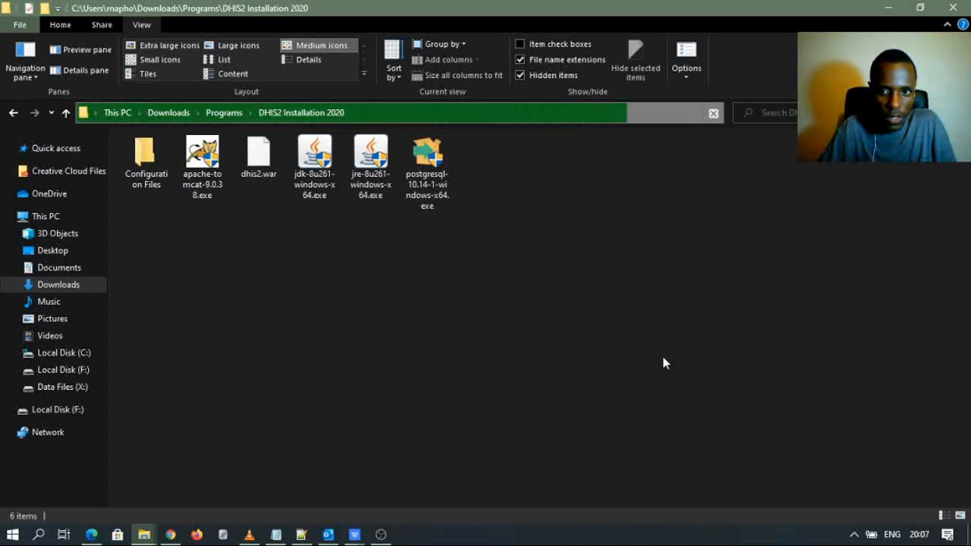
- Bring the Chrome window with the Google Keep notes page to the front
{"action": "left_click", "coordinate": [170, 534]}
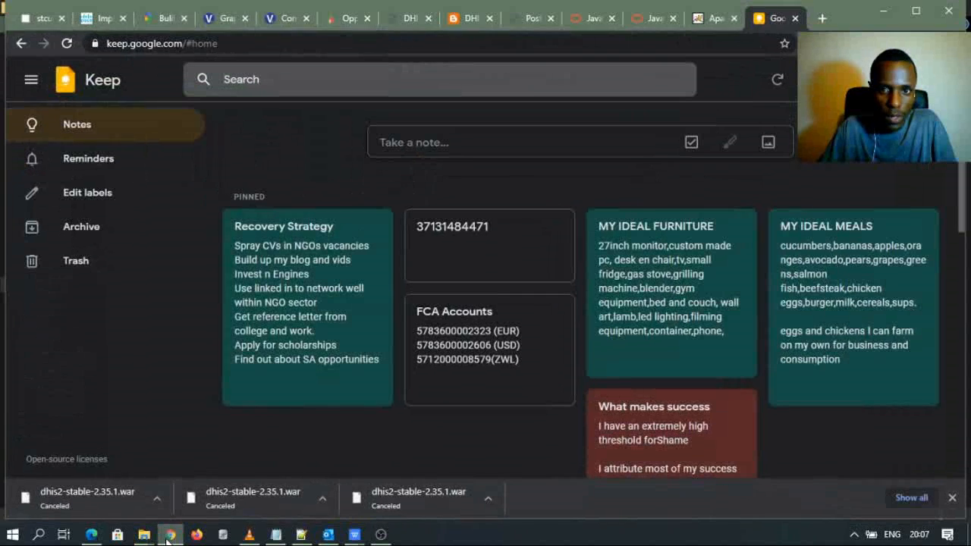
{"action": "left_click", "coordinate": [822, 18]}
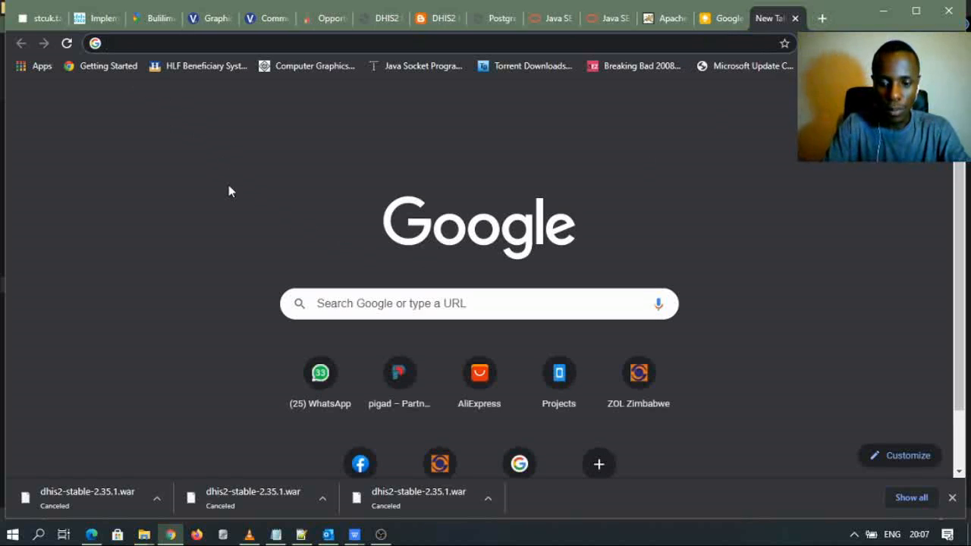
{"action": "type", "text": "posgre"}
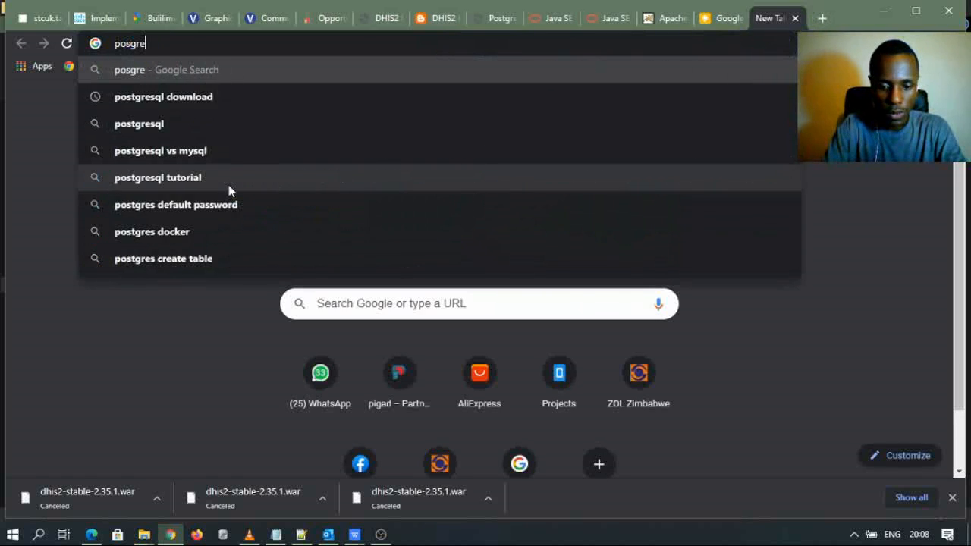
{"action": "type", "text": "sql"}
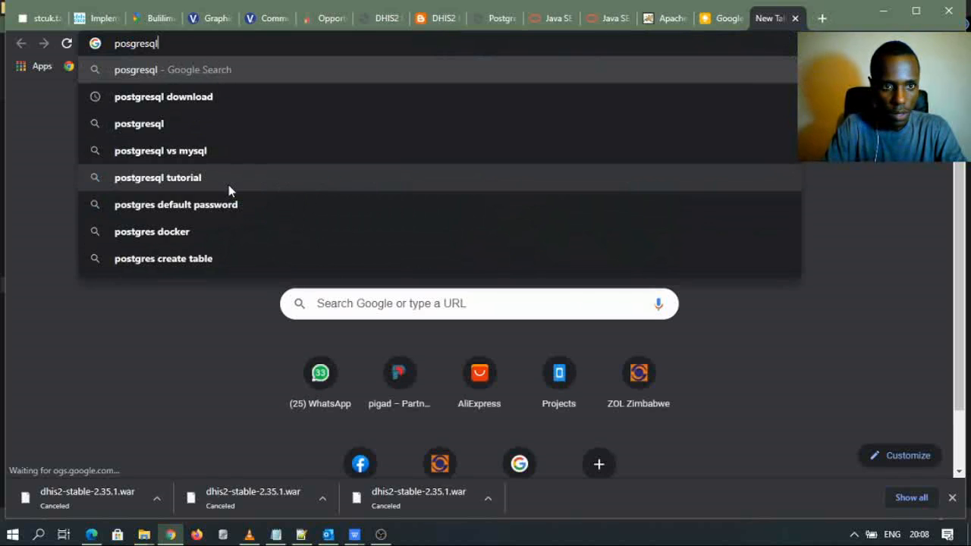
{"action": "left_click", "coordinate": [179, 124]}
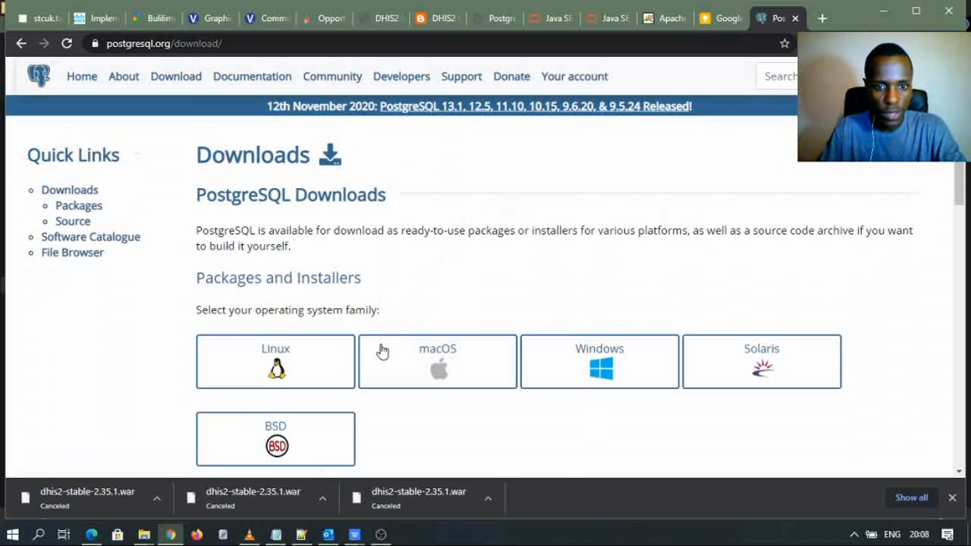
{"action": "left_click", "coordinate": [605, 360]}
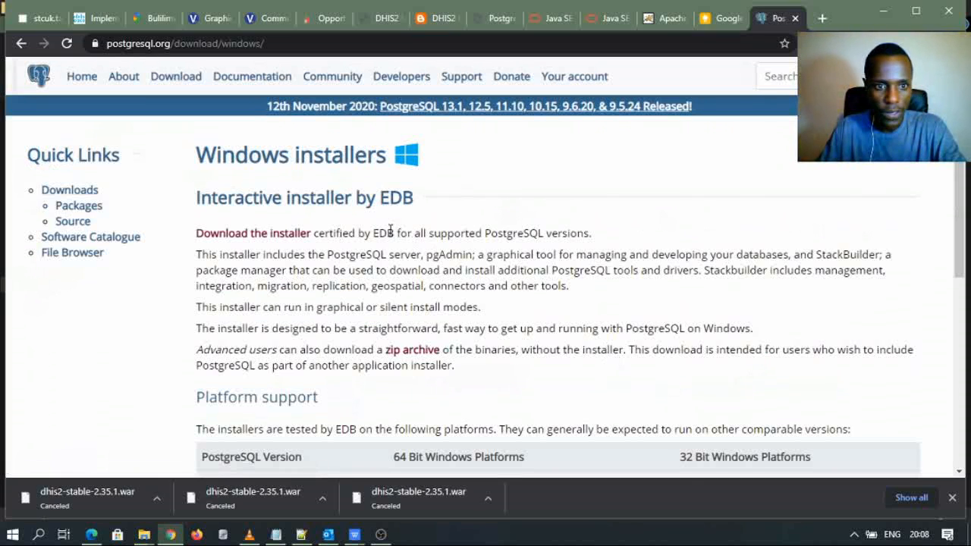
{"action": "left_click", "coordinate": [287, 232]}
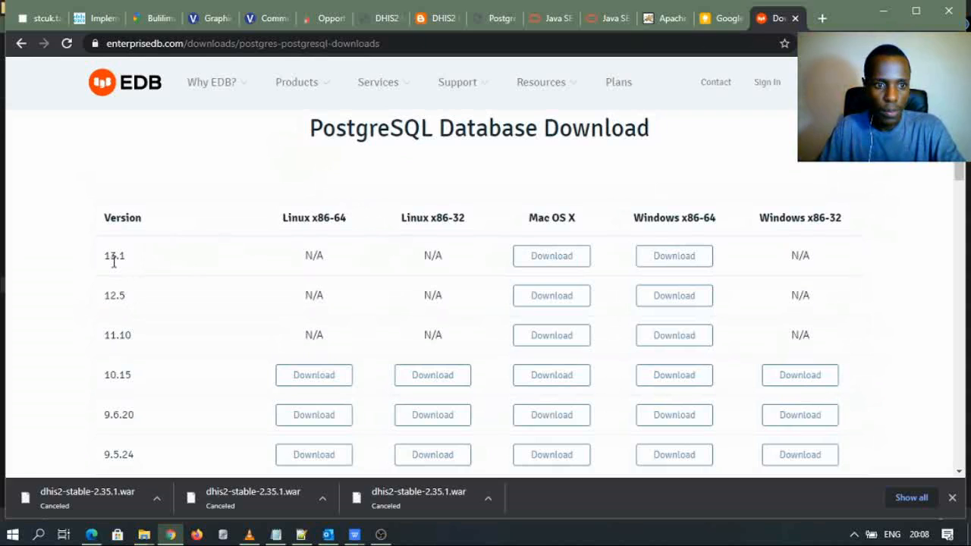
{"action": "left_click", "coordinate": [664, 258]}
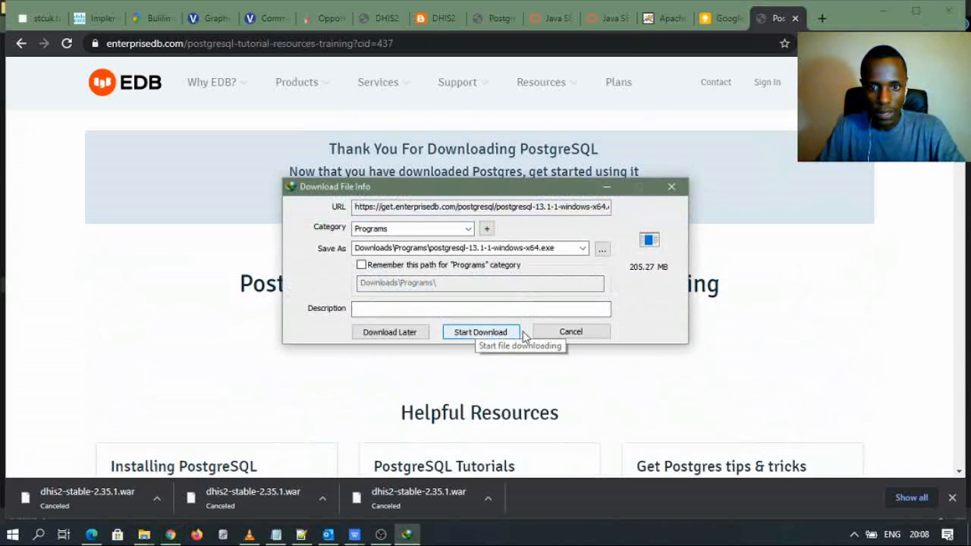
{"action": "left_click", "coordinate": [570, 332]}
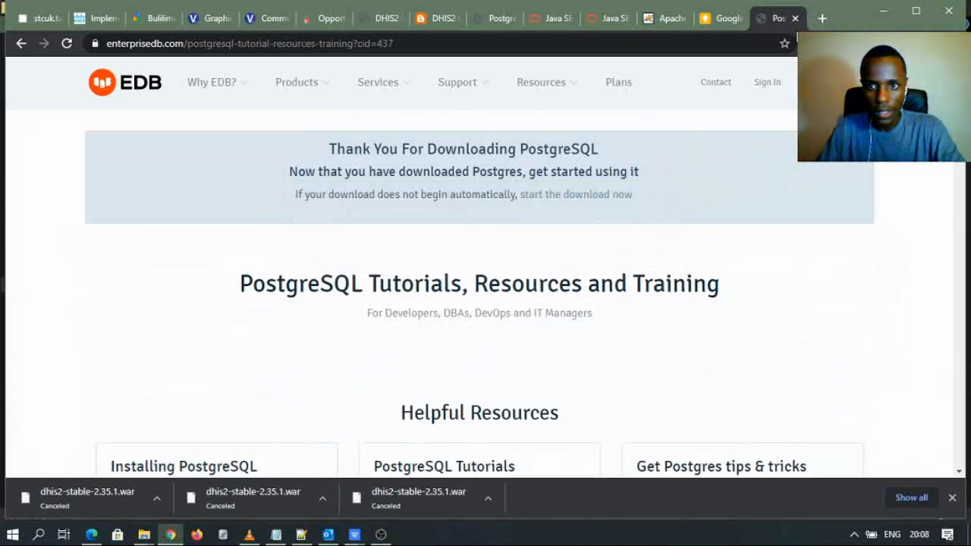
{"action": "left_click", "coordinate": [795, 18]}
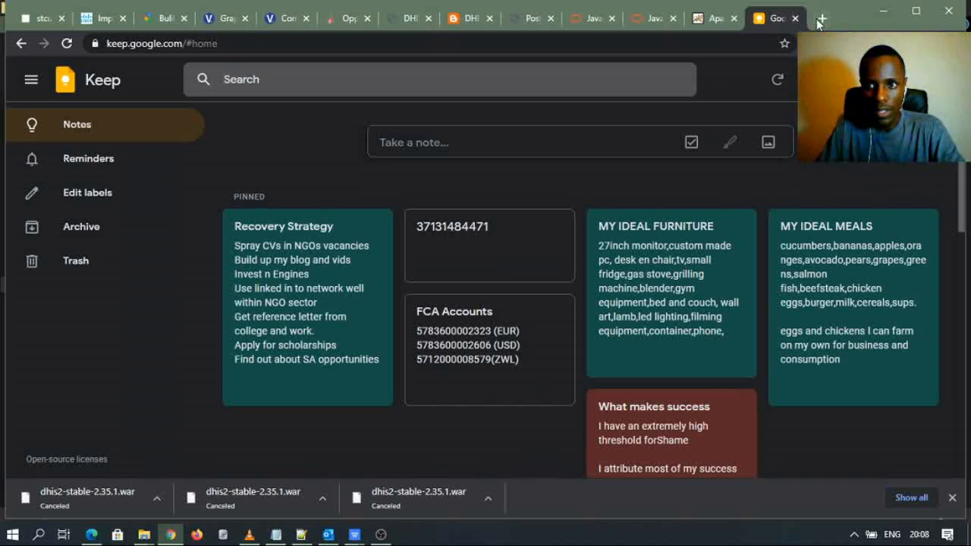
{"action": "left_click", "coordinate": [821, 19]}
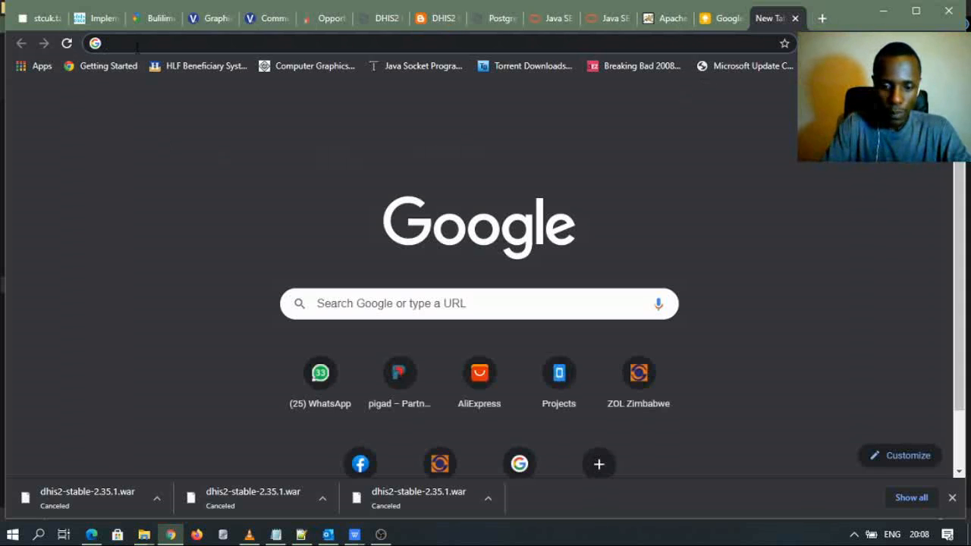
{"action": "type", "text": "dhis"}
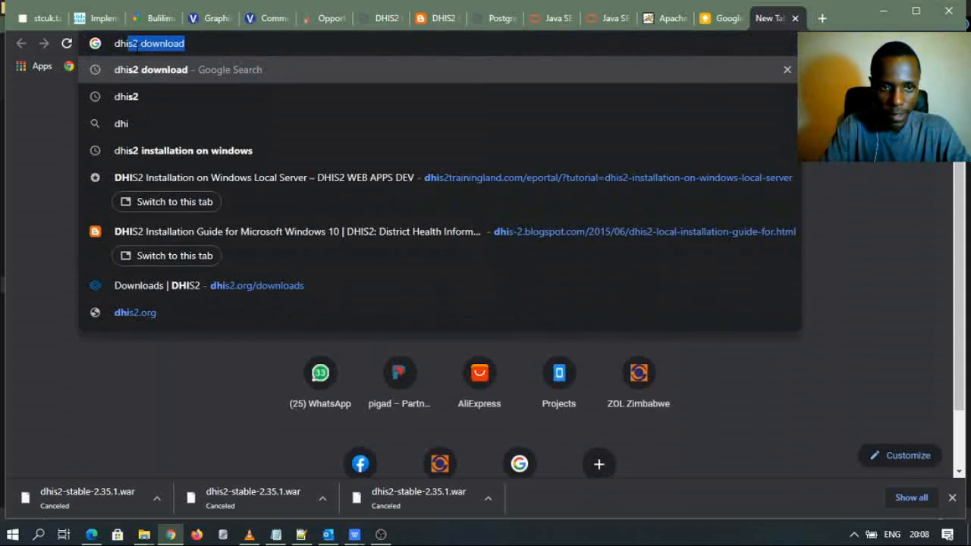
{"action": "left_click", "coordinate": [147, 69]}
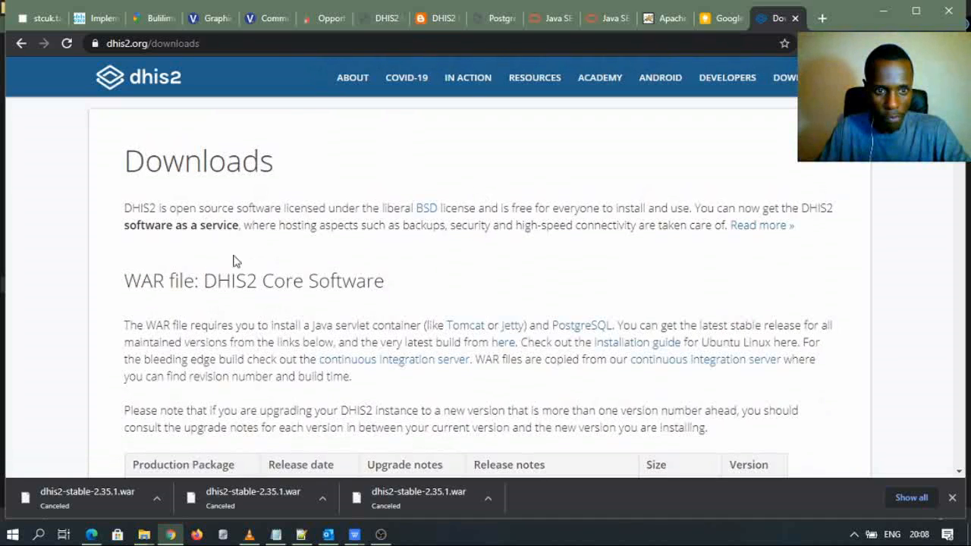
{"action": "scroll", "coordinate": [267, 280], "scroll_direction": "down", "scroll_amount": 3}
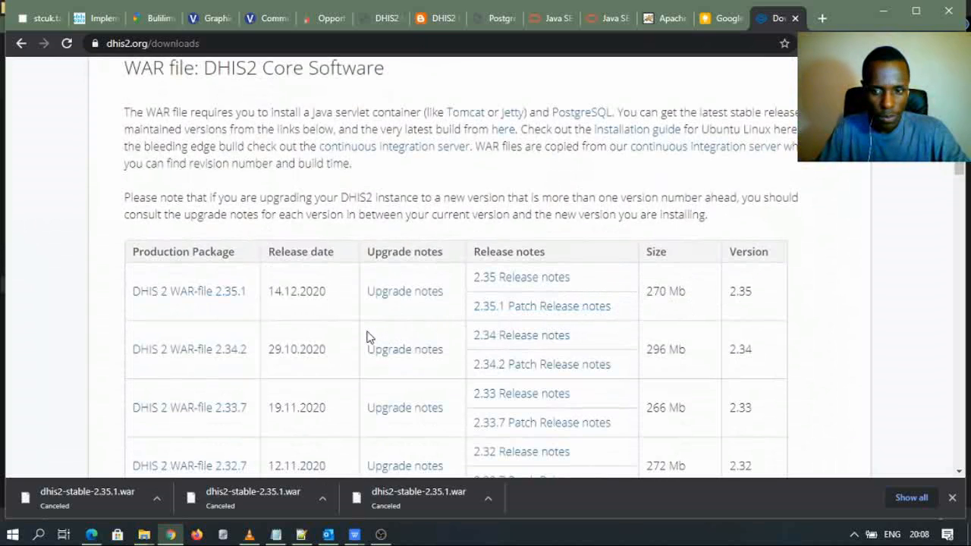
{"action": "left_click", "coordinate": [218, 297]}
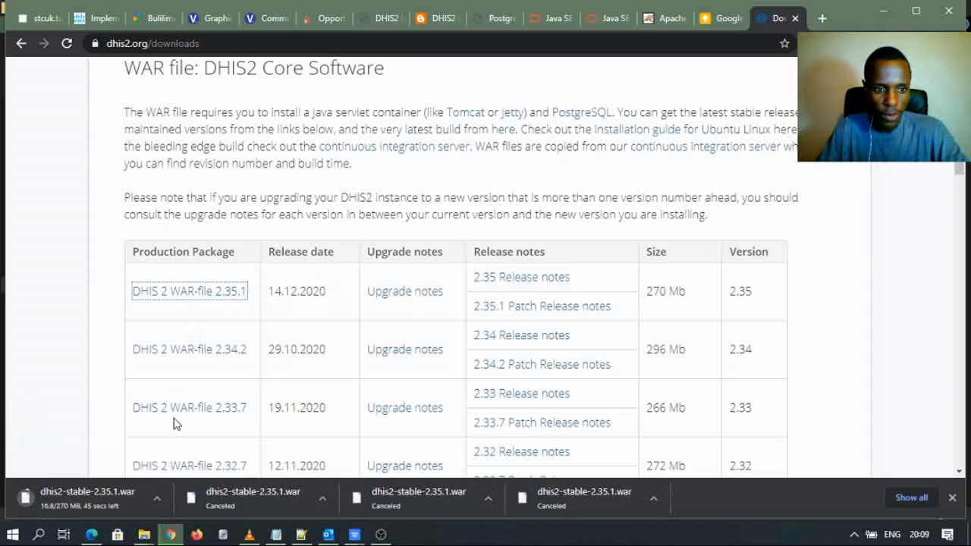
{"action": "left_click", "coordinate": [156, 499]}
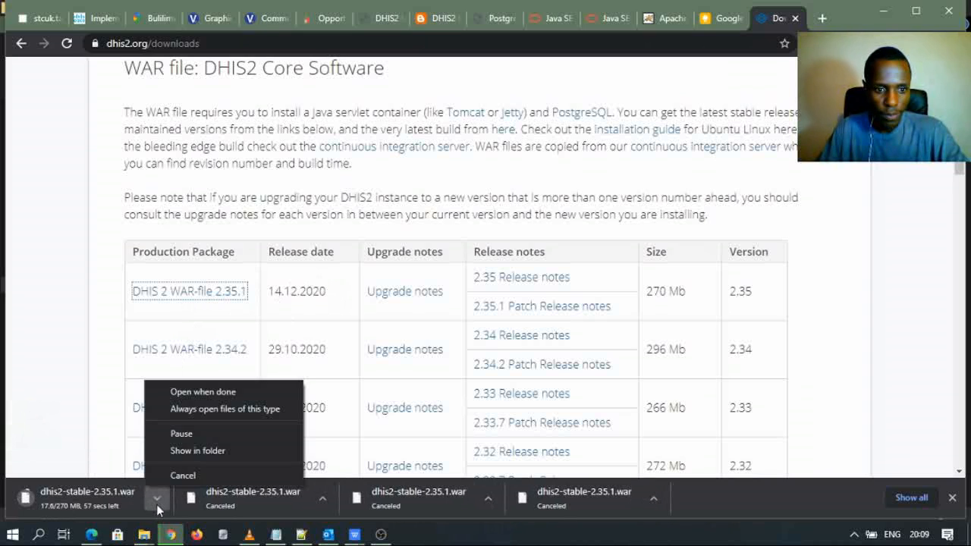
{"action": "left_click", "coordinate": [192, 475]}
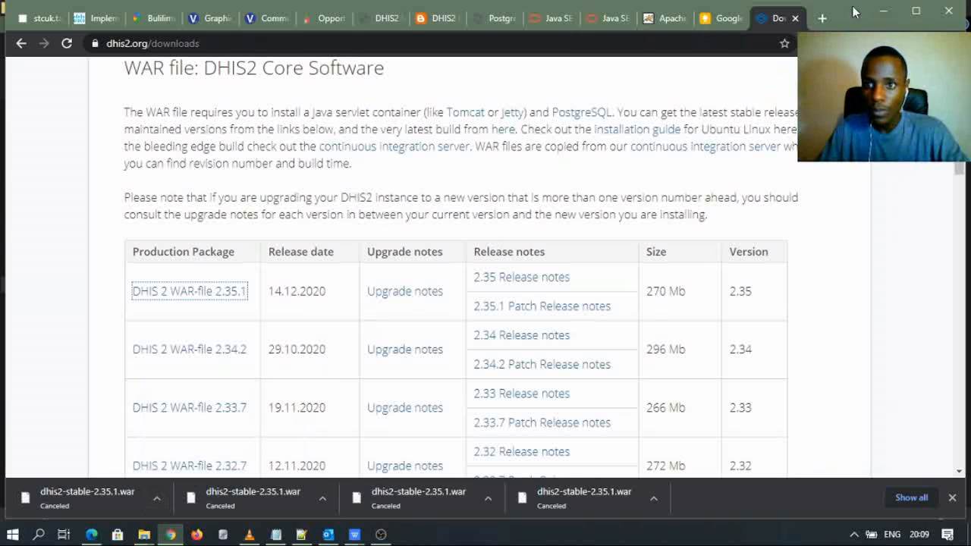
{"action": "left_click", "coordinate": [795, 18]}
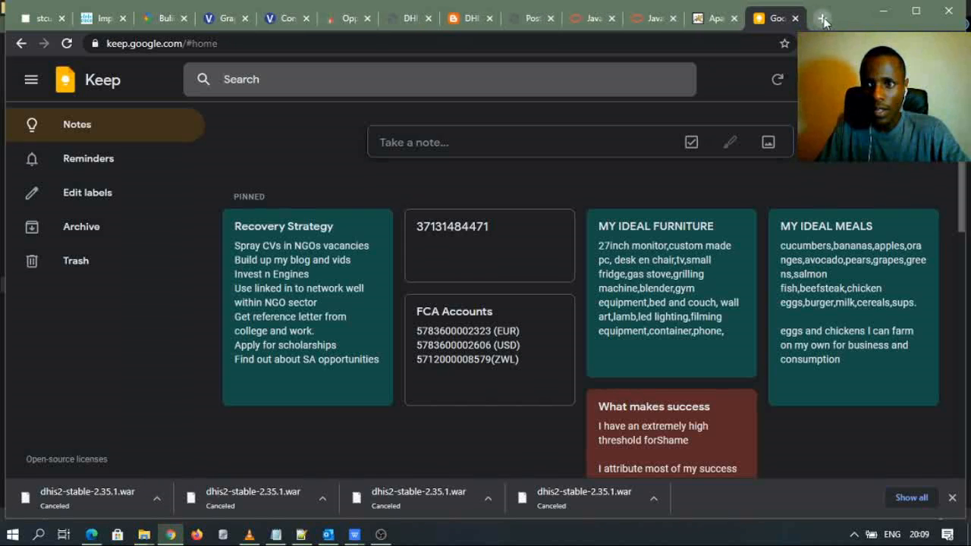
- Search Google for 'jdk 8 download' in a new tab
{"action": "left_click", "coordinate": [822, 18]}
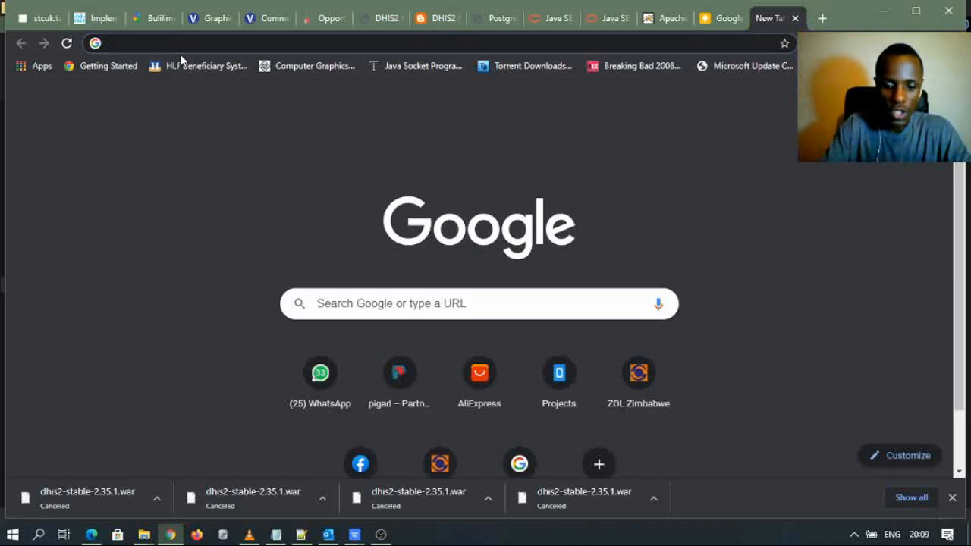
{"action": "type", "text": "j"}
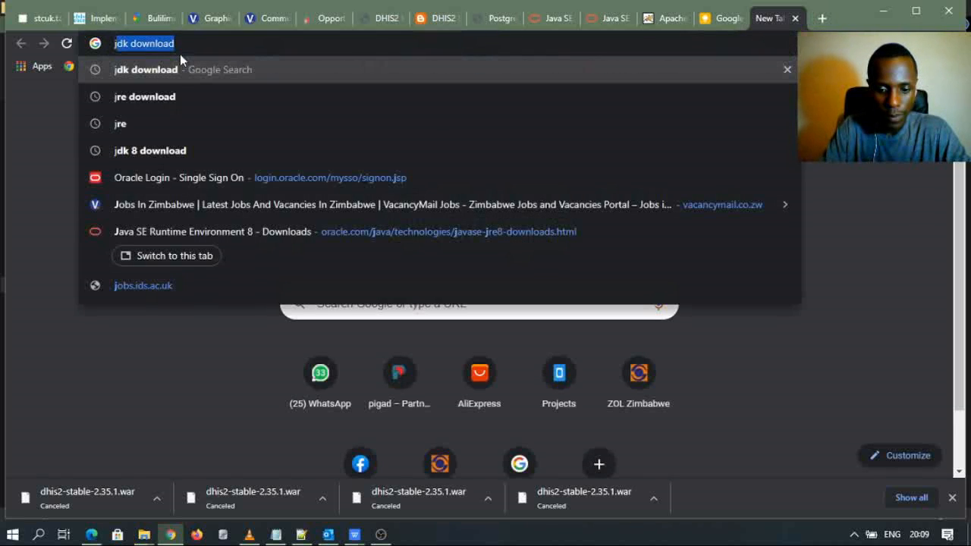
{"action": "type", "text": "dk"}
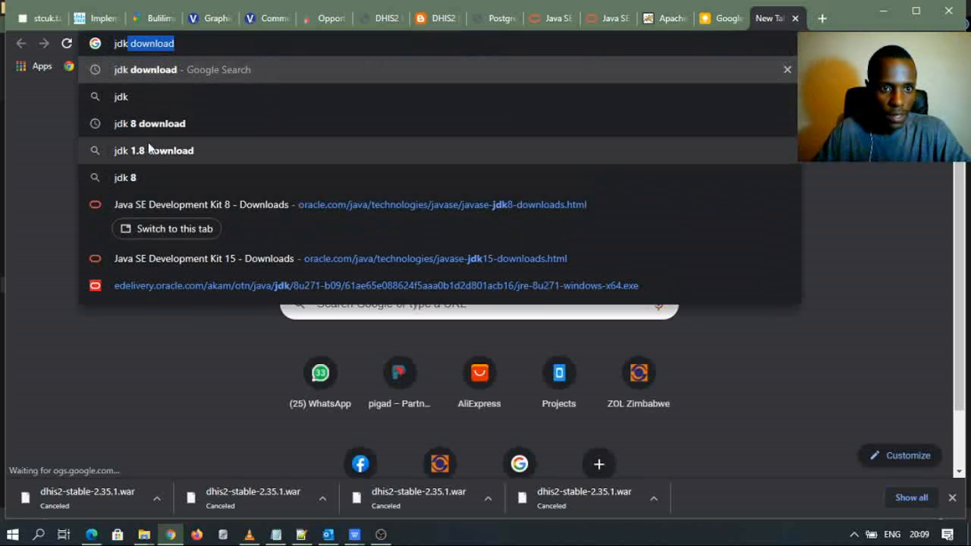
{"action": "left_click", "coordinate": [152, 125]}
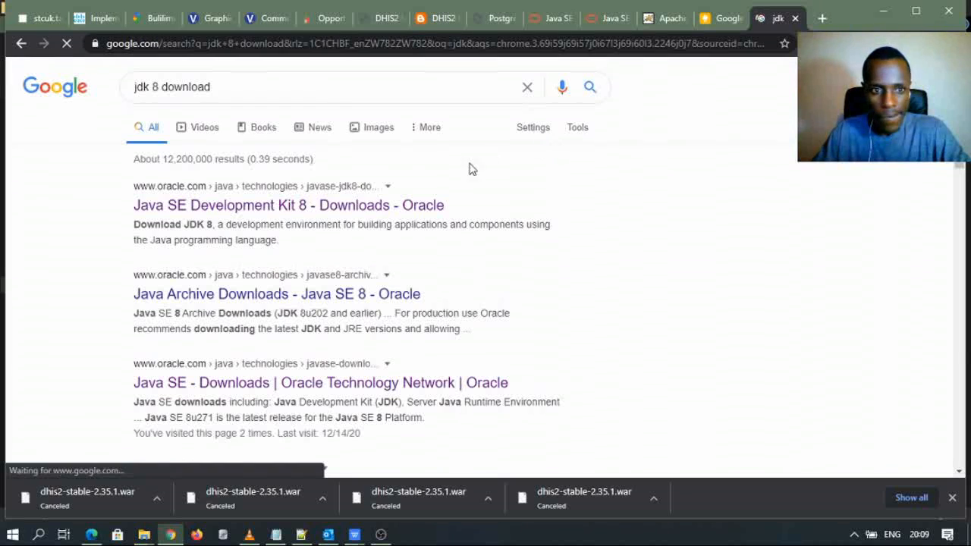
- In another new tab, search for a JRE download and open the Java SE Runtime Environment 8 downloads page
{"action": "left_click", "coordinate": [825, 18]}
{"action": "type", "text": "j"}
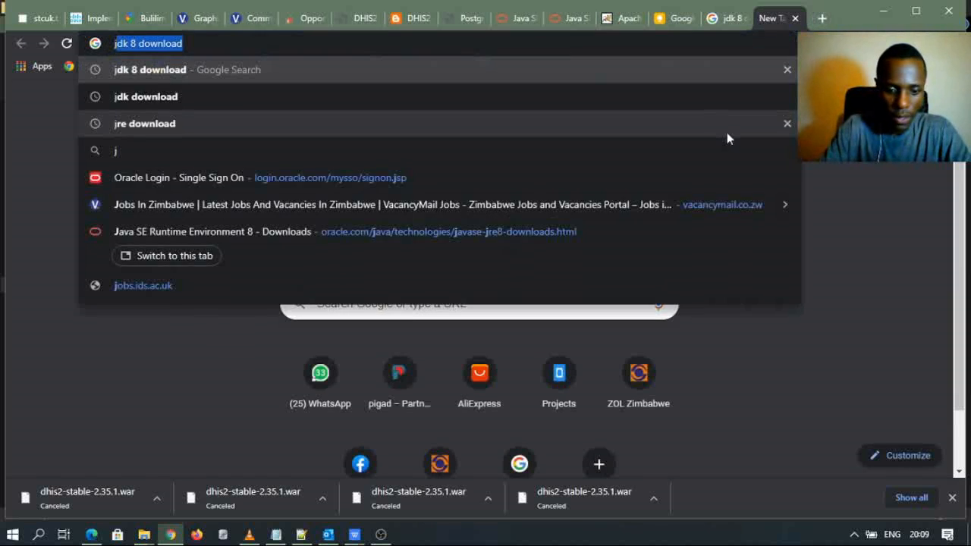
{"action": "type", "text": "re"}
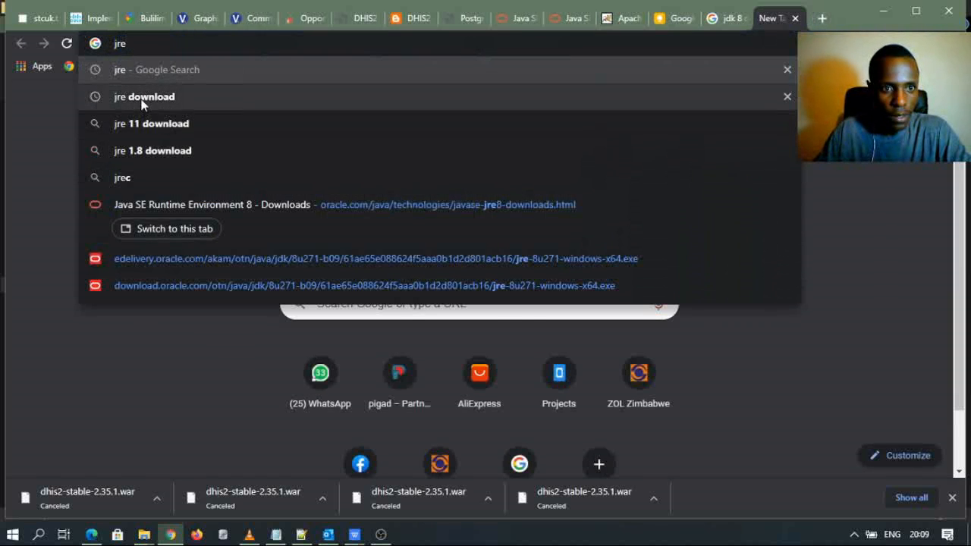
{"action": "left_click", "coordinate": [141, 104]}
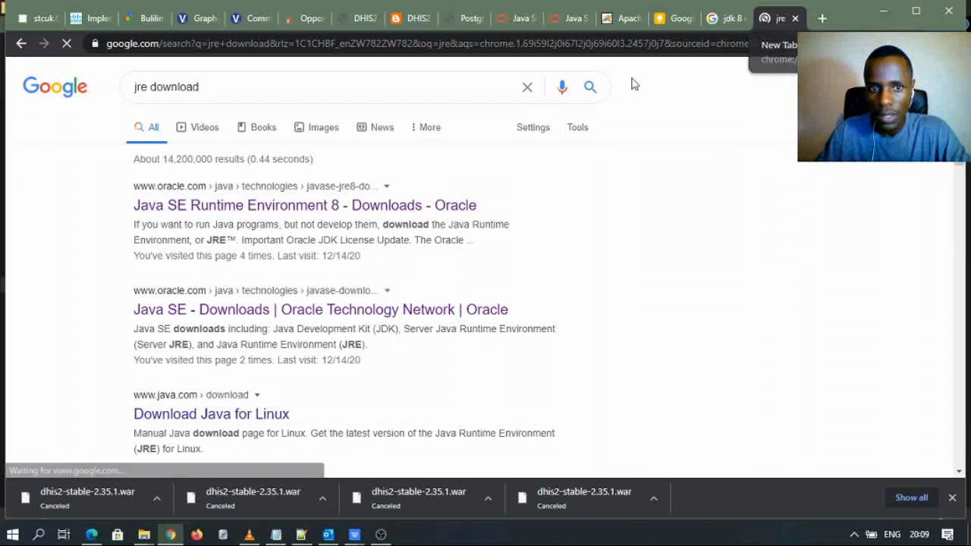
{"action": "left_click", "coordinate": [232, 206]}
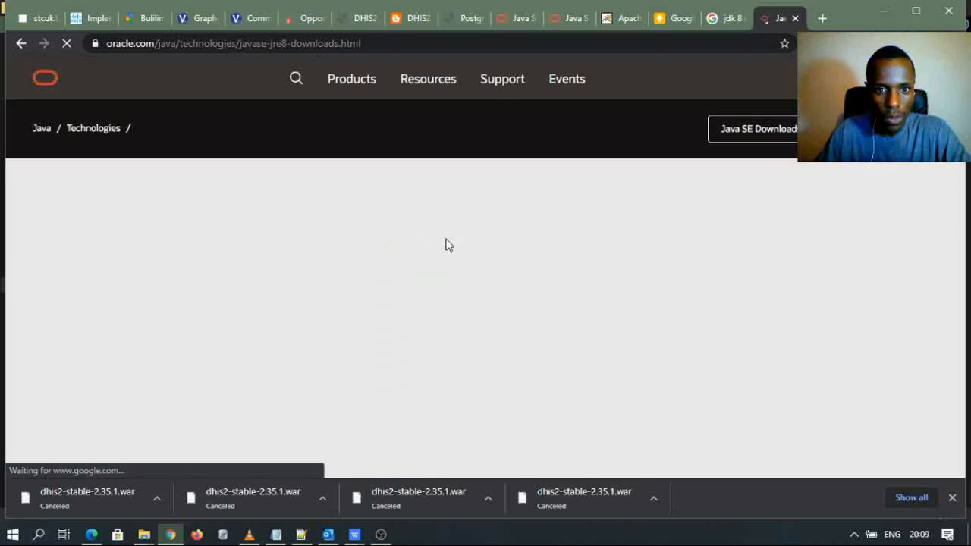
{"action": "scroll", "coordinate": [420, 275], "scroll_direction": "down", "scroll_amount": 7}
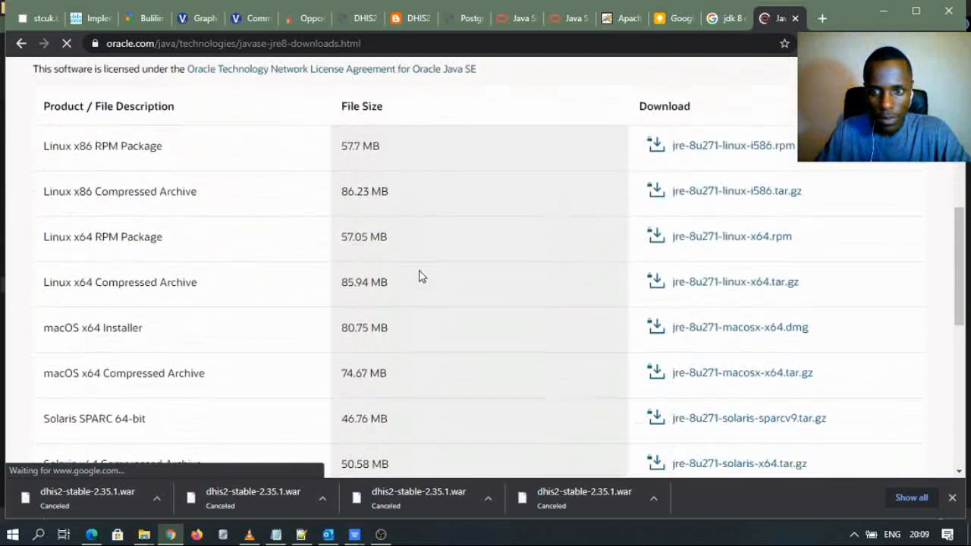
{"action": "scroll", "coordinate": [528, 235], "scroll_direction": "down", "scroll_amount": 3}
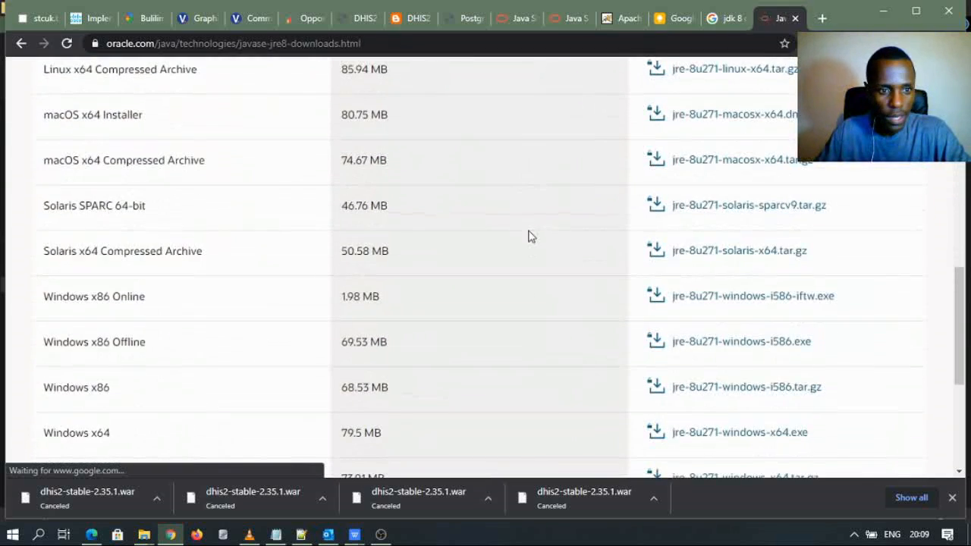
{"action": "scroll", "coordinate": [529, 236], "scroll_direction": "down", "scroll_amount": 3}
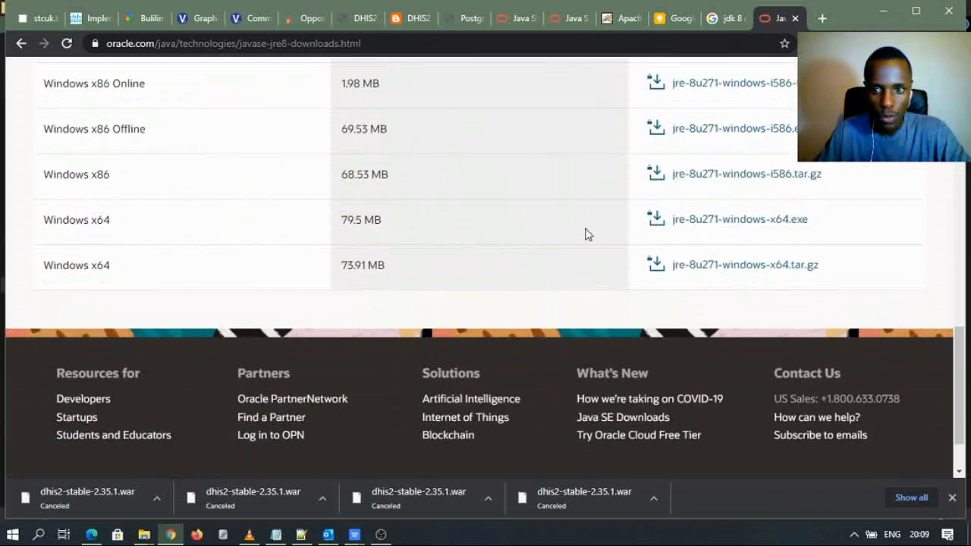
- Accept the licence for jre-8u271-windows-x64.exe, cancel its download, and return to the jdk 8 results
{"action": "left_click", "coordinate": [672, 221]}
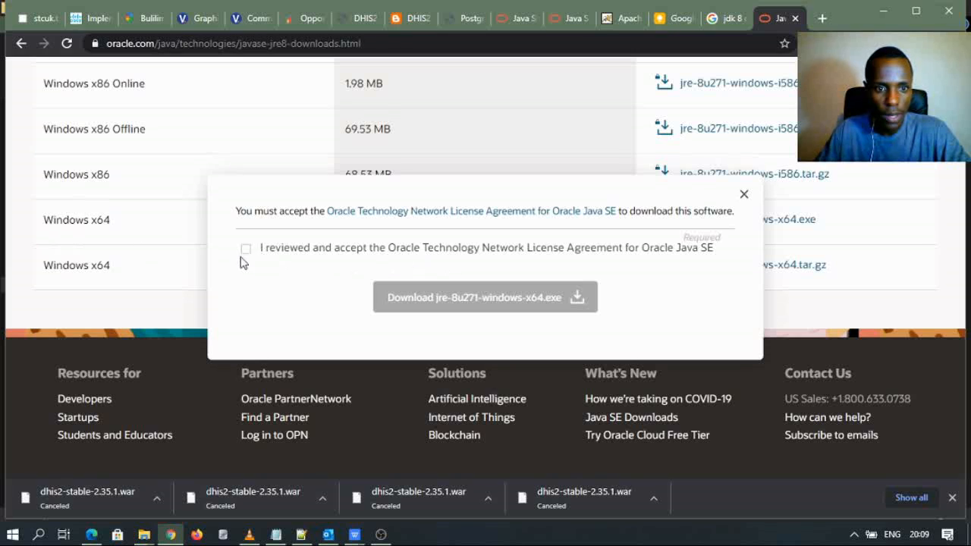
{"action": "left_click", "coordinate": [245, 249]}
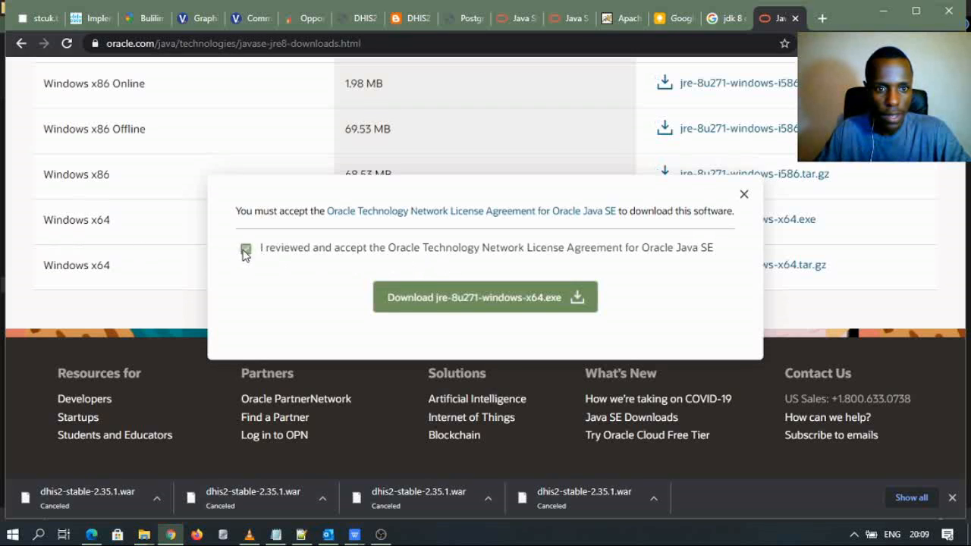
{"action": "left_click", "coordinate": [445, 298]}
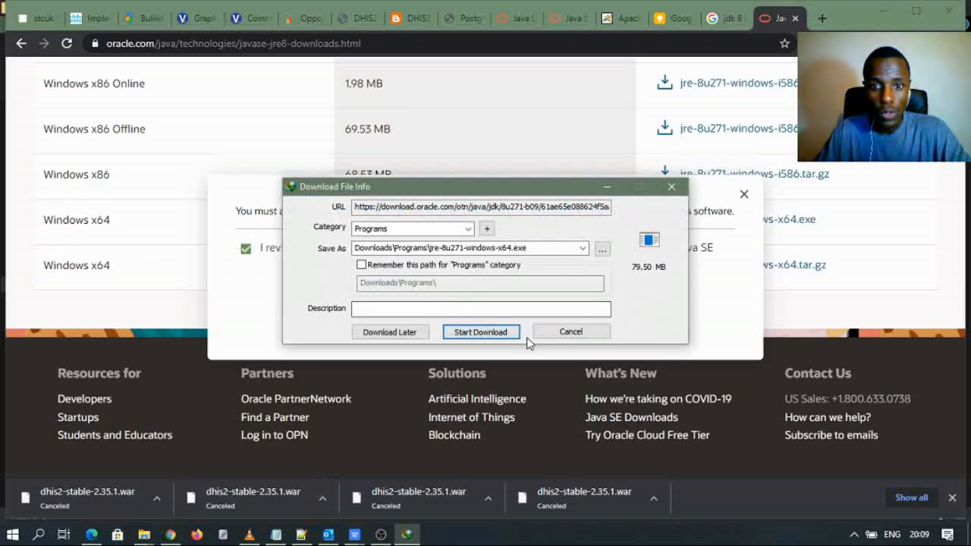
{"action": "left_click", "coordinate": [561, 334]}
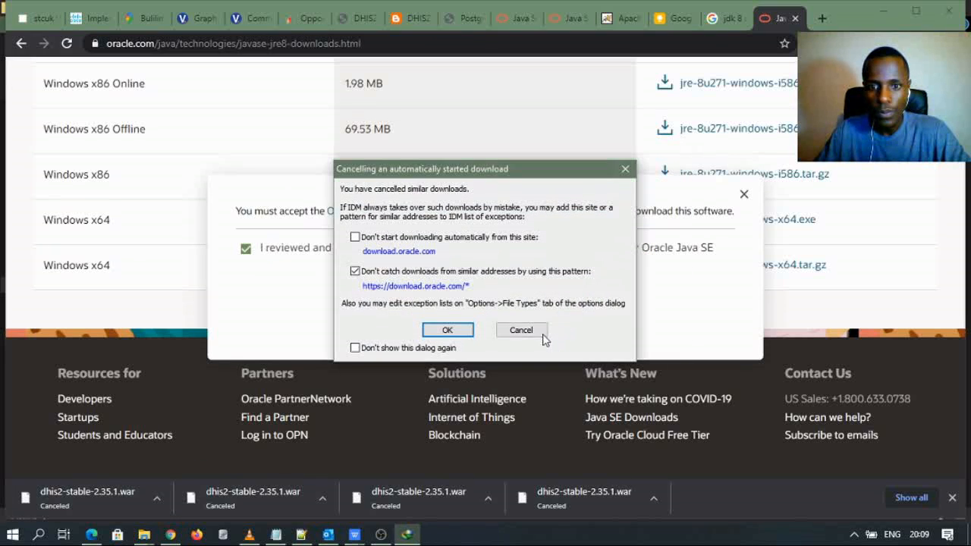
{"action": "left_click", "coordinate": [541, 337]}
{"action": "left_click", "coordinate": [730, 18]}
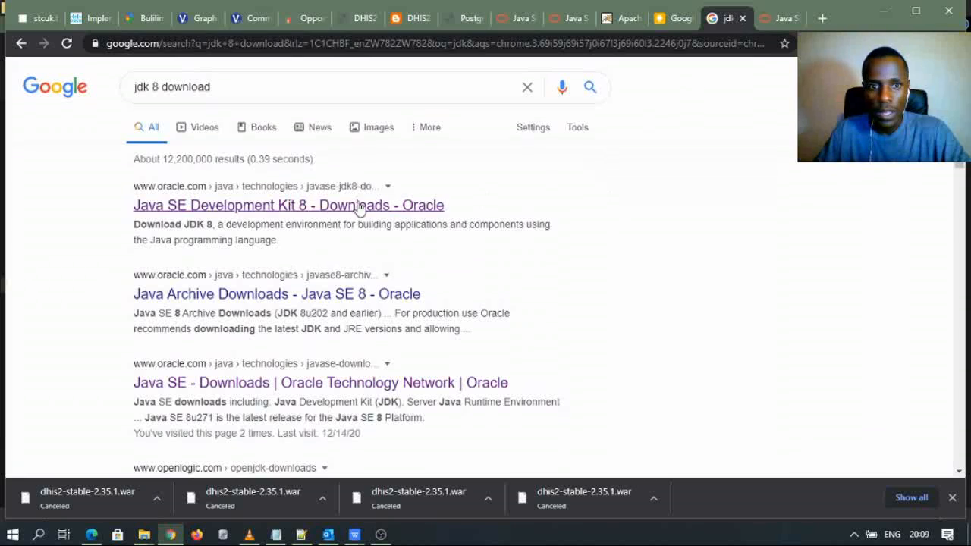
- Open the Java SE Development Kit 8 downloads page and find the Windows x64 installer
{"action": "left_click", "coordinate": [268, 202]}
{"action": "scroll", "coordinate": [455, 304], "scroll_direction": "down", "scroll_amount": 10}
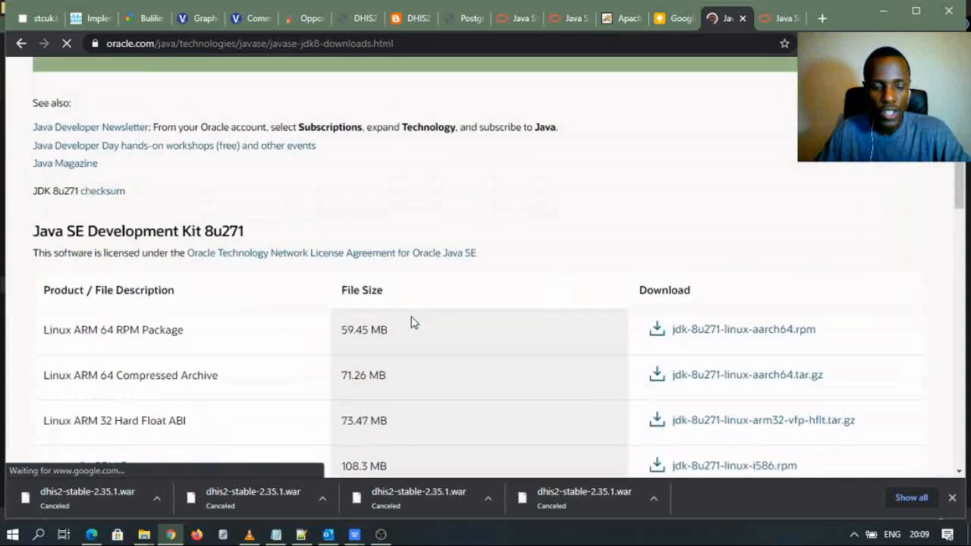
{"action": "scroll", "coordinate": [412, 322], "scroll_direction": "down", "scroll_amount": 10}
{"action": "scroll", "coordinate": [189, 263], "scroll_direction": "up", "scroll_amount": 1}
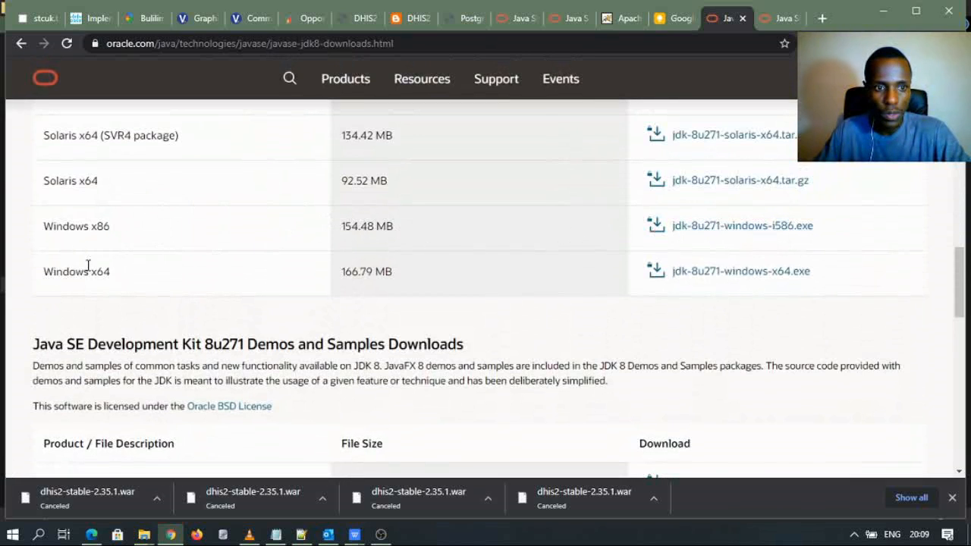
- Accept the licence for jdk-8u271-windows-x64.exe, cancel the 166.78 MB download, and open a new tab
{"action": "left_click", "coordinate": [731, 272]}
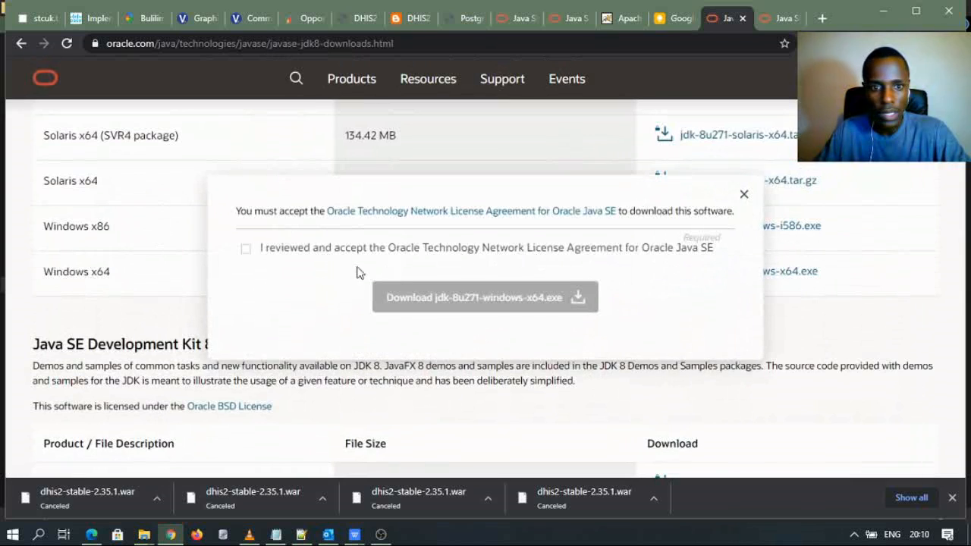
{"action": "left_click", "coordinate": [246, 248]}
{"action": "left_click", "coordinate": [456, 302]}
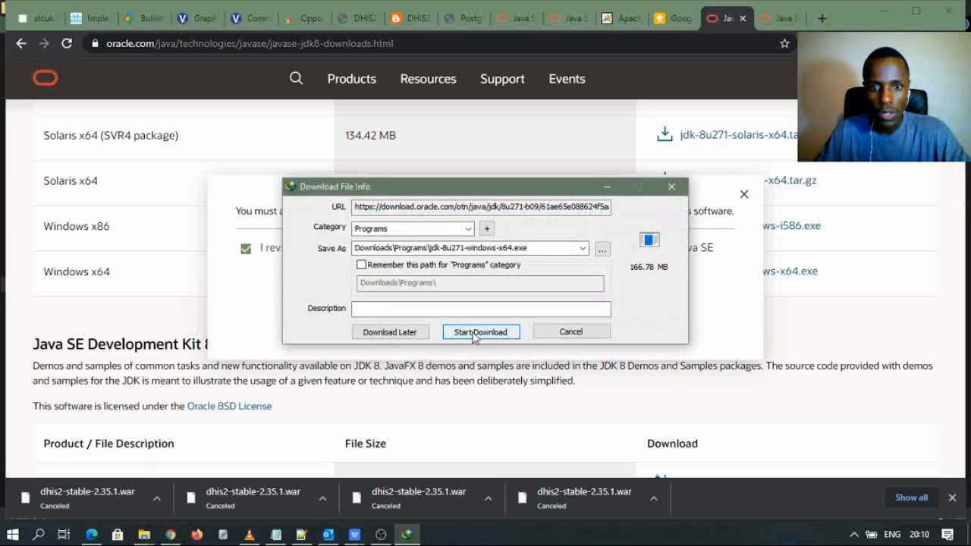
{"action": "left_click", "coordinate": [570, 332]}
{"action": "left_click", "coordinate": [521, 330]}
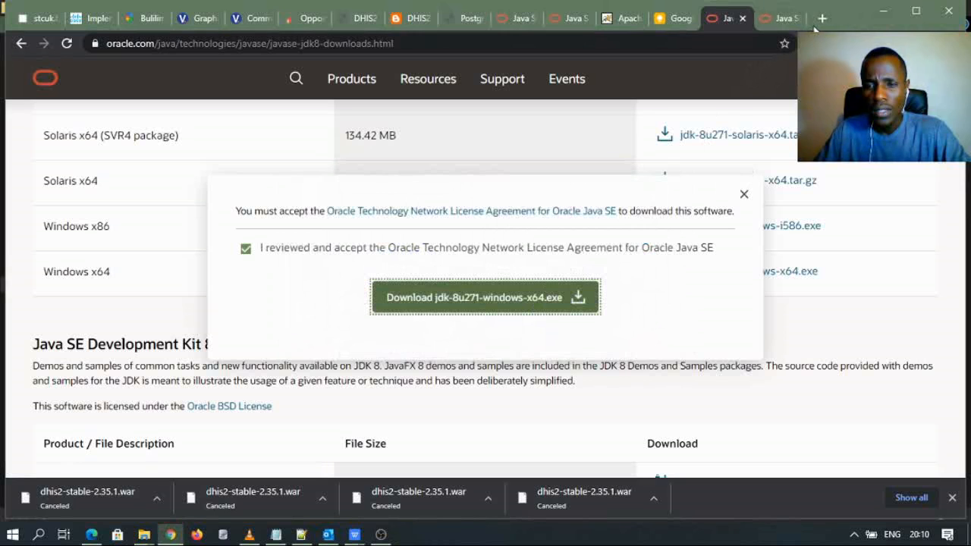
{"action": "left_click", "coordinate": [822, 19]}
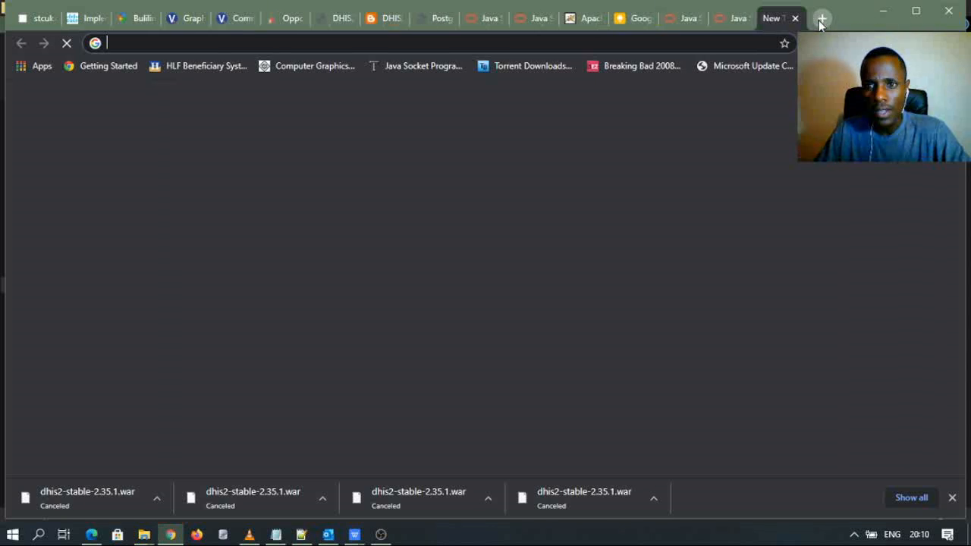
- Run the 'apache tomcat download' search from the address bar and open the Tomcat 8 Software Downloads result
{"action": "left_click", "coordinate": [135, 47]}
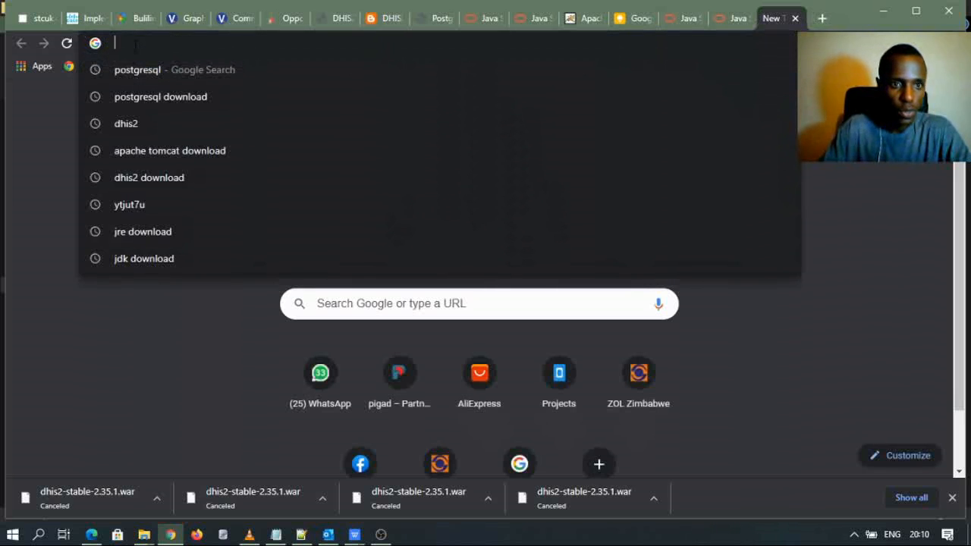
{"action": "type", "text": "ap"}
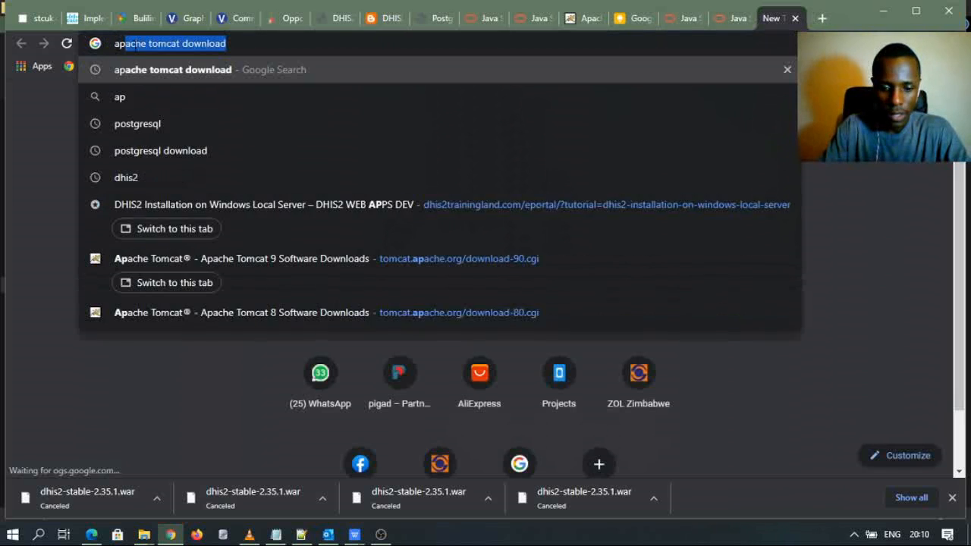
{"action": "type", "text": "ach"}
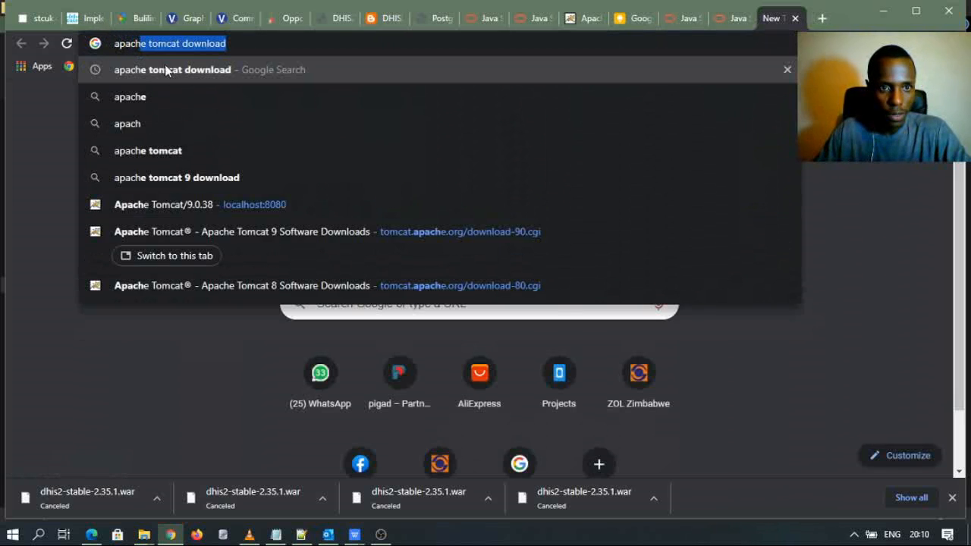
{"action": "key", "text": "Return"}
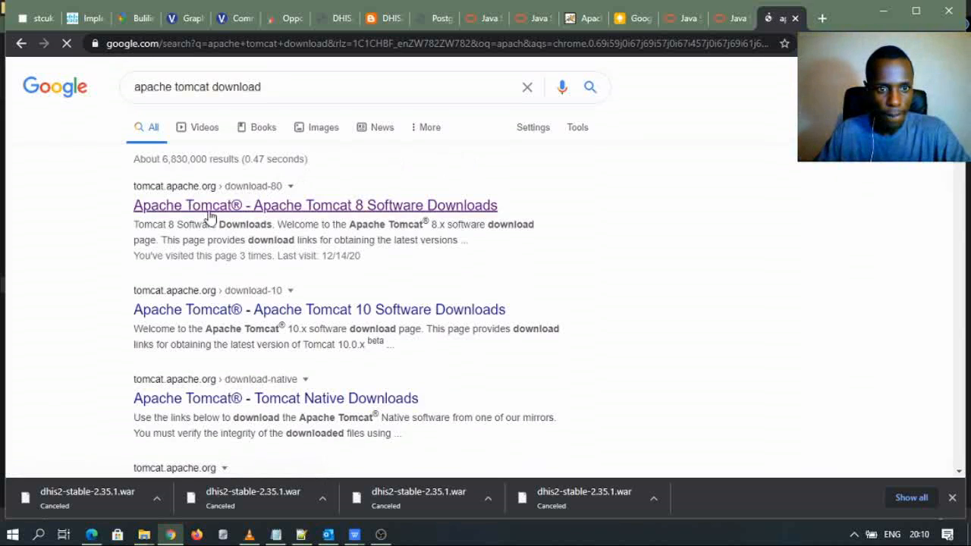
{"action": "left_click", "coordinate": [245, 241]}
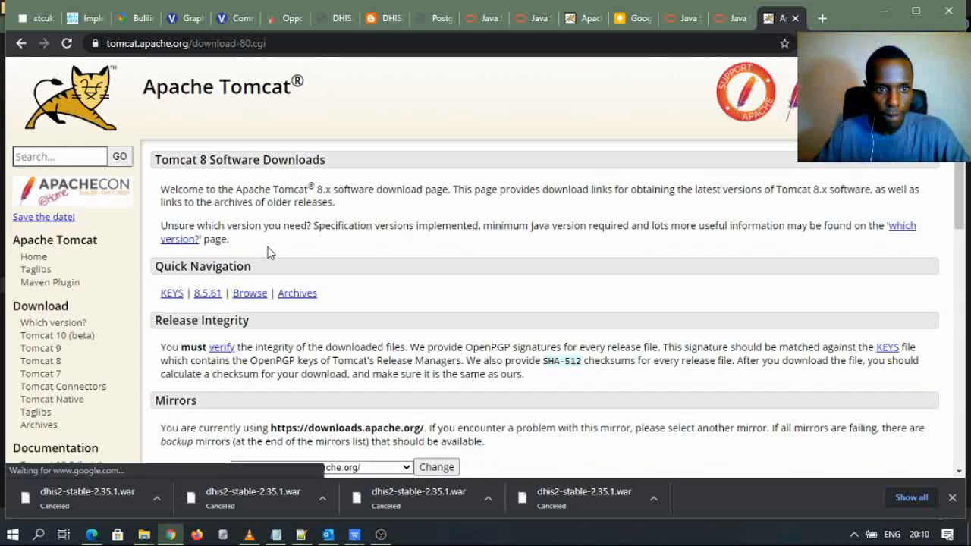
- On the Tomcat 9 page, request the 9.0.41 32-bit/64-bit Windows Service Installer, then cancel the 11.66 MB download
{"action": "scroll", "coordinate": [66, 301], "scroll_direction": "down", "scroll_amount": 2}
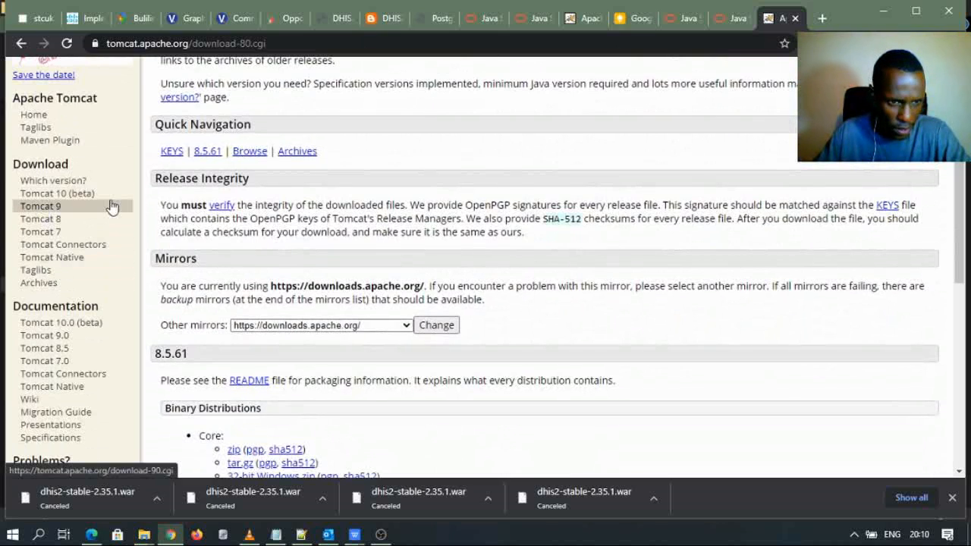
{"action": "left_click", "coordinate": [61, 218]}
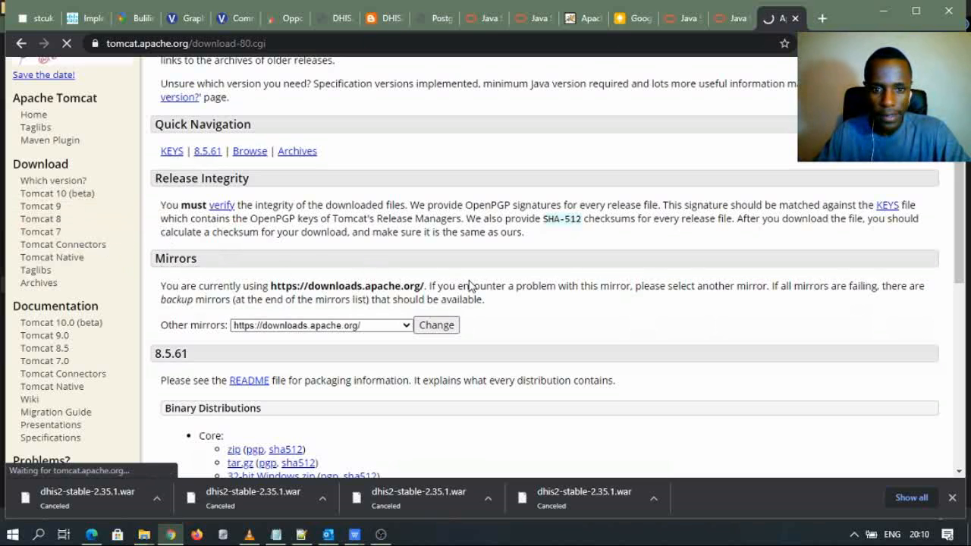
{"action": "scroll", "coordinate": [339, 331], "scroll_direction": "down", "scroll_amount": 3}
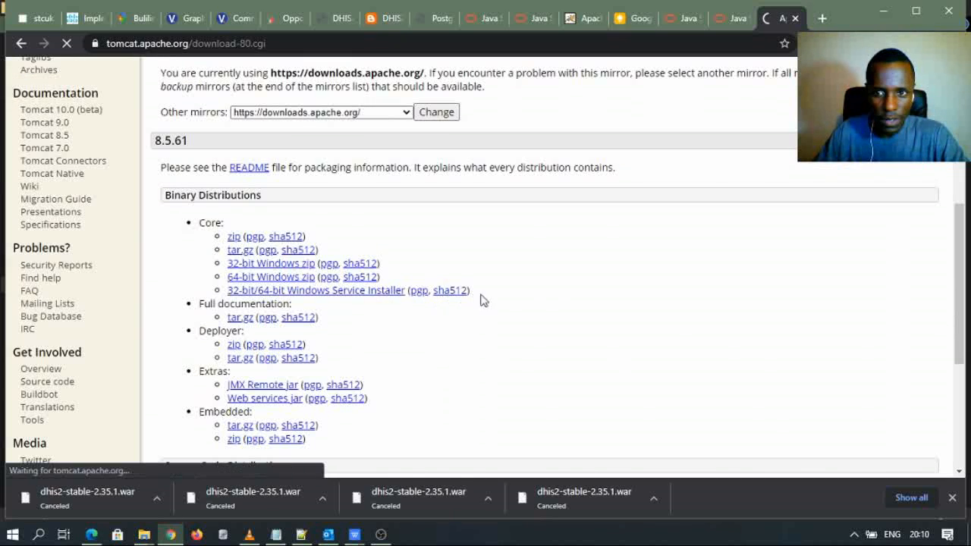
{"action": "scroll", "coordinate": [339, 309], "scroll_direction": "down", "scroll_amount": 5}
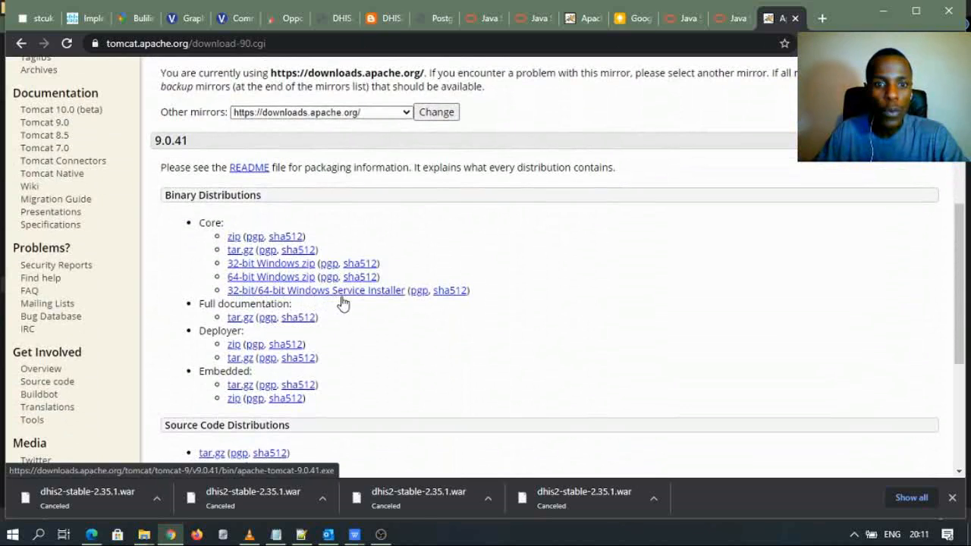
{"action": "left_click", "coordinate": [382, 295]}
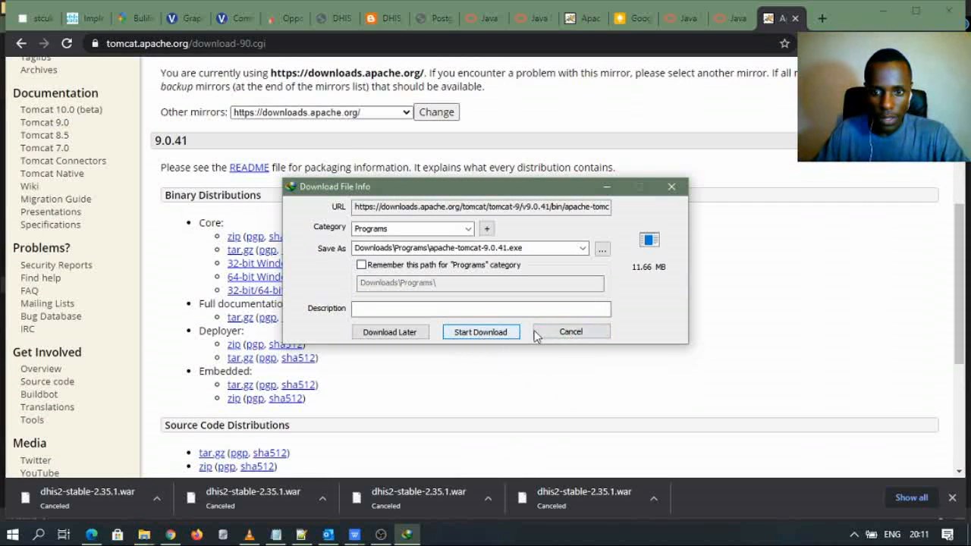
{"action": "left_click", "coordinate": [569, 331]}
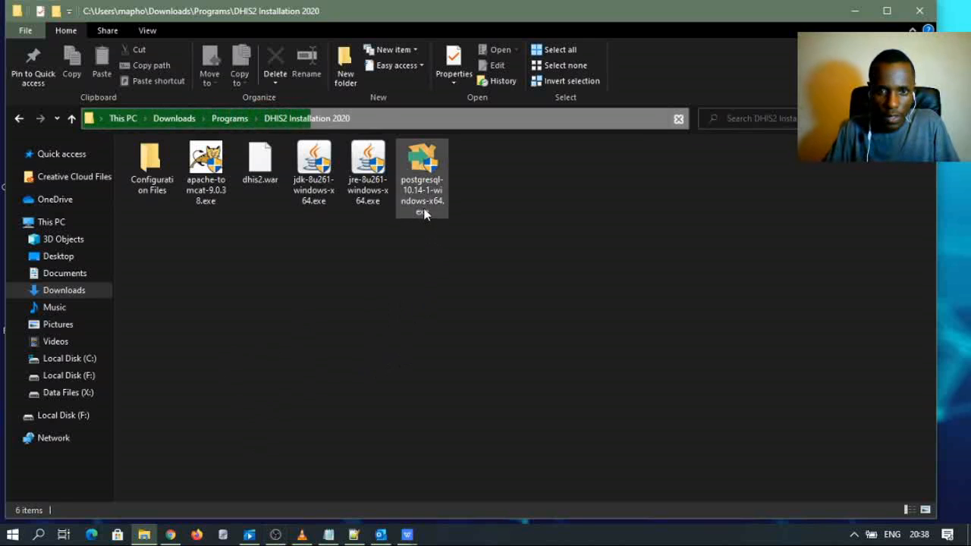
- Run postgresql-10.14-1-windows-x64.exe, approve User Account Control, and move the Visual C++ setup window aside
{"action": "left_click", "coordinate": [419, 186]}
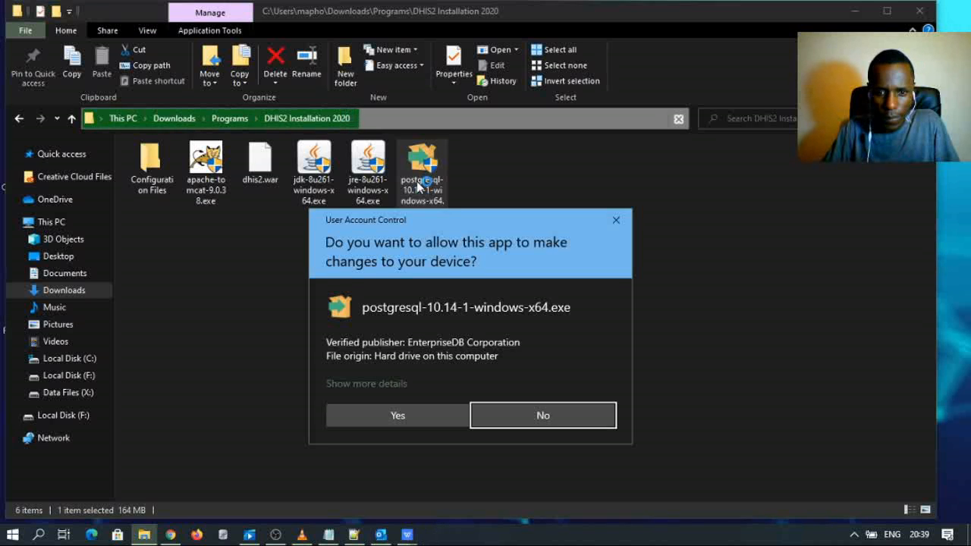
{"action": "left_click", "coordinate": [408, 417]}
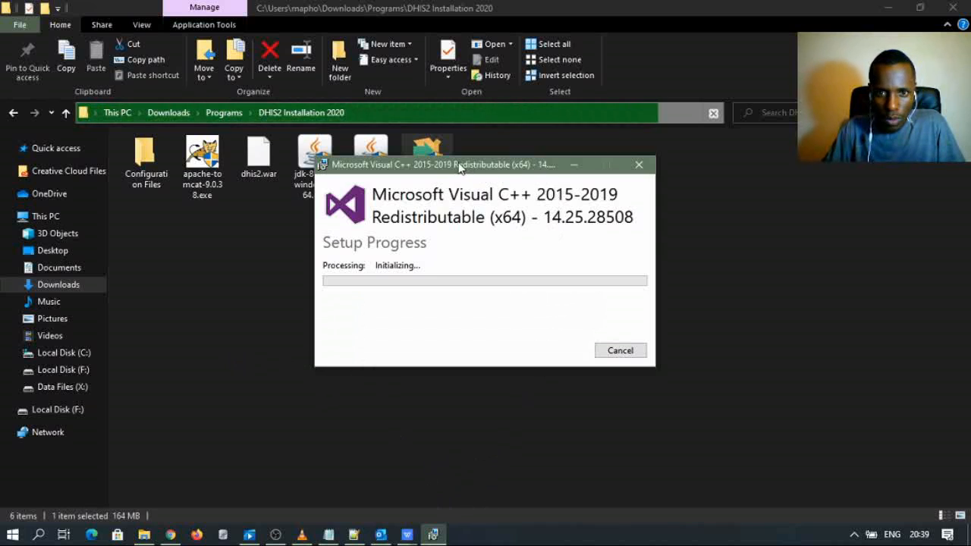
{"action": "left_click_drag", "start_coordinate": [486, 174], "coordinate": [513, 226]}
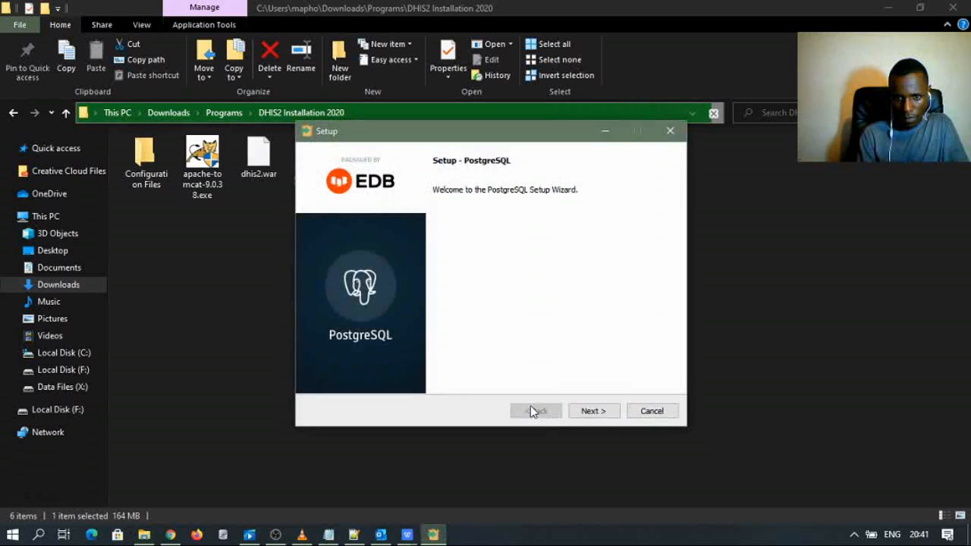
- Accept the default install folder, all four components, and the C:\Program Files\PostgreSQL\10\data directory
{"action": "left_click", "coordinate": [584, 412]}
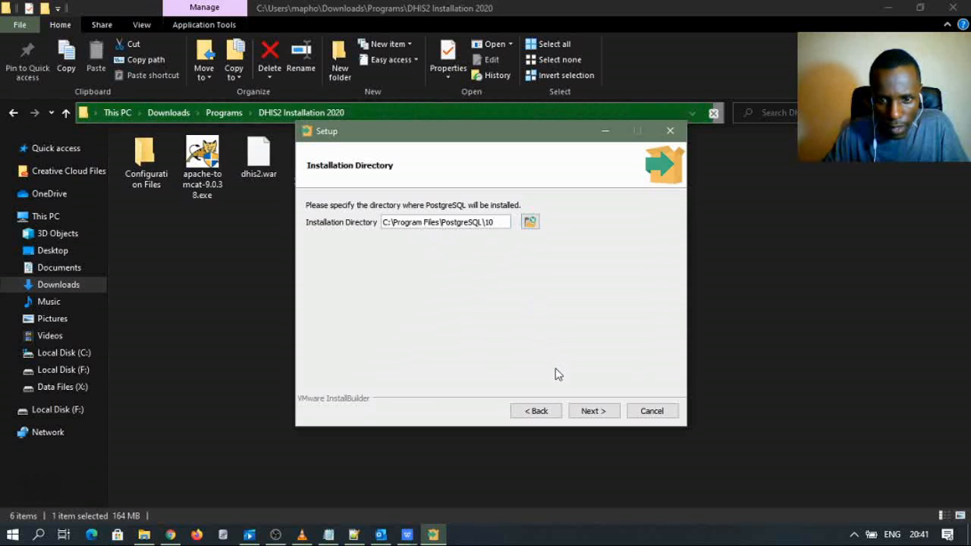
{"action": "left_click", "coordinate": [595, 410]}
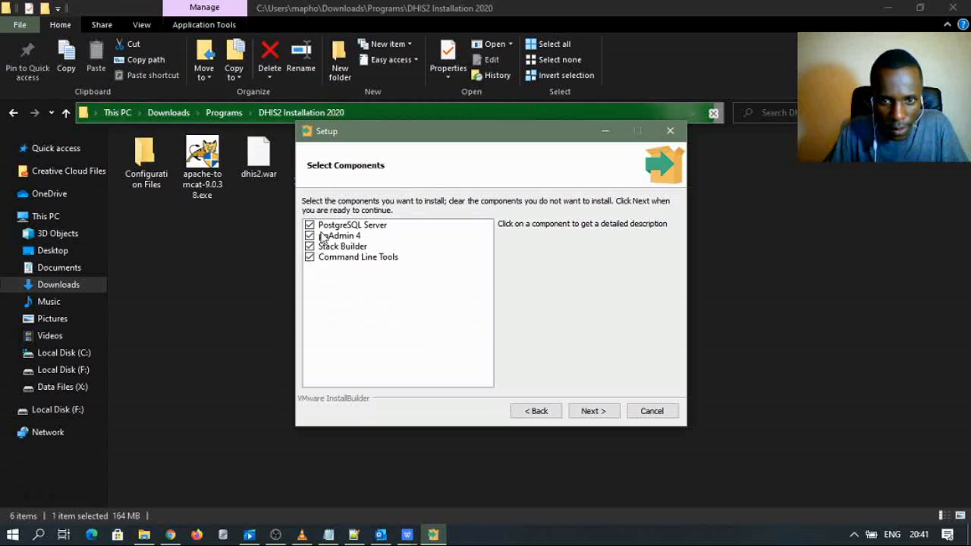
{"action": "left_click", "coordinate": [594, 414]}
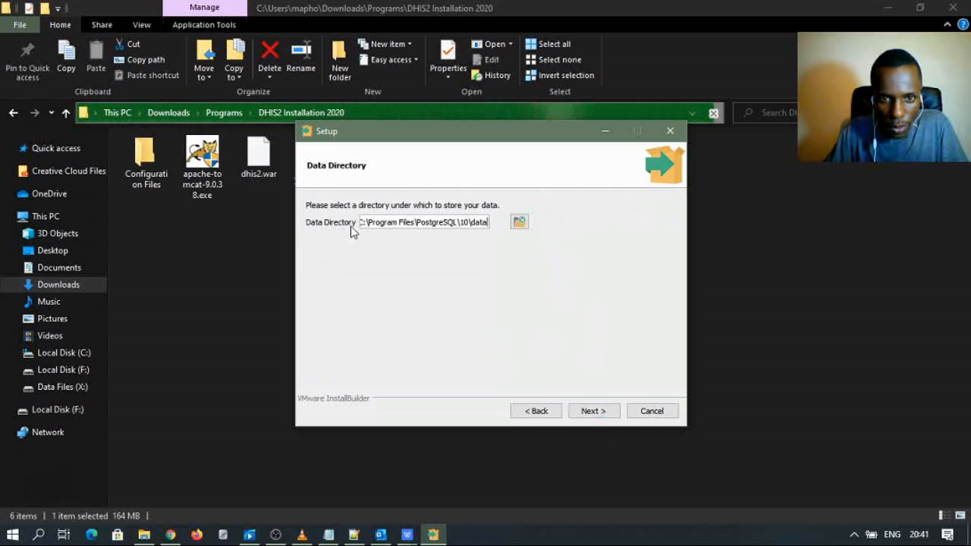
{"action": "left_click", "coordinate": [594, 414]}
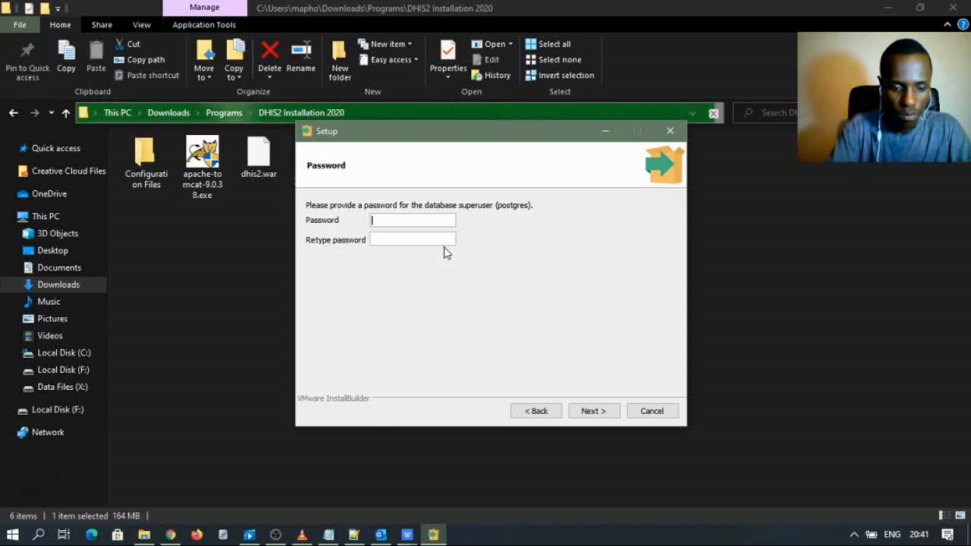
- Enter and confirm the postgres superuser password, then continue to the Port page
{"action": "type", "text": "***"}
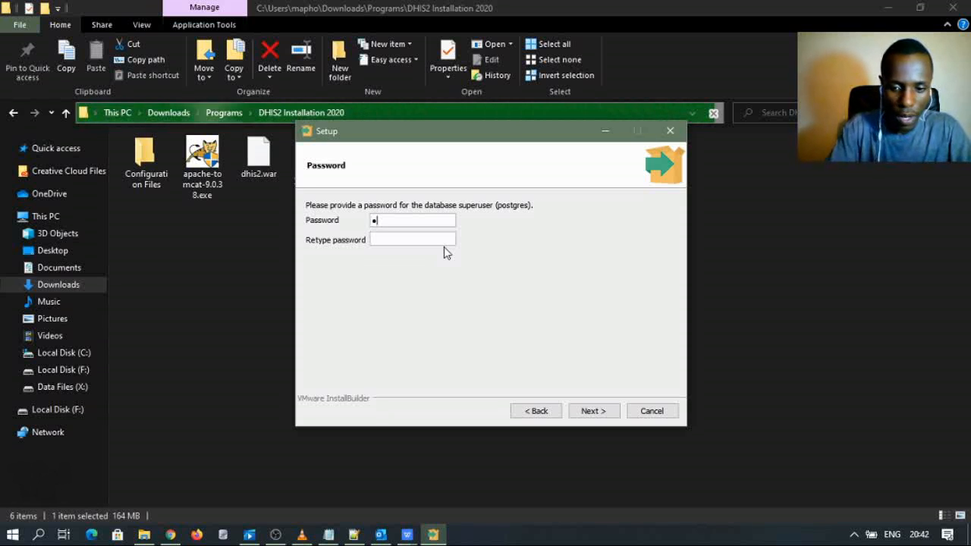
{"action": "type", "text": "*****"}
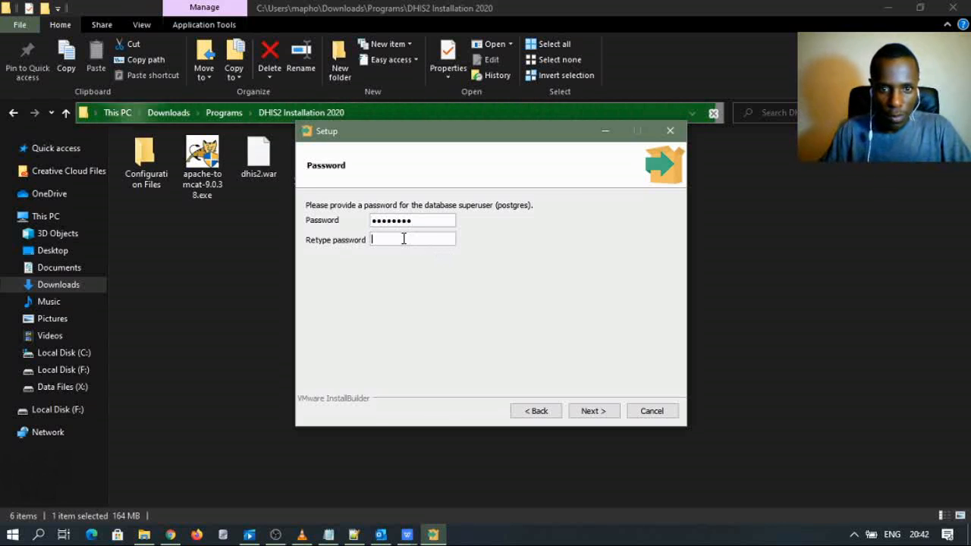
{"action": "type", "text": "***"}
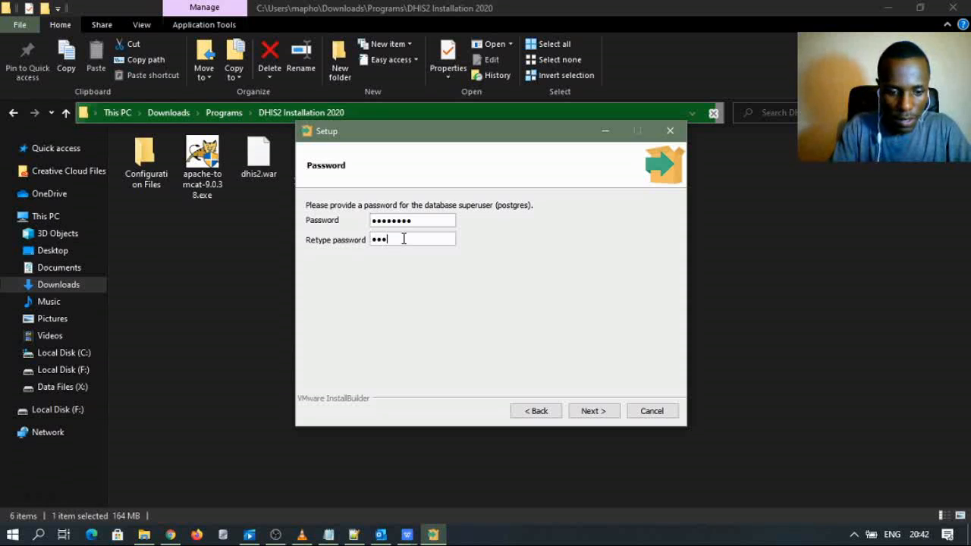
{"action": "type", "text": "****"}
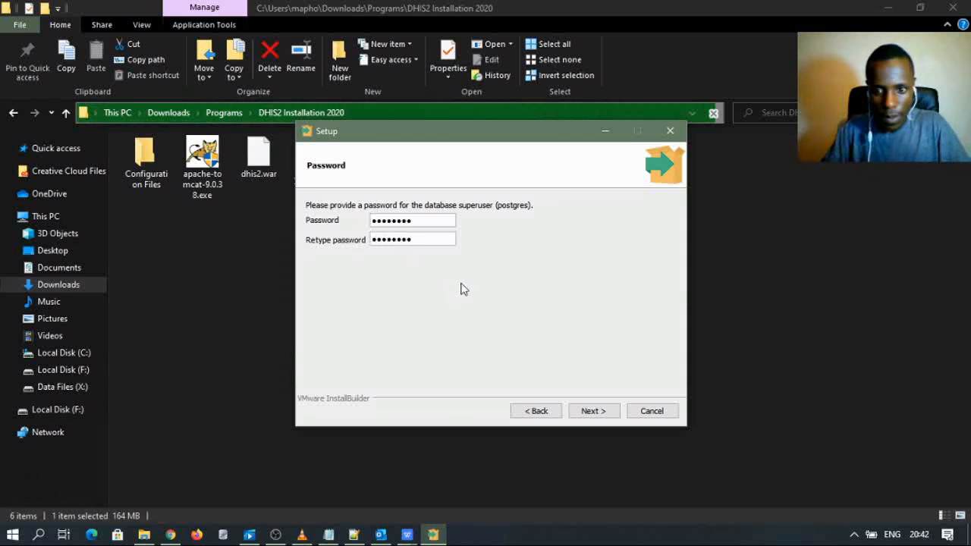
{"action": "type", "text": "*"}
{"action": "left_click", "coordinate": [585, 411]}
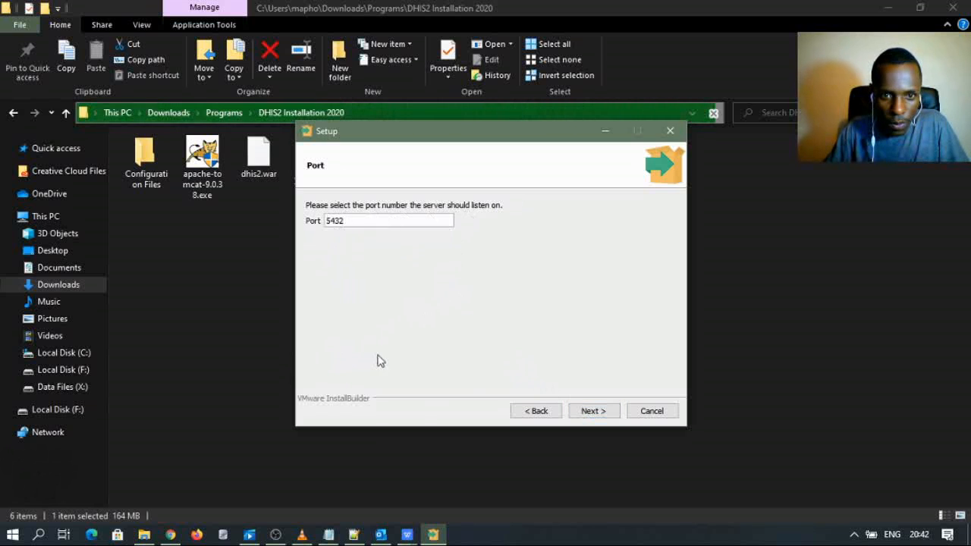
- Keep port 5432 and the default locale, accept the summary, and start the installation
{"action": "left_click", "coordinate": [589, 412]}
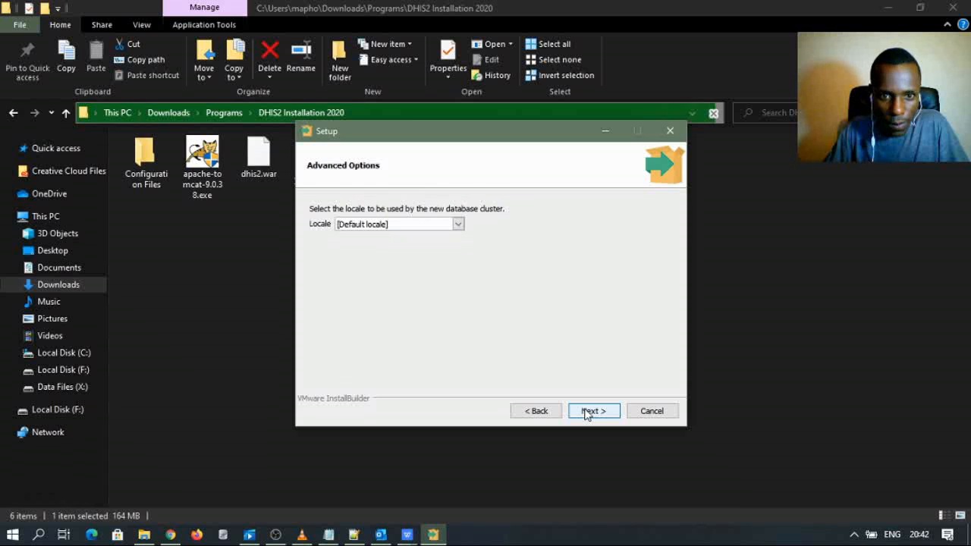
{"action": "left_click", "coordinate": [606, 416]}
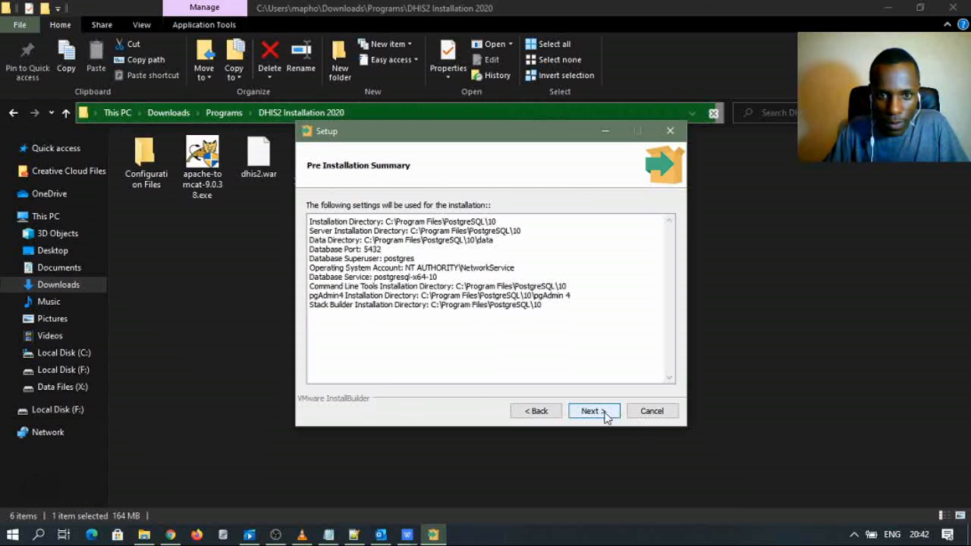
{"action": "left_click", "coordinate": [591, 416]}
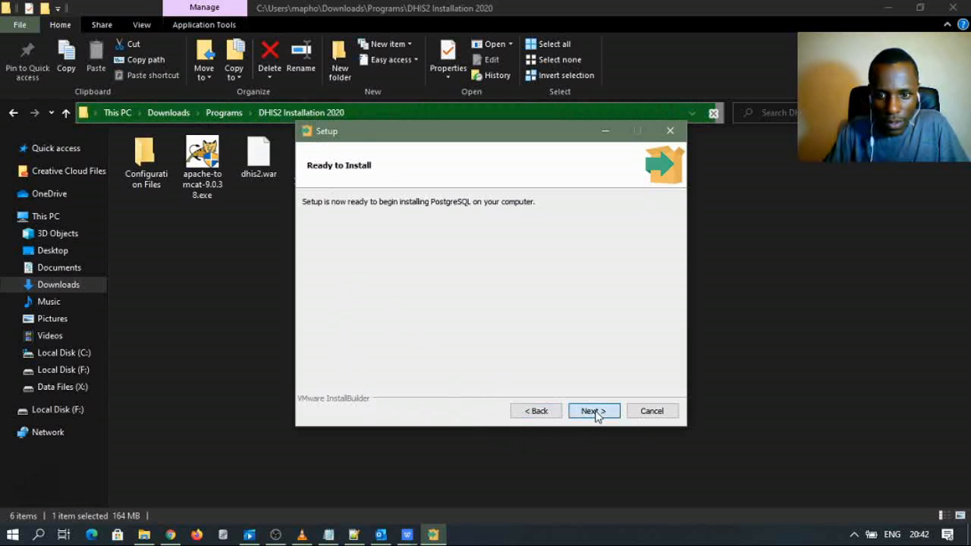
{"action": "left_click", "coordinate": [594, 411]}
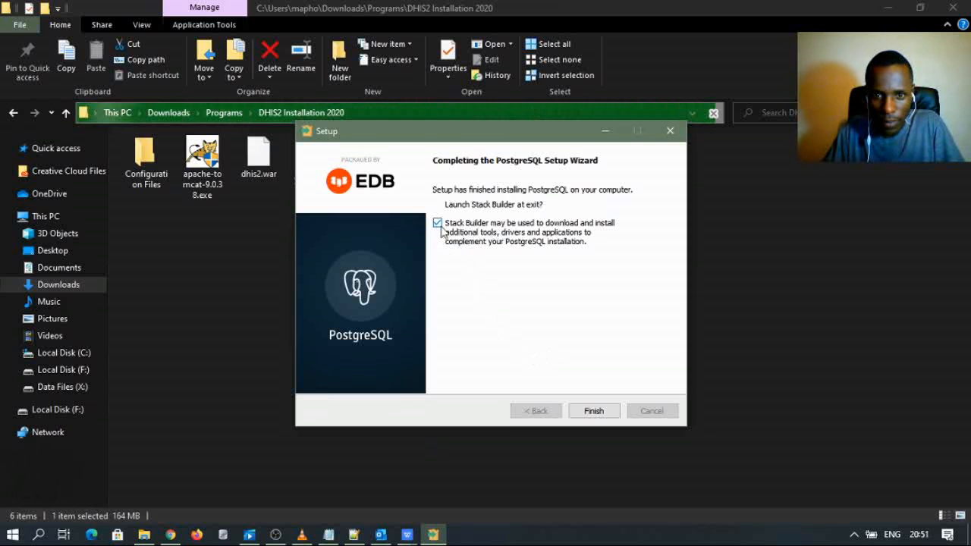
- Launch Stack Builder and target the PostgreSQL 10 (x64) installation on port 5432
{"action": "left_click", "coordinate": [594, 411]}
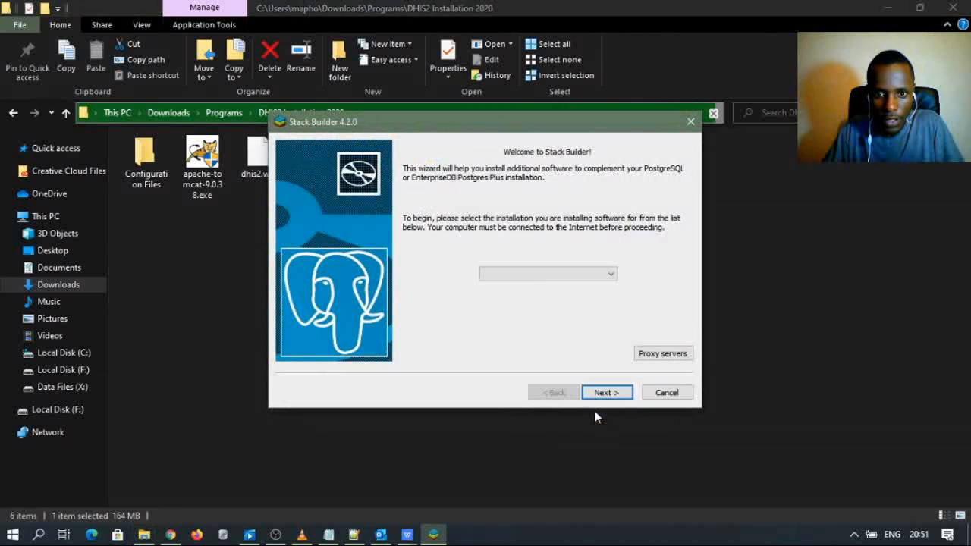
{"action": "left_click", "coordinate": [546, 274]}
{"action": "left_click", "coordinate": [529, 303]}
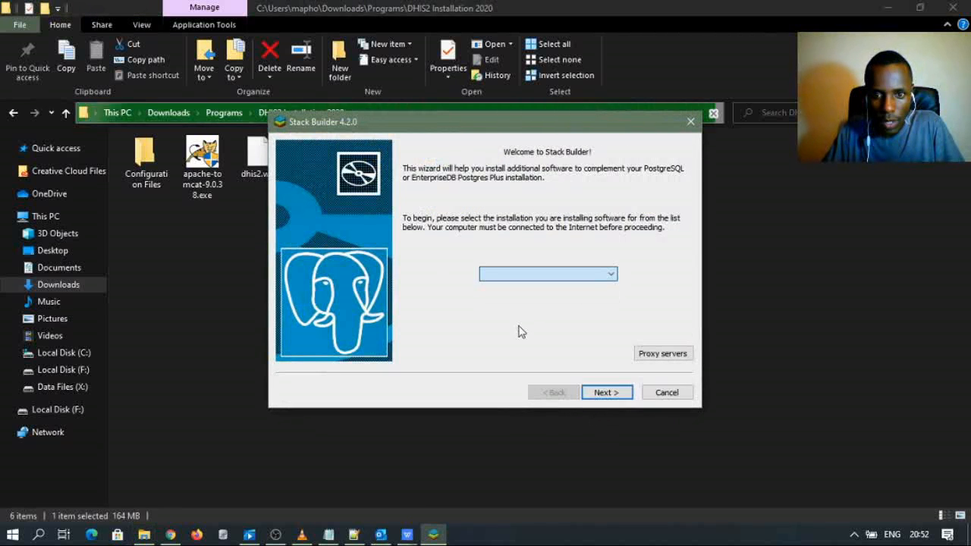
{"action": "left_click", "coordinate": [607, 274]}
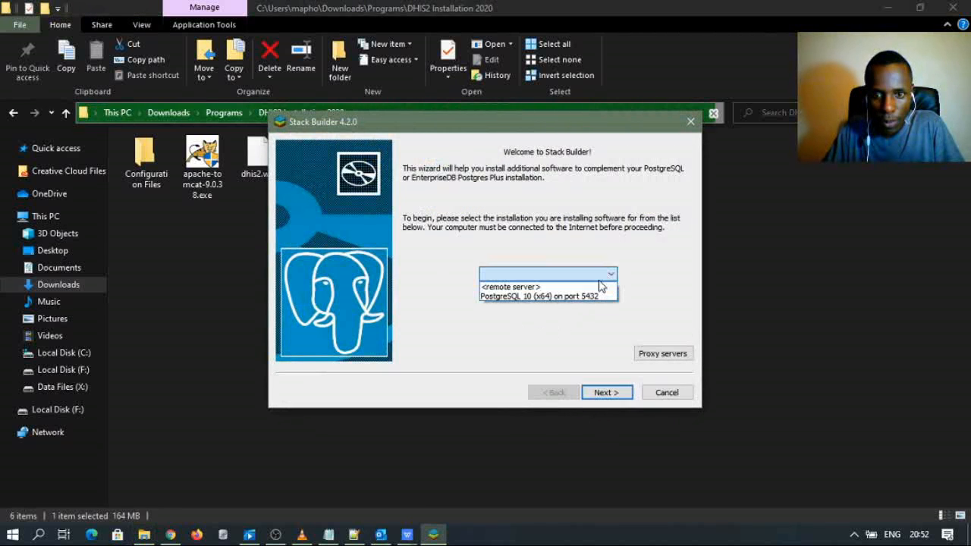
{"action": "left_click", "coordinate": [535, 297]}
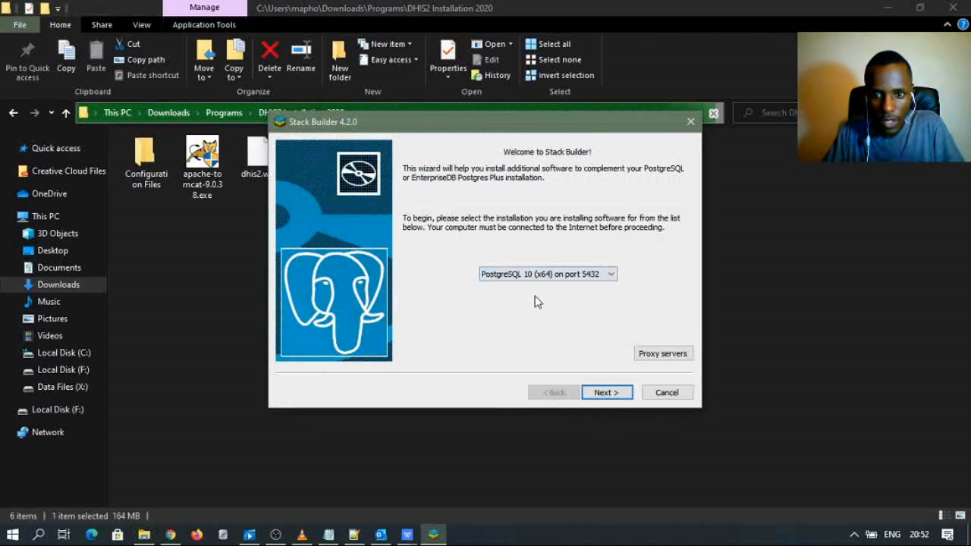
{"action": "left_click", "coordinate": [599, 393]}
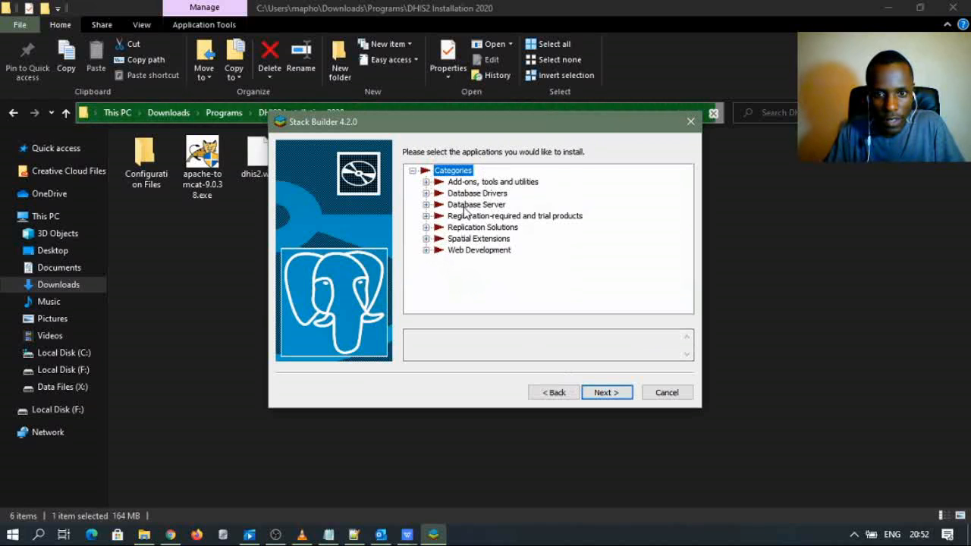
- Tick the PostGIS 3.0 Bundle under Spatial Extensions and download its installation files
{"action": "left_click", "coordinate": [426, 239]}
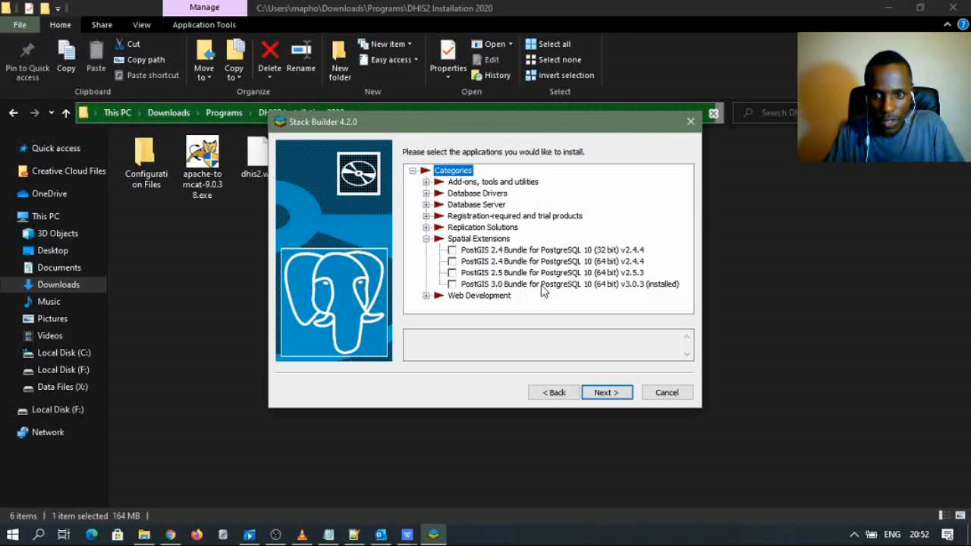
{"action": "left_click", "coordinate": [468, 285]}
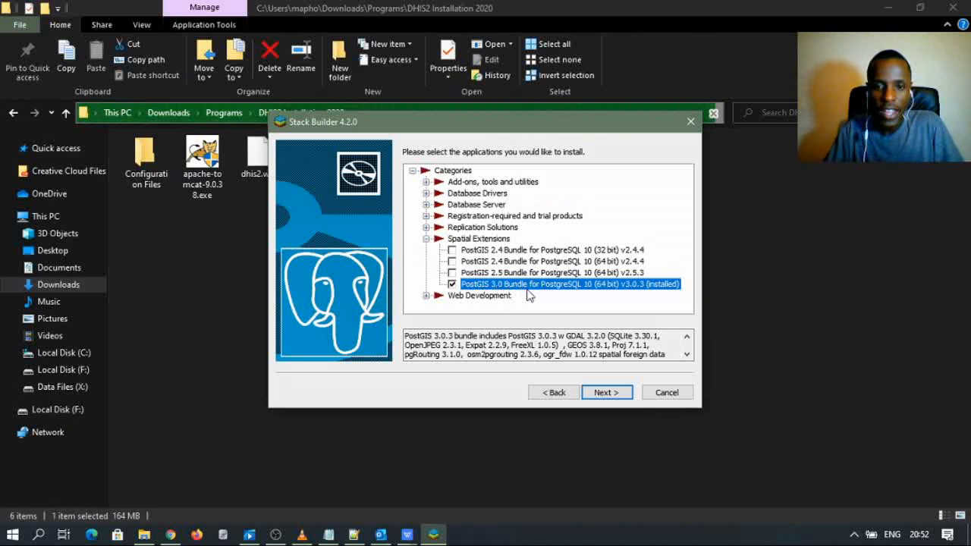
{"action": "left_click", "coordinate": [452, 283]}
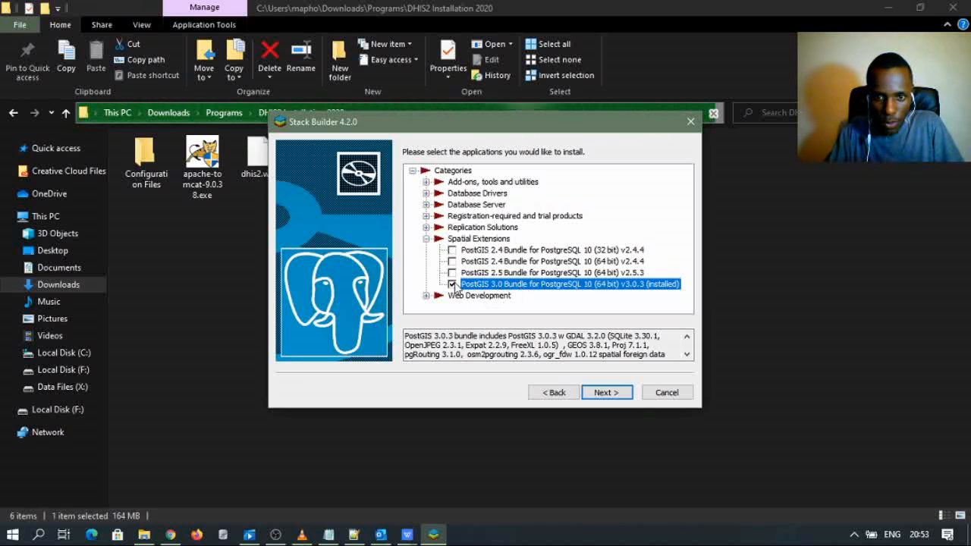
{"action": "left_click", "coordinate": [607, 392]}
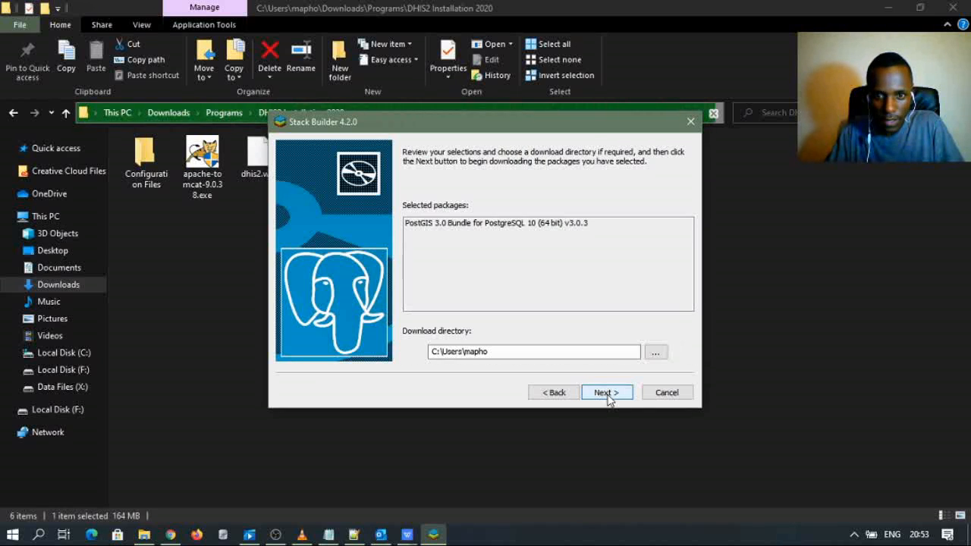
{"action": "left_click", "coordinate": [606, 396]}
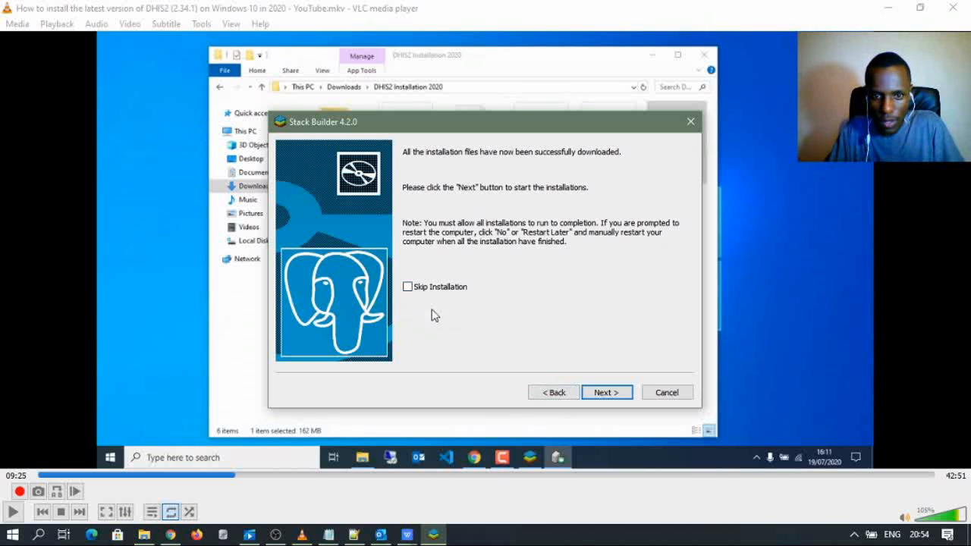
- Accept the PostGIS Bundle 3.0.3 licence and choose to create a spatial database
{"action": "left_click", "coordinate": [611, 393]}
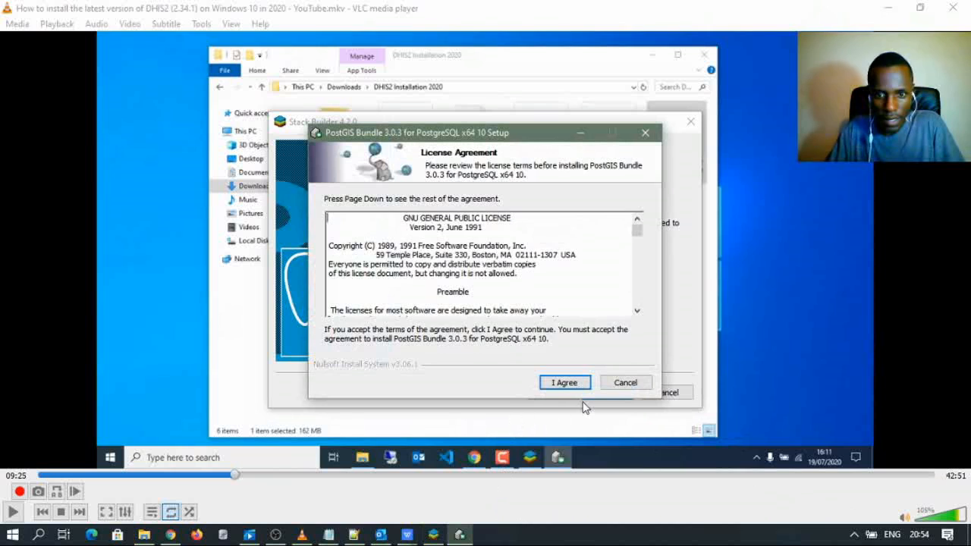
{"action": "left_click", "coordinate": [564, 382]}
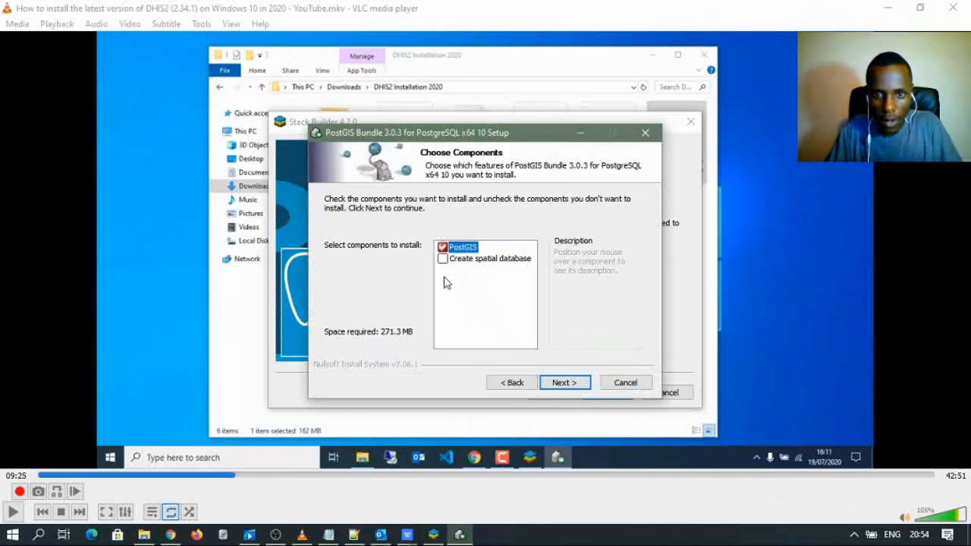
{"action": "left_click", "coordinate": [443, 260]}
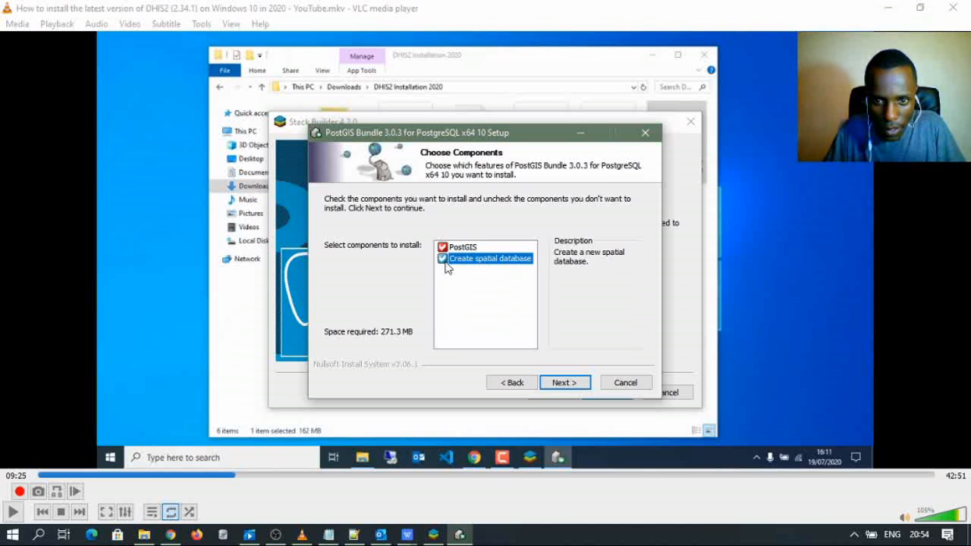
{"action": "left_click", "coordinate": [564, 382]}
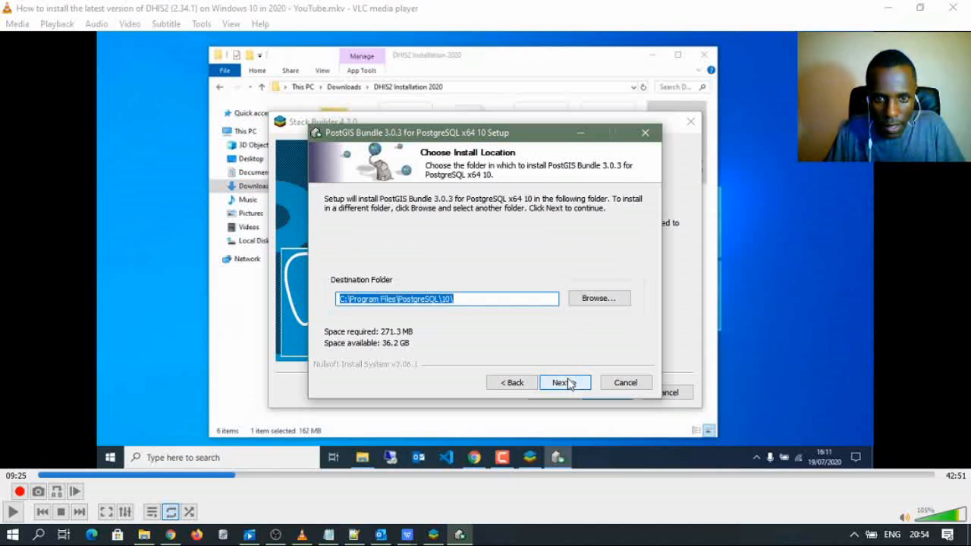
- Keep the default install folder, enter the database password and let installation complete
{"action": "left_click", "coordinate": [478, 302]}
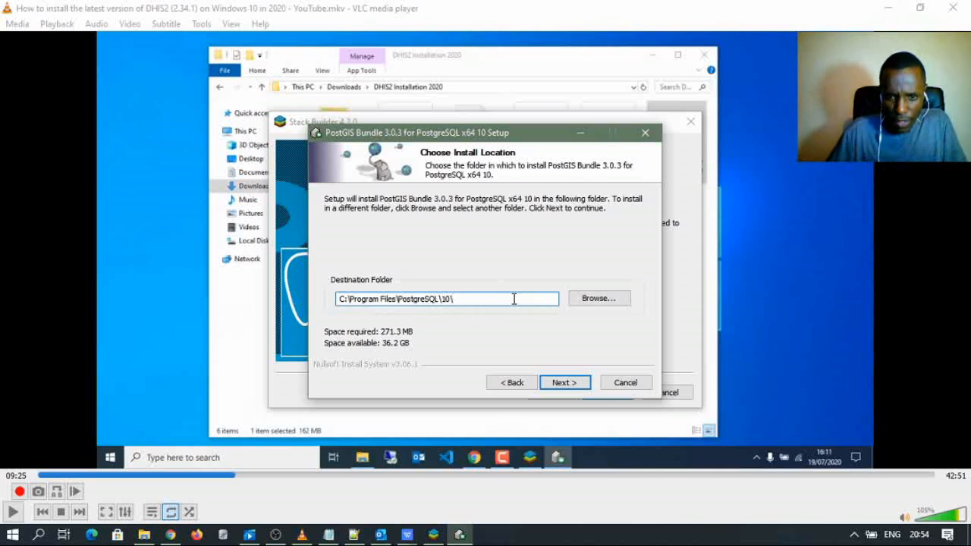
{"action": "left_click", "coordinate": [560, 386]}
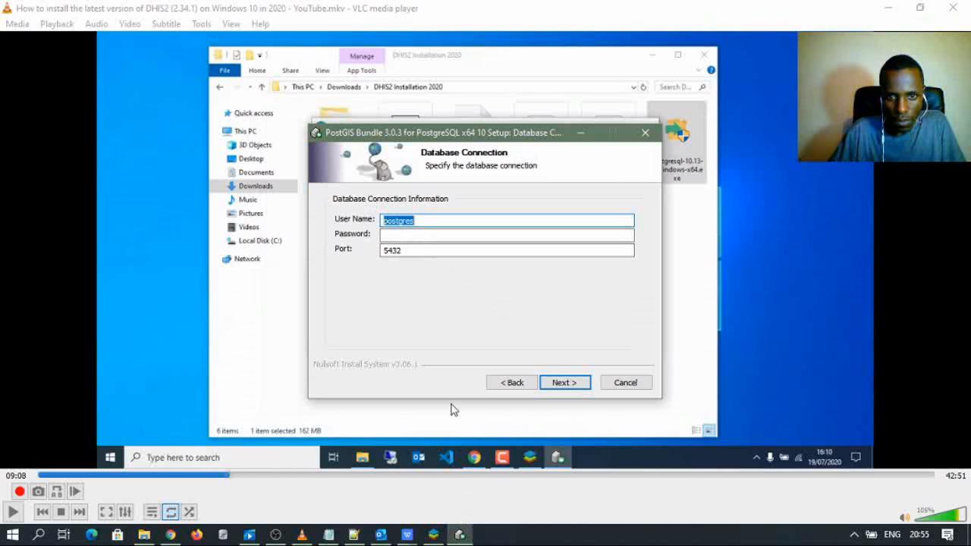
{"action": "left_click", "coordinate": [395, 237]}
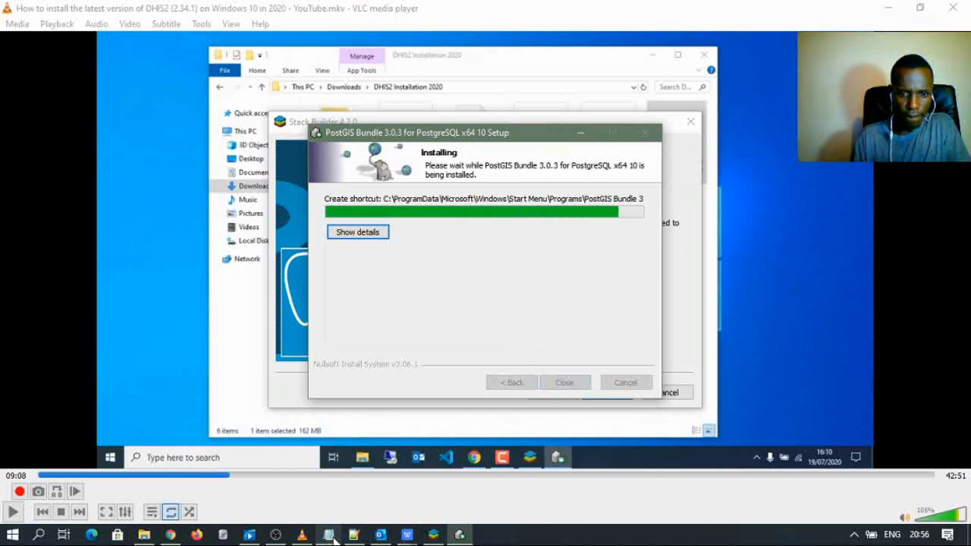
{"action": "mouse_move", "coordinate": [354, 535]}
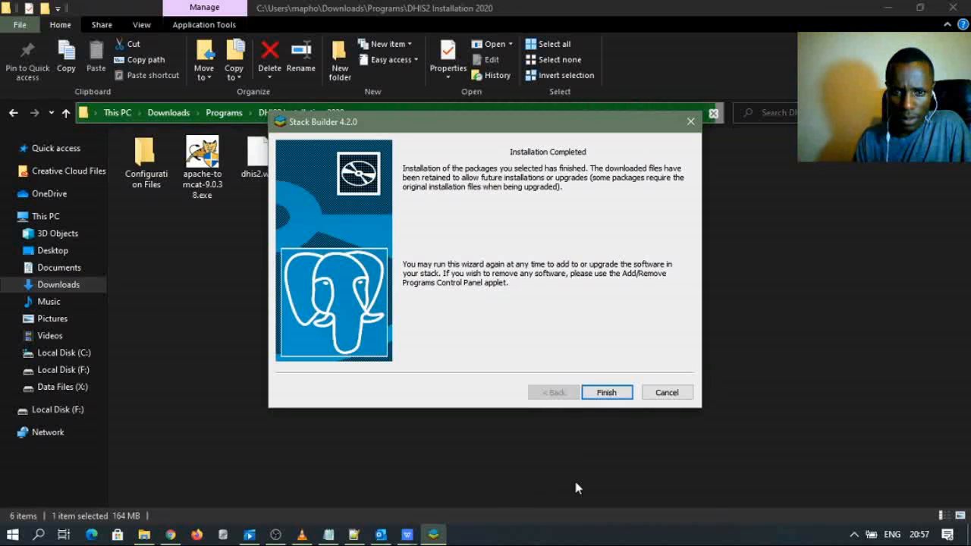
- Close Stack Builder and search Windows for 'pgadmin'
{"action": "left_click", "coordinate": [612, 393]}
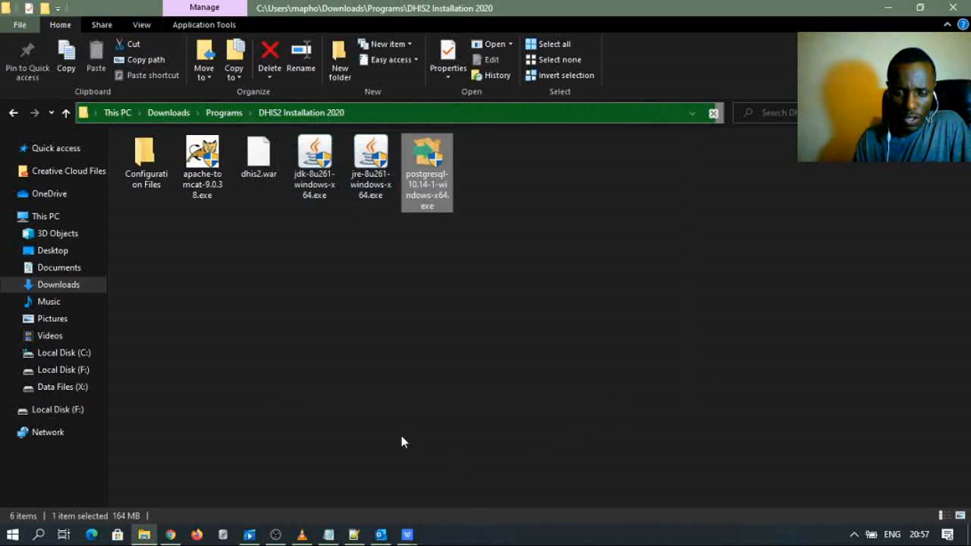
{"action": "left_click", "coordinate": [39, 534]}
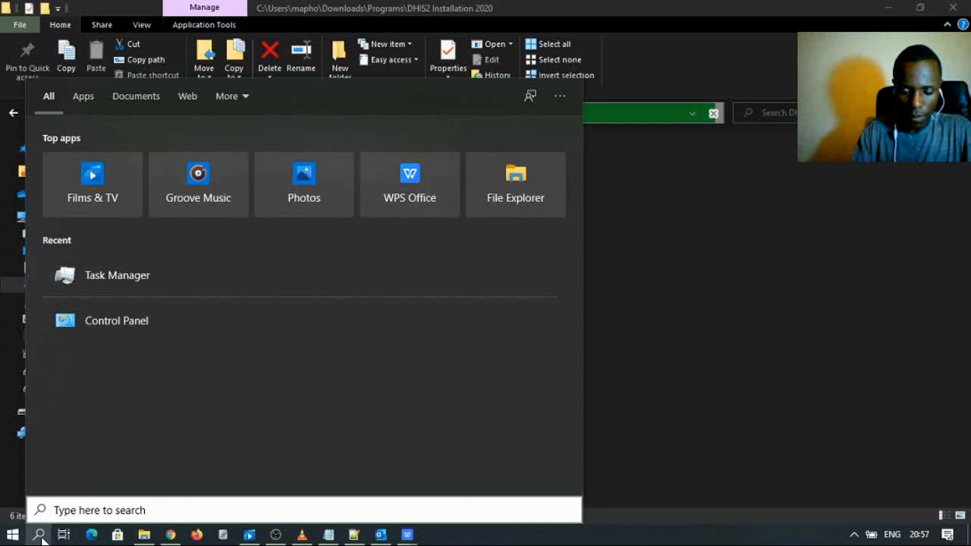
{"action": "left_click", "coordinate": [607, 443]}
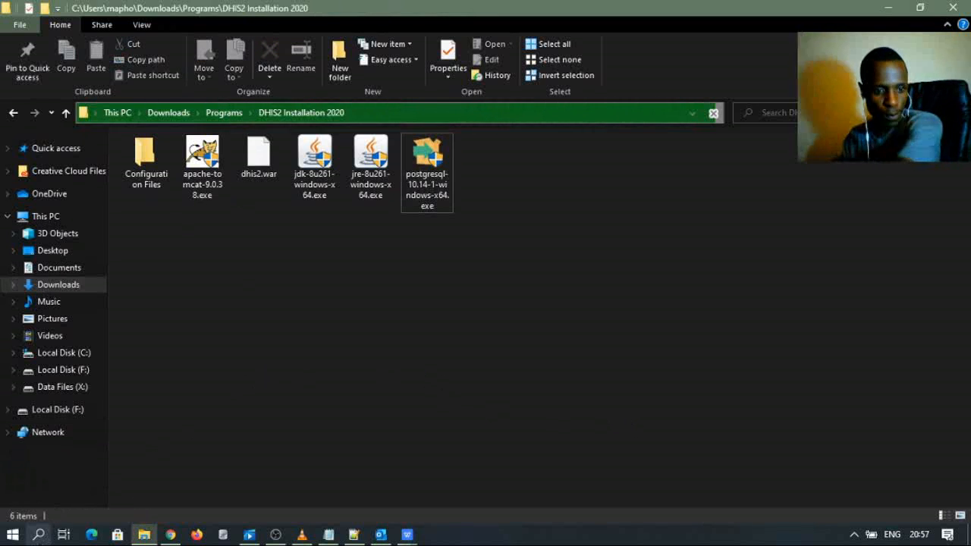
{"action": "left_click", "coordinate": [40, 534]}
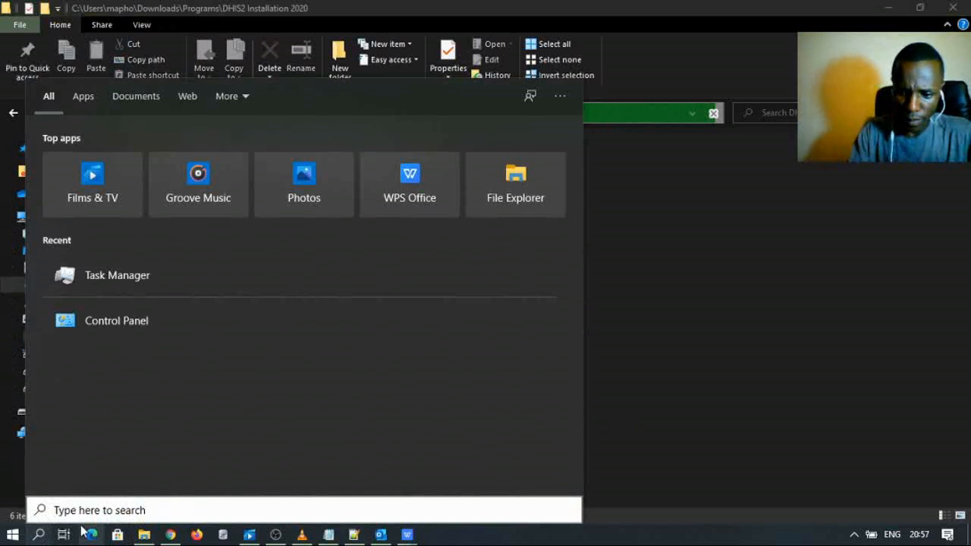
{"action": "type", "text": "pga"}
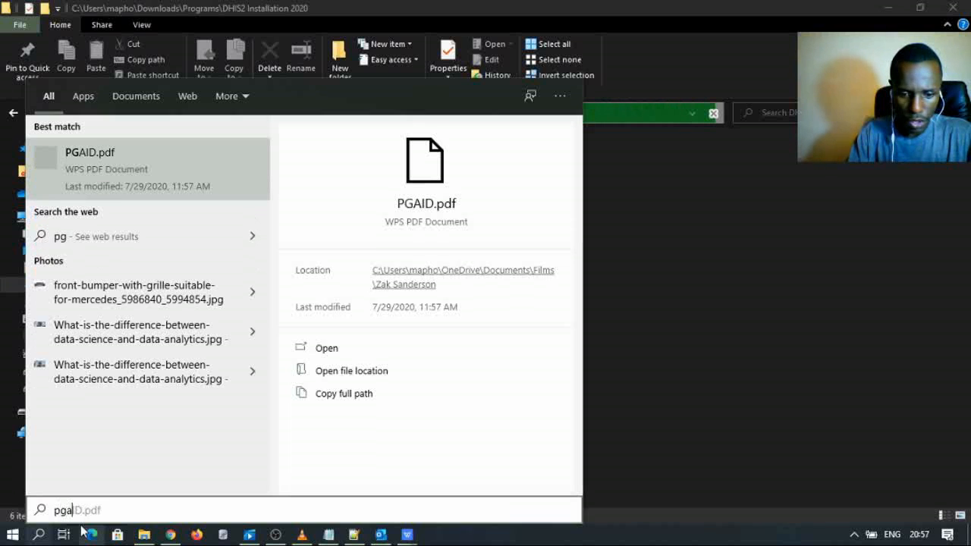
{"action": "type", "text": "dmin"}
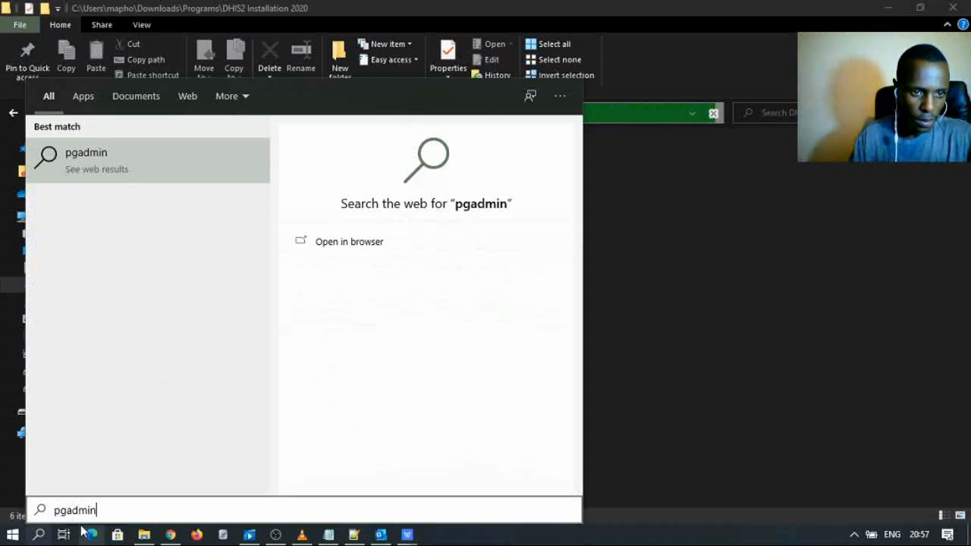
- Launch pgAdmin 4 from the PostgreSQL 10 group in the Start menu app list
{"action": "left_click", "coordinate": [12, 534]}
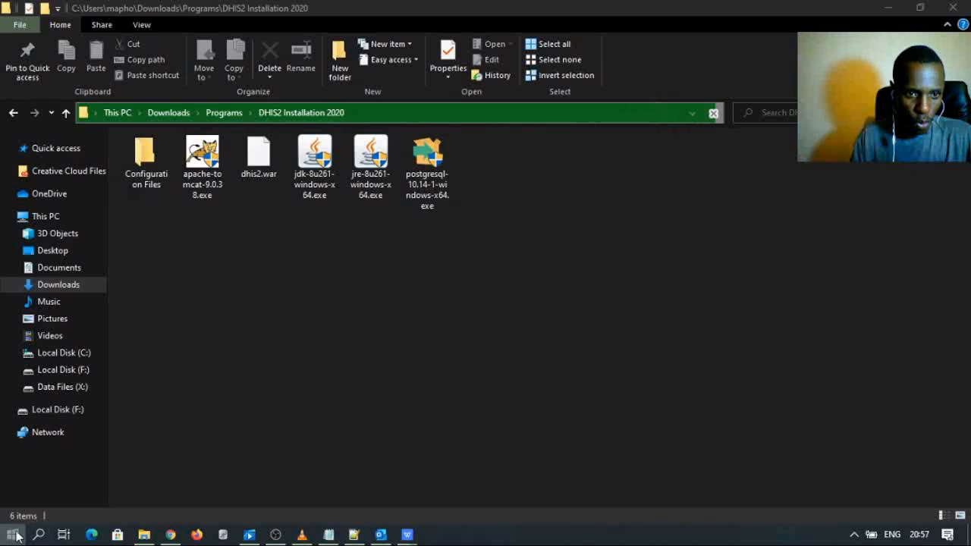
{"action": "scroll", "coordinate": [129, 307], "scroll_direction": "down", "scroll_amount": 8}
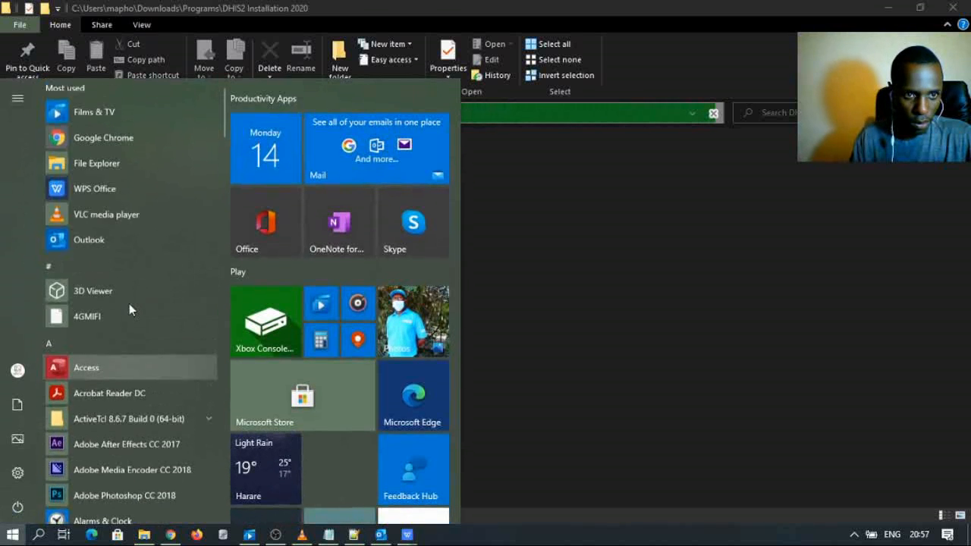
{"action": "scroll", "coordinate": [129, 308], "scroll_direction": "down", "scroll_amount": 10}
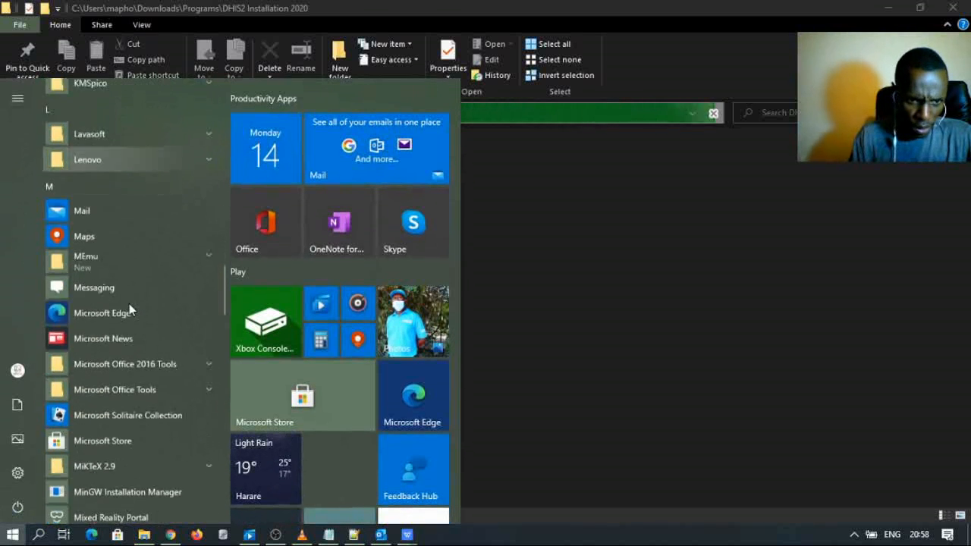
{"action": "scroll", "coordinate": [129, 304], "scroll_direction": "down", "scroll_amount": 7}
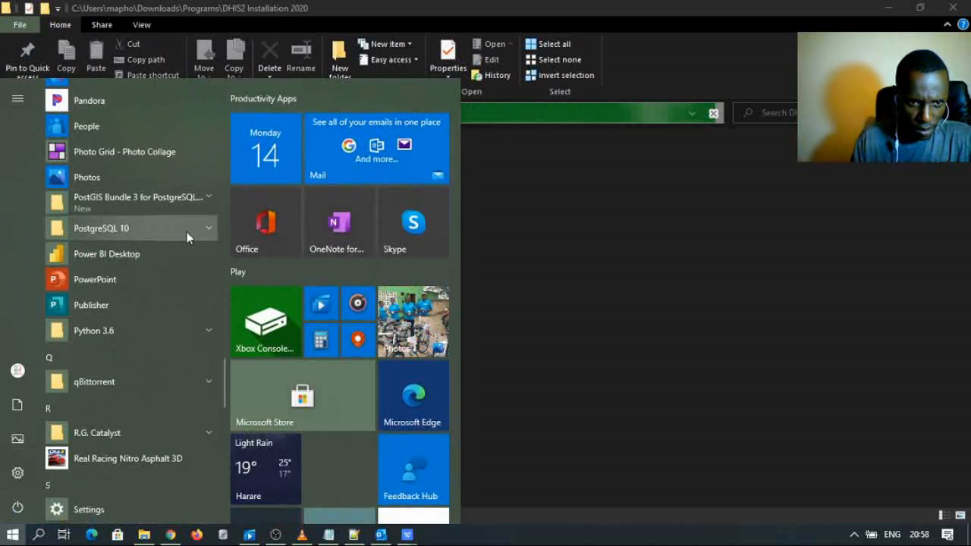
{"action": "left_click", "coordinate": [200, 227]}
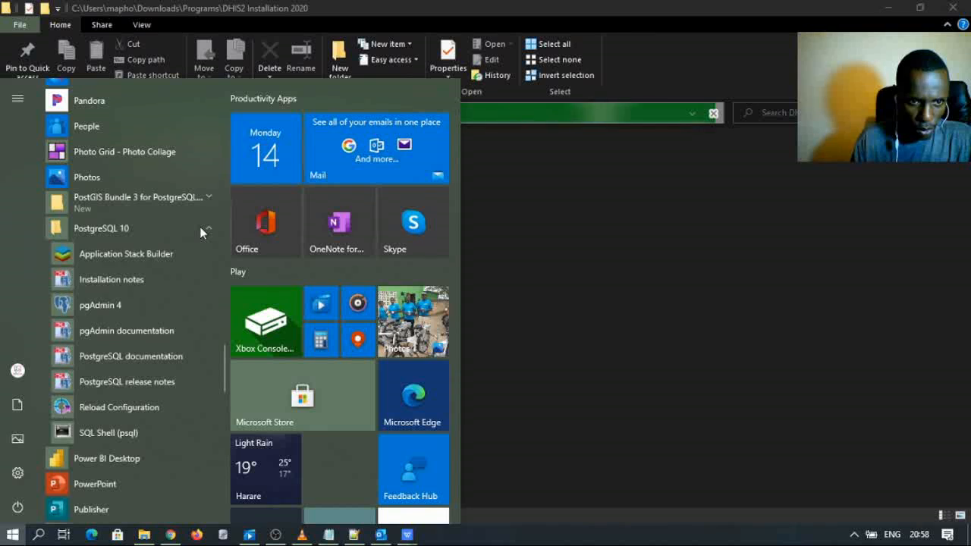
{"action": "left_click", "coordinate": [106, 304]}
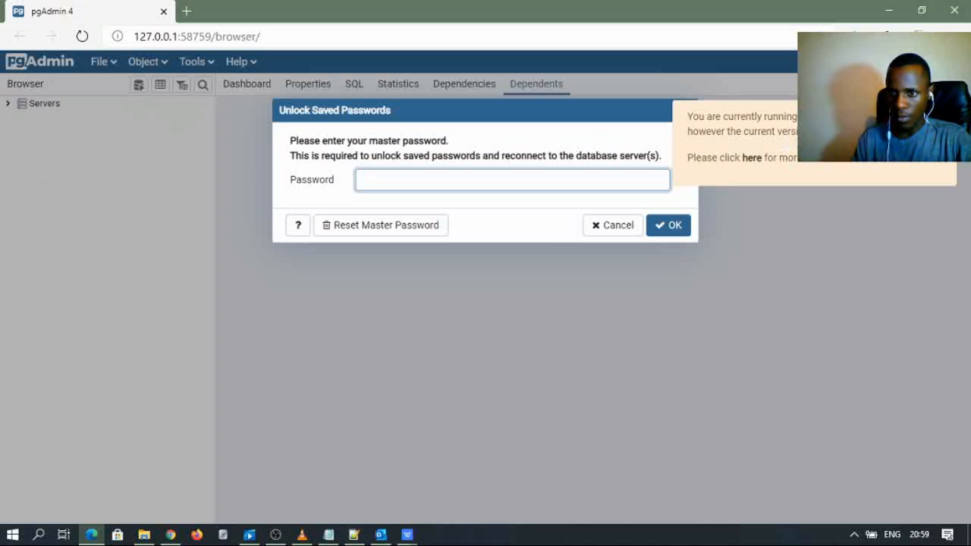
- Unlock pgAdmin's saved passwords with the master password, declining the browser's save prompt
{"action": "left_click", "coordinate": [872, 144]}
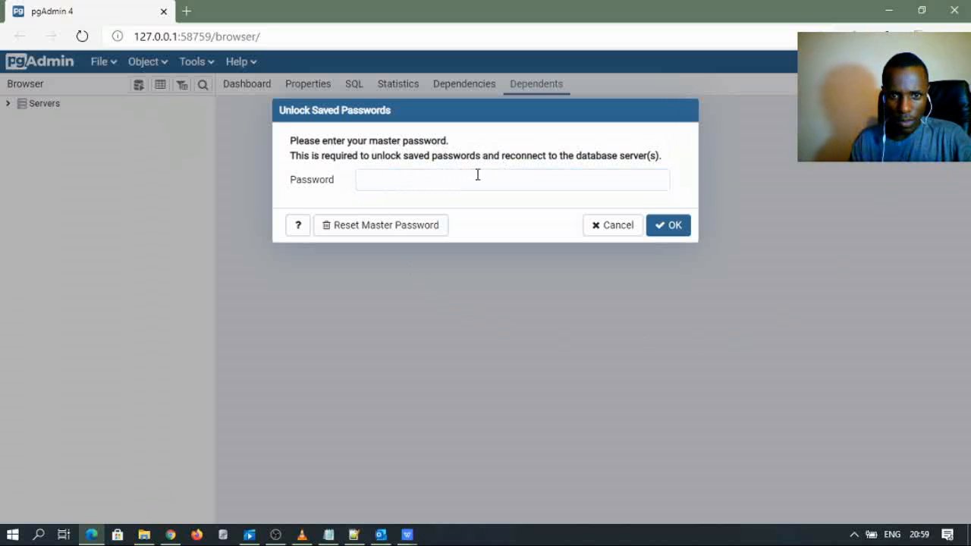
{"action": "left_click", "coordinate": [420, 176]}
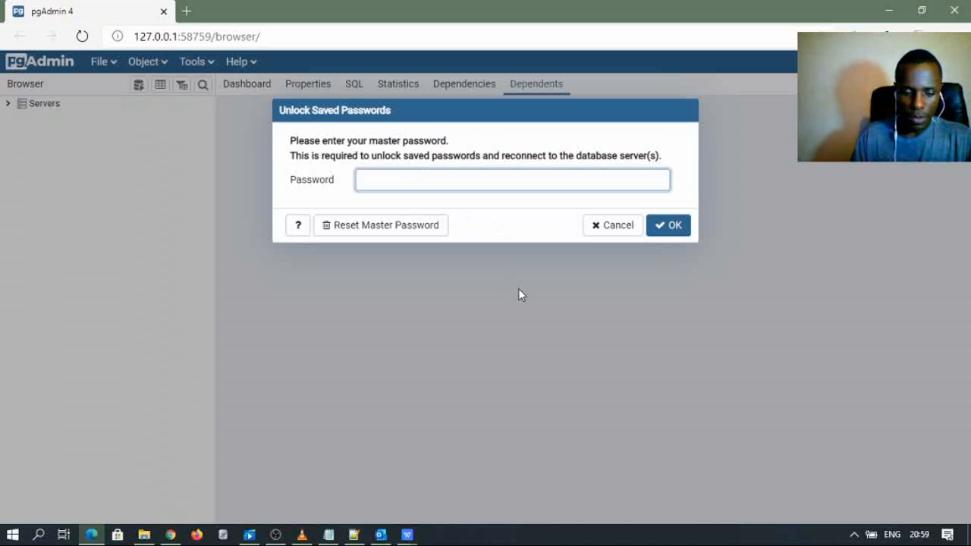
{"action": "type", "text": "p"}
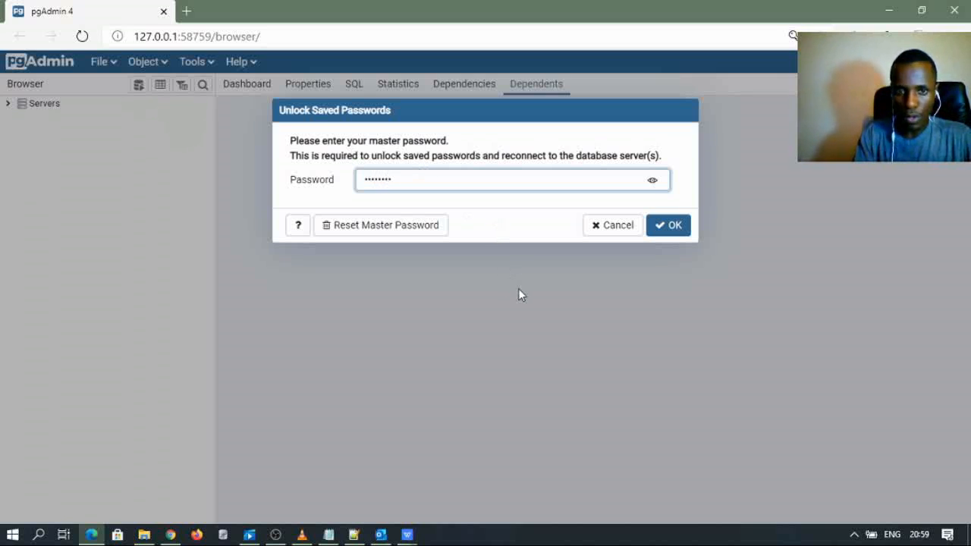
{"action": "key", "text": "Return"}
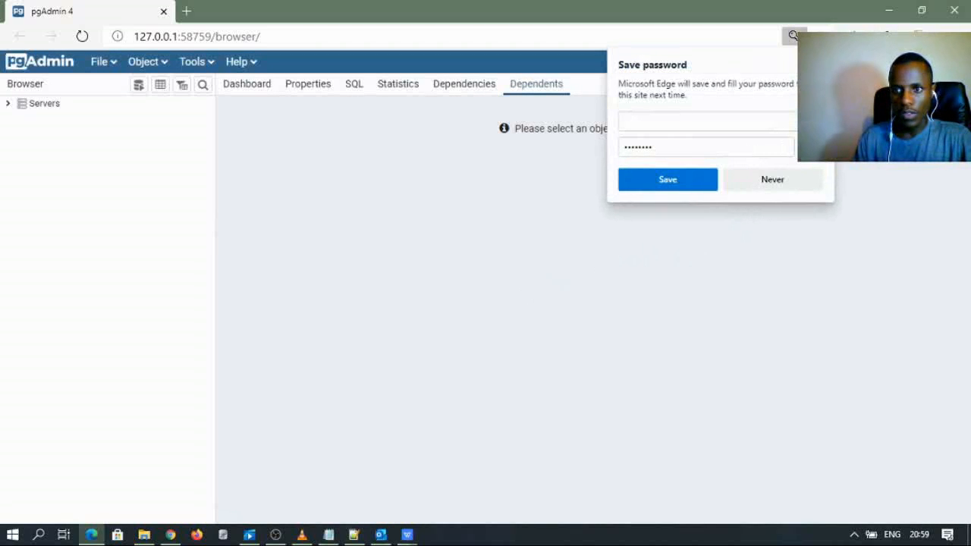
{"action": "left_click", "coordinate": [820, 65]}
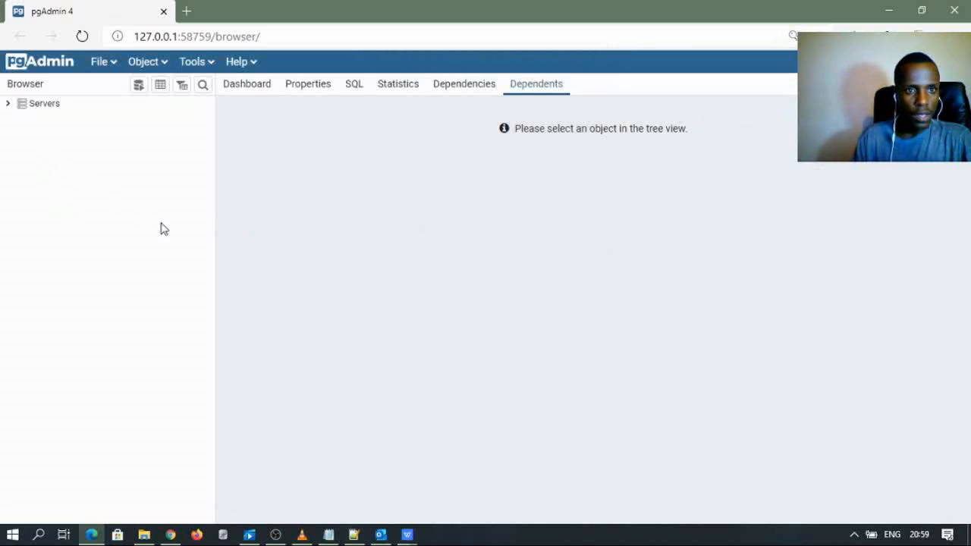
- Expand the PostgreSQL 10 server tree and select the postgis_30_sample database
{"action": "left_click", "coordinate": [11, 104]}
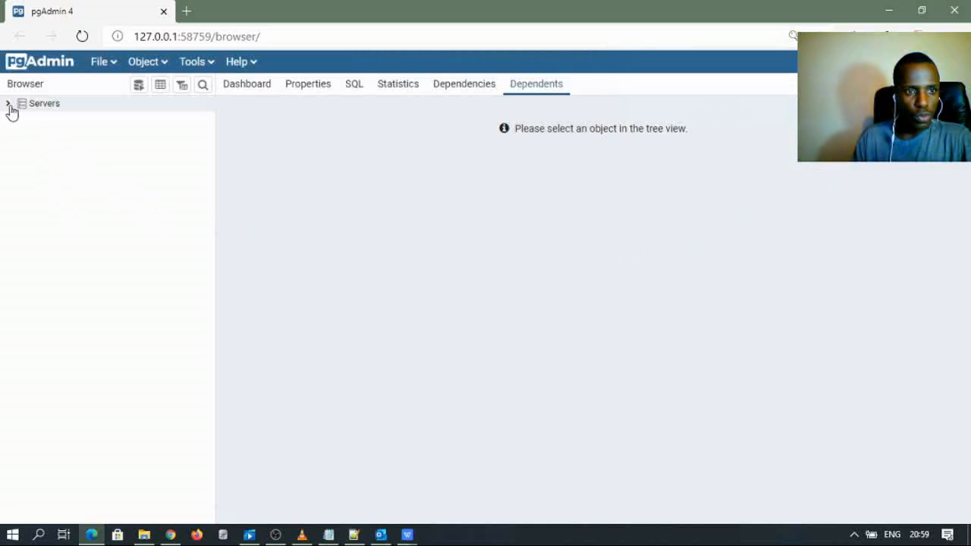
{"action": "left_click", "coordinate": [9, 108]}
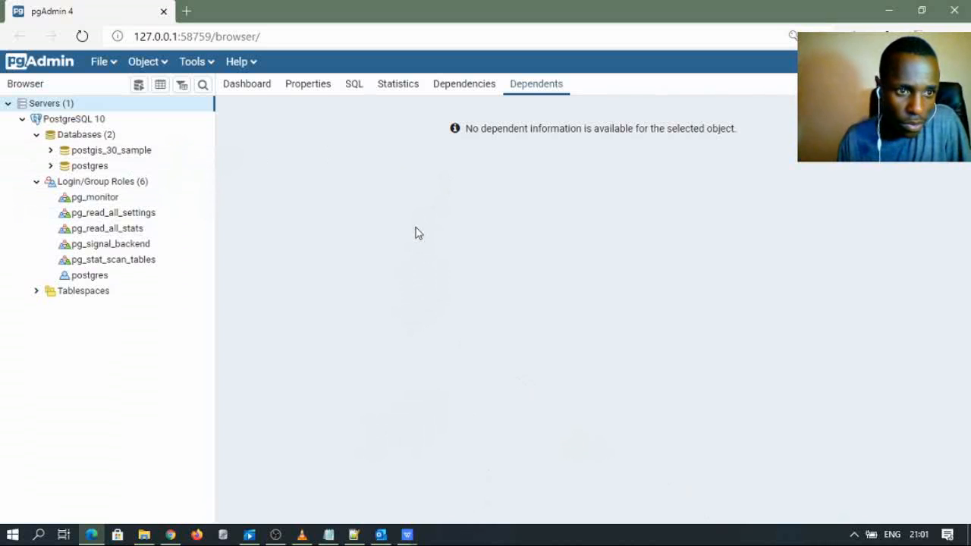
{"action": "left_click", "coordinate": [37, 137]}
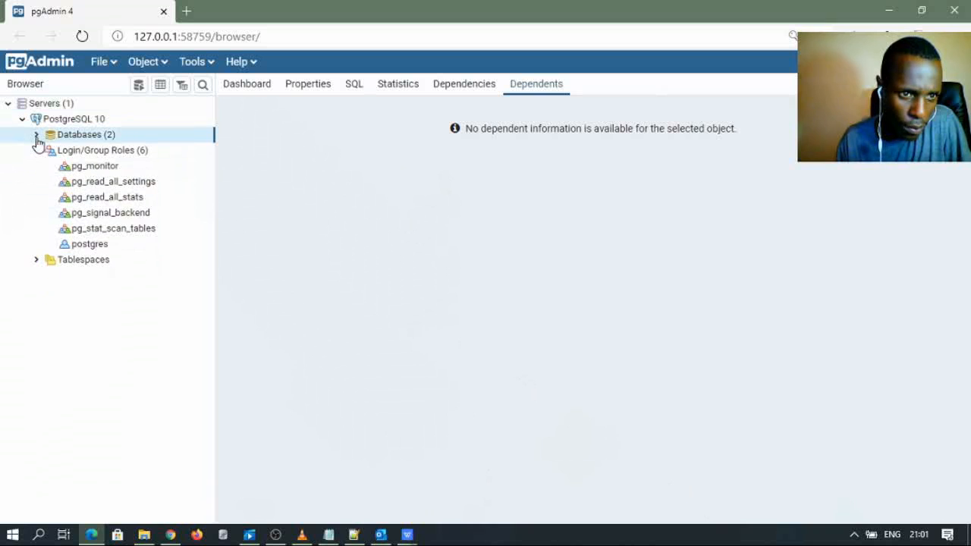
{"action": "left_click", "coordinate": [36, 136]}
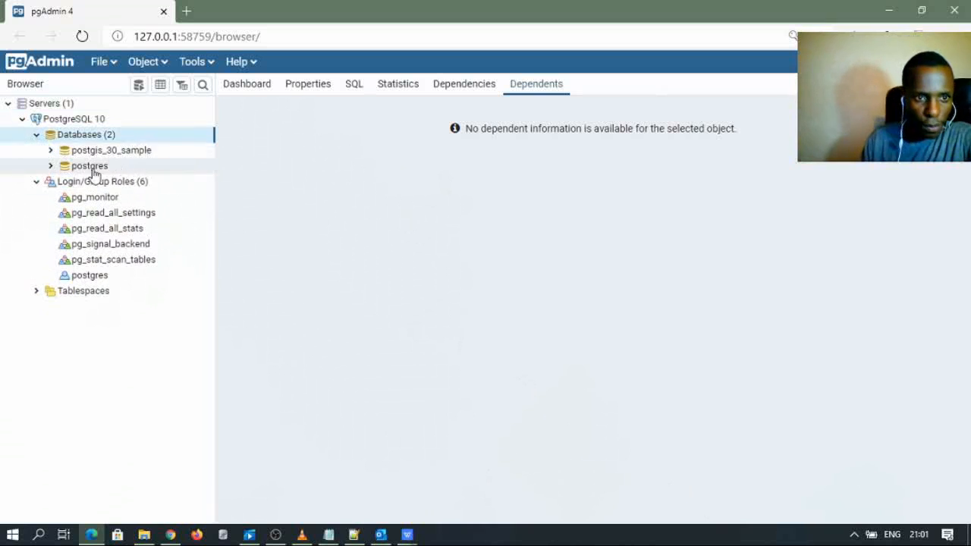
{"action": "left_click", "coordinate": [46, 150]}
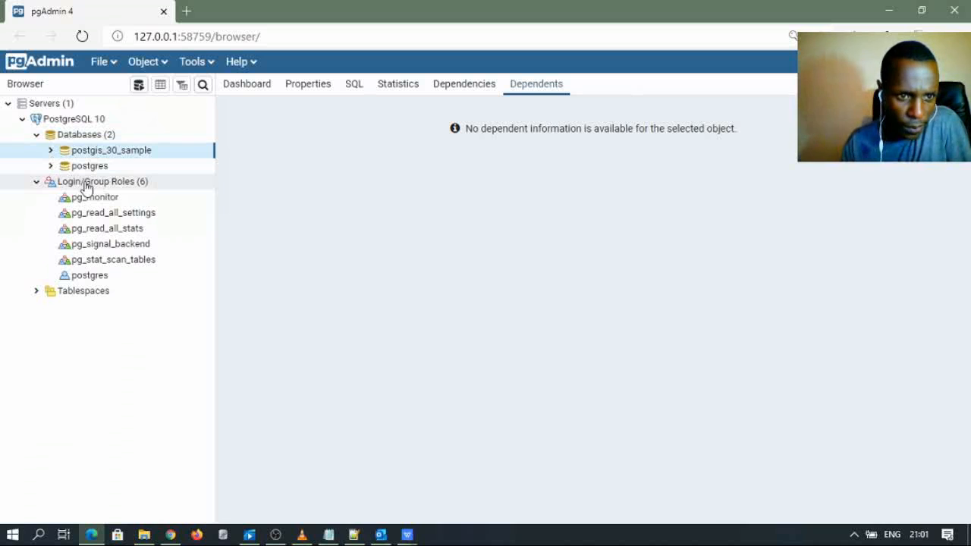
- Start a new login/group role from the Login/Group Roles context menu
{"action": "left_click", "coordinate": [111, 187]}
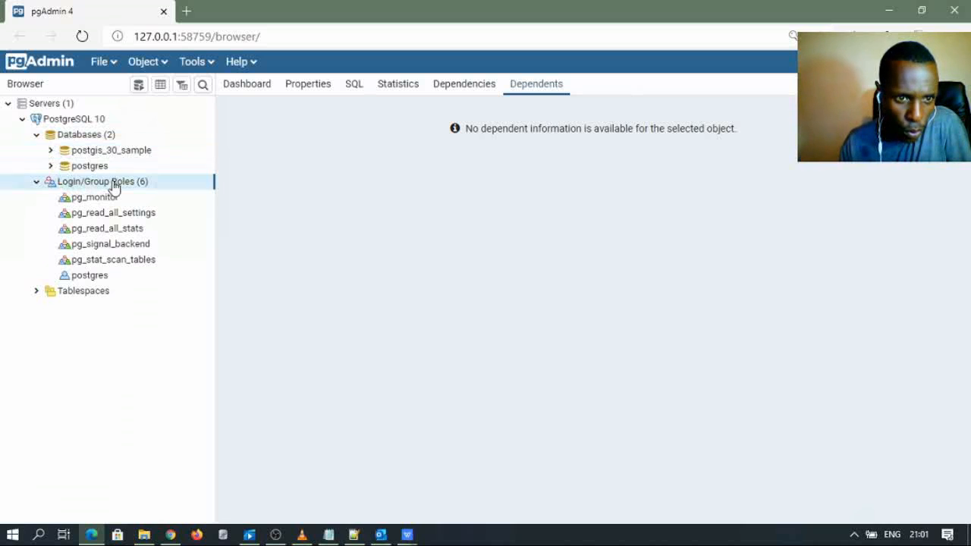
{"action": "right_click", "coordinate": [112, 187]}
{"action": "mouse_move", "coordinate": [150, 203]}
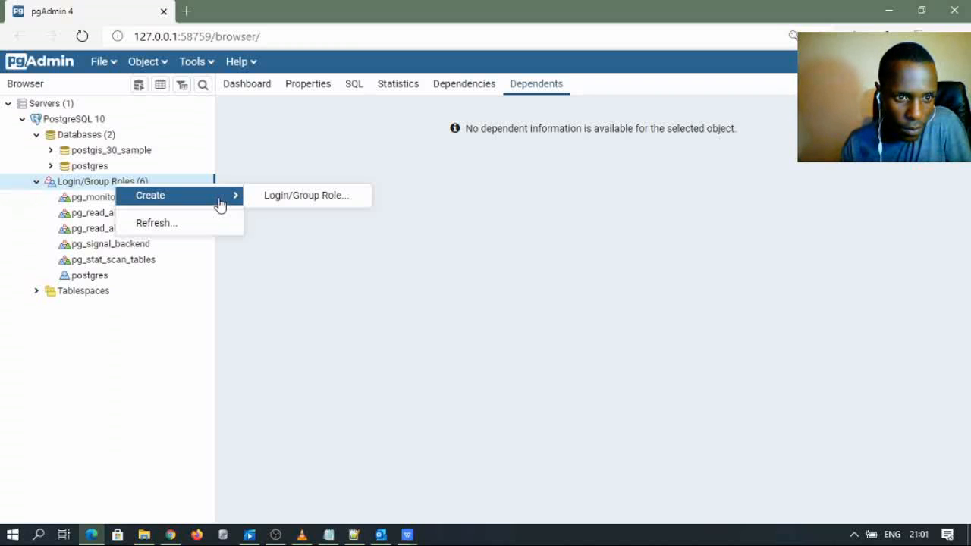
{"action": "left_click", "coordinate": [278, 198]}
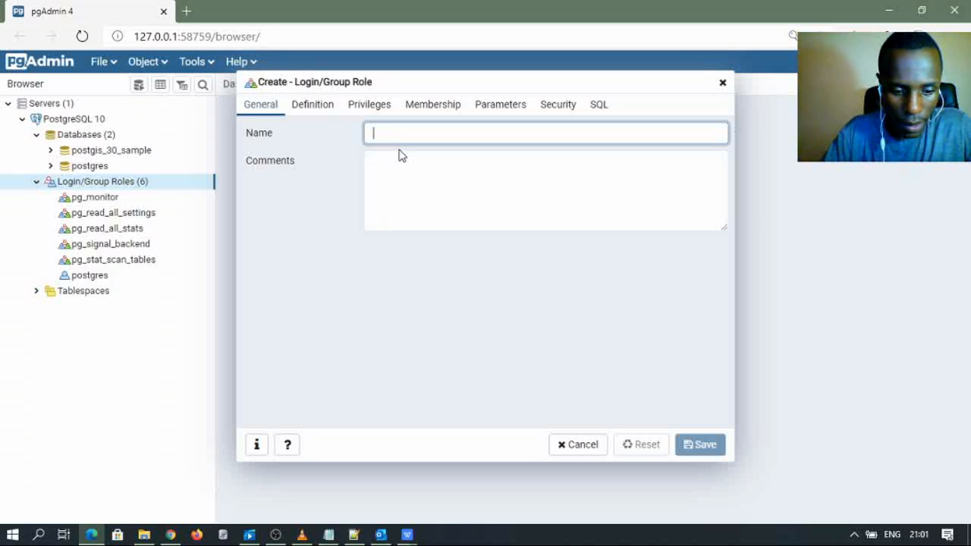
- Name the new role dhis2admin and enter its password in the definition settings
{"action": "type", "text": "dhis"}
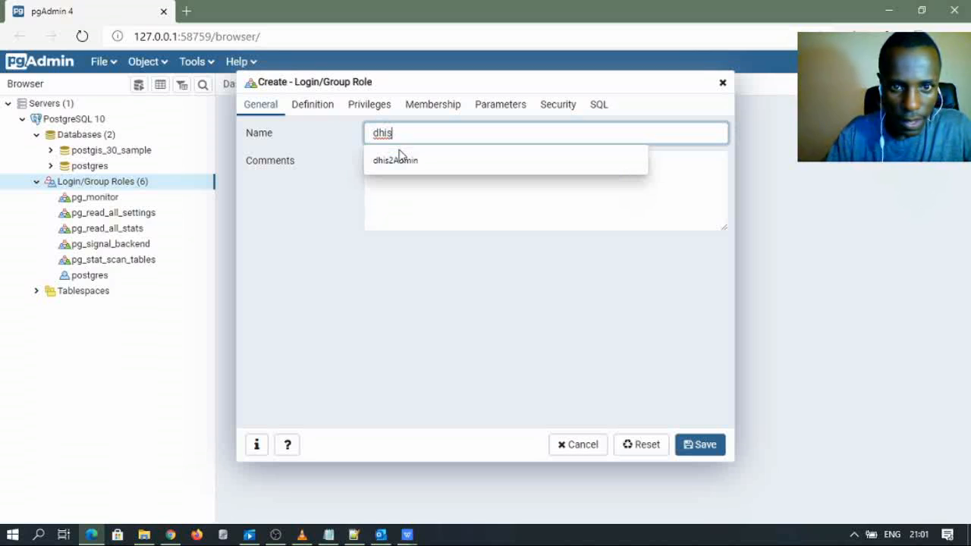
{"action": "type", "text": "admin"}
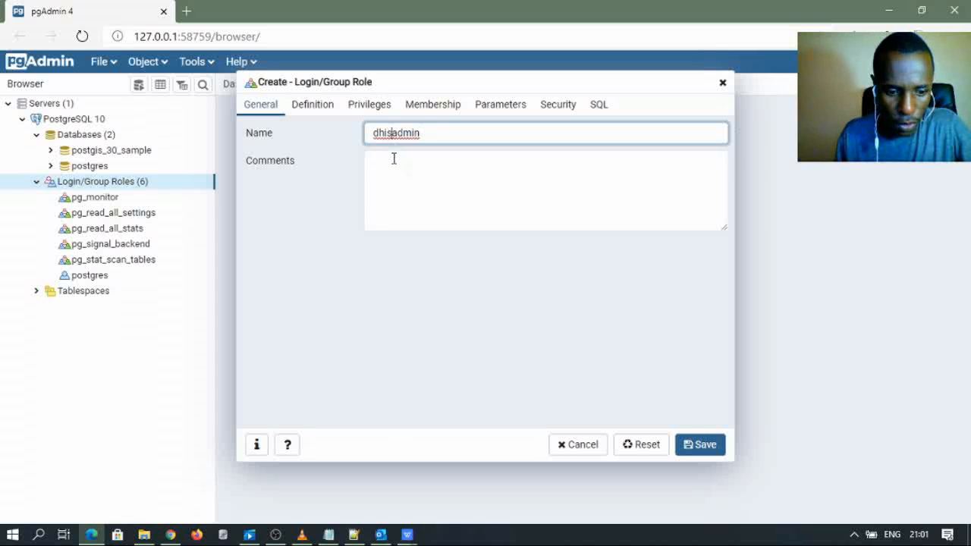
{"action": "type", "text": "2"}
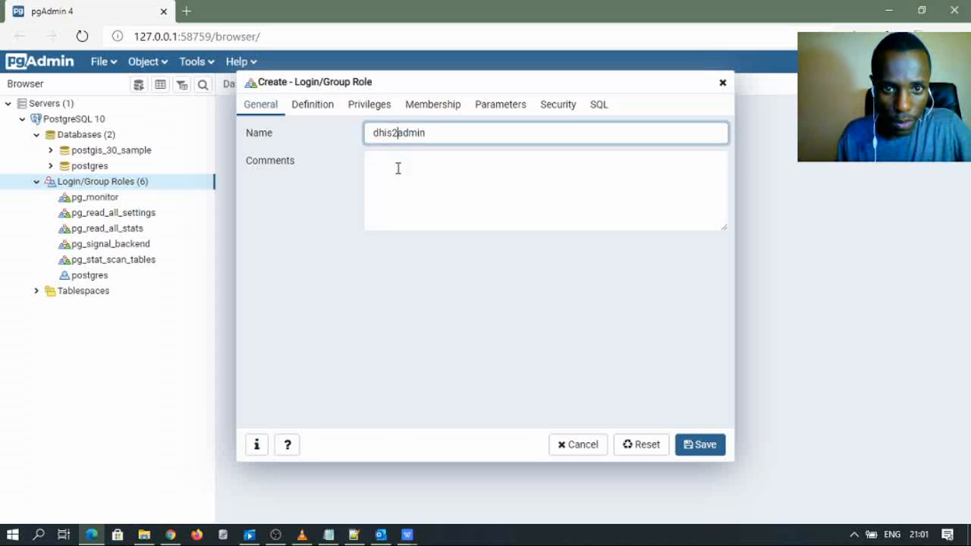
{"action": "left_click", "coordinate": [318, 111]}
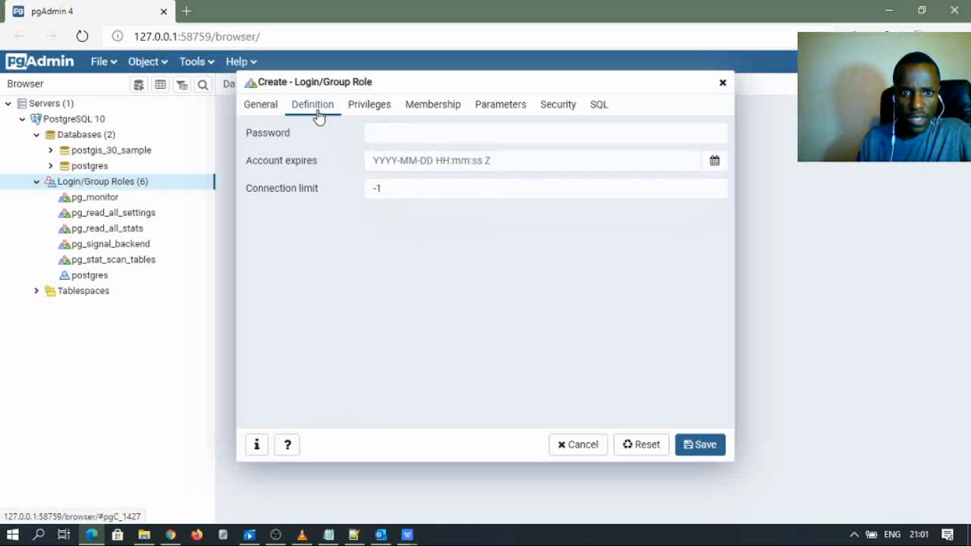
{"action": "left_click", "coordinate": [387, 131]}
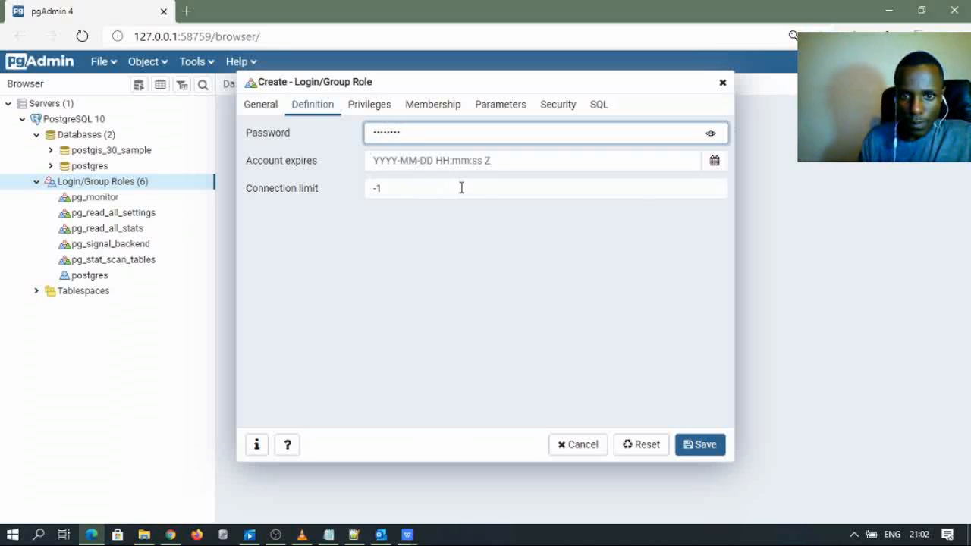
{"action": "left_click", "coordinate": [375, 113]}
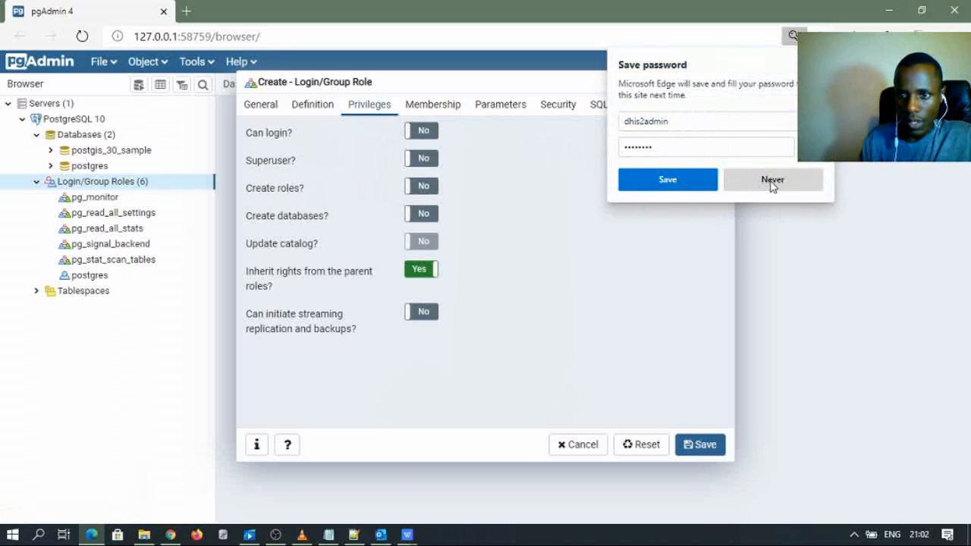
{"action": "left_click", "coordinate": [667, 182]}
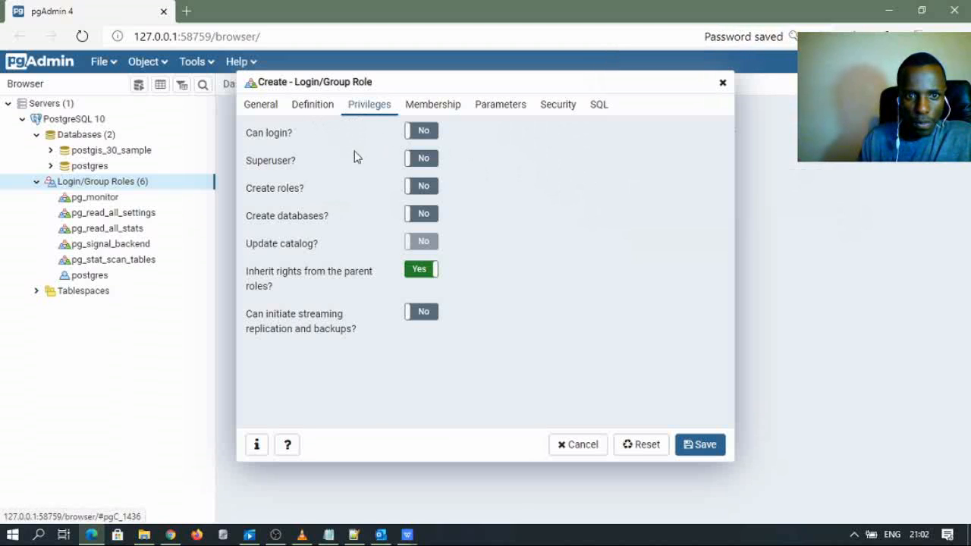
- Grant the role login, superuser and replication privileges, then save it
{"action": "left_click", "coordinate": [421, 132]}
{"action": "left_click", "coordinate": [423, 160]}
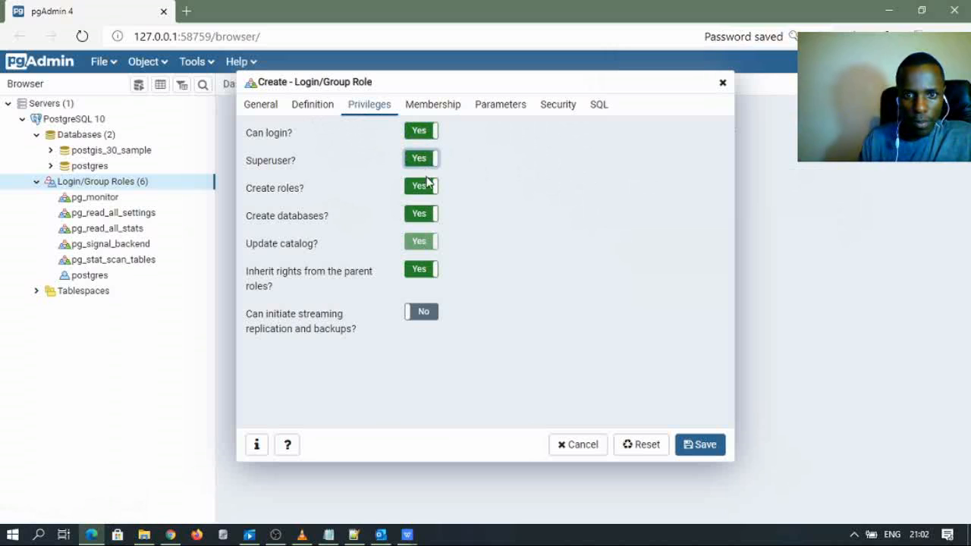
{"action": "left_click", "coordinate": [426, 313]}
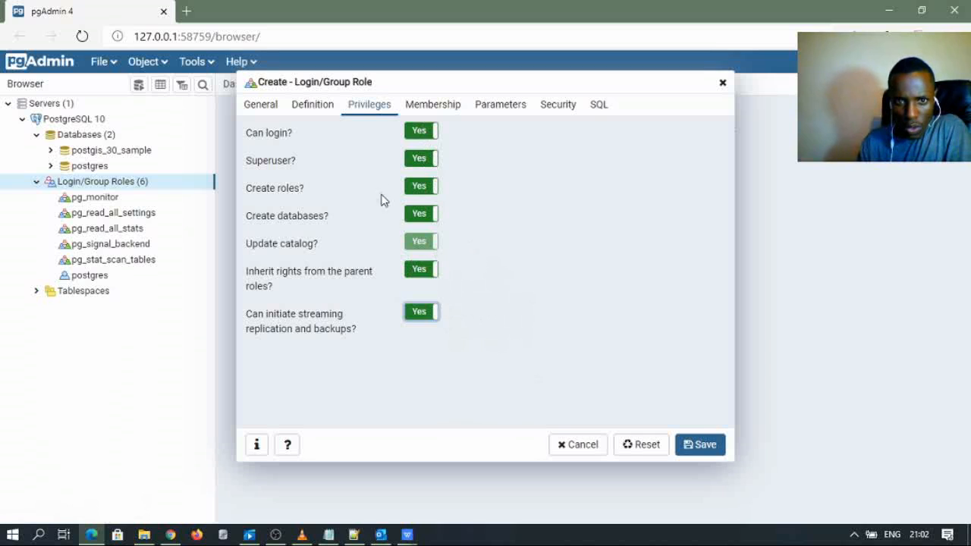
{"action": "left_click", "coordinate": [701, 449]}
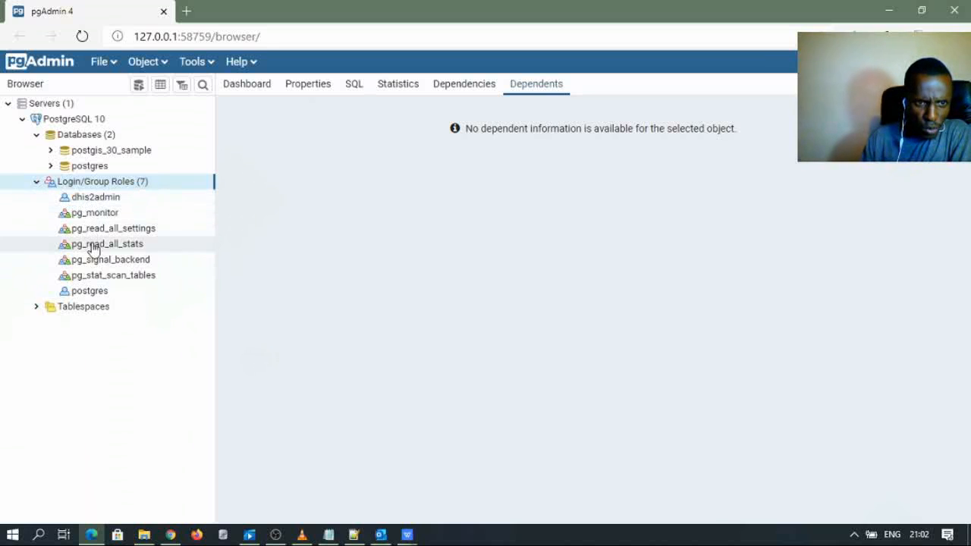
- Create a new database named dhis2database with dhis2admin as its owner
{"action": "right_click", "coordinate": [83, 140]}
{"action": "mouse_move", "coordinate": [113, 150]}
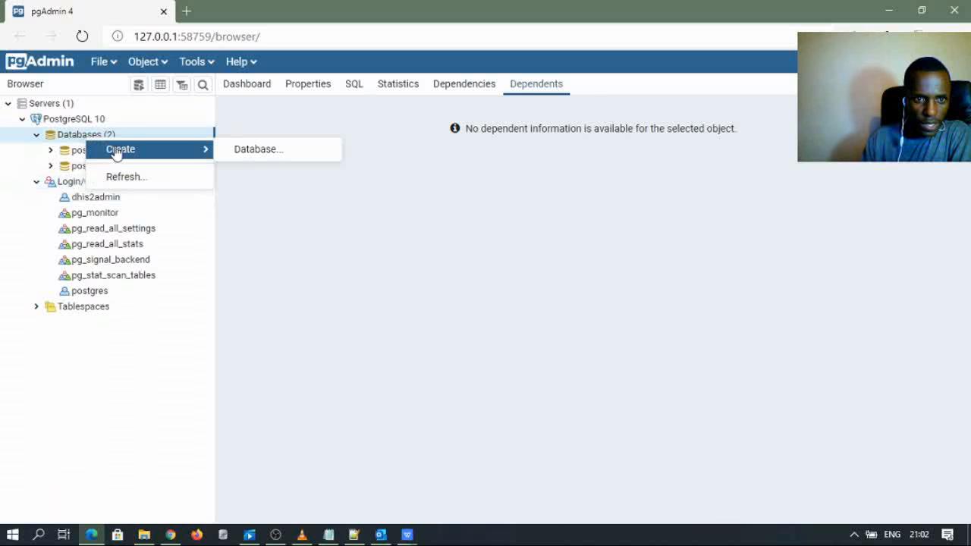
{"action": "left_click", "coordinate": [258, 150]}
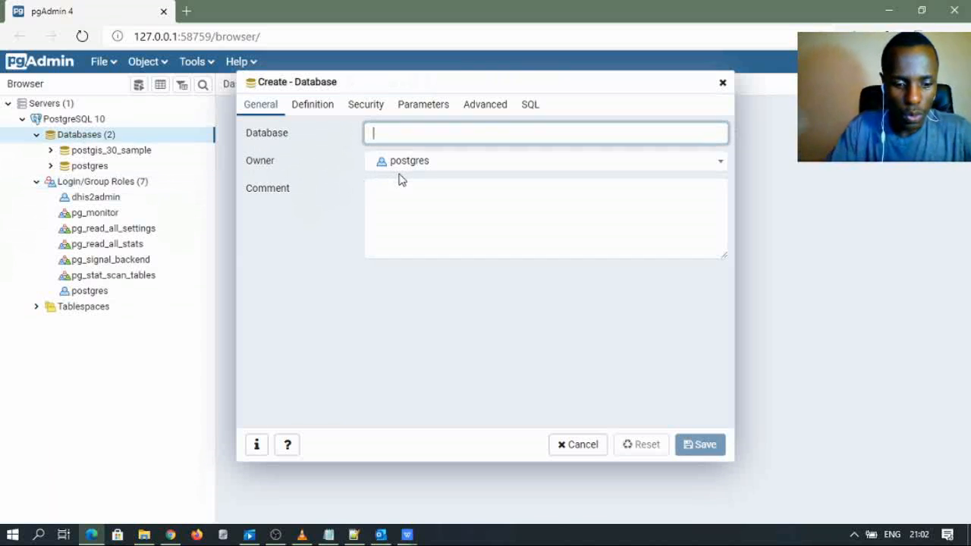
{"action": "type", "text": "dhis2data"}
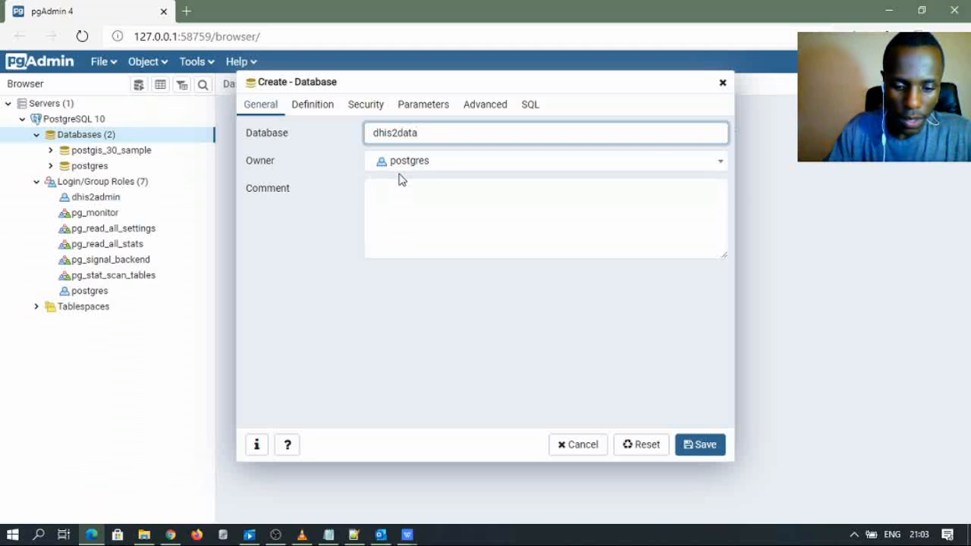
{"action": "type", "text": "e"}
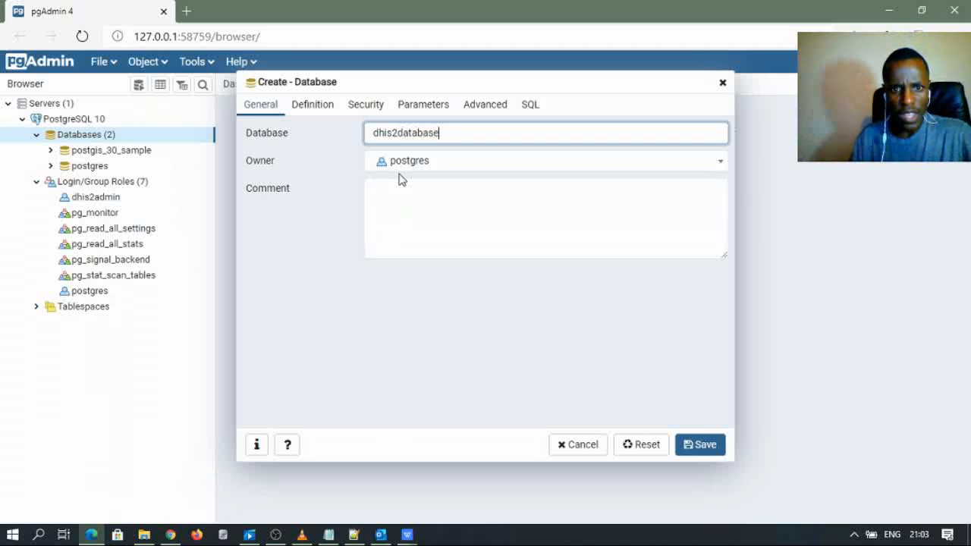
{"action": "left_click", "coordinate": [456, 166]}
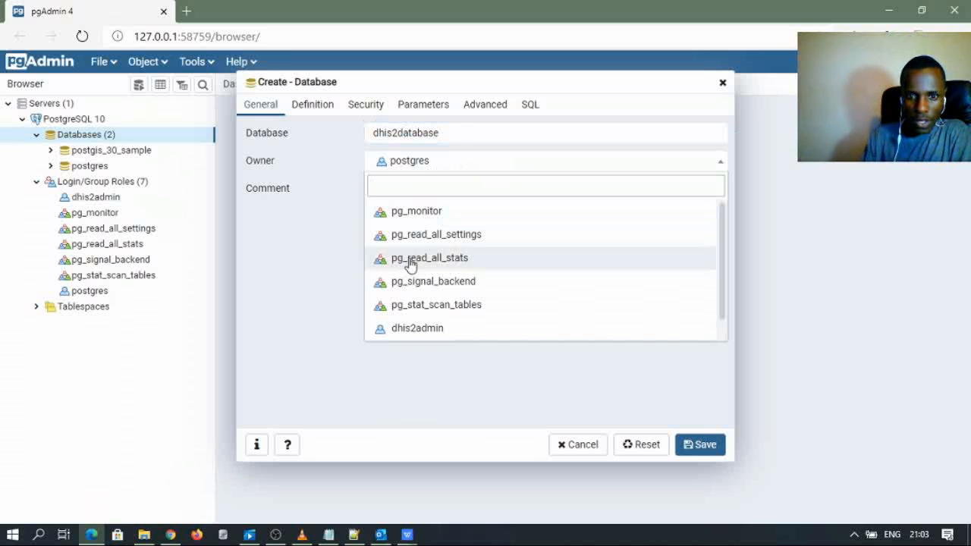
{"action": "left_click", "coordinate": [405, 327]}
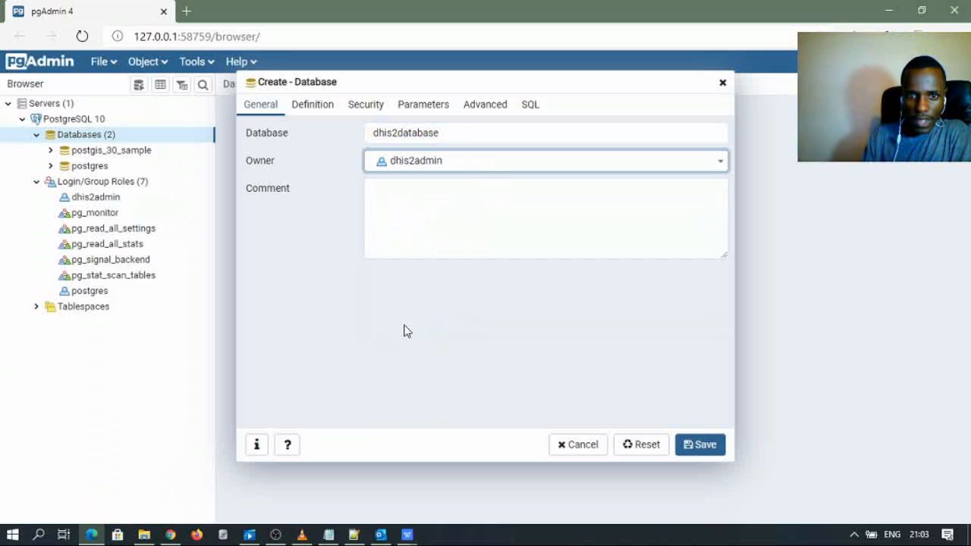
- Review the definition, privilege, parameter, advanced and SQL settings, then save the database
{"action": "left_click", "coordinate": [315, 108]}
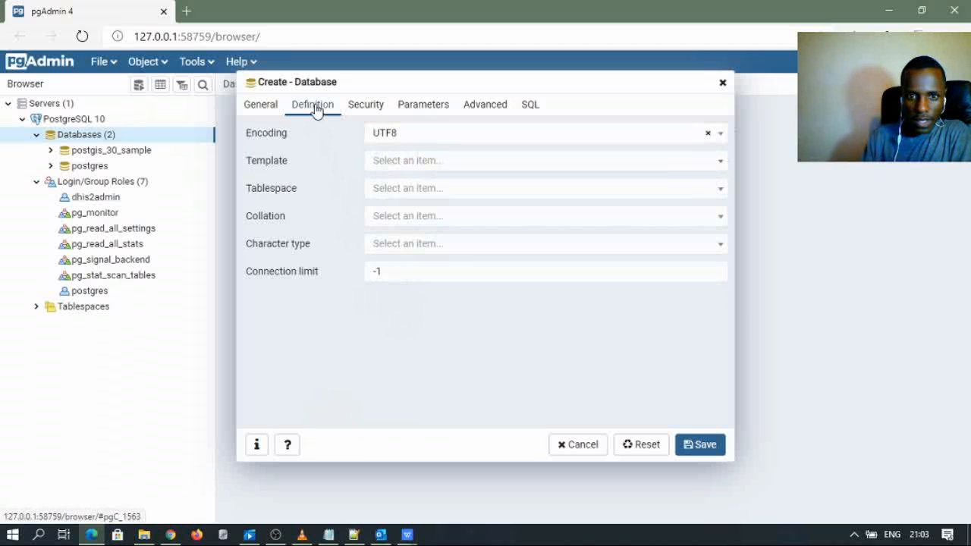
{"action": "left_click", "coordinate": [367, 104]}
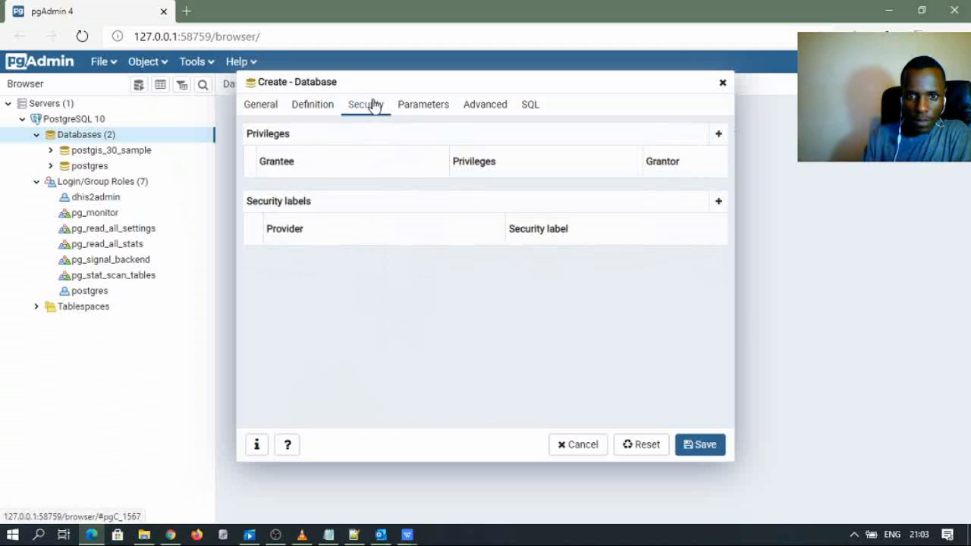
{"action": "left_click", "coordinate": [409, 109]}
{"action": "left_click", "coordinate": [471, 111]}
{"action": "left_click", "coordinate": [533, 107]}
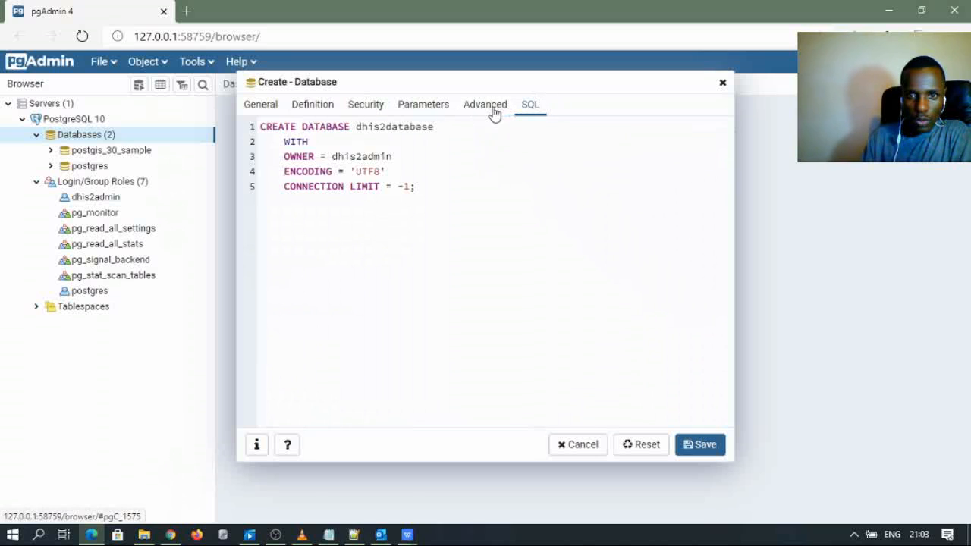
{"action": "left_click", "coordinate": [464, 111]}
{"action": "left_click", "coordinate": [417, 110]}
{"action": "left_click", "coordinate": [364, 110]}
{"action": "left_click", "coordinate": [311, 111]}
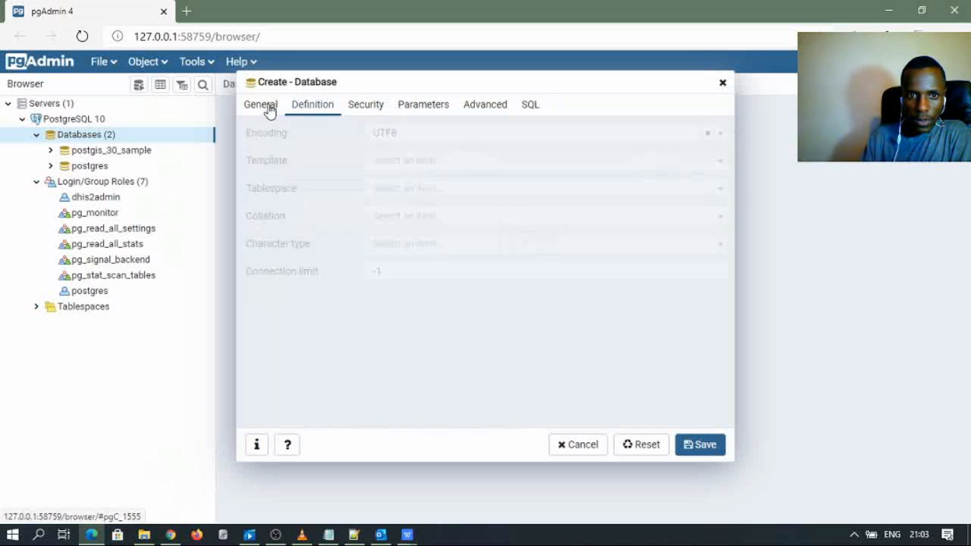
{"action": "left_click", "coordinate": [264, 107]}
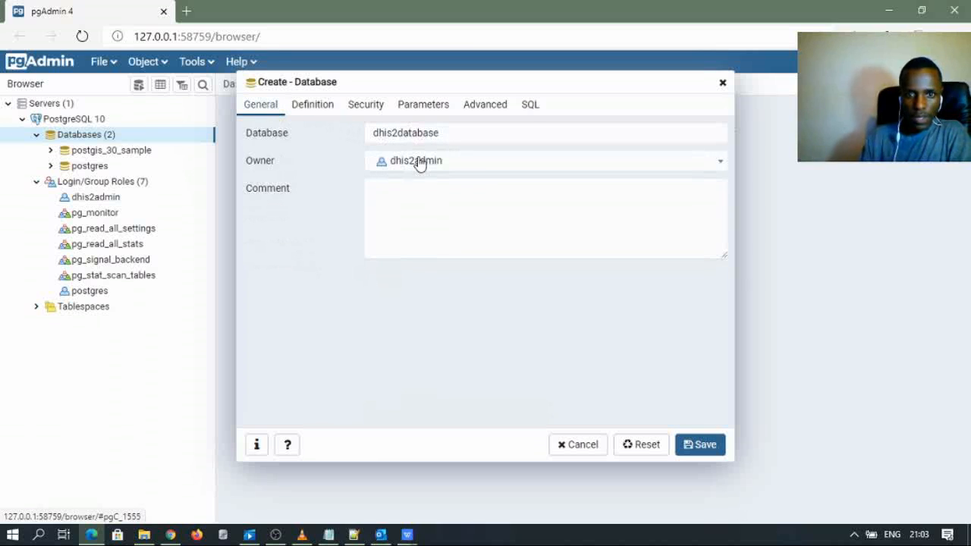
{"action": "left_click", "coordinate": [710, 452]}
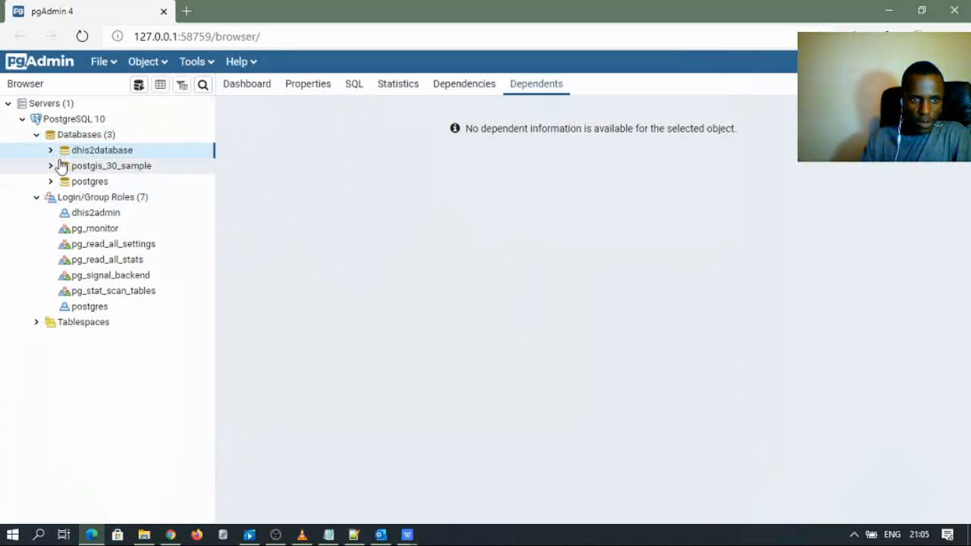
- Add the postgis extension to dhis2database, found by searching 'pos' in the Name list
{"action": "left_click", "coordinate": [51, 150]}
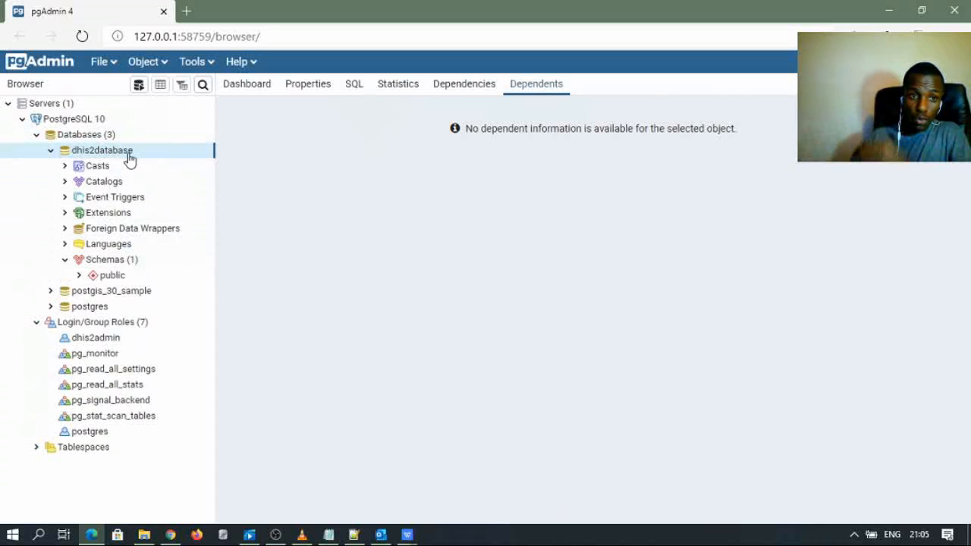
{"action": "right_click", "coordinate": [91, 215]}
{"action": "mouse_move", "coordinate": [121, 226]}
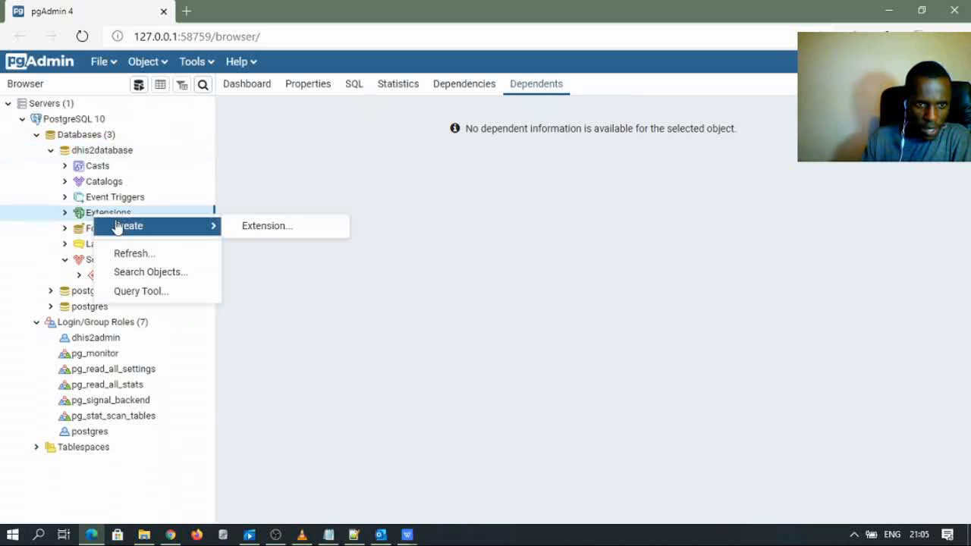
{"action": "left_click", "coordinate": [258, 230]}
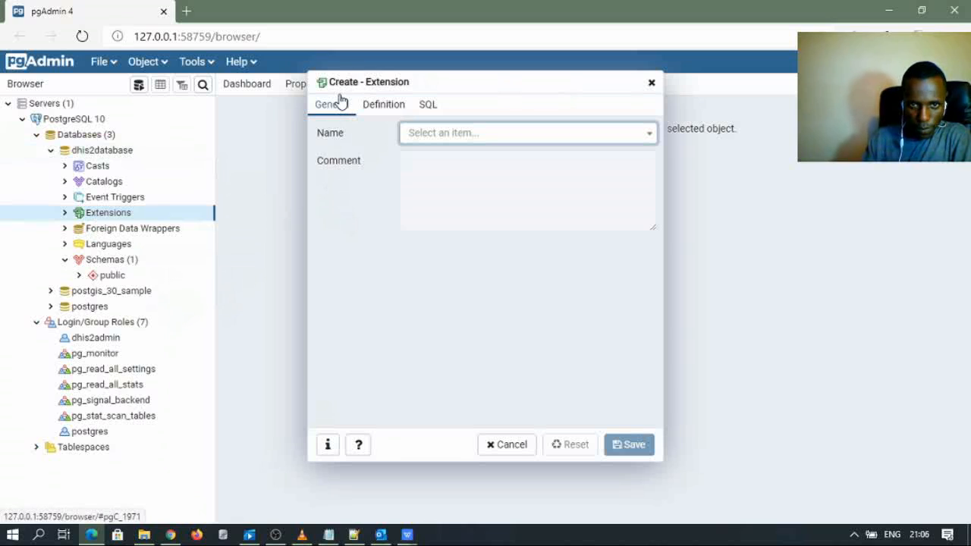
{"action": "left_click", "coordinate": [433, 137]}
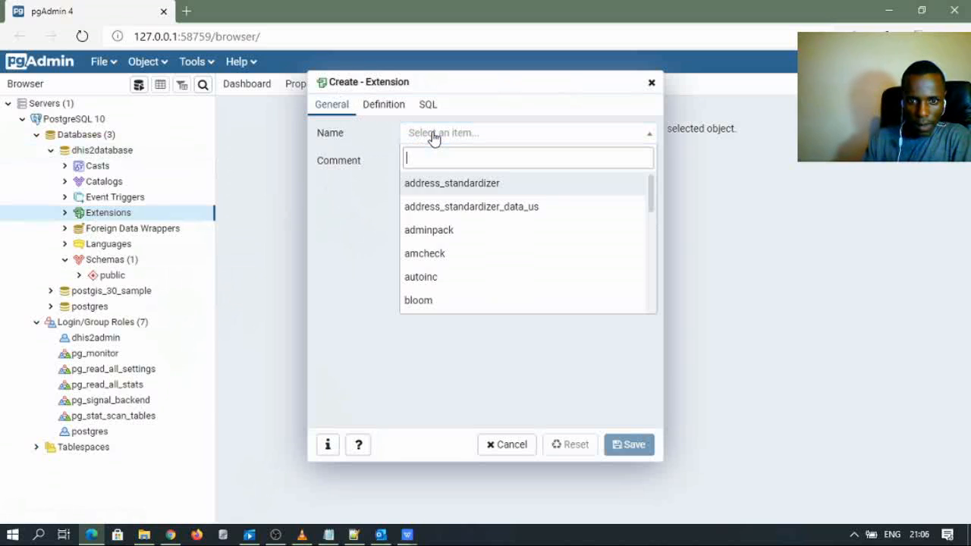
{"action": "type", "text": "pos"}
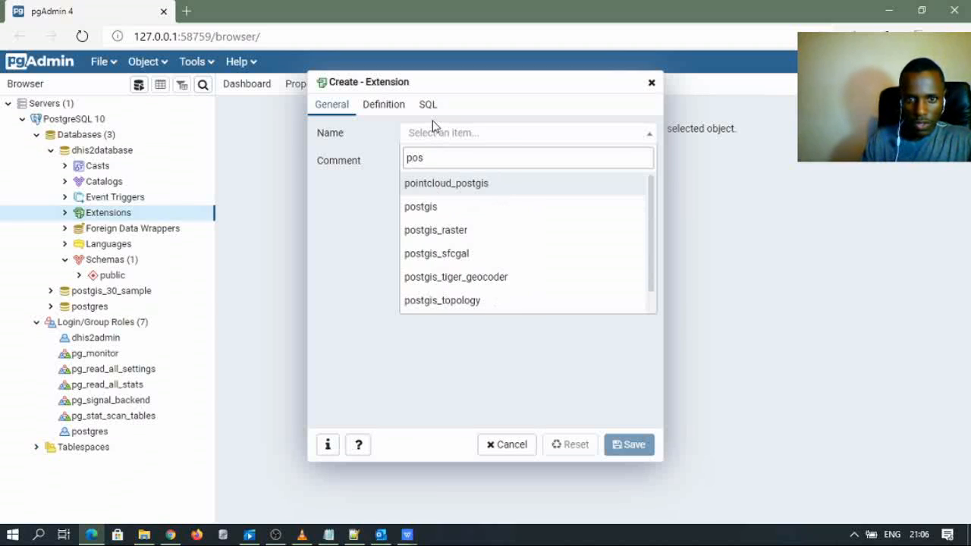
{"action": "left_click", "coordinate": [442, 208]}
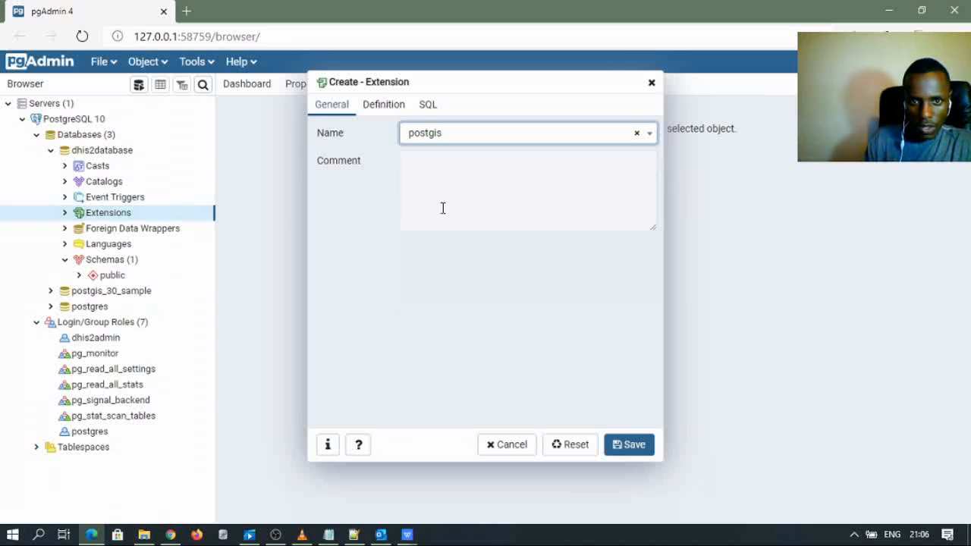
{"action": "left_click", "coordinate": [387, 107]}
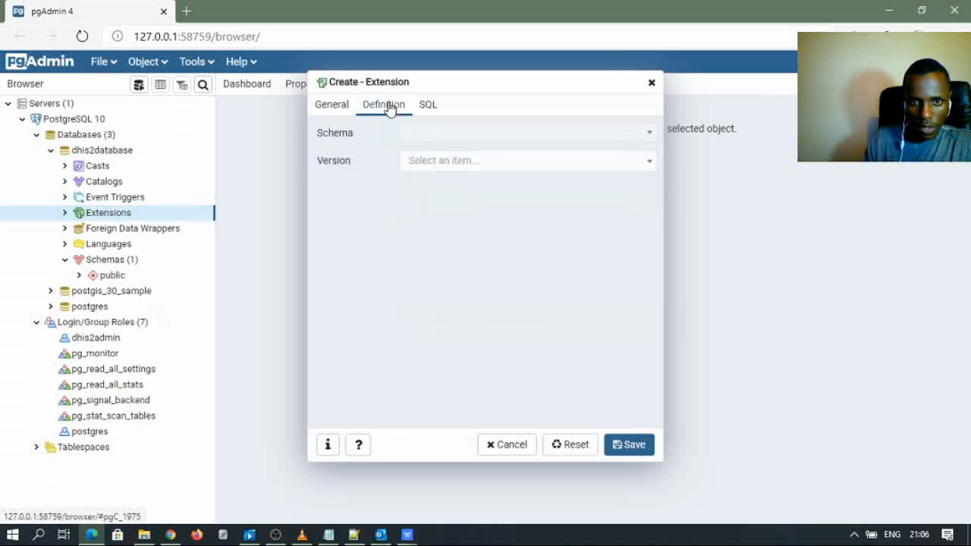
{"action": "left_click", "coordinate": [338, 107]}
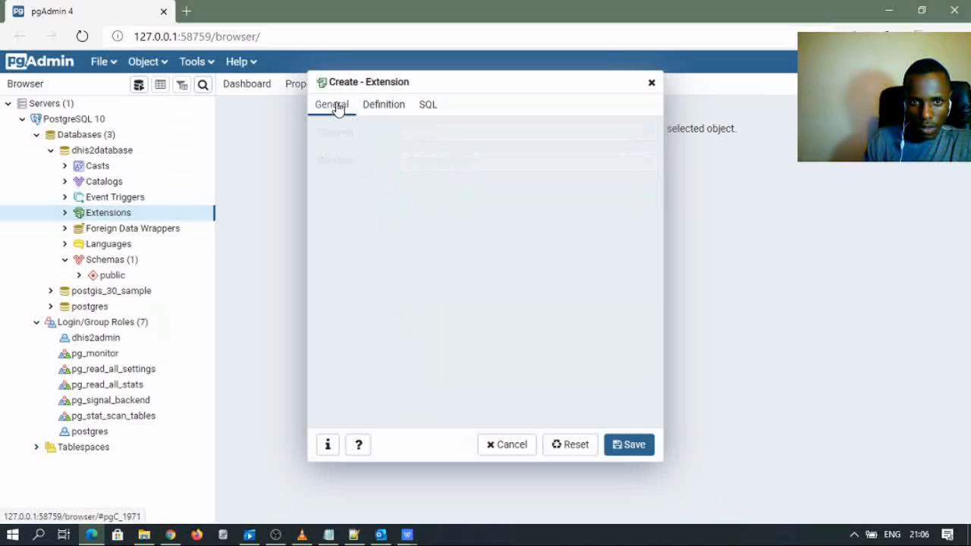
{"action": "left_click", "coordinate": [635, 449]}
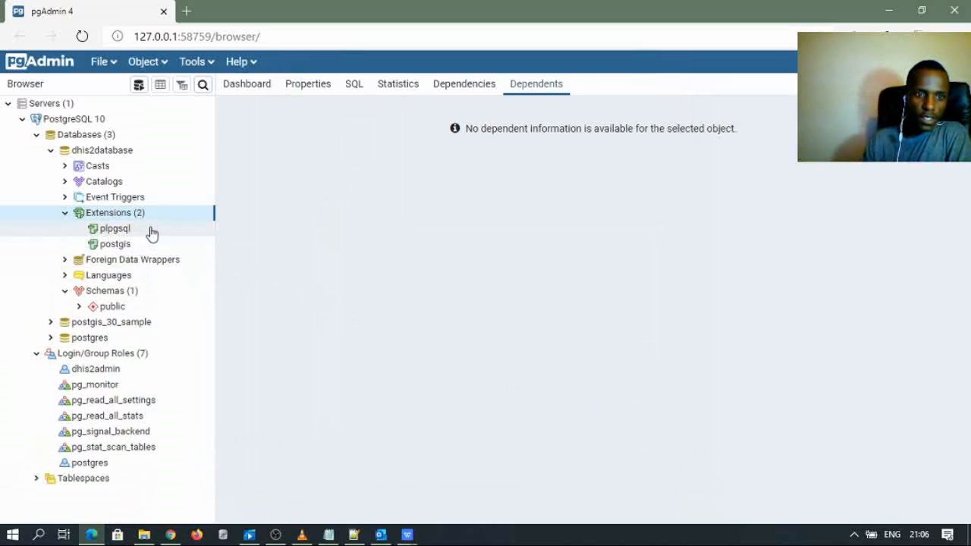
- Check the extensions list, then reload pgAdmin and re-expand the server tree
{"action": "left_click", "coordinate": [65, 215]}
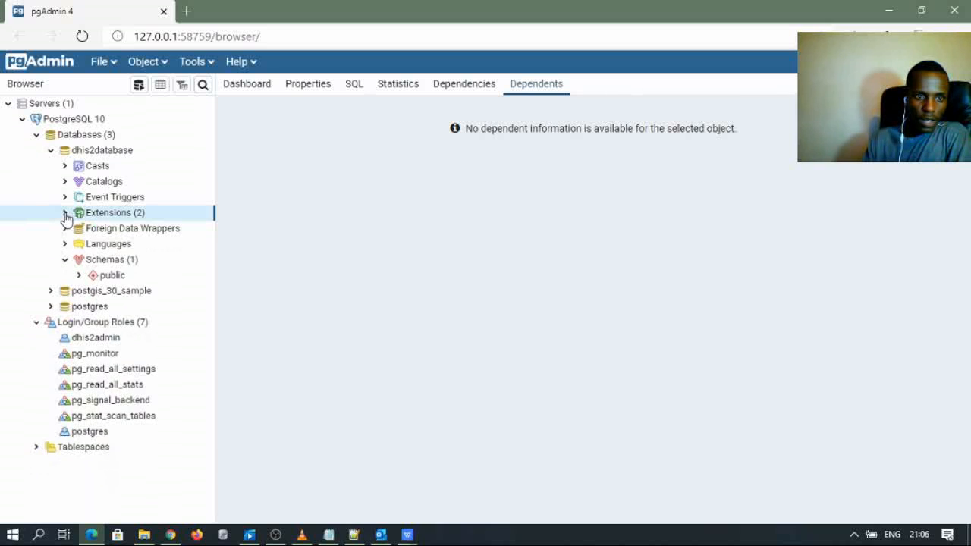
{"action": "left_click", "coordinate": [65, 215]}
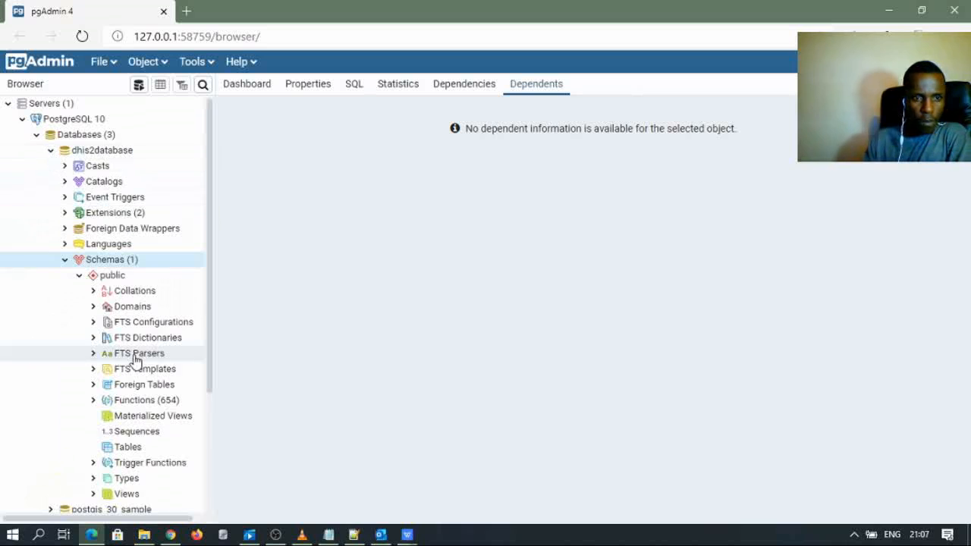
{"action": "left_click", "coordinate": [9, 105]}
{"action": "left_click", "coordinate": [81, 36]}
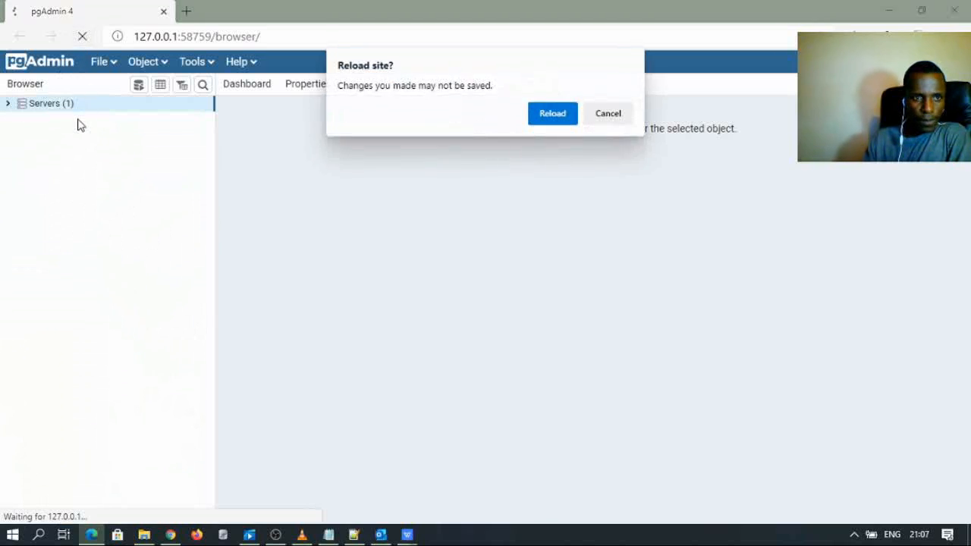
{"action": "left_click", "coordinate": [539, 118]}
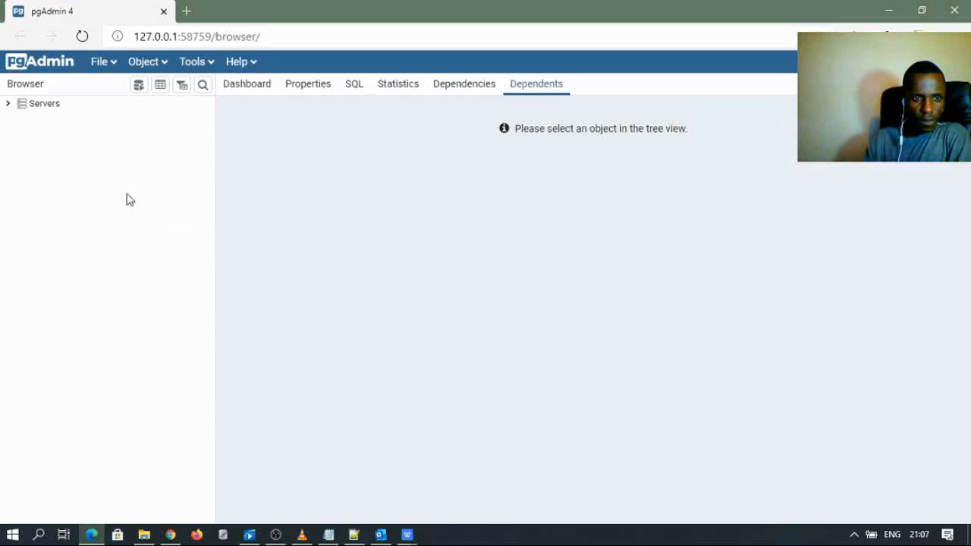
{"action": "left_click", "coordinate": [7, 104]}
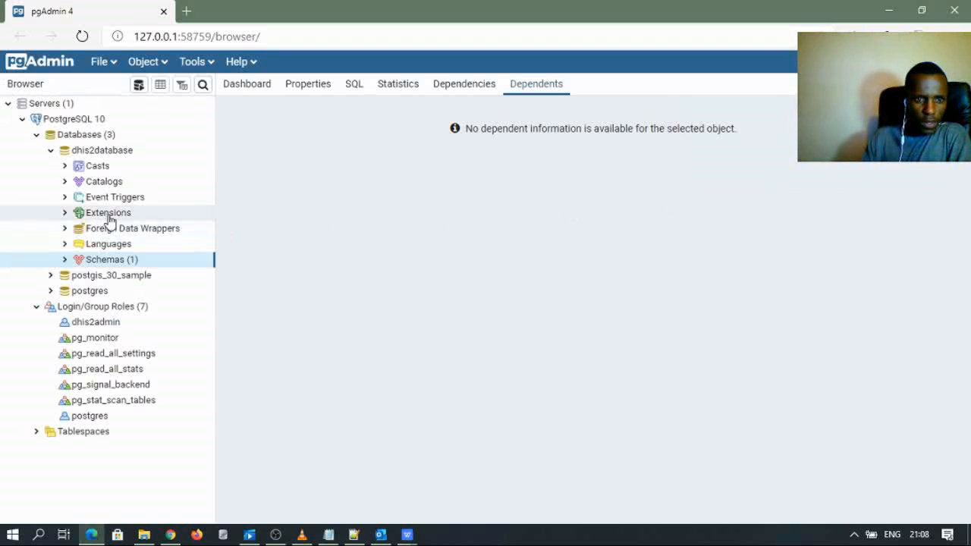
- Confirm plpgsql and postgis under Extensions, then expand the schemas to show public
{"action": "left_click", "coordinate": [77, 214]}
{"action": "left_click", "coordinate": [66, 216]}
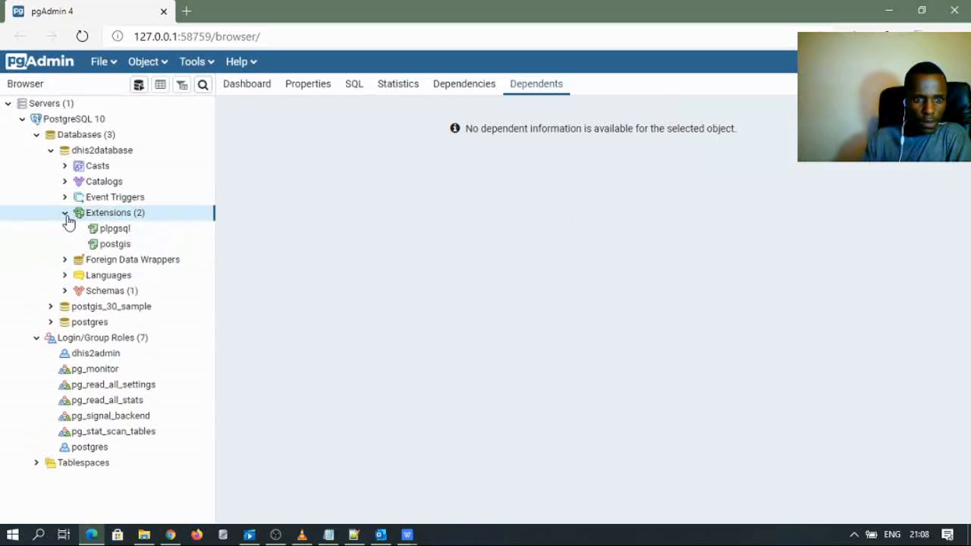
{"action": "left_click", "coordinate": [66, 216]}
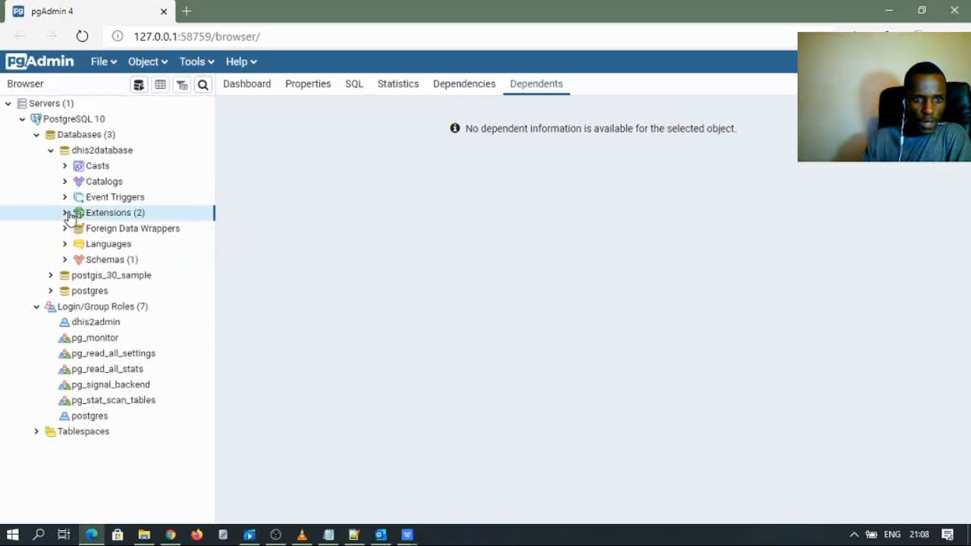
{"action": "left_click", "coordinate": [66, 262]}
{"action": "left_click", "coordinate": [65, 260]}
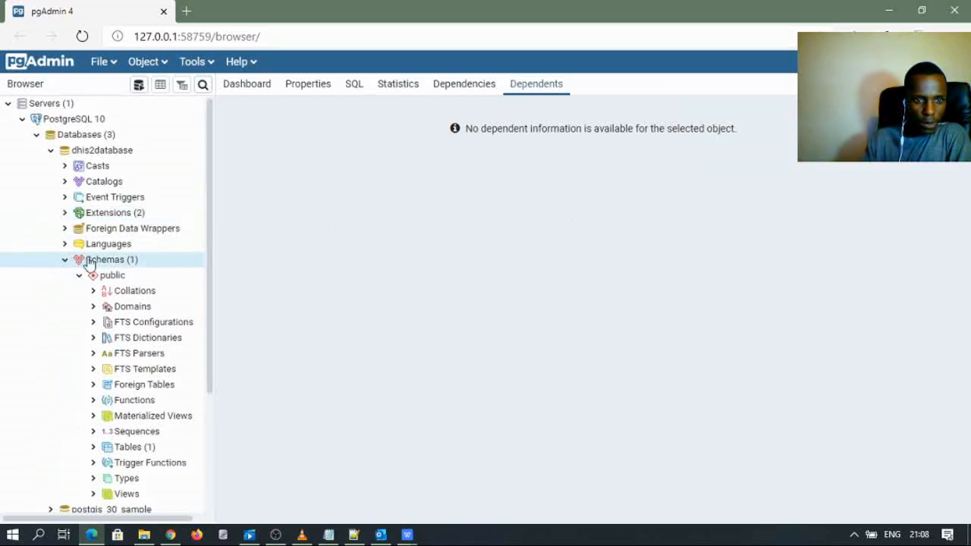
- View spatial_ref_sys's dependent constraints, then collapse Tables and Schemas
{"action": "scroll", "coordinate": [118, 276], "scroll_direction": "down", "scroll_amount": 2}
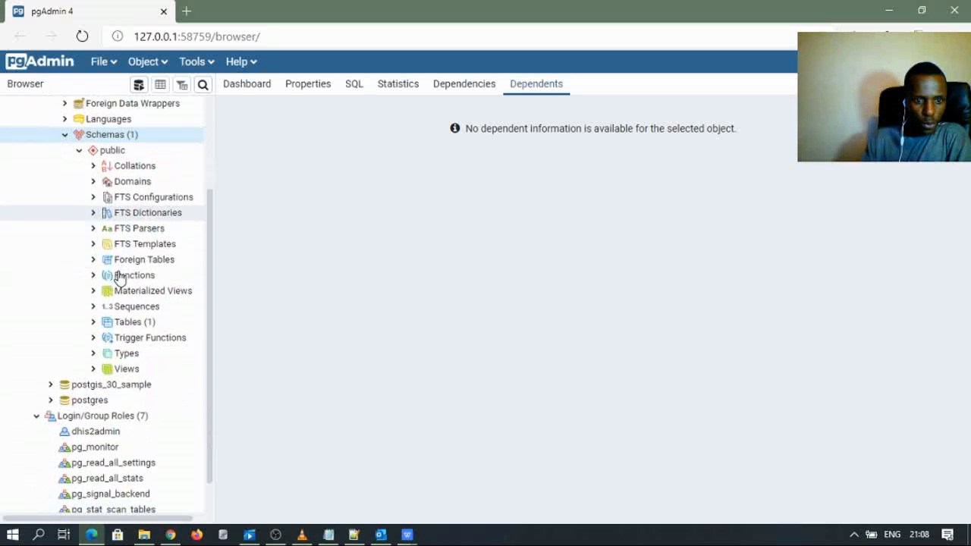
{"action": "double_click", "coordinate": [102, 323]}
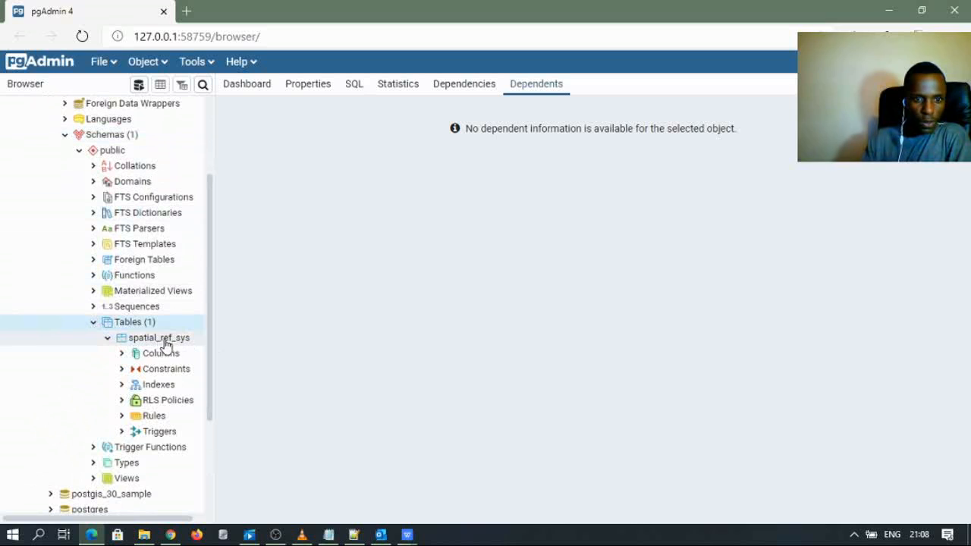
{"action": "left_click", "coordinate": [108, 338]}
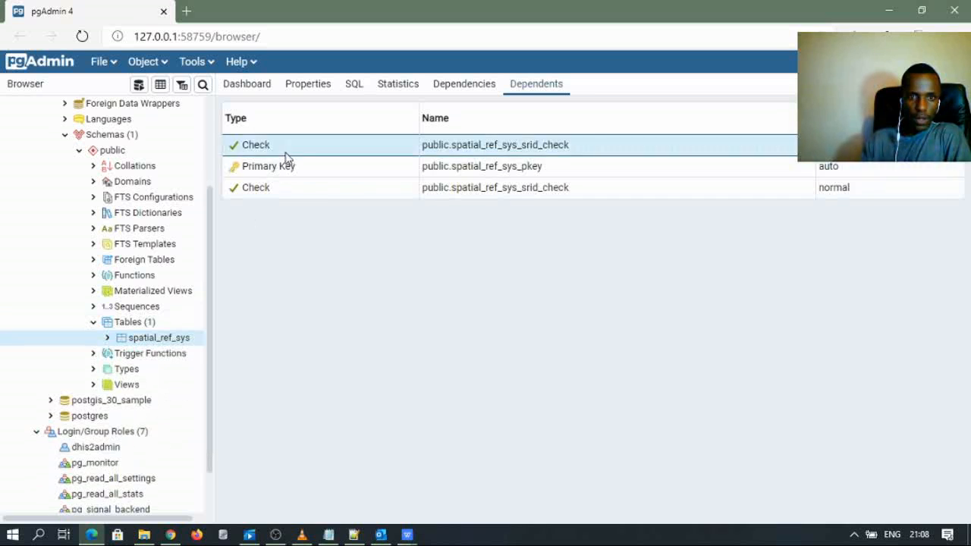
{"action": "left_click", "coordinate": [93, 322]}
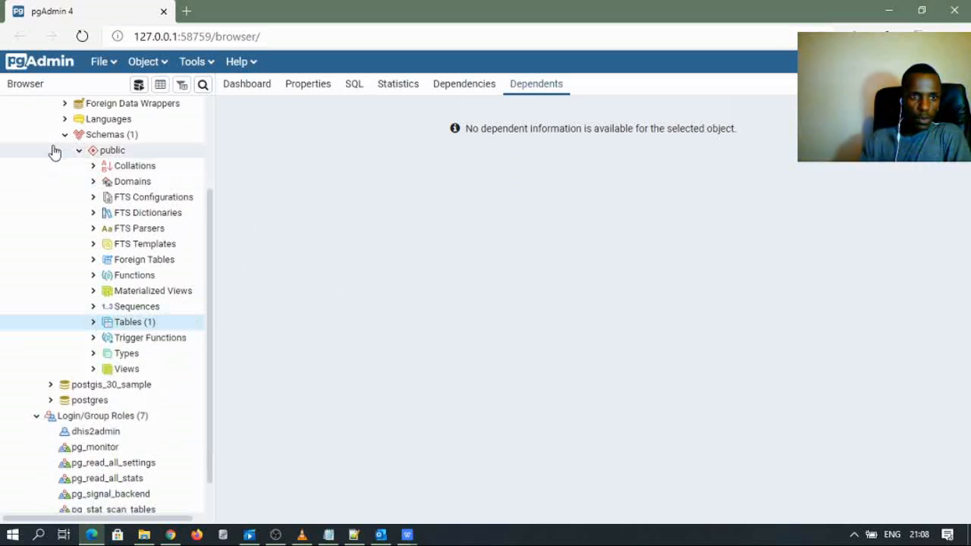
{"action": "left_click", "coordinate": [66, 135]}
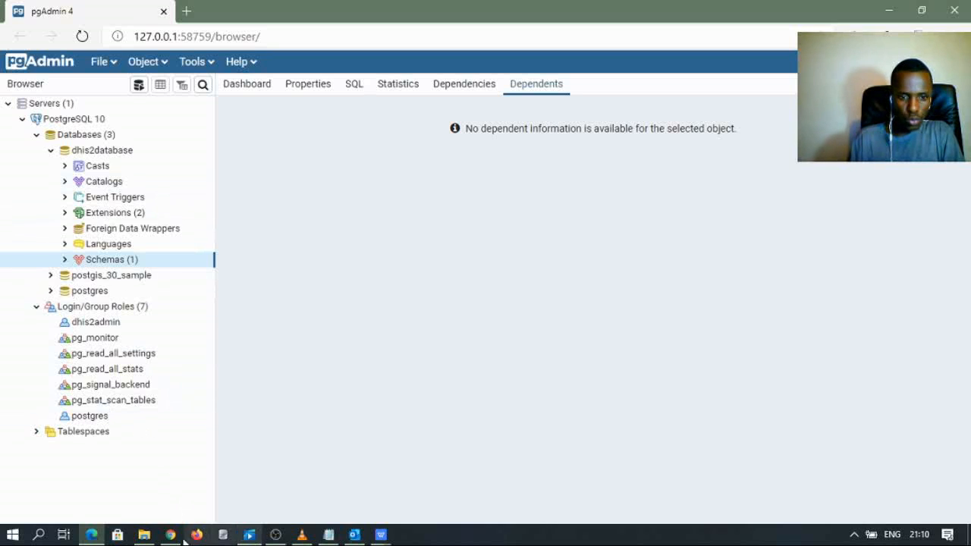
- Open PostgreSQL Perfomance Tunning.txt from Configuration Files and review the 16GB tuning notes
{"action": "left_click", "coordinate": [144, 534]}
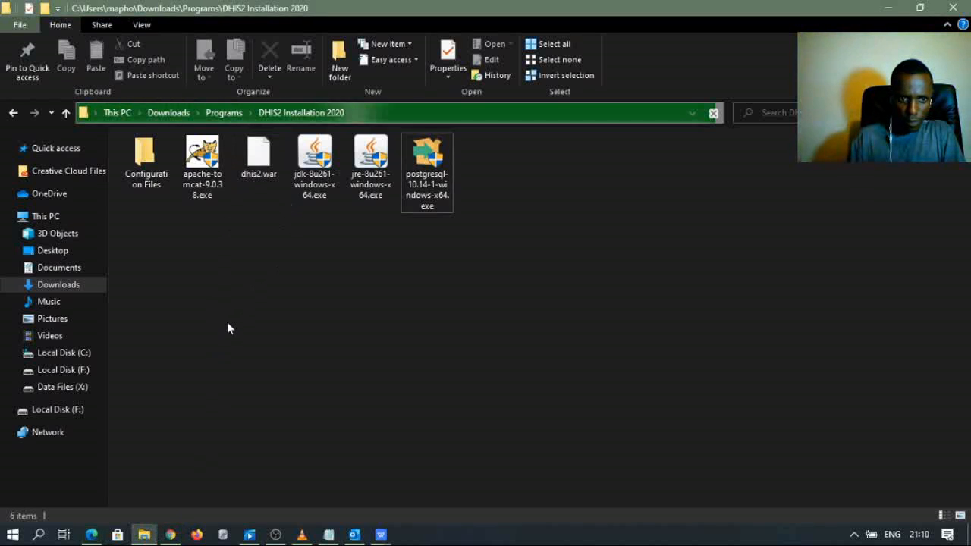
{"action": "double_click", "coordinate": [150, 186]}
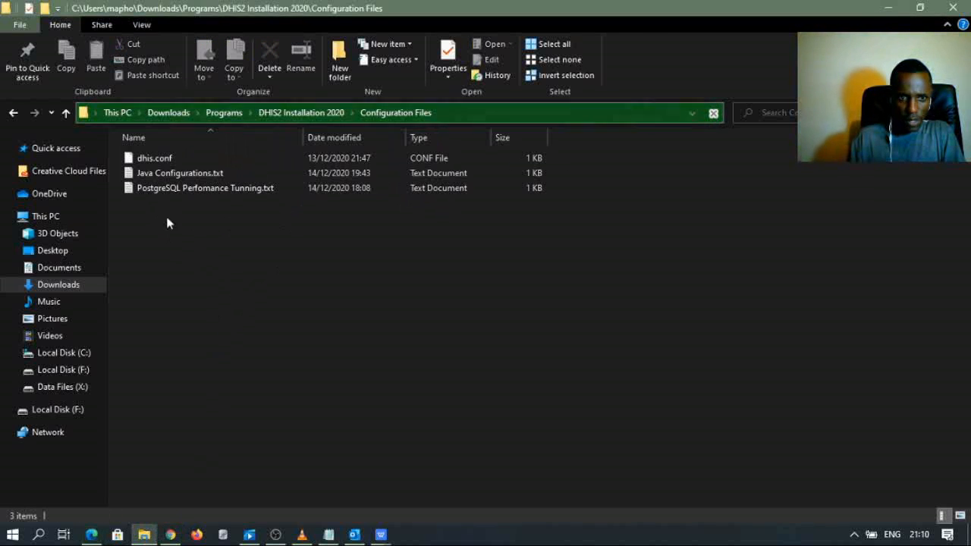
{"action": "double_click", "coordinate": [155, 187]}
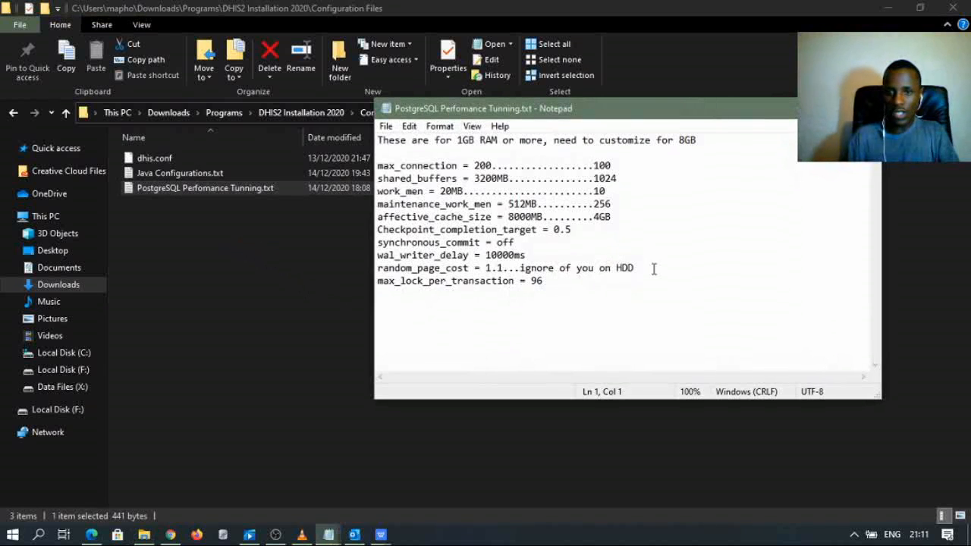
{"action": "left_click_drag", "start_coordinate": [562, 288], "coordinate": [377, 139]}
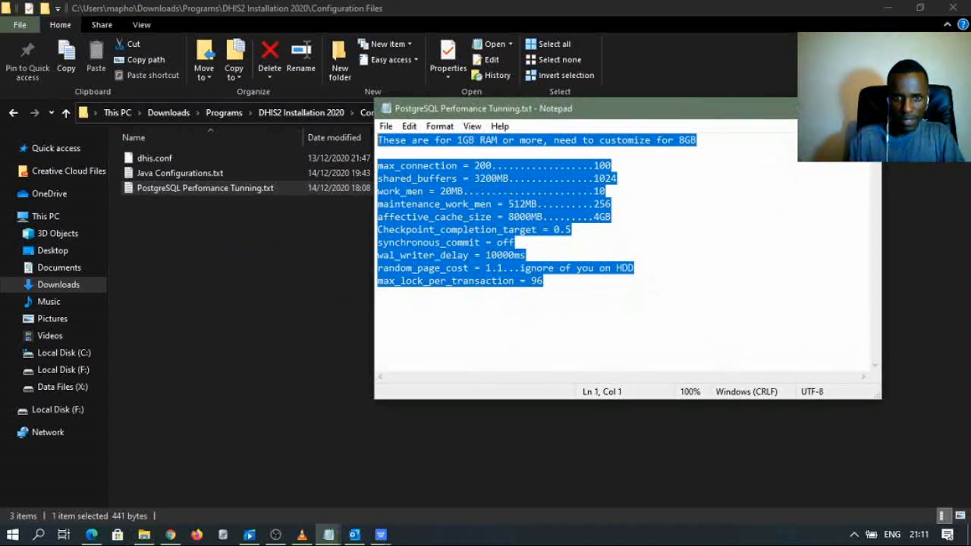
{"action": "left_click", "coordinate": [498, 341]}
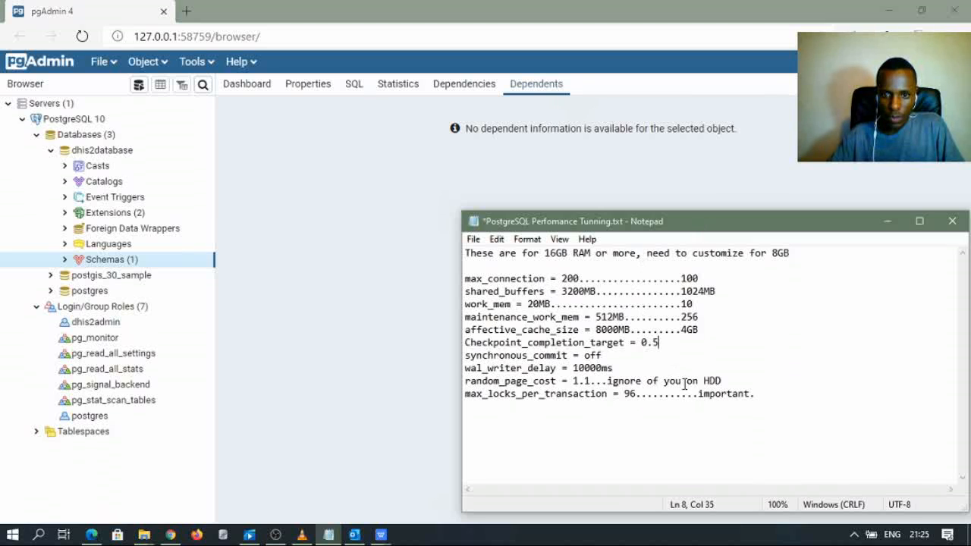
{"action": "left_click_drag", "start_coordinate": [756, 395], "coordinate": [457, 238]}
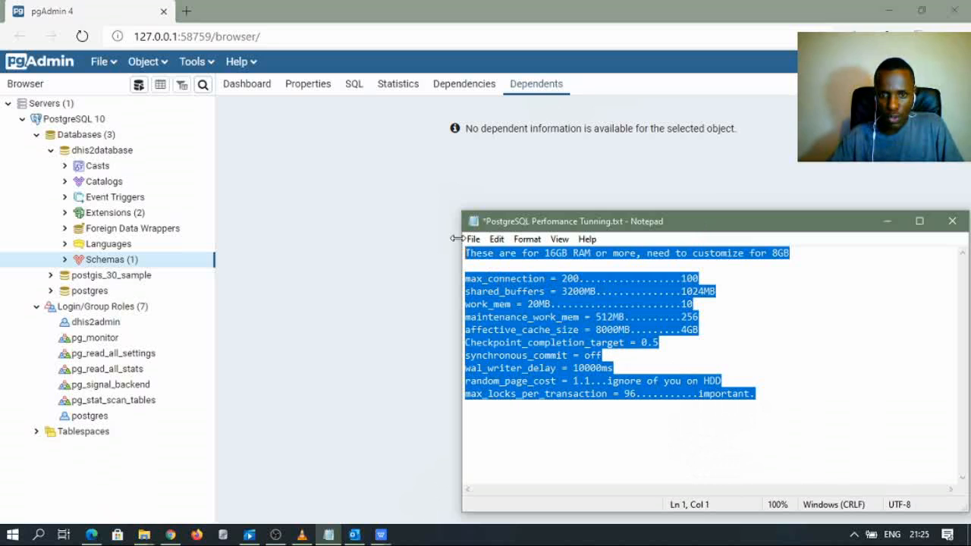
{"action": "left_click", "coordinate": [551, 448]}
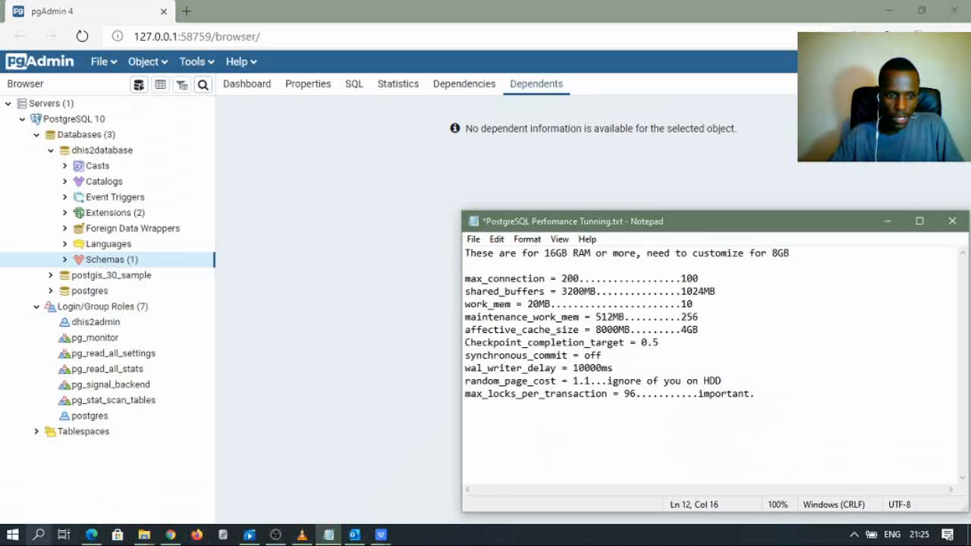
{"action": "left_click", "coordinate": [39, 535]}
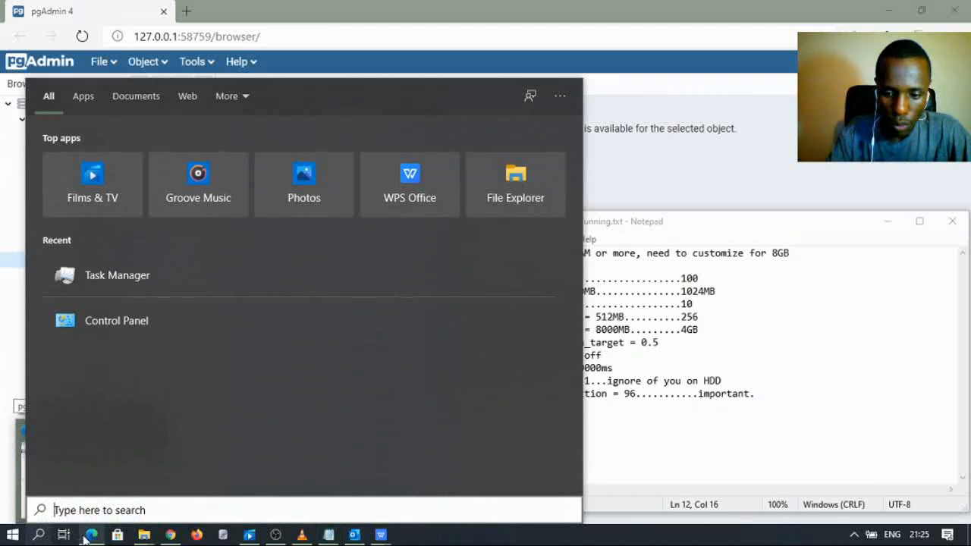
- Open Task Manager via a 'tas' search and show its Services list
{"action": "type", "text": "tas"}
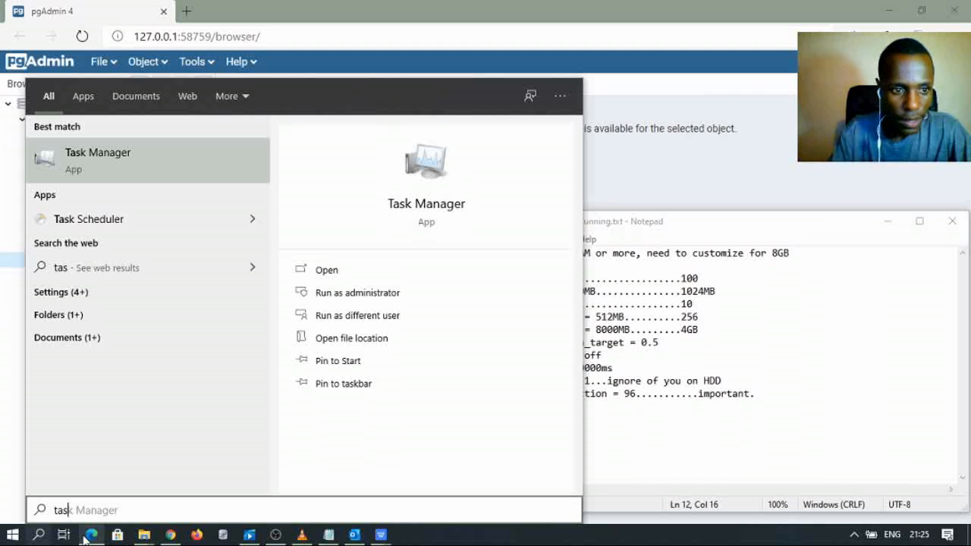
{"action": "left_click", "coordinate": [438, 204]}
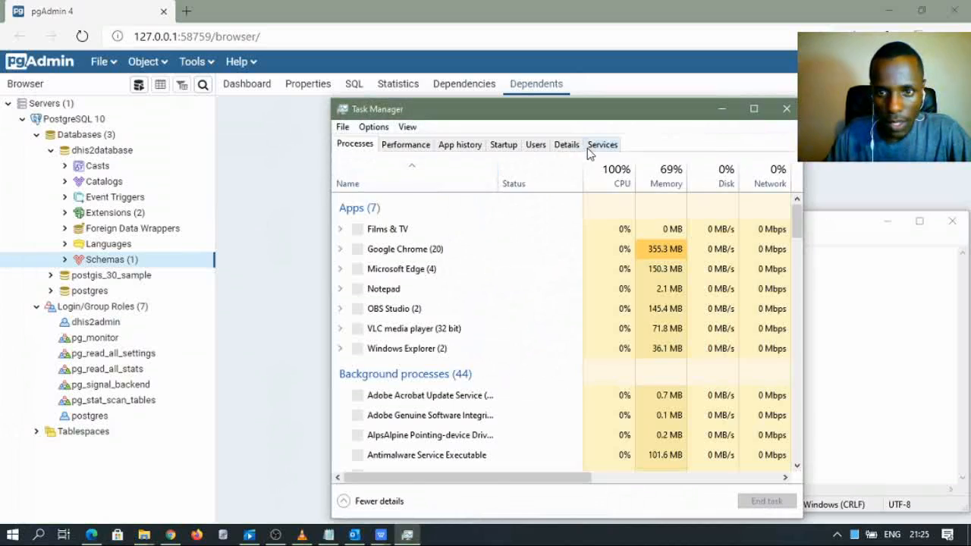
{"action": "left_click", "coordinate": [603, 144]}
{"action": "scroll", "coordinate": [425, 367], "scroll_direction": "down", "scroll_amount": 20}
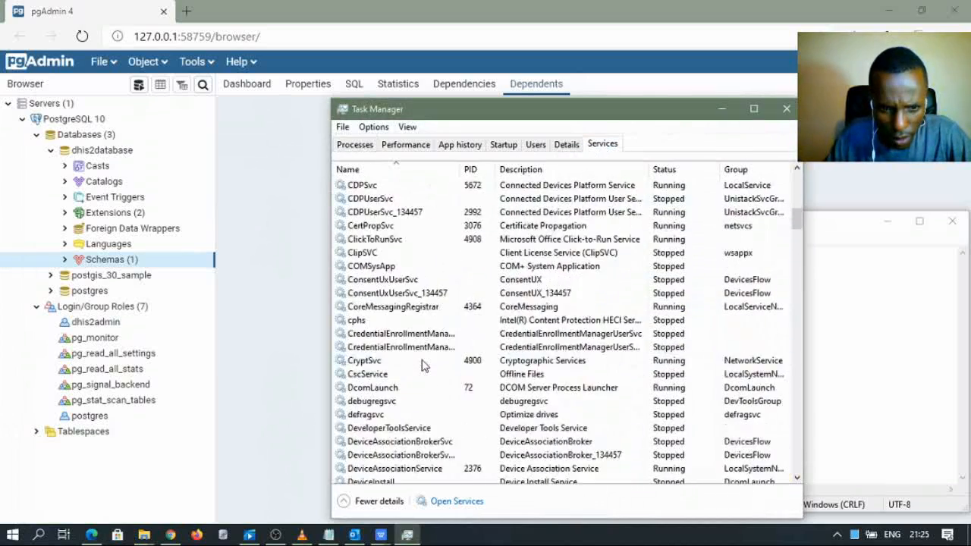
{"action": "scroll", "coordinate": [423, 366], "scroll_direction": "down", "scroll_amount": 20}
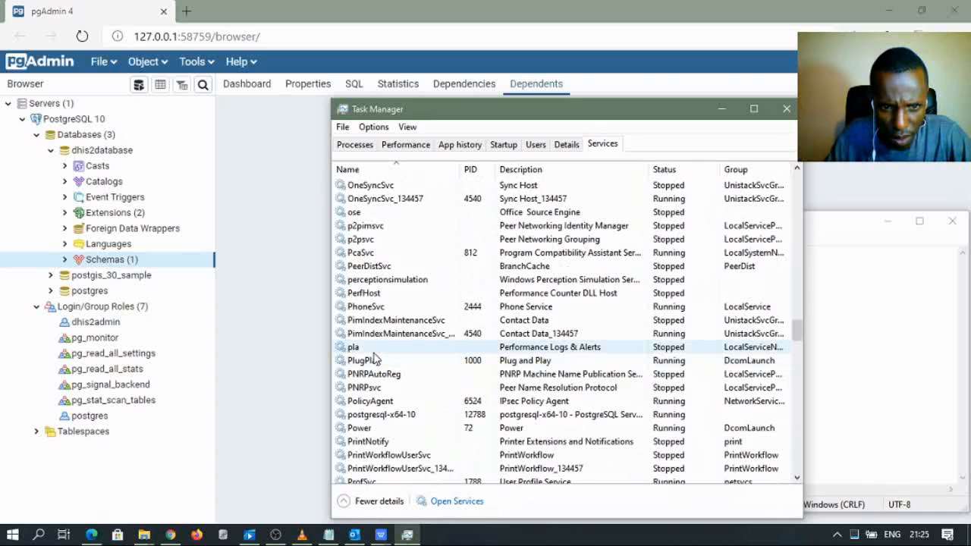
{"action": "scroll", "coordinate": [374, 358], "scroll_direction": "up", "scroll_amount": 2}
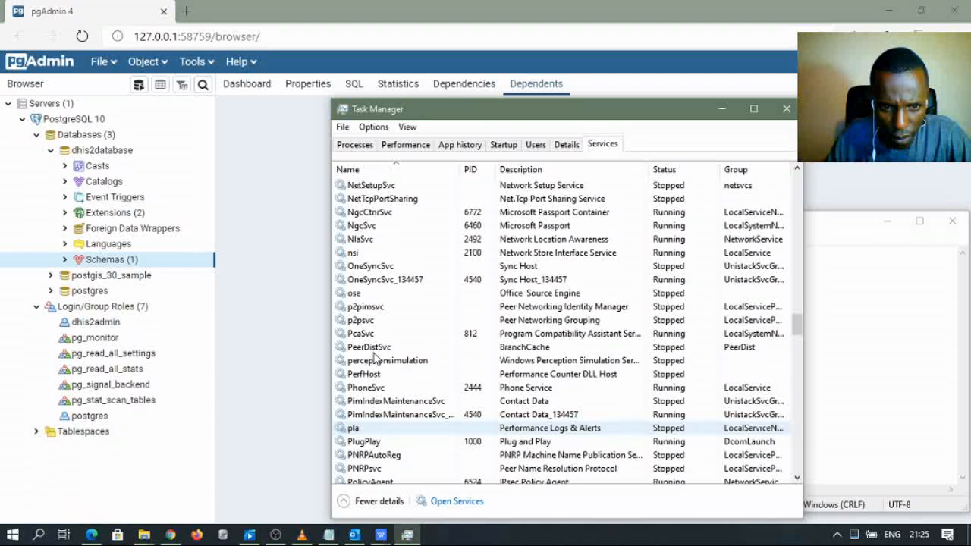
{"action": "scroll", "coordinate": [374, 358], "scroll_direction": "down", "scroll_amount": 3}
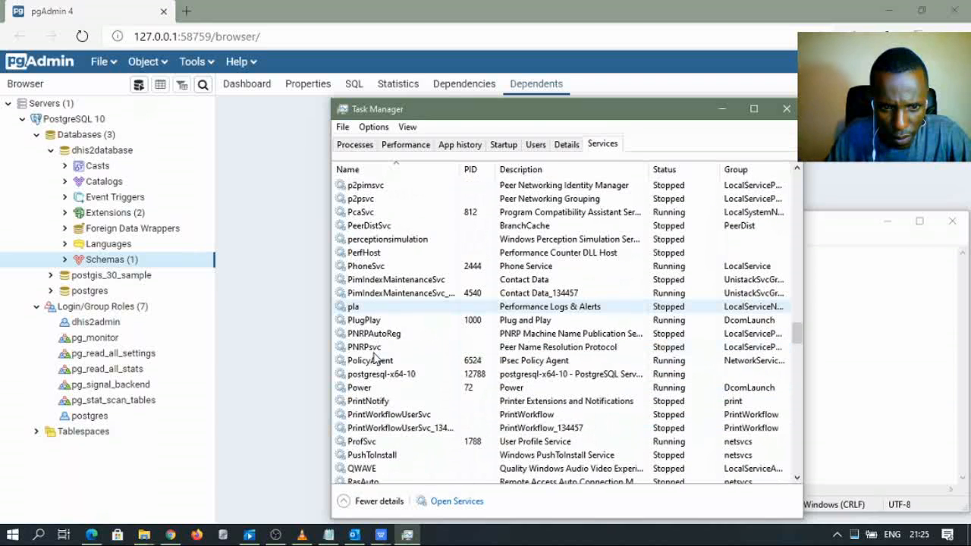
- Stop the postgresql-x64-10 service
{"action": "left_click", "coordinate": [430, 378]}
{"action": "scroll", "coordinate": [402, 386], "scroll_direction": "up", "scroll_amount": 2}
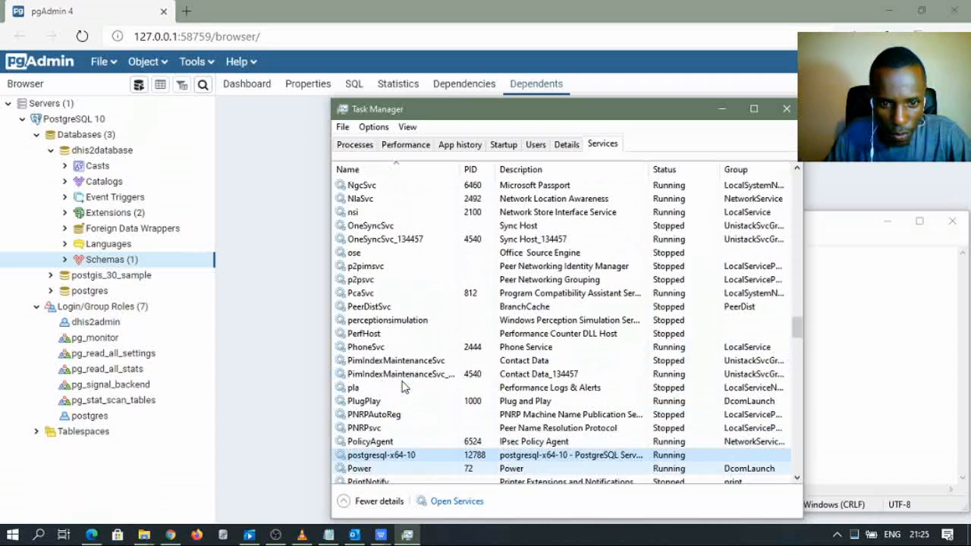
{"action": "scroll", "coordinate": [402, 385], "scroll_direction": "down", "scroll_amount": 2}
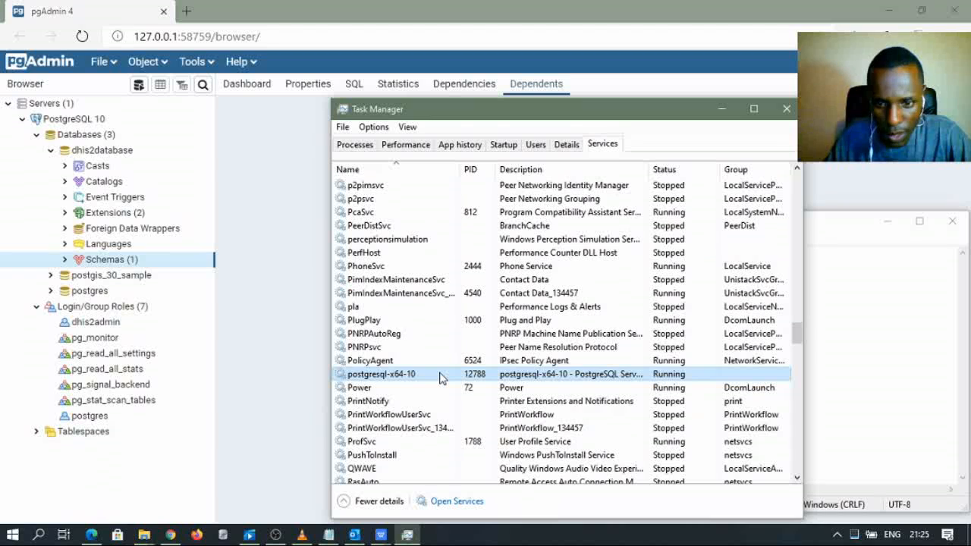
{"action": "right_click", "coordinate": [443, 378]}
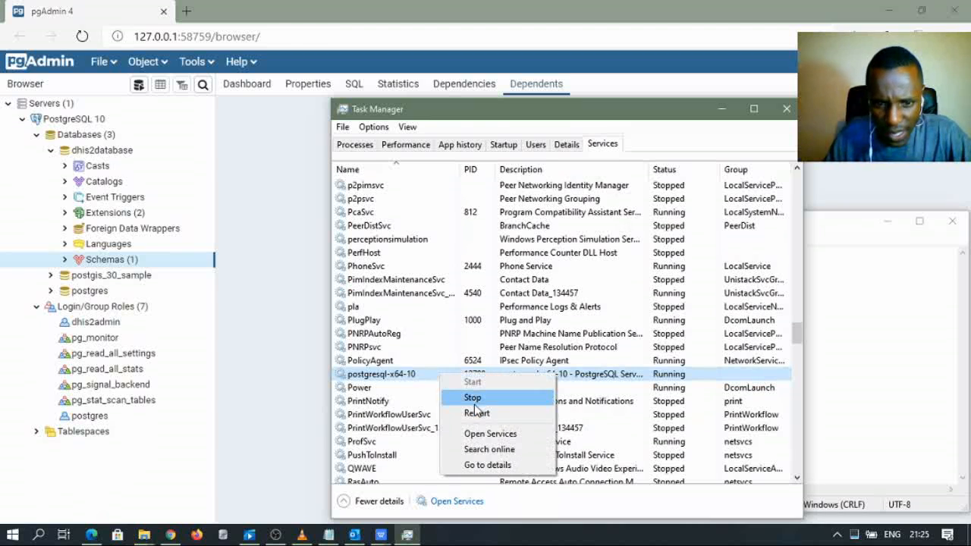
{"action": "left_click", "coordinate": [472, 398]}
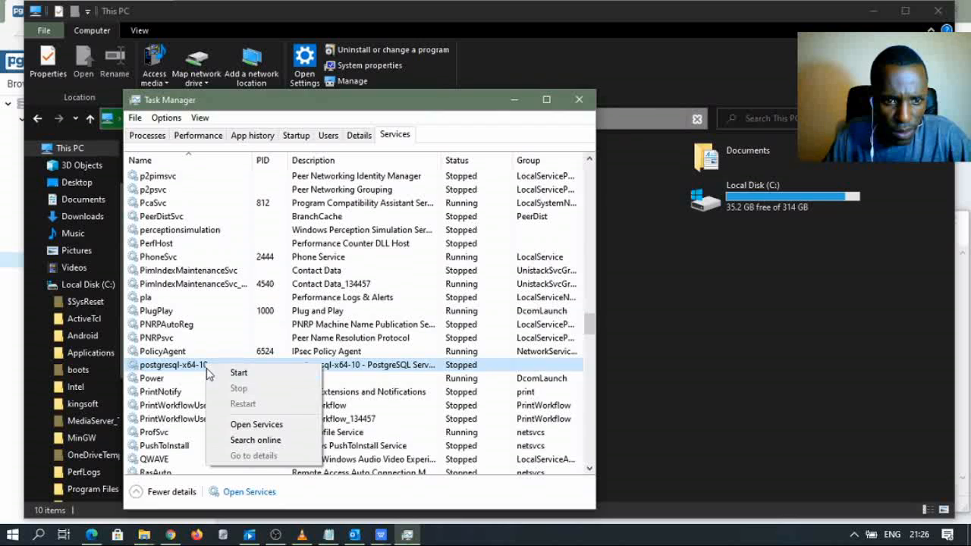
{"action": "left_click", "coordinate": [196, 366]}
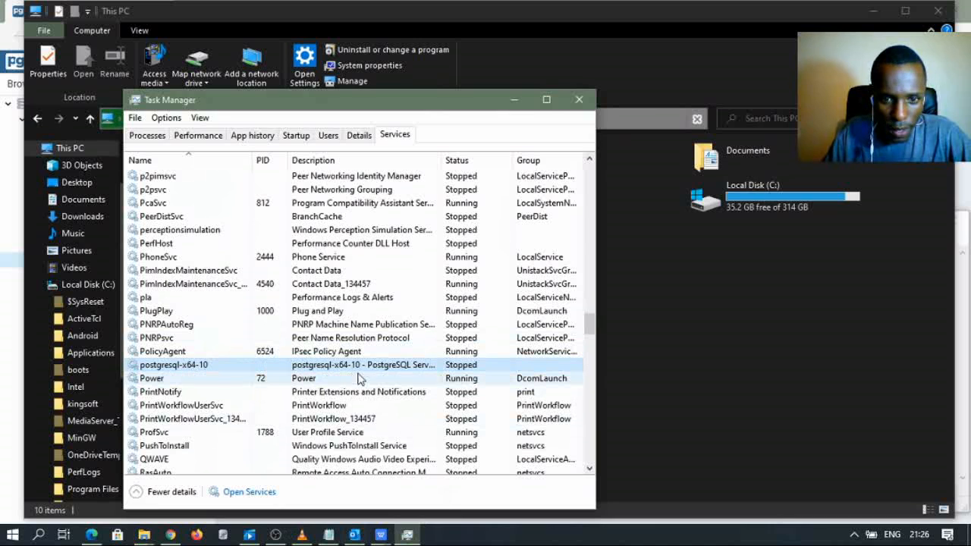
- Navigate File Explorer from Local Disk (C:) into the Program Files folder
{"action": "left_click", "coordinate": [514, 100]}
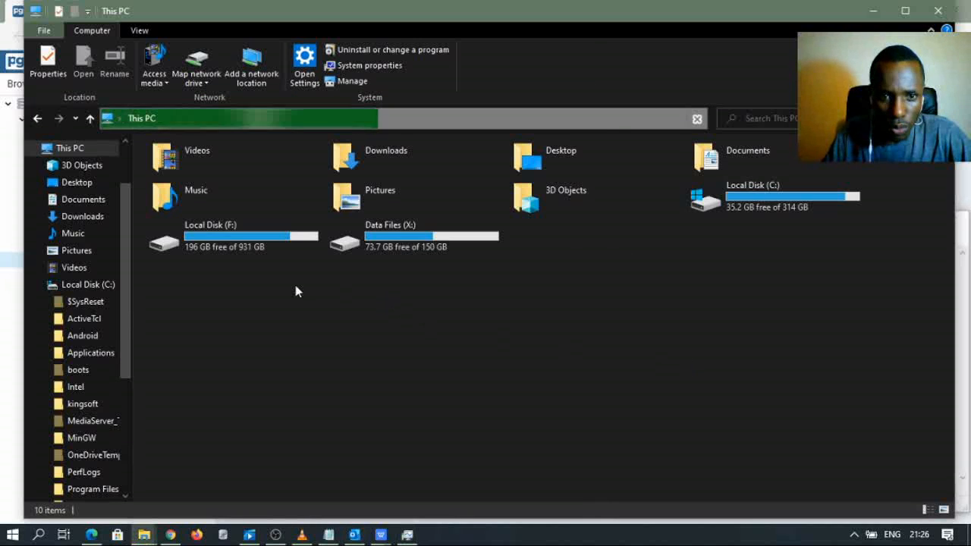
{"action": "double_click", "coordinate": [793, 195]}
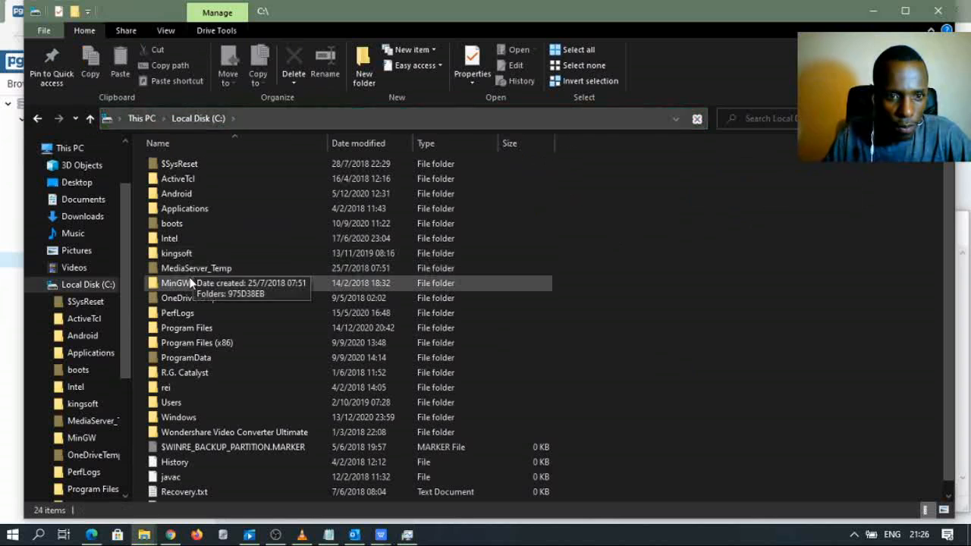
{"action": "double_click", "coordinate": [189, 345]}
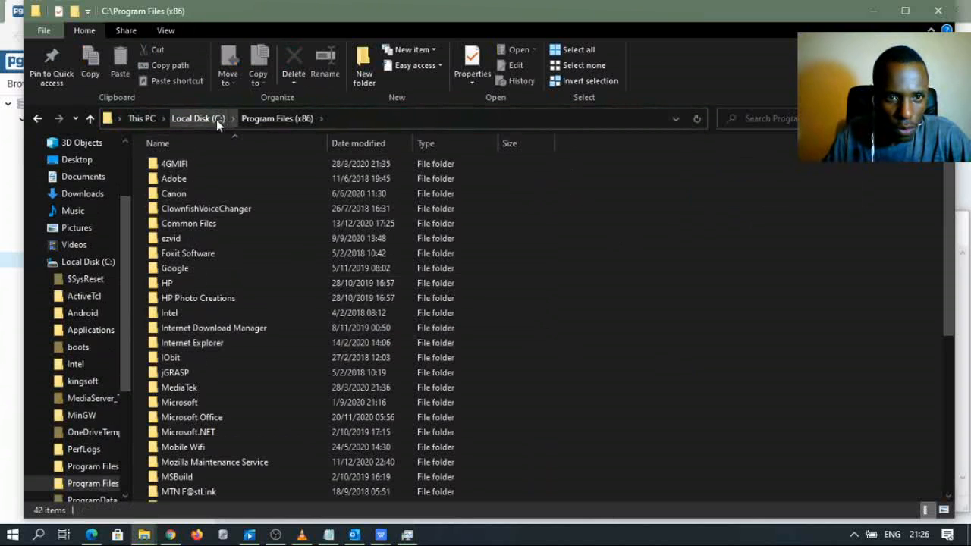
{"action": "left_click", "coordinate": [216, 120]}
{"action": "double_click", "coordinate": [184, 329]}
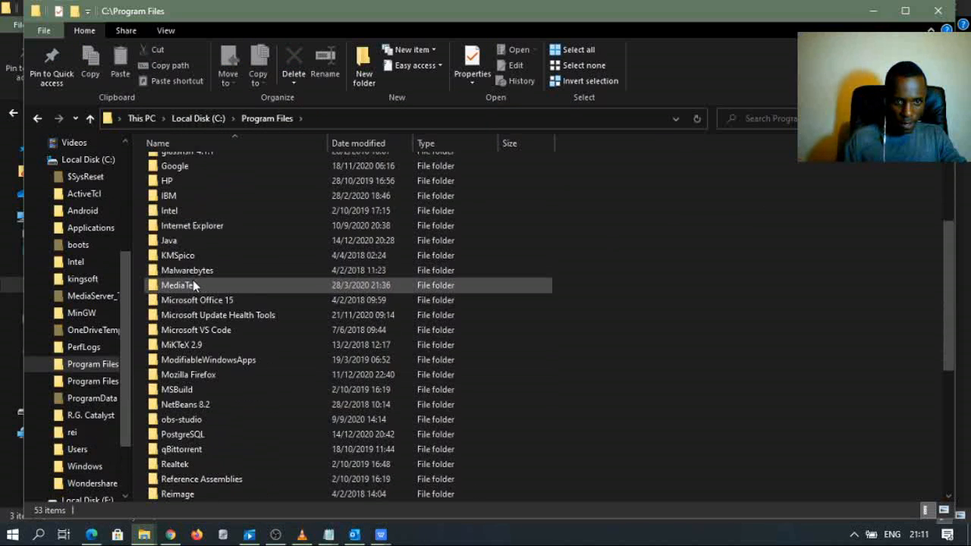
{"action": "scroll", "coordinate": [193, 285], "scroll_direction": "down", "scroll_amount": 6}
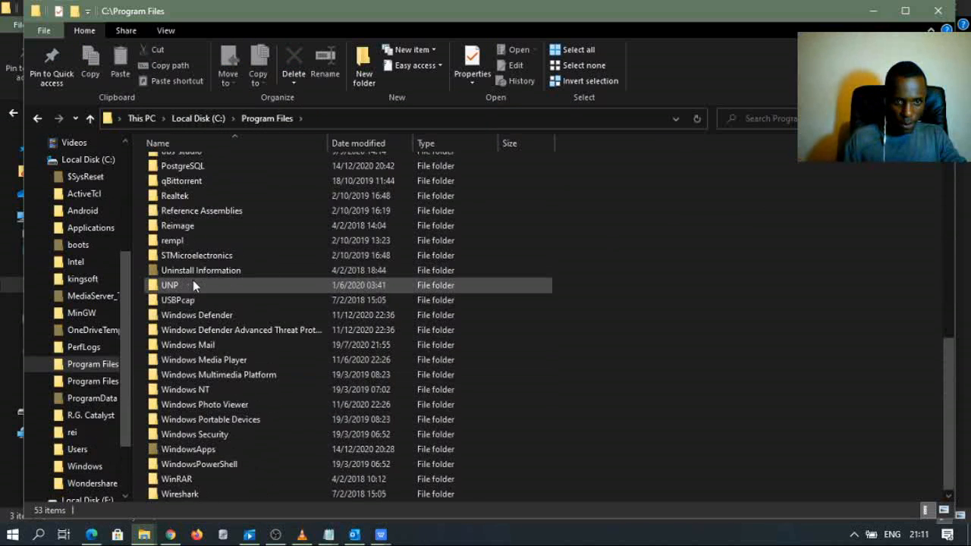
- Open PostgreSQL\10\data and bring up the context menu for postgresql.conf
{"action": "double_click", "coordinate": [192, 168]}
{"action": "double_click", "coordinate": [168, 164]}
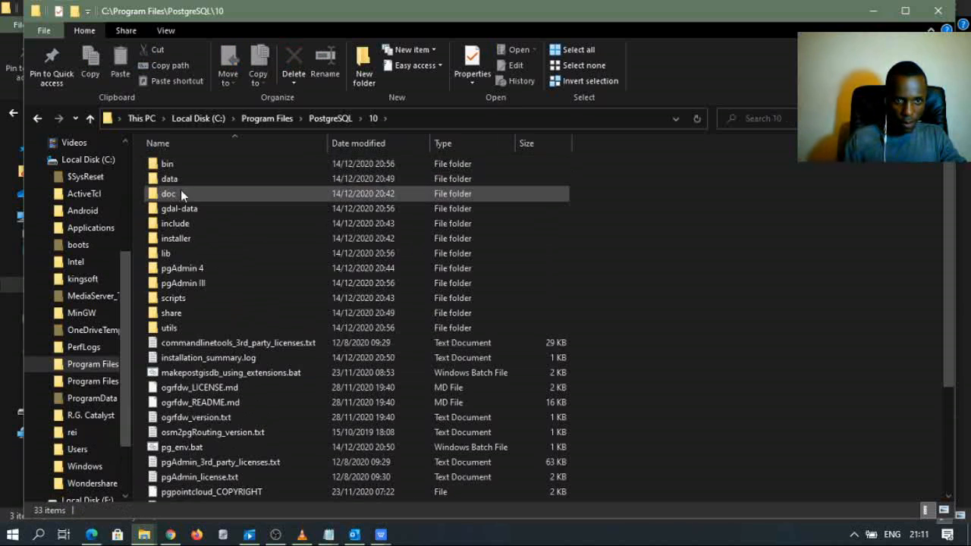
{"action": "double_click", "coordinate": [180, 179]}
{"action": "scroll", "coordinate": [191, 294], "scroll_direction": "down", "scroll_amount": 1}
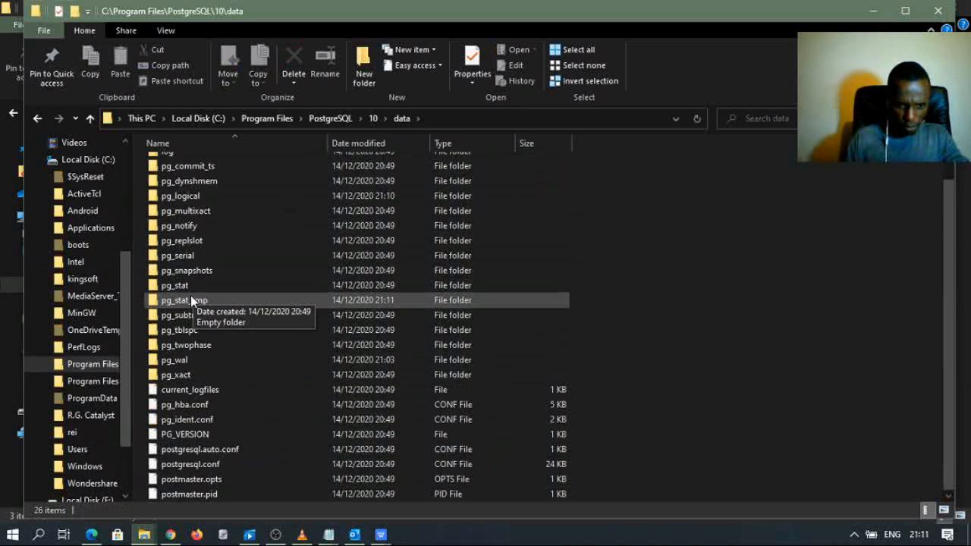
{"action": "left_click", "coordinate": [216, 465]}
{"action": "right_click", "coordinate": [216, 462]}
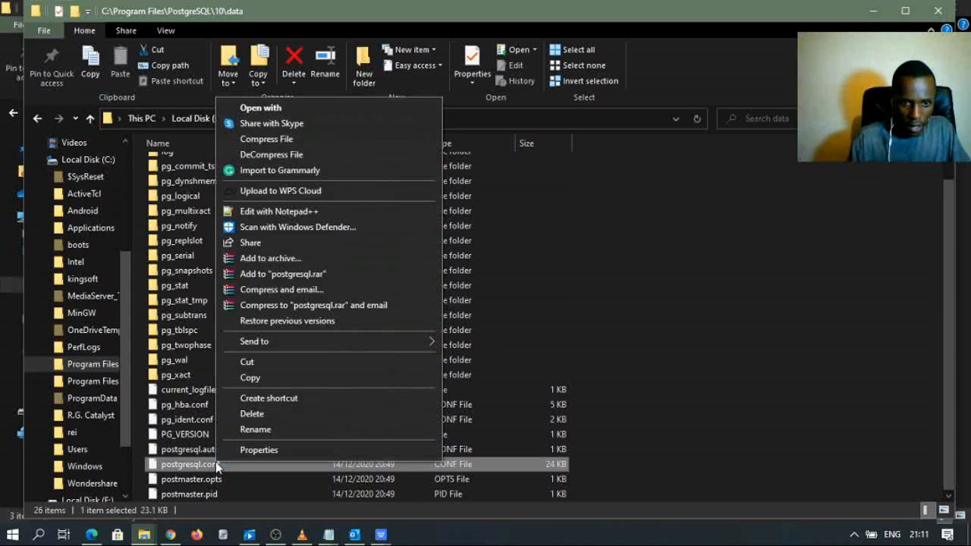
- Open postgresql.conf in Notepad++ for editing and close the duplicate tuning-notes window
{"action": "left_click", "coordinate": [289, 213]}
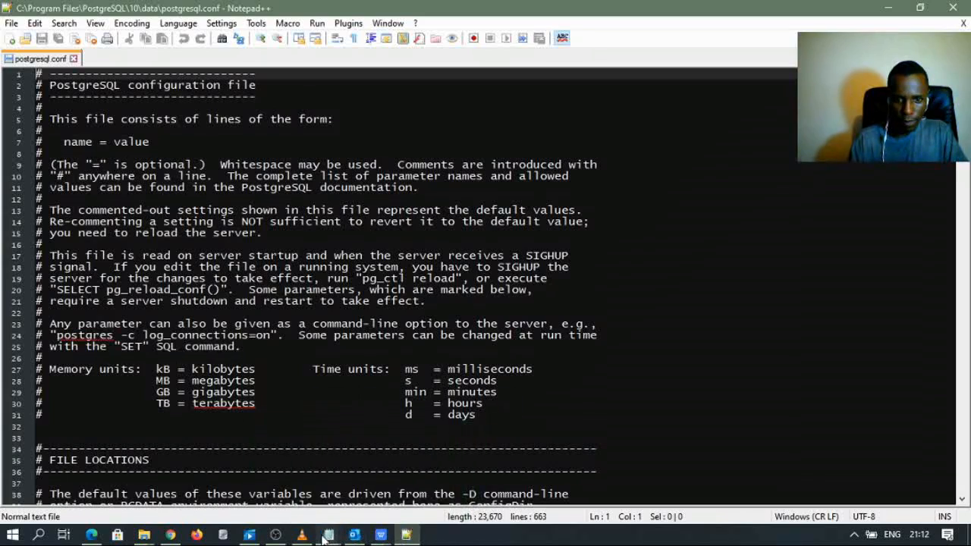
{"action": "mouse_move", "coordinate": [324, 536]}
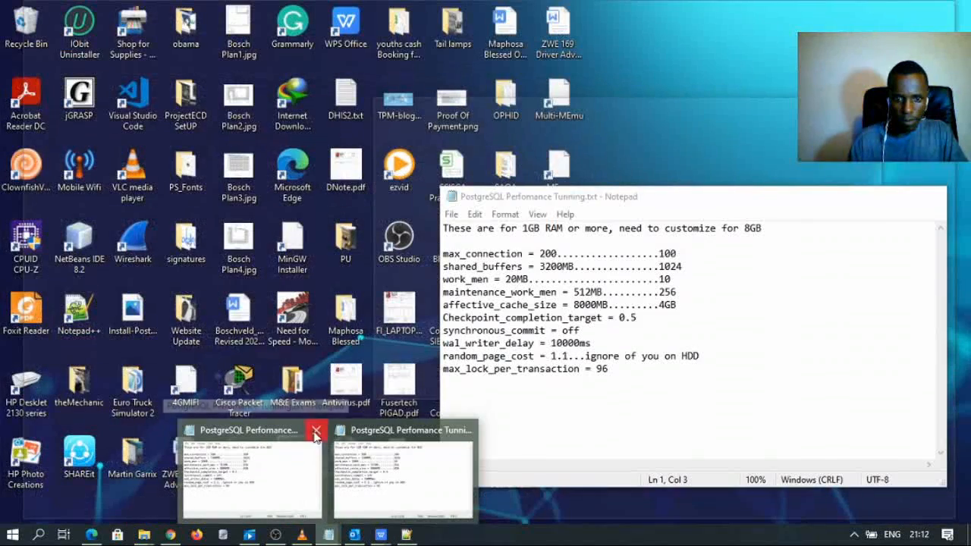
{"action": "left_click", "coordinate": [315, 432]}
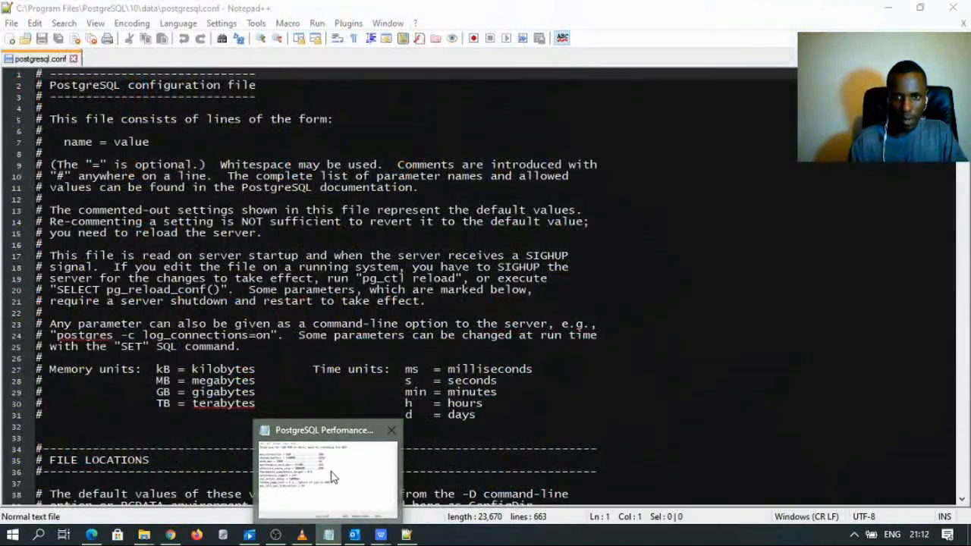
- Select max_connection in the tuning notes and bring up Find in postgresql.conf
{"action": "left_click", "coordinate": [331, 476]}
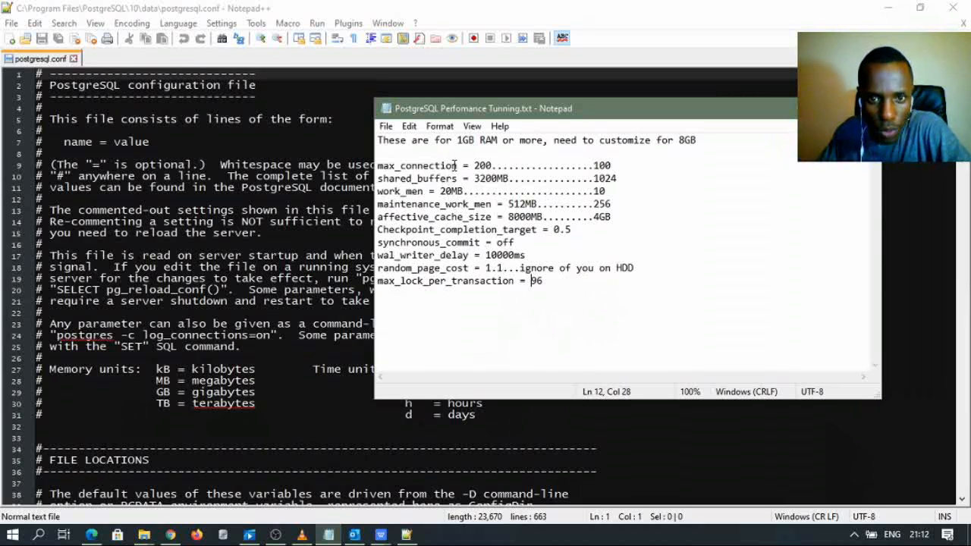
{"action": "left_click_drag", "start_coordinate": [457, 164], "coordinate": [376, 170]}
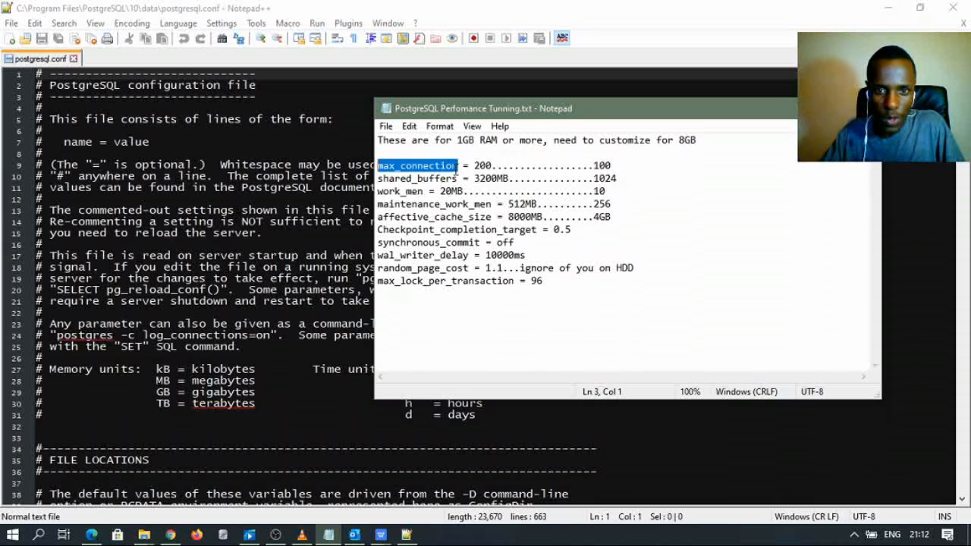
{"action": "left_click", "coordinate": [454, 165]}
{"action": "left_click_drag", "start_coordinate": [458, 165], "coordinate": [378, 166]}
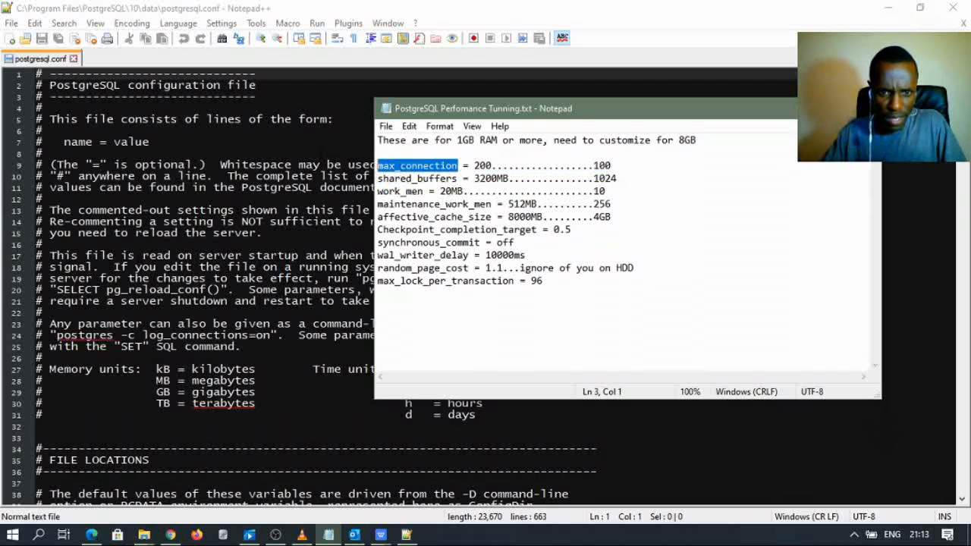
{"action": "left_click", "coordinate": [319, 144]}
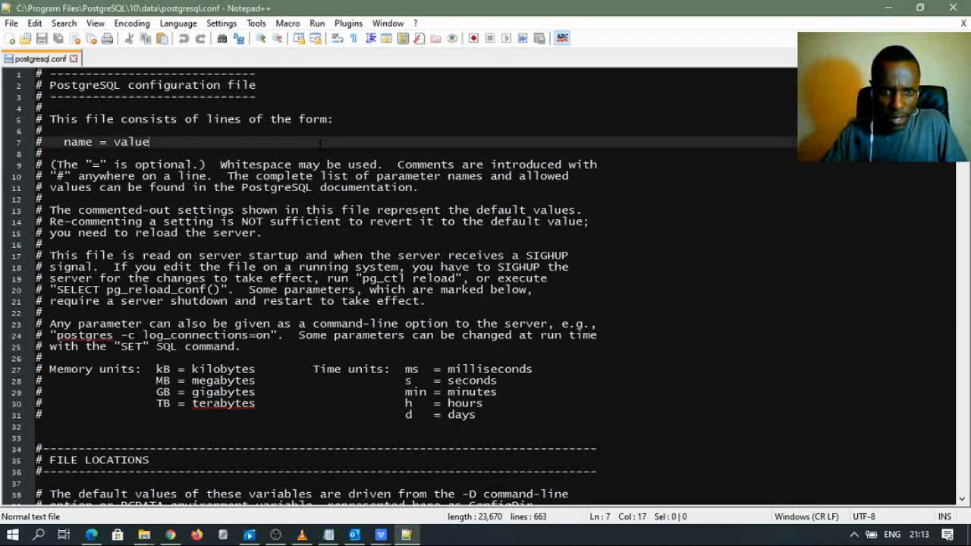
{"action": "key", "text": "ctrl+h"}
{"action": "key", "text": "ctrl+f"}
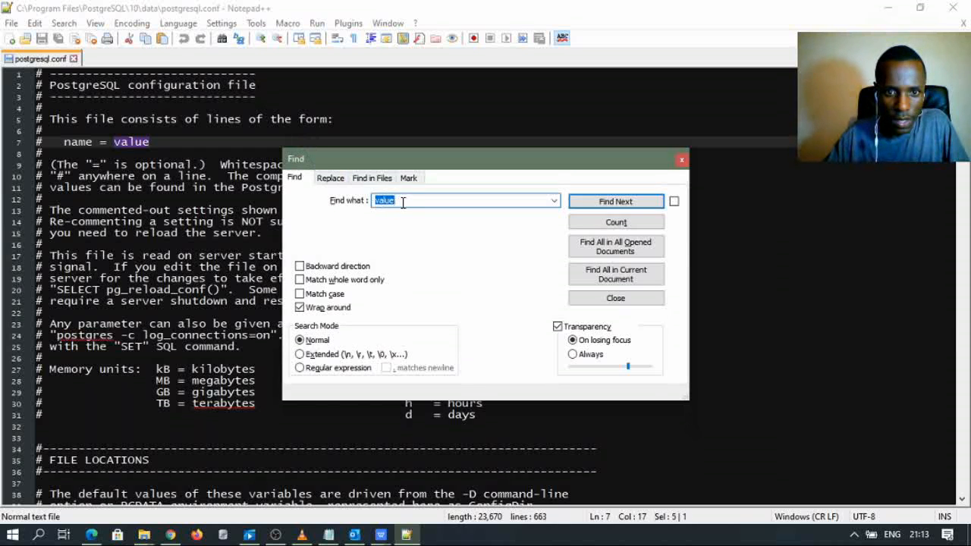
- Search postgresql.conf for max_connection and confirm the setting already reads 100
{"action": "left_click_drag", "start_coordinate": [407, 204], "coordinate": [342, 206]}
{"action": "type", "text": "max_connection"}
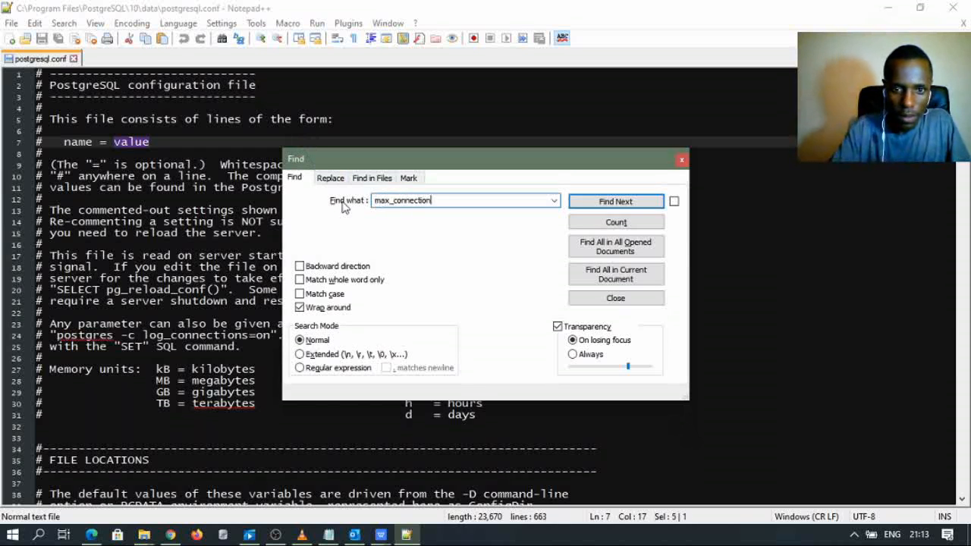
{"action": "left_click", "coordinate": [617, 201]}
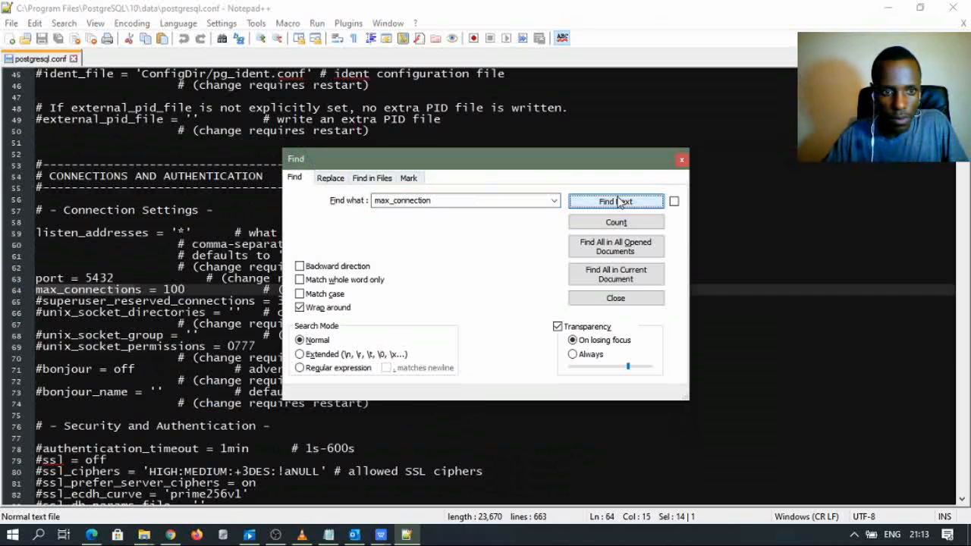
{"action": "left_click", "coordinate": [682, 162]}
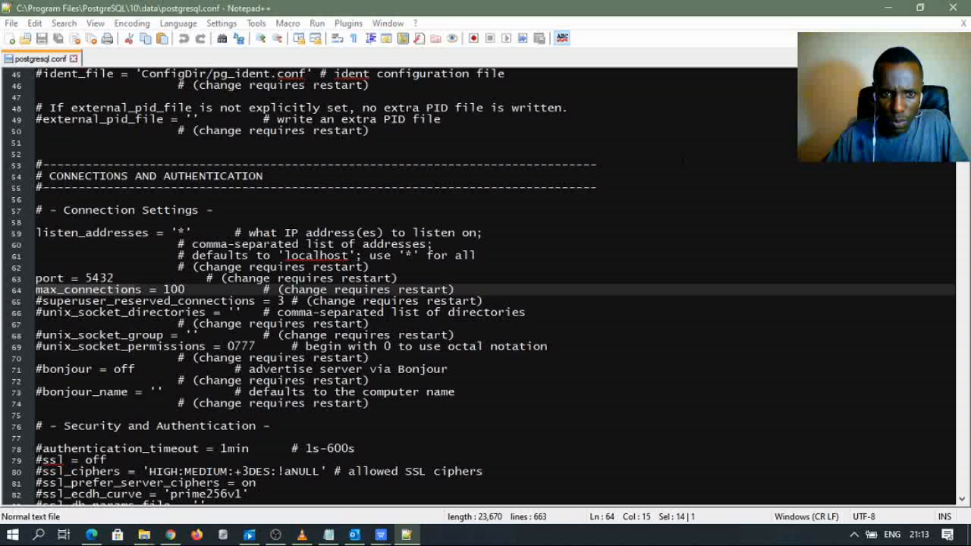
{"action": "left_click", "coordinate": [63, 290]}
{"action": "left_click", "coordinate": [186, 290]}
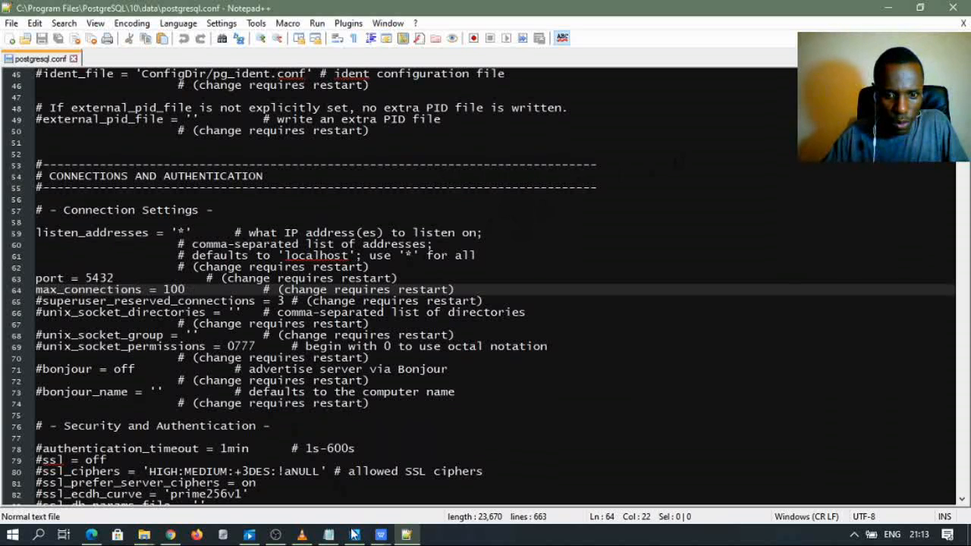
- Select shared_buffers in the tuning notes and reopen Find in postgresql.conf
{"action": "left_click", "coordinate": [328, 535]}
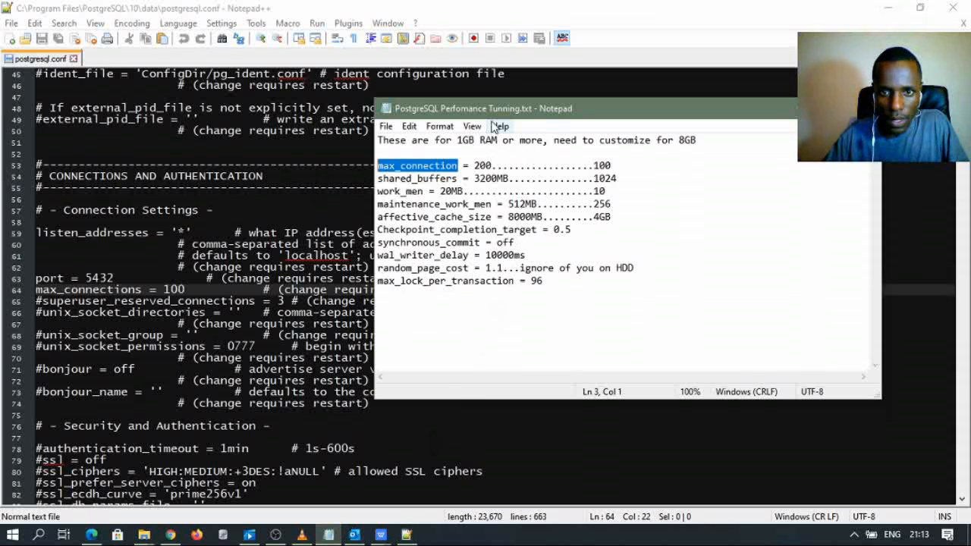
{"action": "left_click_drag", "start_coordinate": [501, 114], "coordinate": [565, 235]}
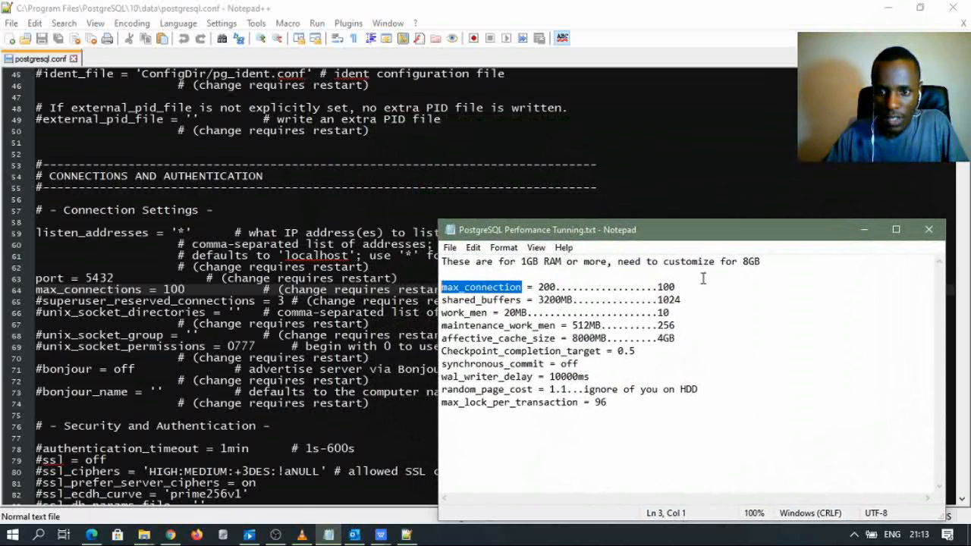
{"action": "left_click", "coordinate": [683, 289]}
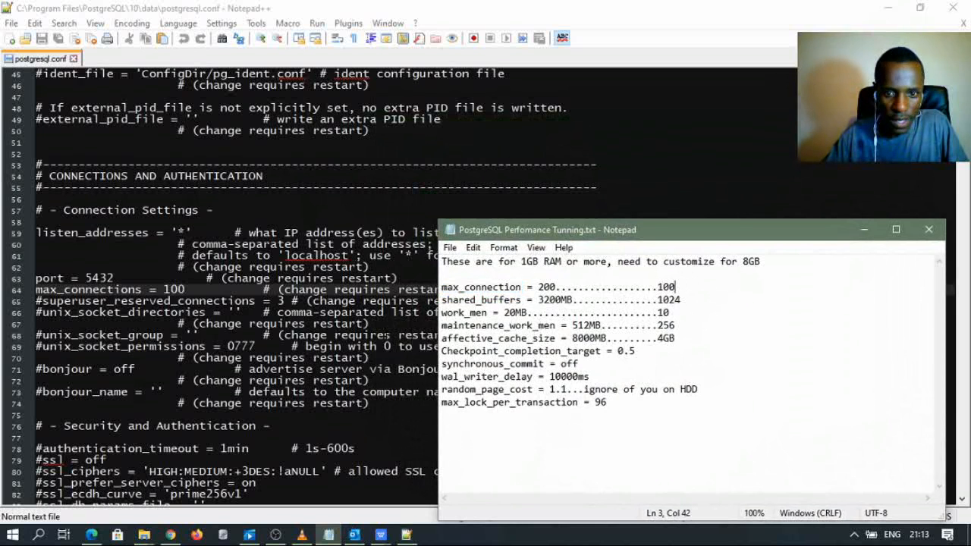
{"action": "left_click_drag", "start_coordinate": [523, 299], "coordinate": [441, 300]}
{"action": "key", "text": "ctrl+c"}
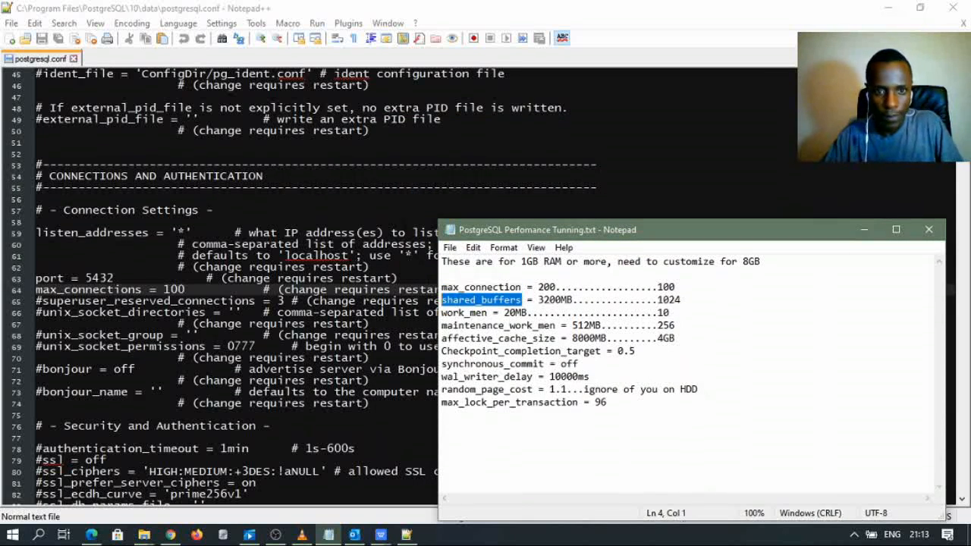
{"action": "left_click", "coordinate": [402, 221]}
{"action": "key", "text": "ctrl+f"}
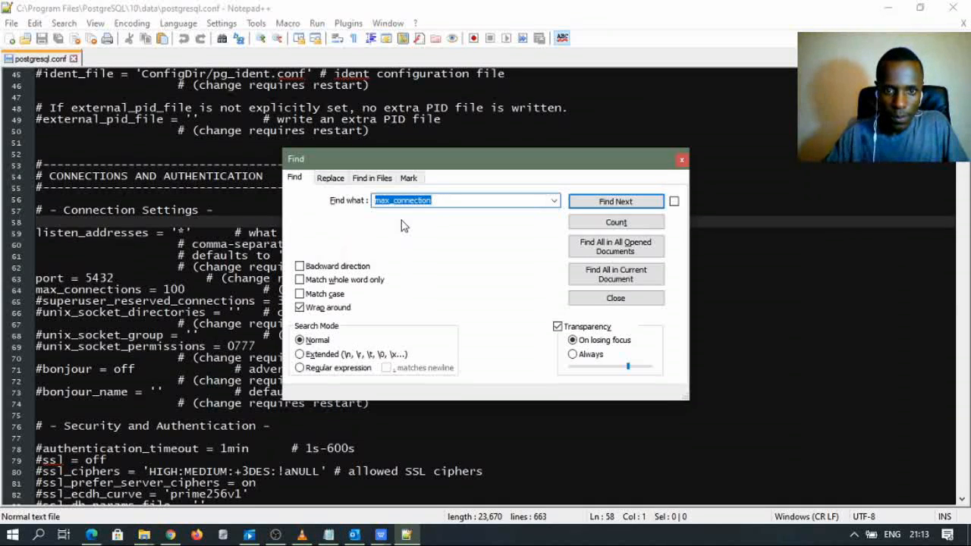
- Paste shared_buffers as the search term and jump to that setting in postgresql.conf
{"action": "left_click", "coordinate": [439, 200]}
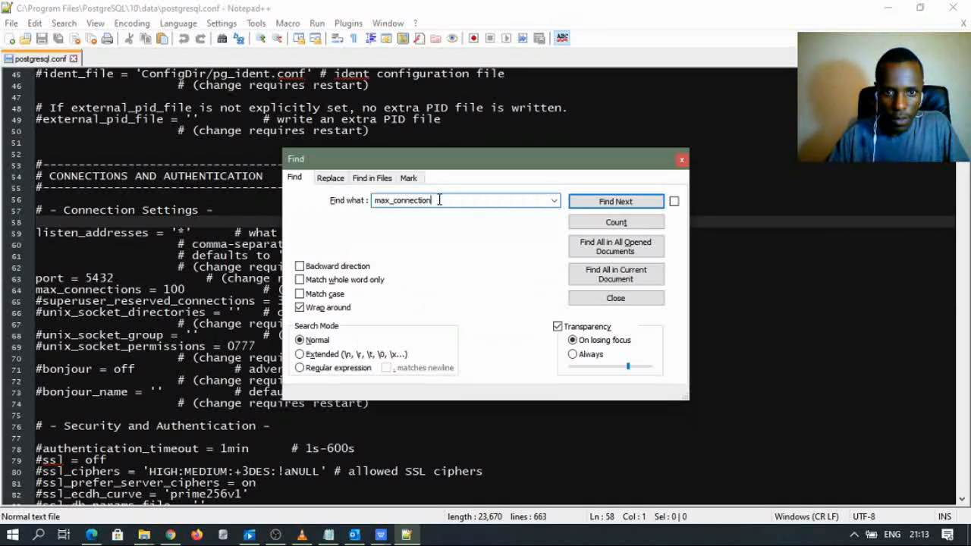
{"action": "key", "text": "ctrl+a"}
{"action": "key", "text": "ctrl+v"}
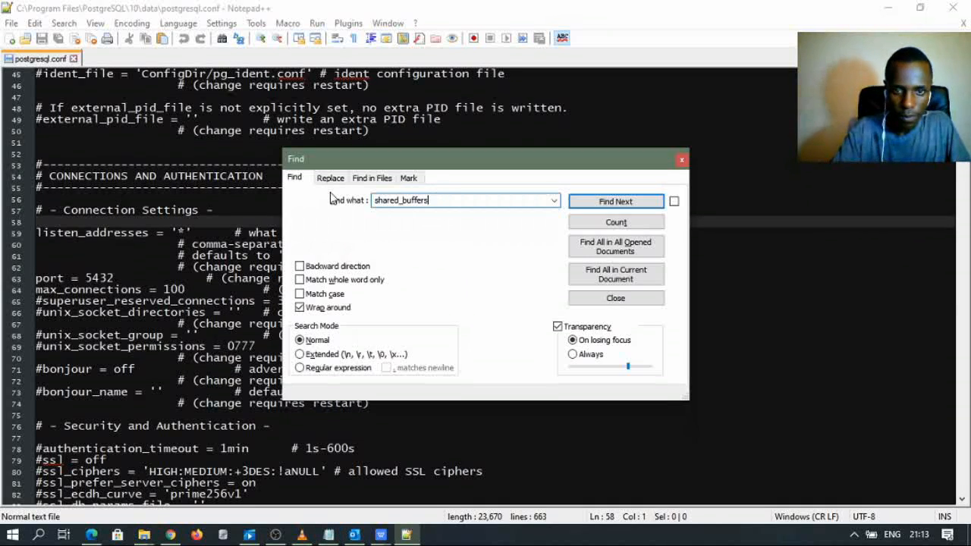
{"action": "left_click", "coordinate": [612, 201]}
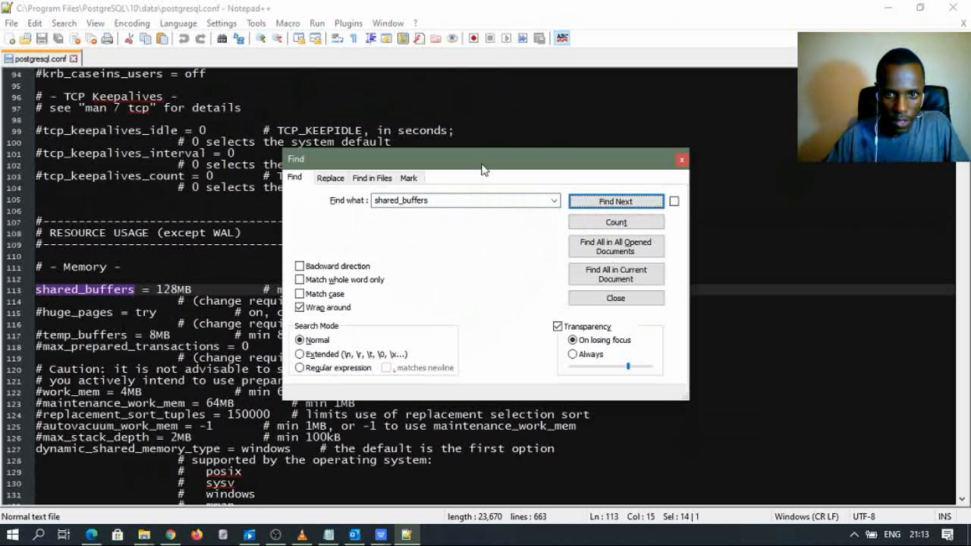
{"action": "left_click_drag", "start_coordinate": [482, 168], "coordinate": [524, 334]}
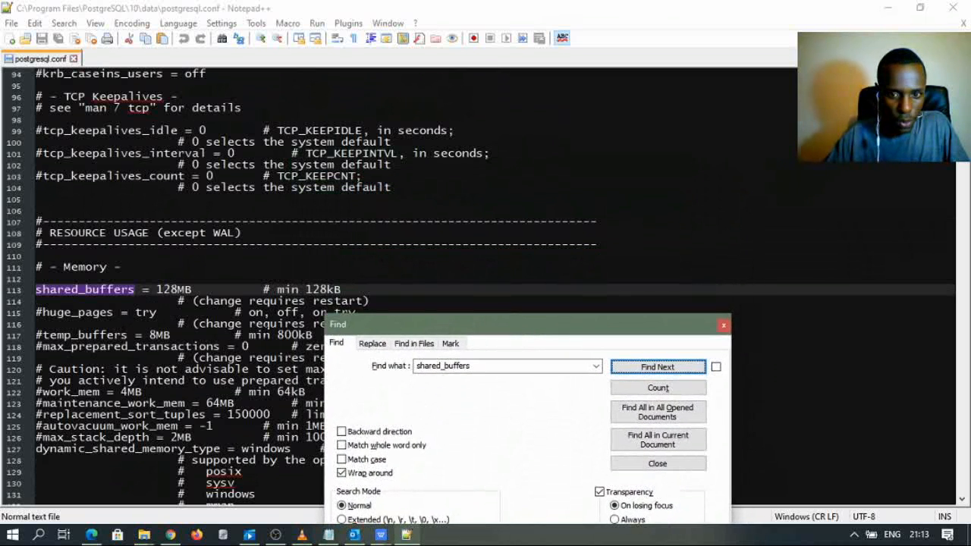
- Add MB after 1024 in the notes and change shared_buffers from 128MB to 1024MB
{"action": "left_click", "coordinate": [330, 535]}
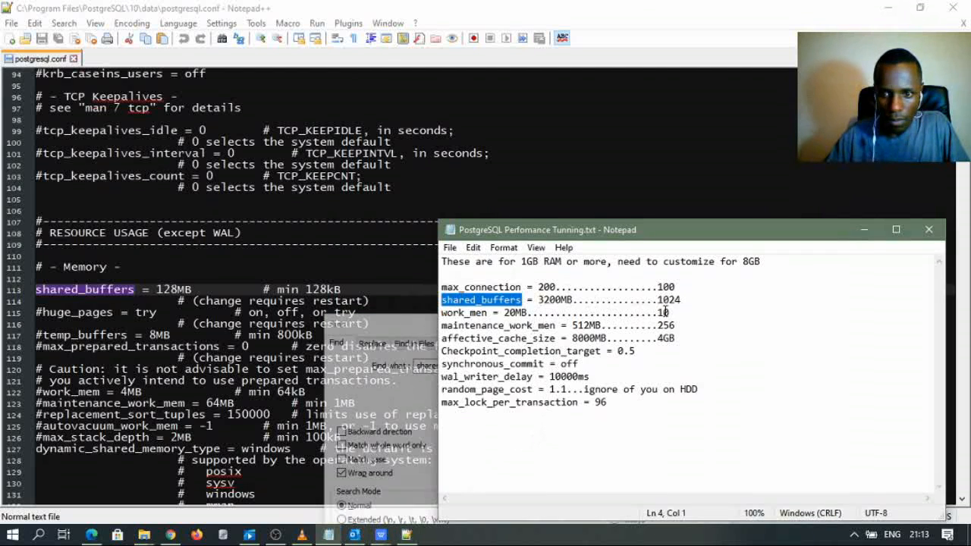
{"action": "left_click", "coordinate": [681, 300]}
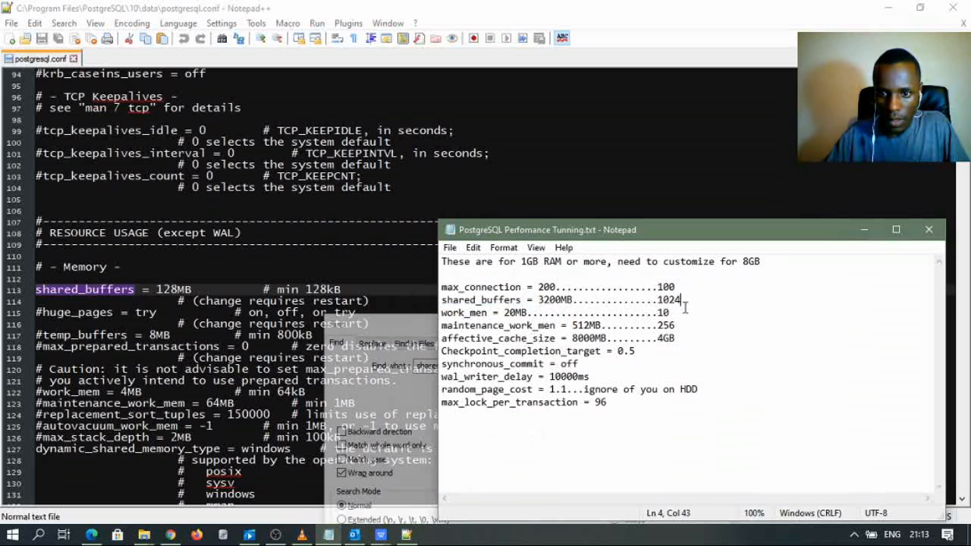
{"action": "type", "text": "MB"}
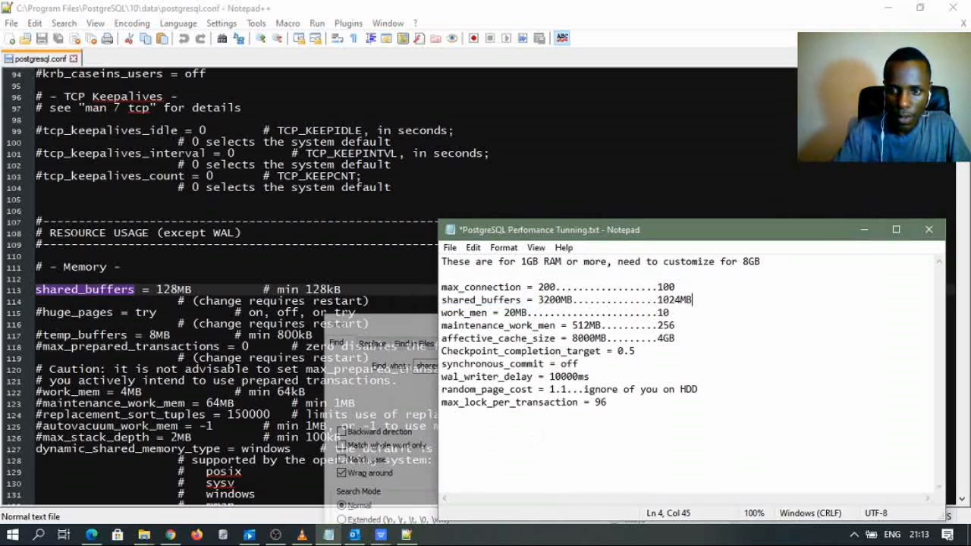
{"action": "key", "text": "alt+Tab"}
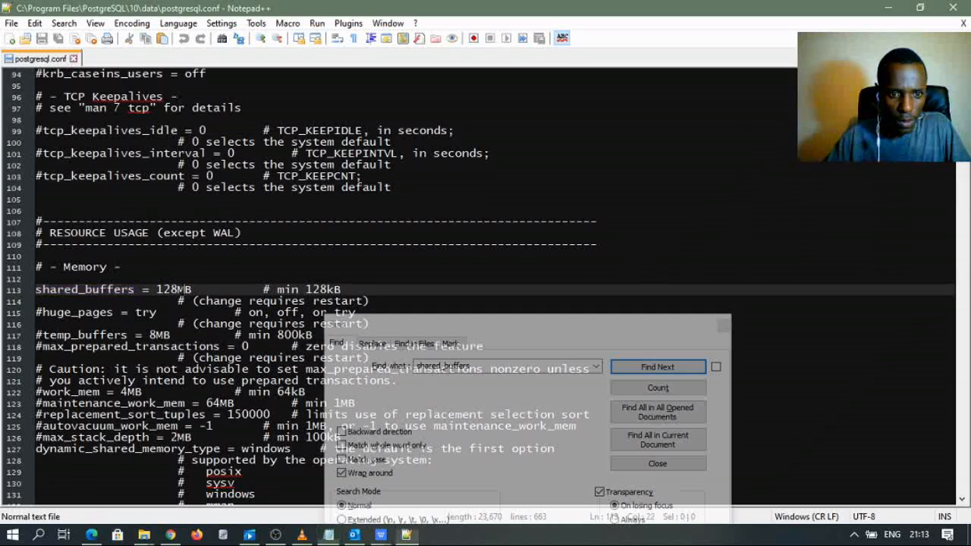
{"action": "key", "text": "BackSpace"}
{"action": "key", "text": "BackSpace"}
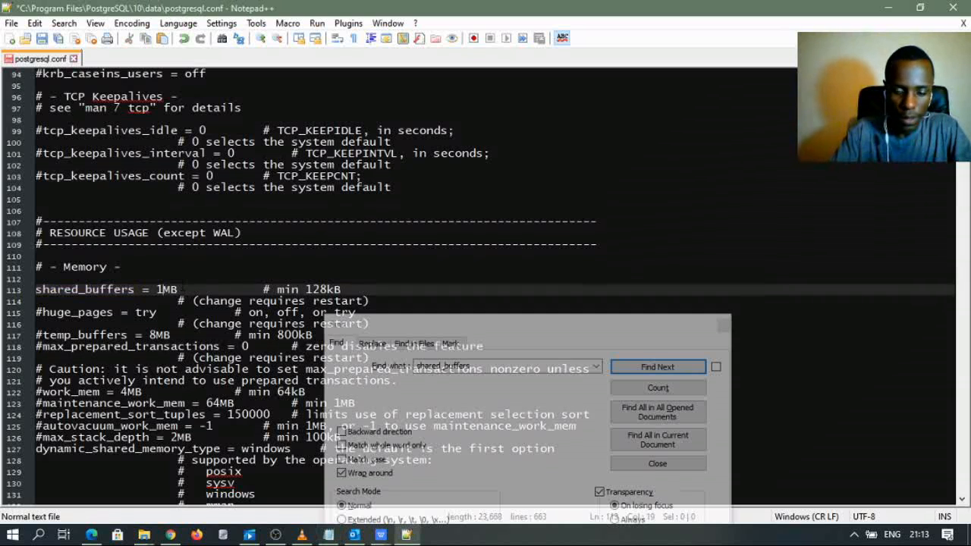
{"action": "type", "text": "0"}
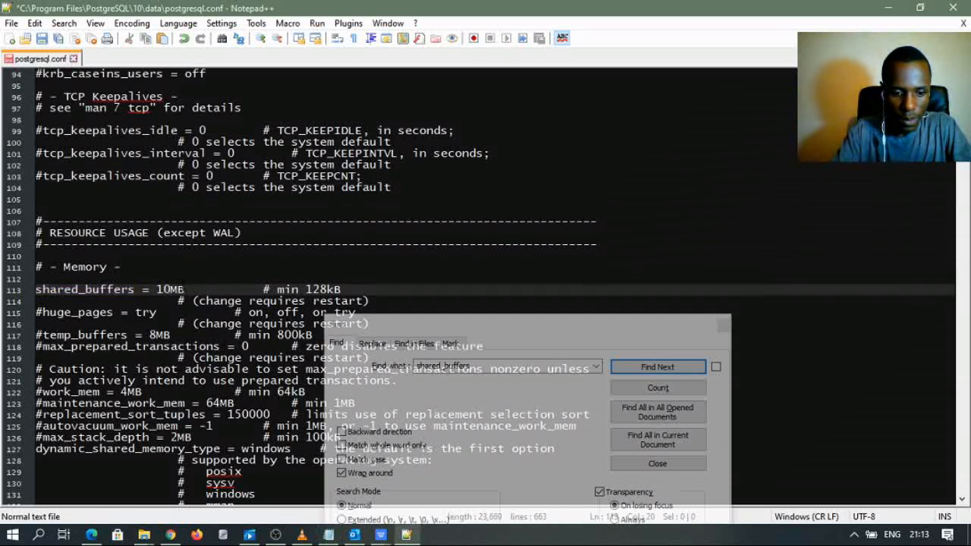
{"action": "type", "text": "24"}
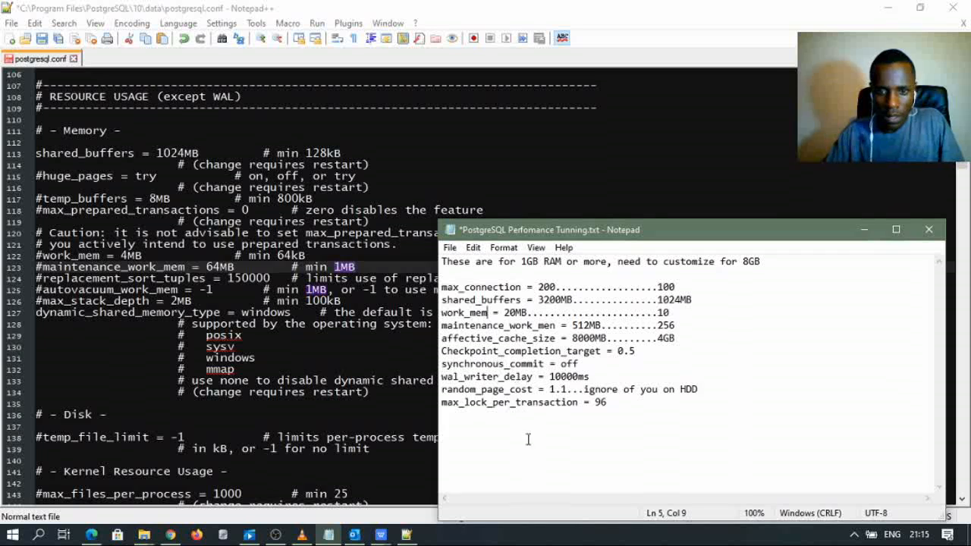
- Select the work_mem setting in the tuning notes
{"action": "left_click", "coordinate": [528, 402]}
{"action": "left_click_drag", "start_coordinate": [485, 312], "coordinate": [438, 314]}
{"action": "key", "text": "ctrl+c"}
{"action": "left_click", "coordinate": [499, 459]}
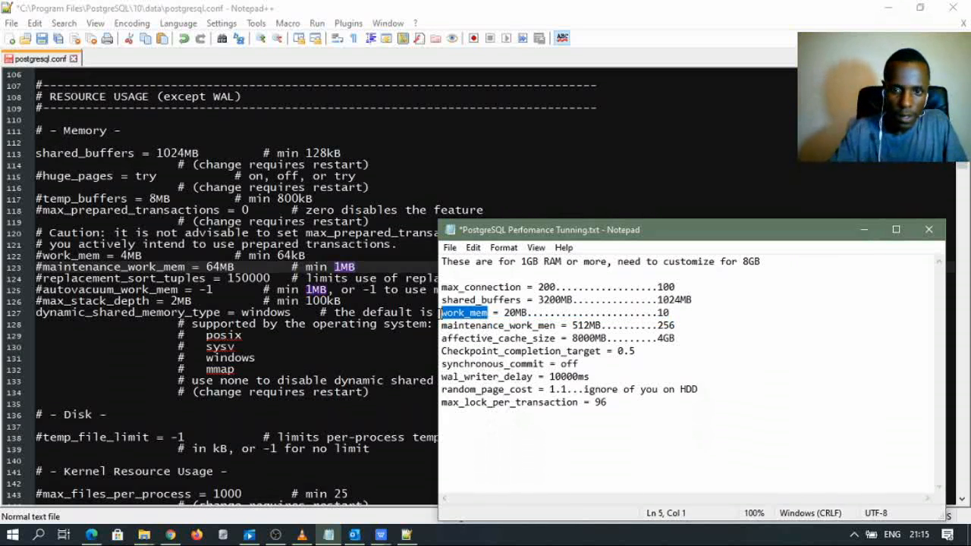
- Find work_mem in postgresql.conf and remove its leading # to uncomment it
{"action": "left_click", "coordinate": [482, 154]}
{"action": "key", "text": "ctrl+f"}
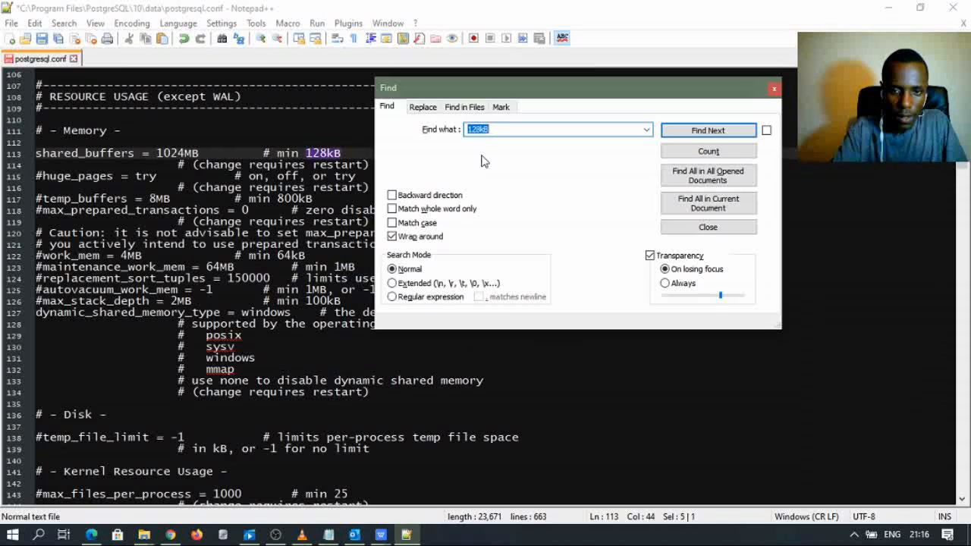
{"action": "key", "text": "ctrl+v"}
{"action": "left_click", "coordinate": [680, 133]}
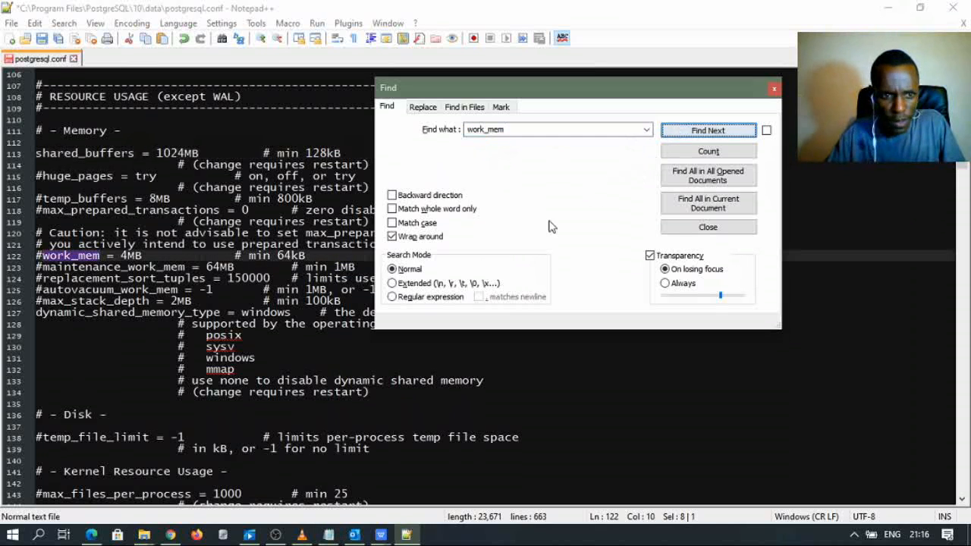
{"action": "left_click_drag", "start_coordinate": [539, 93], "coordinate": [550, 267]}
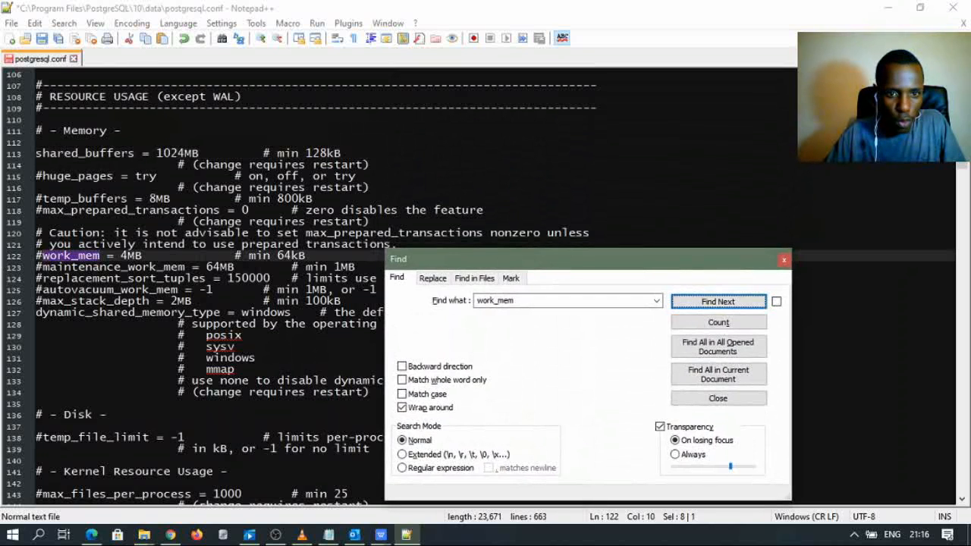
{"action": "left_click_drag", "start_coordinate": [432, 263], "coordinate": [434, 290]}
{"action": "left_click", "coordinate": [43, 256]}
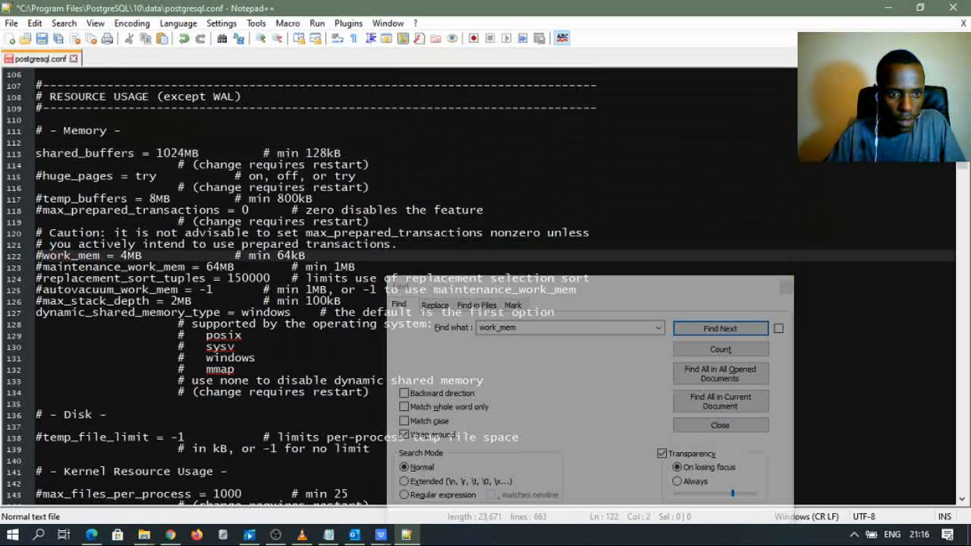
{"action": "key", "text": "BackSpace"}
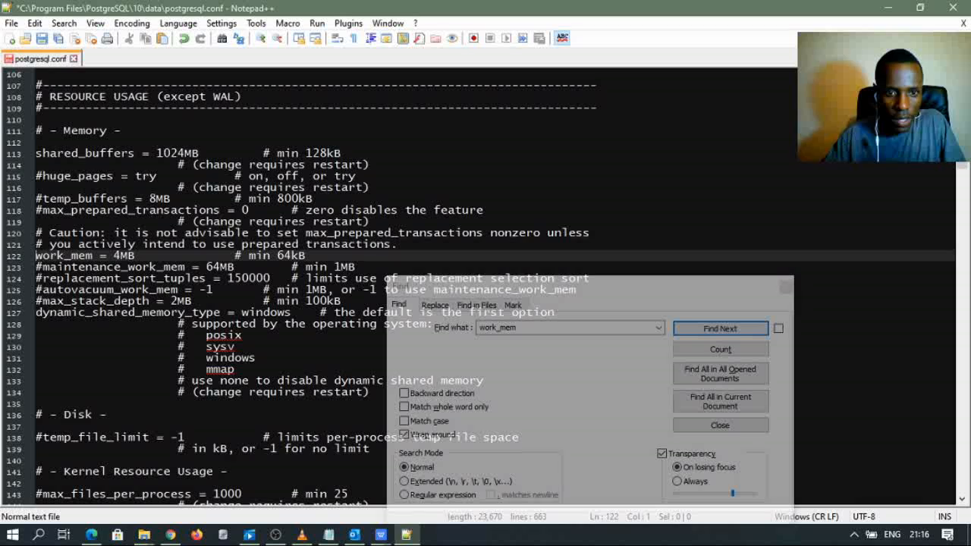
- Check the notes' recommended value and change work_mem from 4MB to 10MB
{"action": "left_click", "coordinate": [345, 540]}
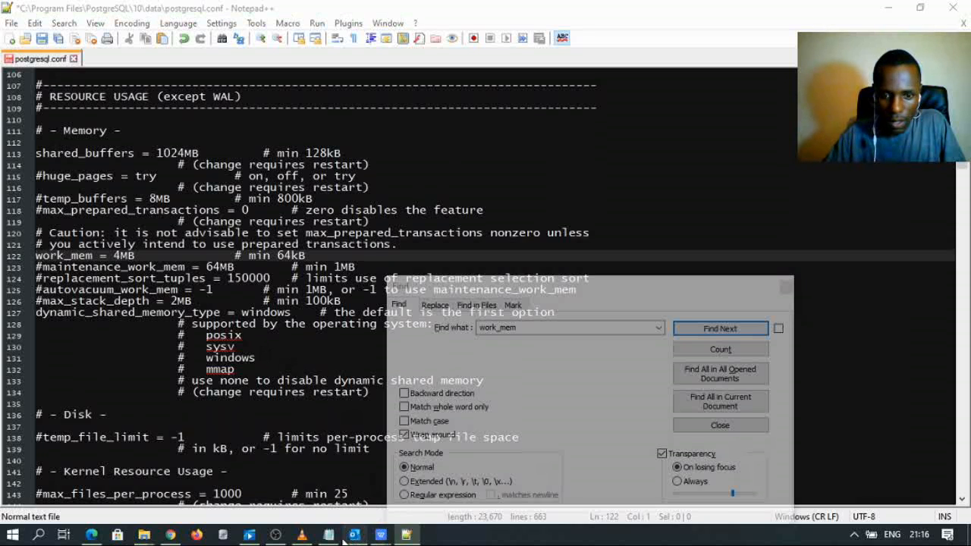
{"action": "left_click", "coordinate": [337, 540]}
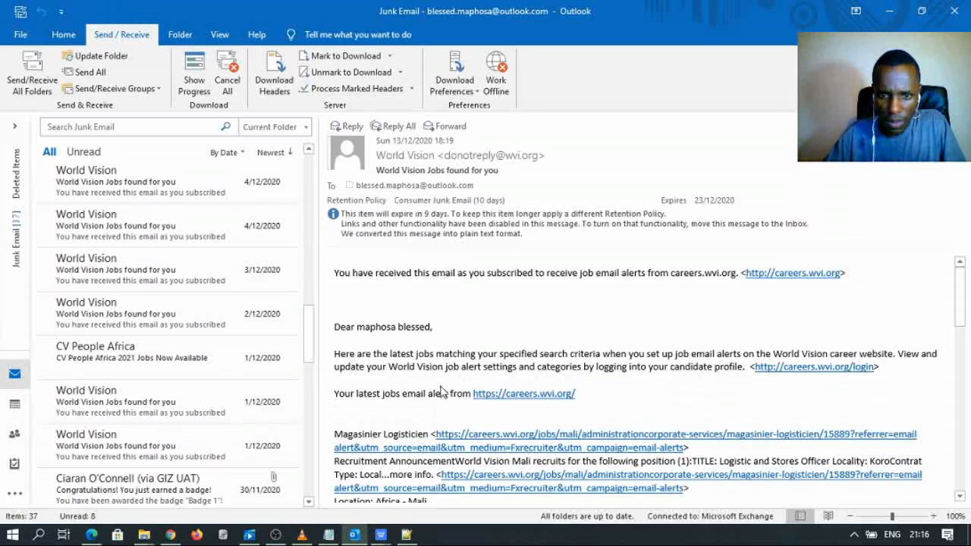
{"action": "left_click", "coordinate": [329, 534]}
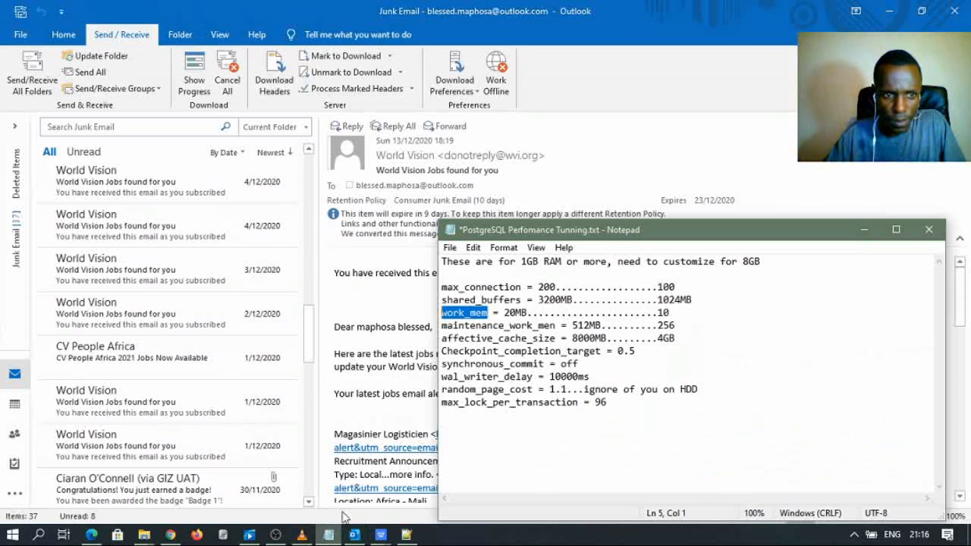
{"action": "left_click", "coordinate": [889, 12]}
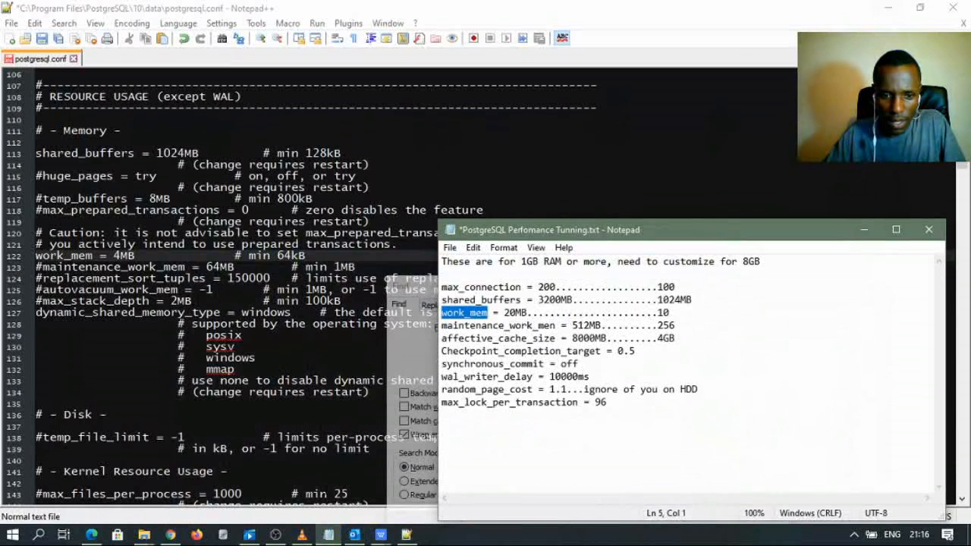
{"action": "left_click", "coordinate": [671, 315]}
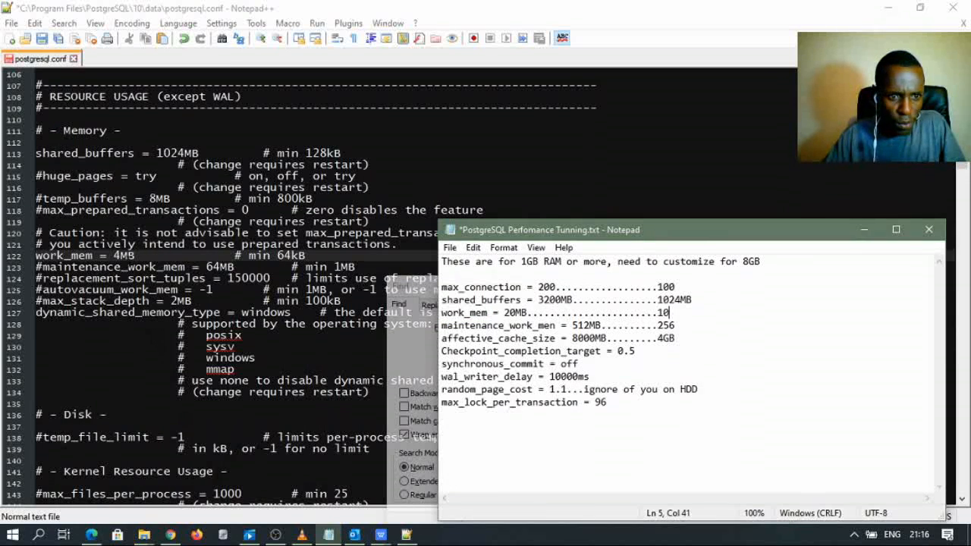
{"action": "left_click", "coordinate": [407, 535]}
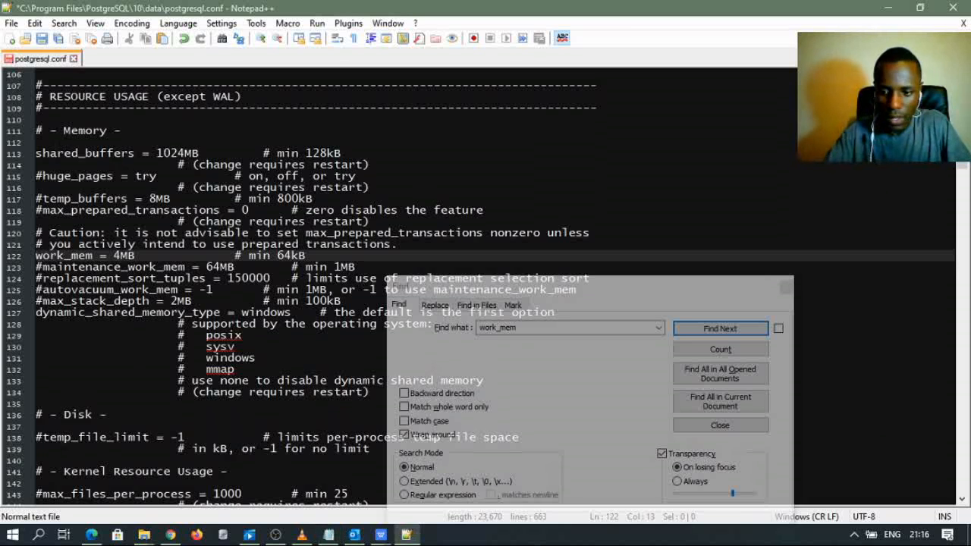
{"action": "key", "text": "BackSpace"}
{"action": "type", "text": "10"}
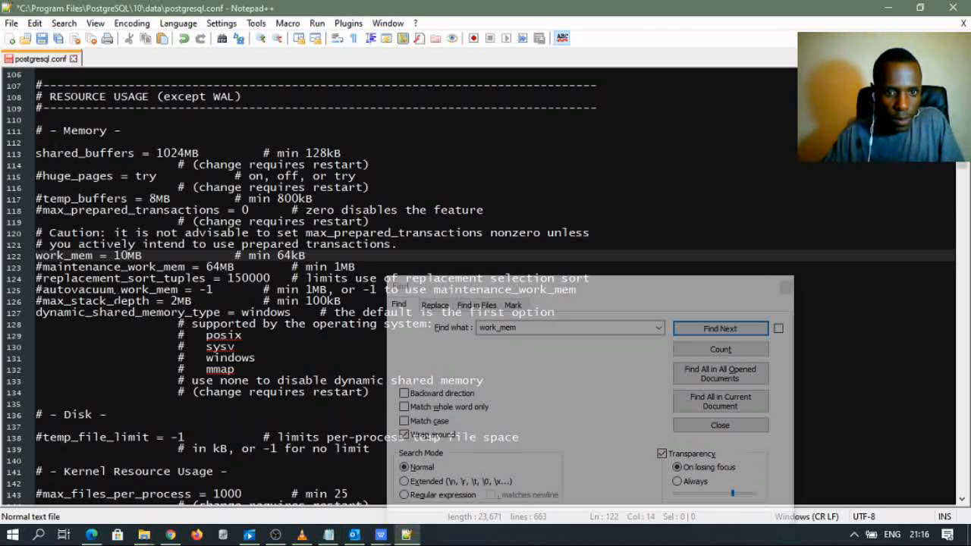
{"action": "left_click", "coordinate": [78, 266]}
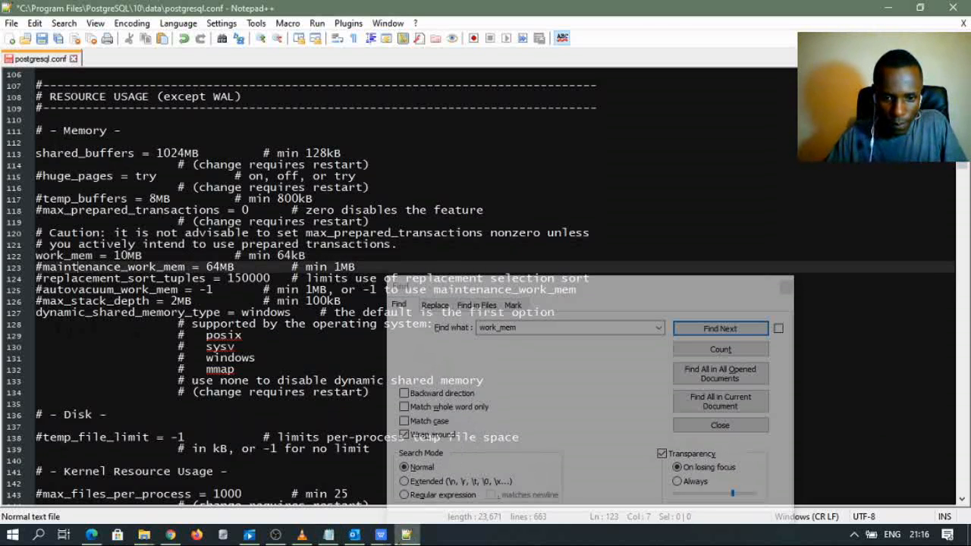
- Copy maintenance_work_mem from the tuning notes and find it in postgresql.conf
{"action": "left_click", "coordinate": [327, 534]}
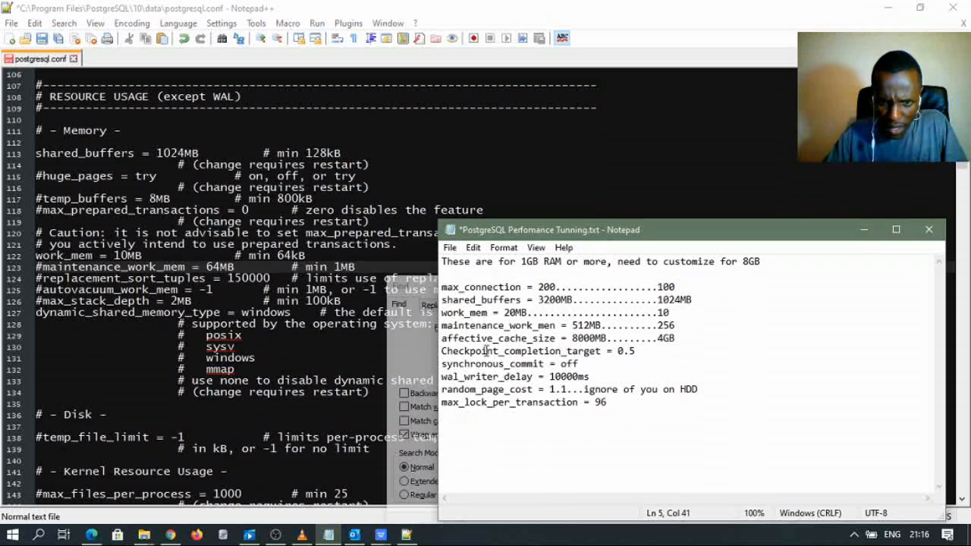
{"action": "left_click", "coordinate": [556, 325]}
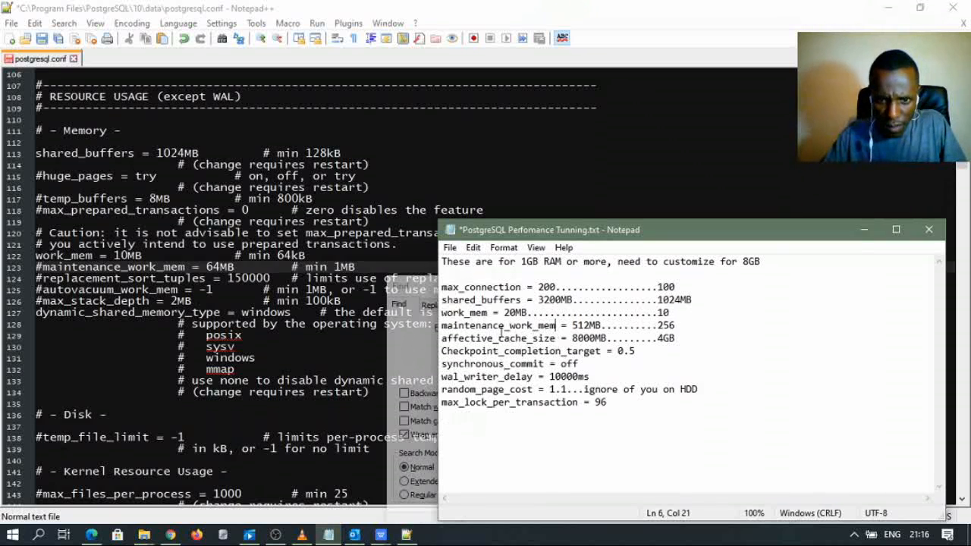
{"action": "left_click_drag", "start_coordinate": [554, 328], "coordinate": [438, 331]}
{"action": "key", "text": "ctrl+c"}
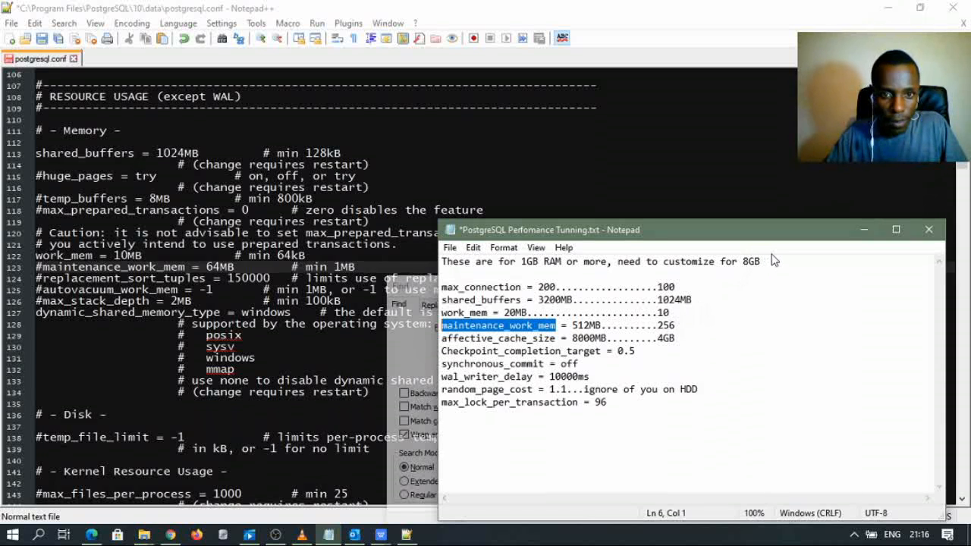
{"action": "key", "text": "alt+Tab"}
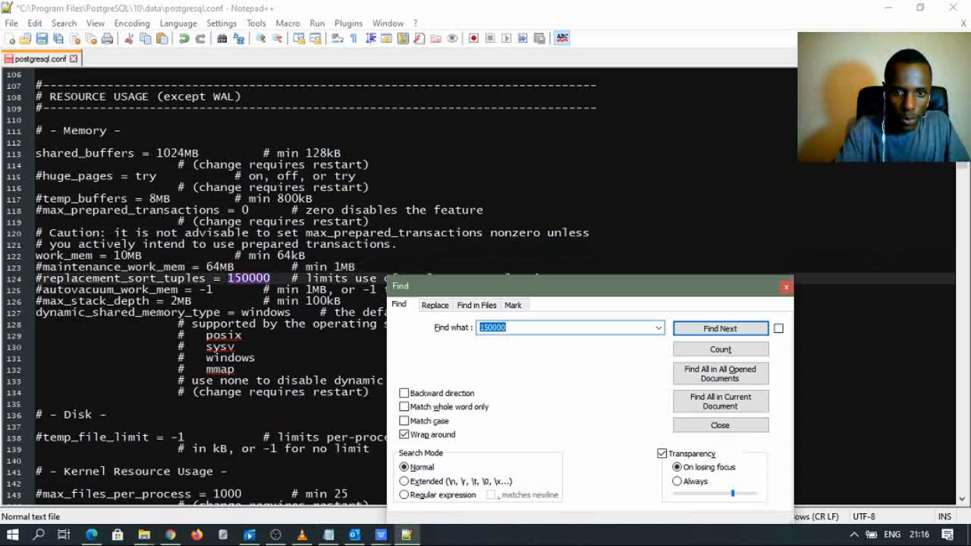
{"action": "key", "text": "ctrl+f"}
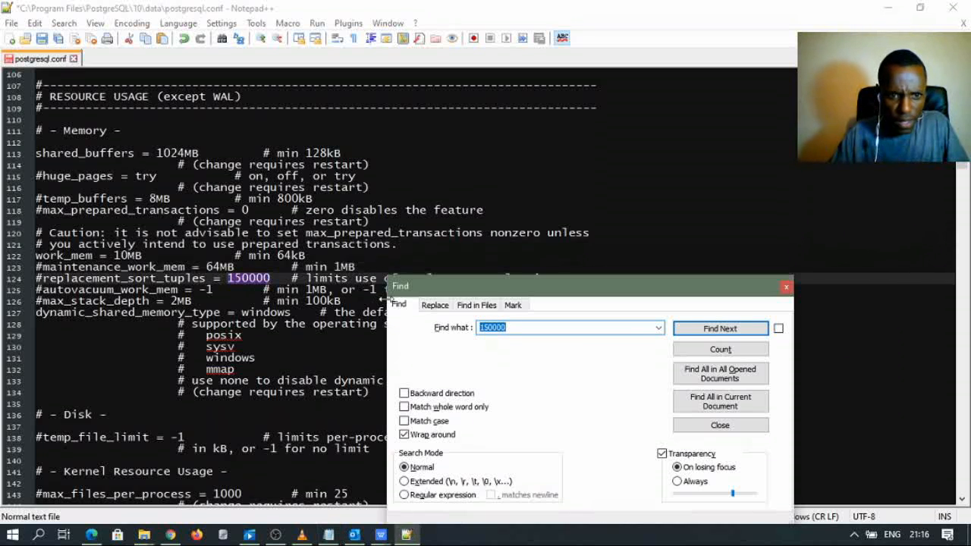
{"action": "left_click", "coordinate": [513, 325]}
{"action": "double_click", "coordinate": [513, 324]}
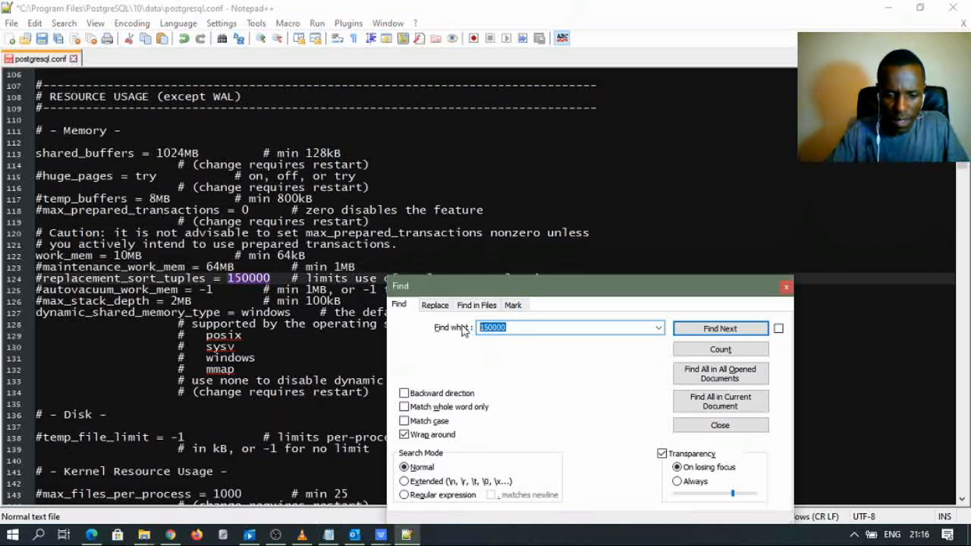
{"action": "key", "text": "ctrl+v"}
{"action": "left_click", "coordinate": [691, 329]}
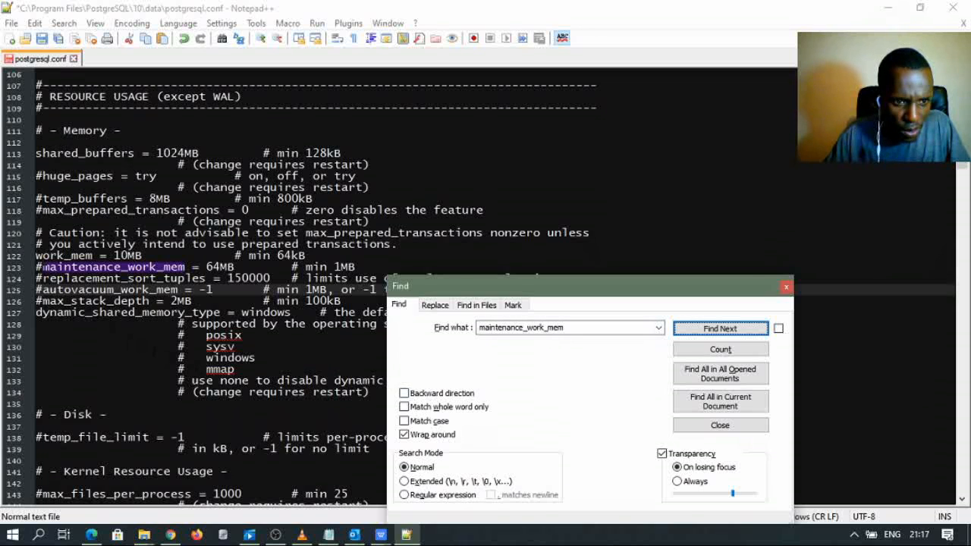
- Uncomment maintenance_work_mem and change its value from 64MB to 256MB
{"action": "left_click", "coordinate": [42, 267]}
{"action": "key", "text": "BackSpace"}
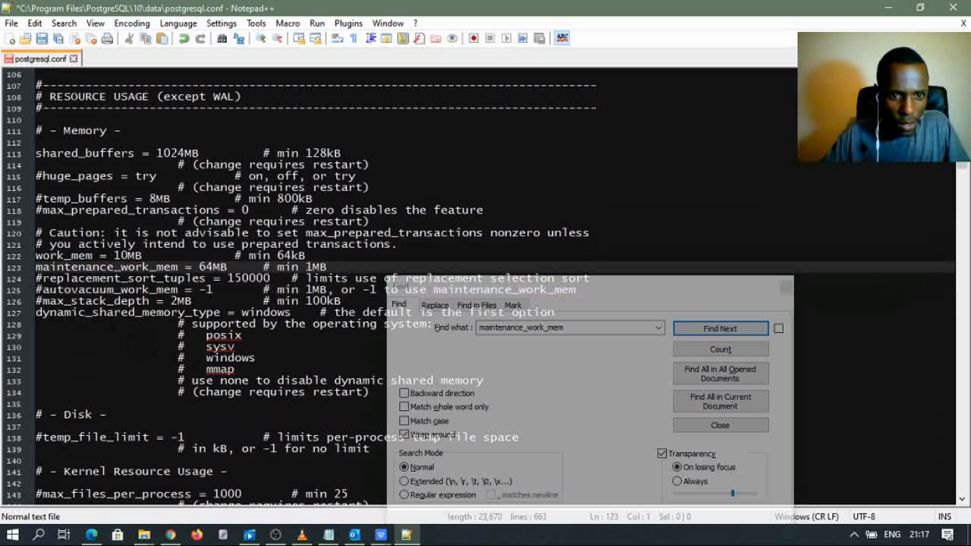
{"action": "left_click", "coordinate": [213, 267]}
{"action": "key", "text": "BackSpace"}
{"action": "key", "text": "BackSpace"}
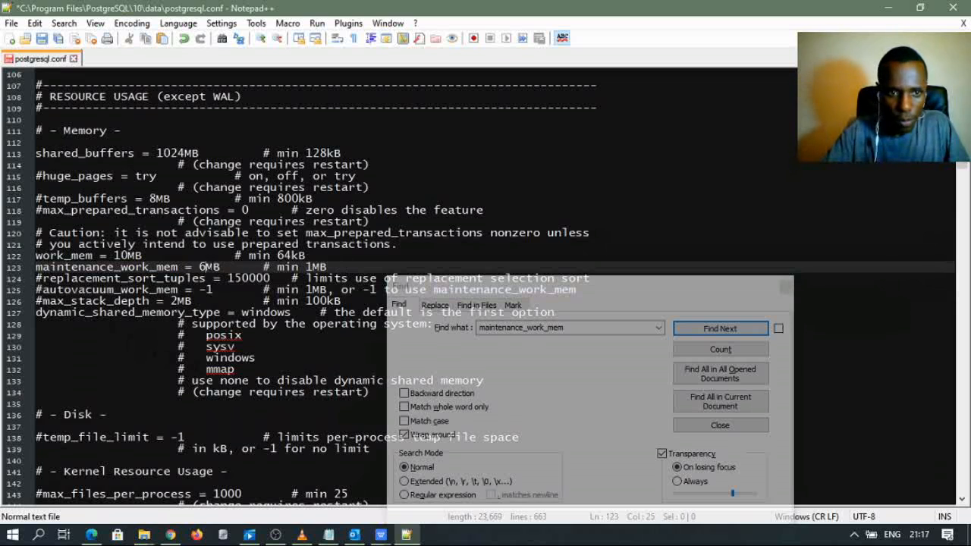
{"action": "type", "text": "256"}
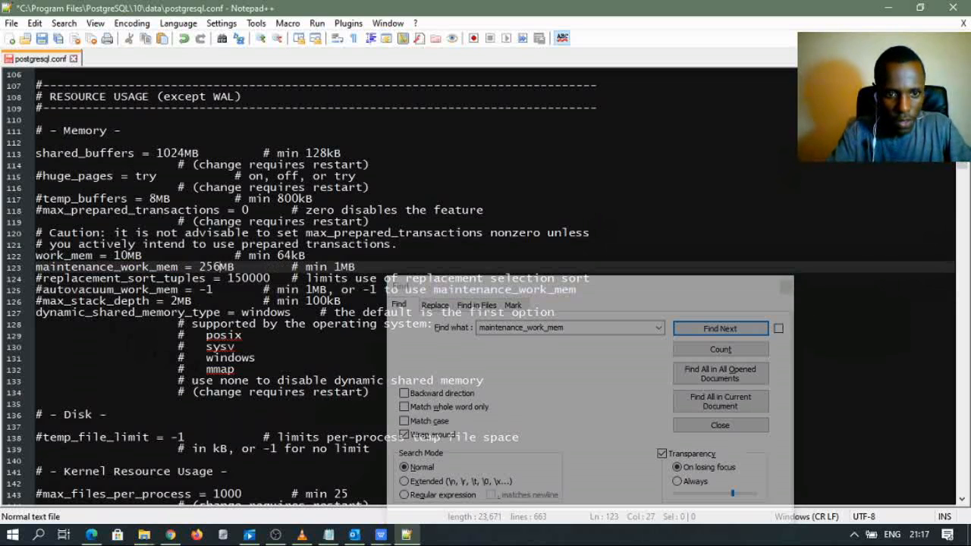
{"action": "key", "text": "Down"}
{"action": "key", "text": "Down"}
{"action": "key", "text": "Down"}
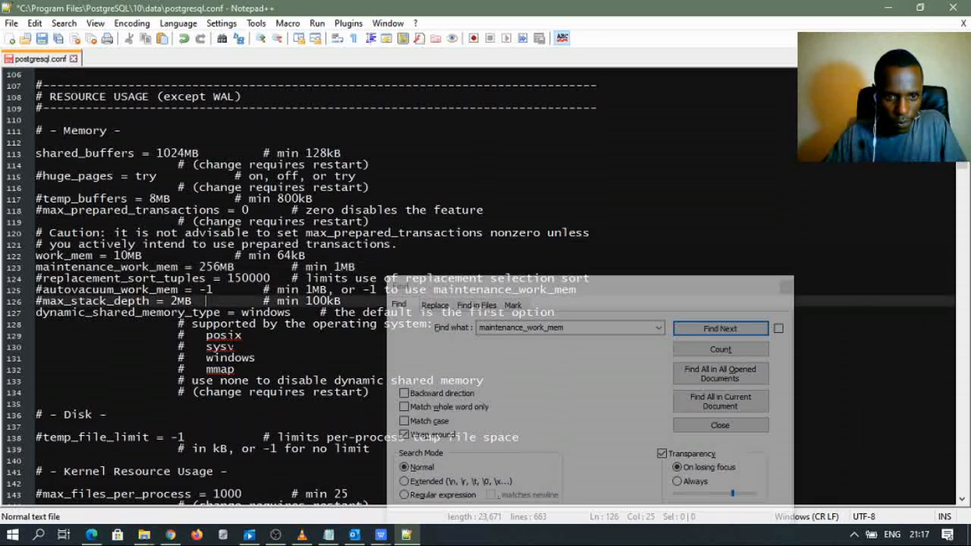
- Select the next setting name, affective_cache_size, in the tuning notes
{"action": "left_click", "coordinate": [328, 534]}
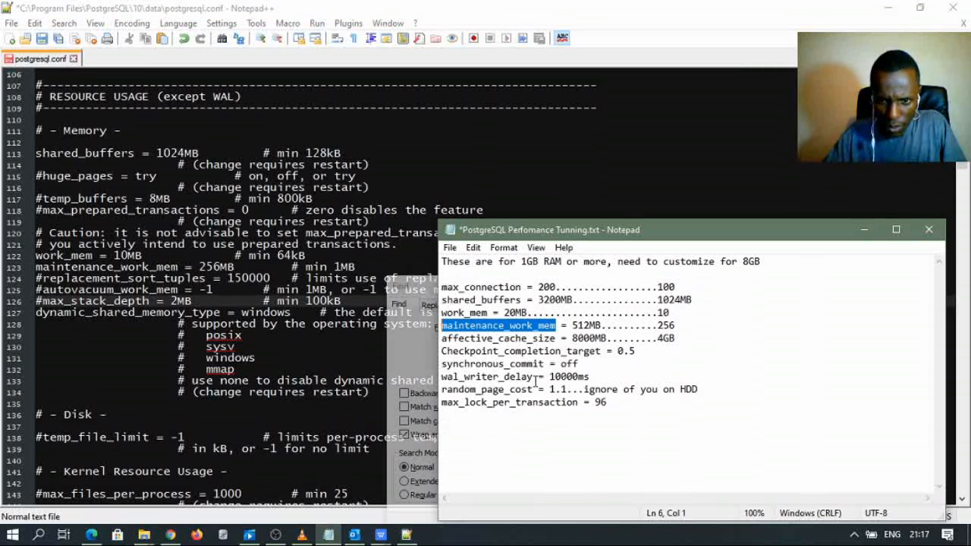
{"action": "left_click", "coordinate": [521, 351]}
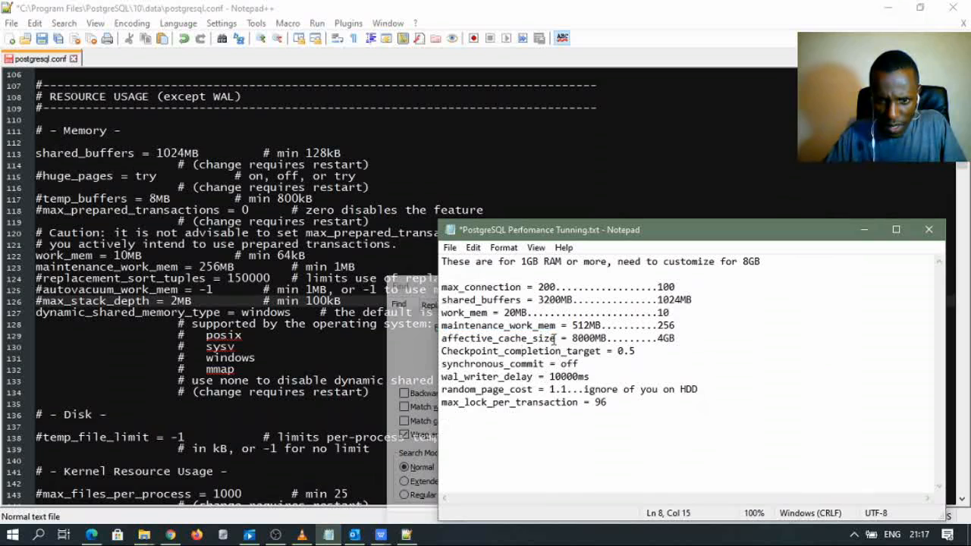
{"action": "left_click_drag", "start_coordinate": [554, 339], "coordinate": [434, 340]}
{"action": "key", "text": "ctrl+c"}
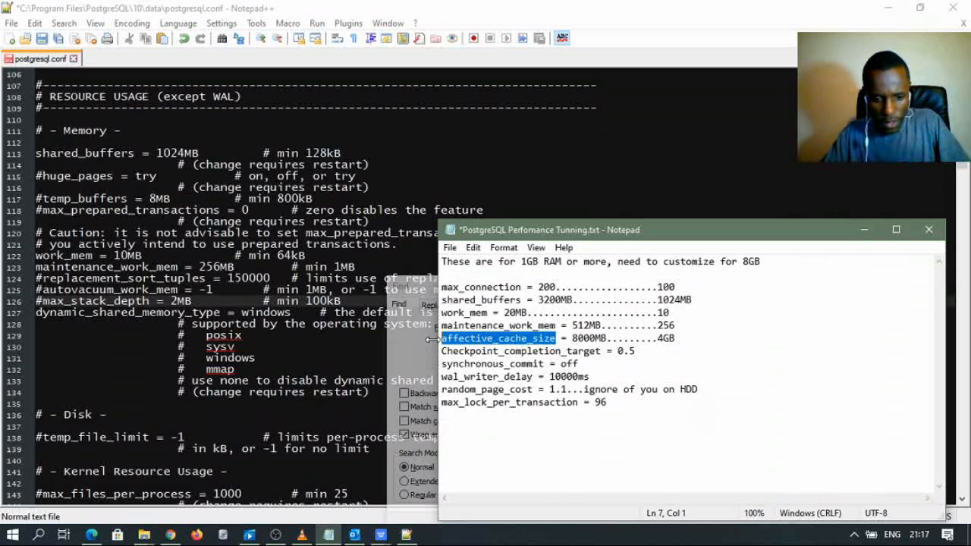
{"action": "double_click", "coordinate": [324, 243]}
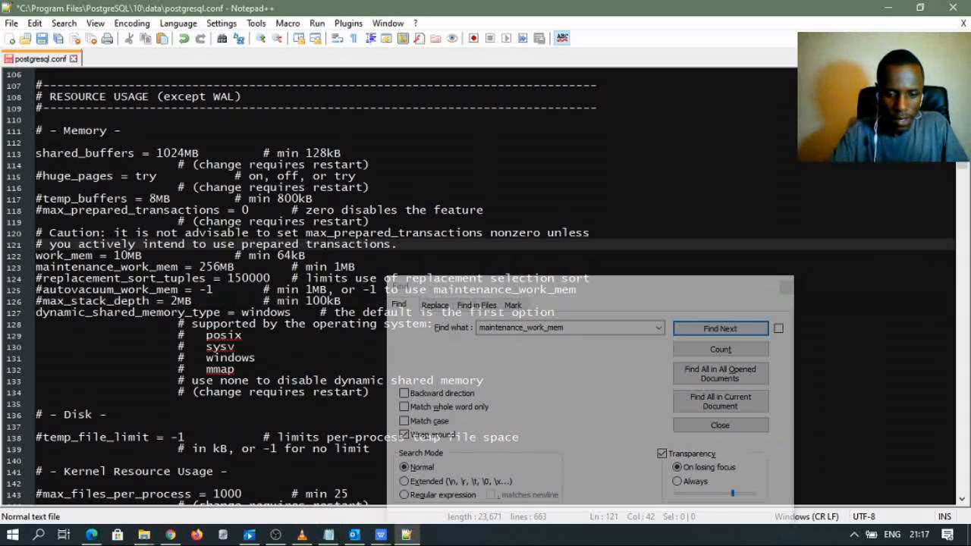
- Search for affective_cache_size, correct the term to effective_cache_size, and find the line
{"action": "key", "text": "ctrl+f"}
{"action": "key", "text": "ctrl+v"}
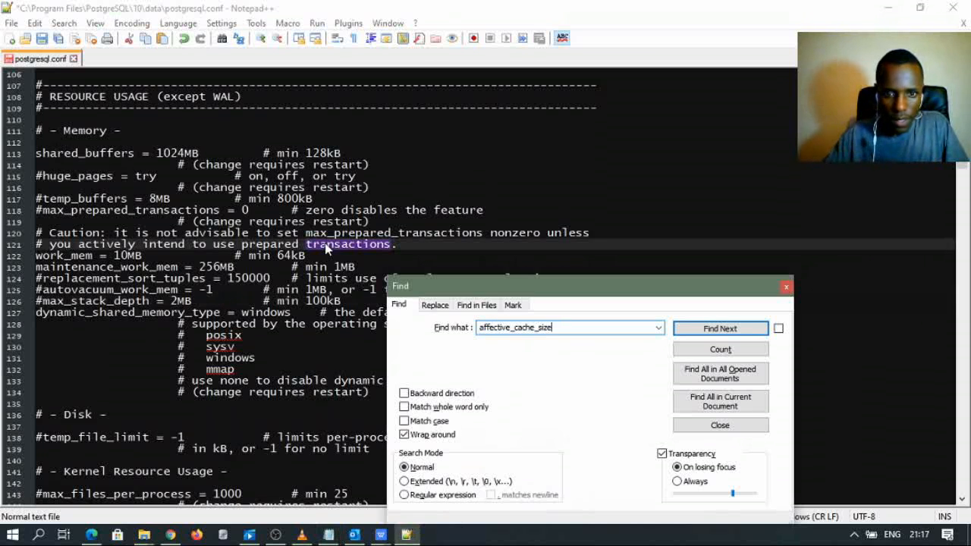
{"action": "left_click", "coordinate": [709, 334]}
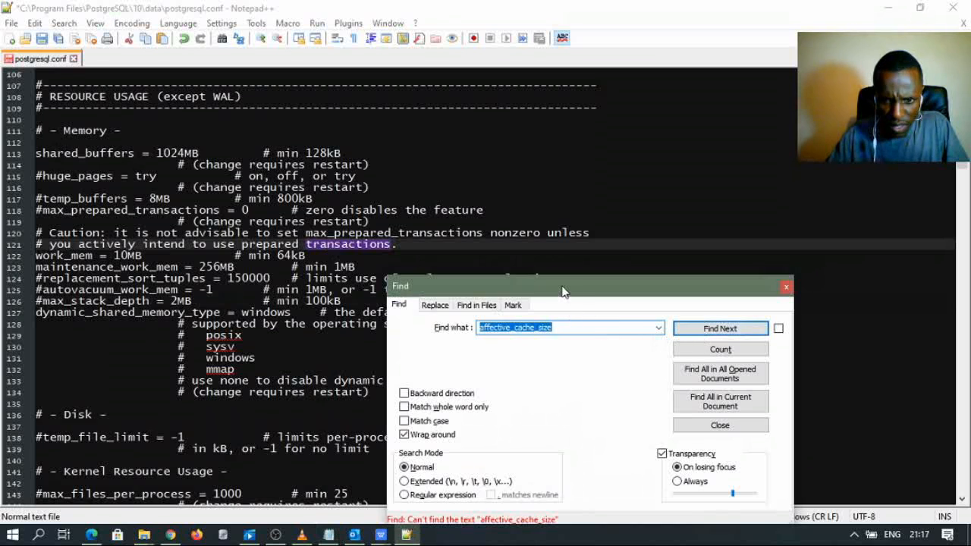
{"action": "left_click_drag", "start_coordinate": [564, 288], "coordinate": [568, 202]}
{"action": "left_click", "coordinate": [489, 240]}
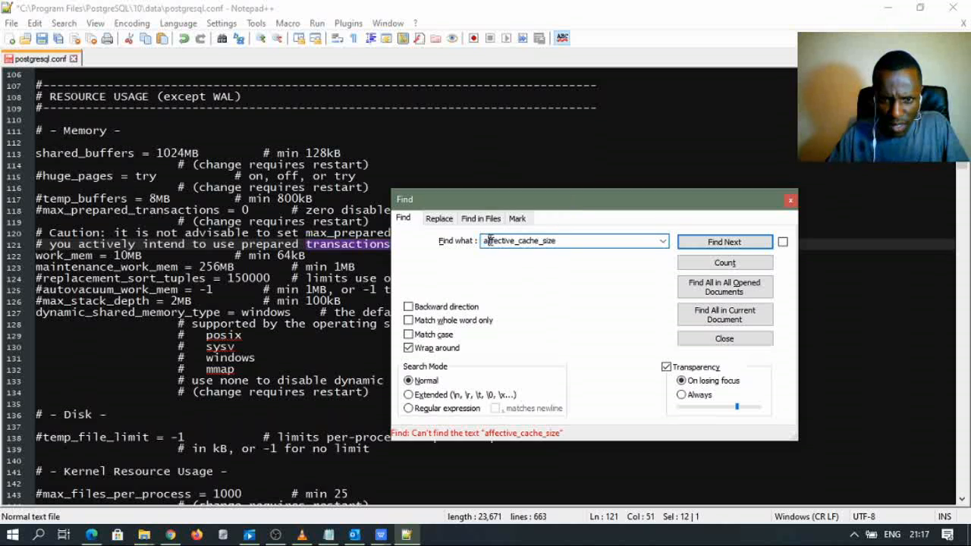
{"action": "key", "text": "BackSpace"}
{"action": "type", "text": "we"}
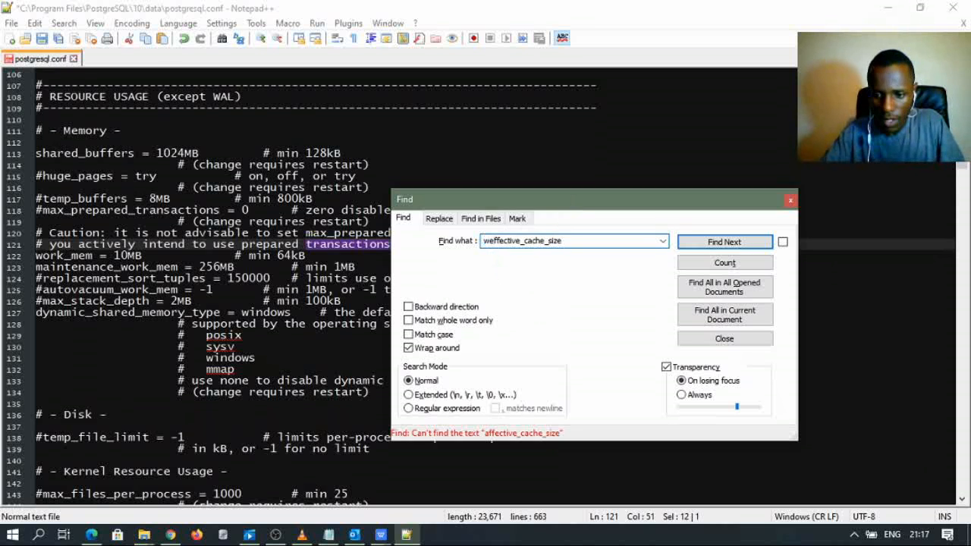
{"action": "key", "text": "BackSpace"}
{"action": "key", "text": "BackSpace"}
{"action": "type", "text": "e"}
{"action": "left_click", "coordinate": [740, 243]}
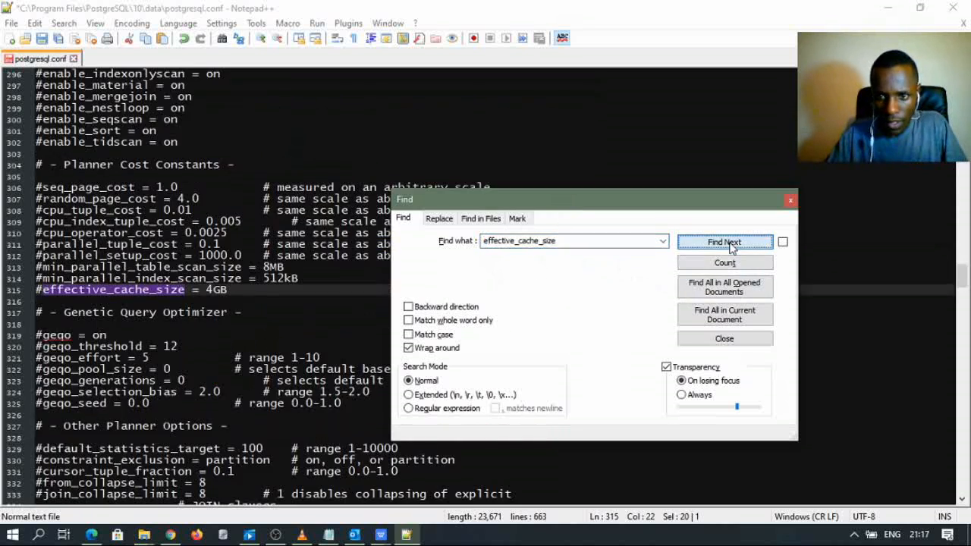
- Uncomment effective_cache_size = 4GB on line 315 and compare it with the tuning notes
{"action": "left_click", "coordinate": [50, 289]}
{"action": "key", "text": "BackSpace"}
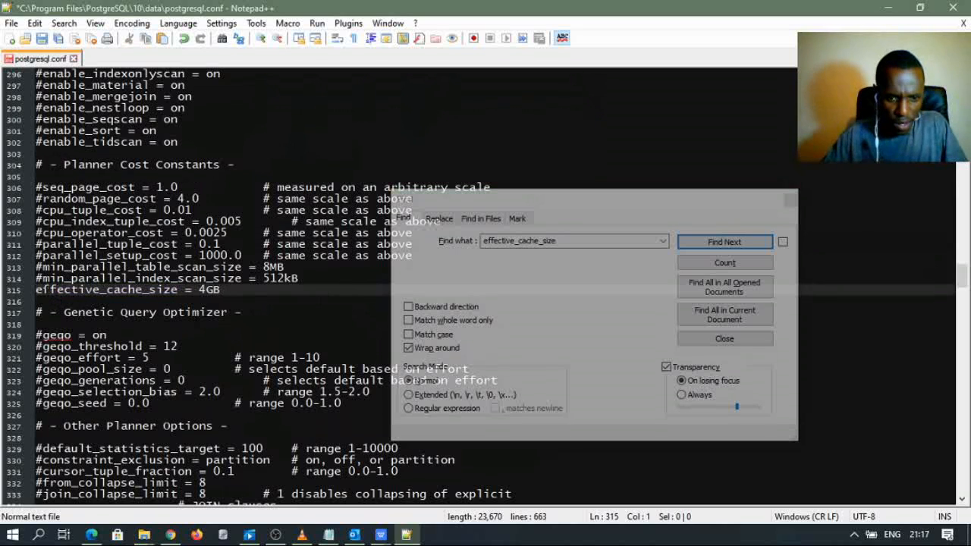
{"action": "left_click", "coordinate": [330, 535]}
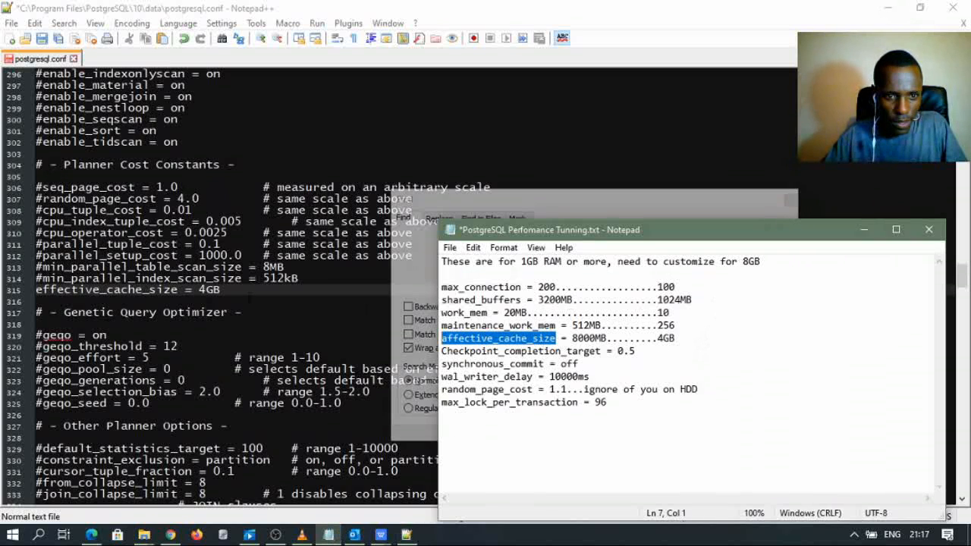
{"action": "left_click", "coordinate": [199, 288]}
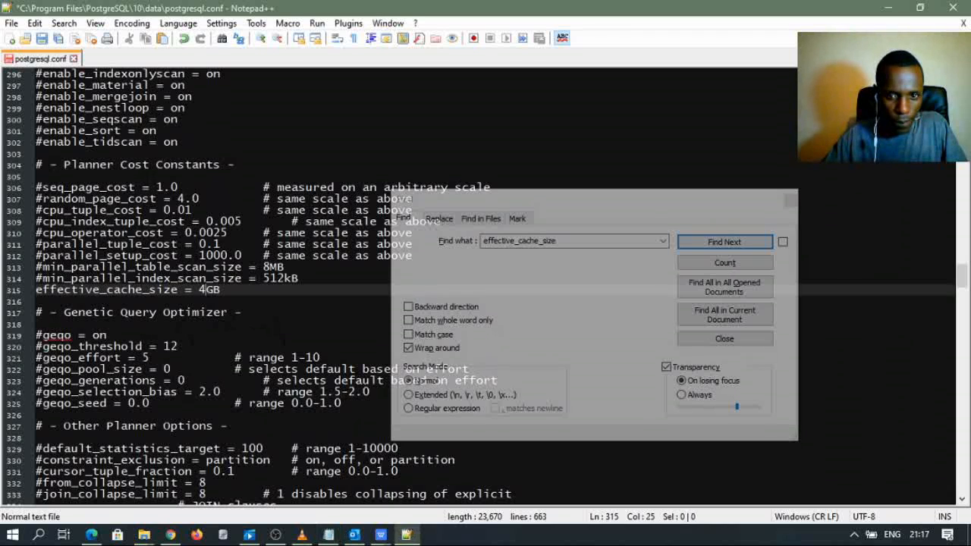
- Copy checkpoint_completion_target from the notes and find it in postgresql.conf
{"action": "left_click", "coordinate": [329, 535]}
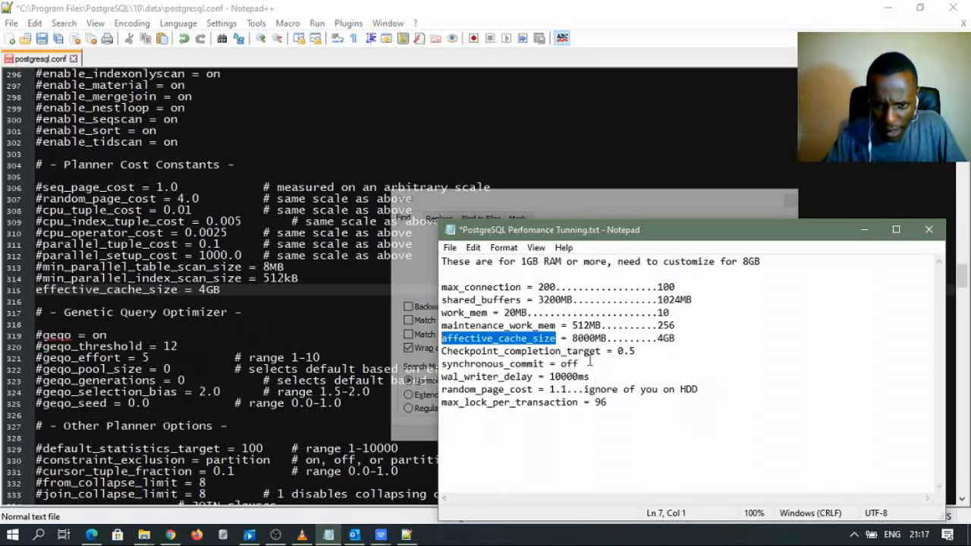
{"action": "left_click_drag", "start_coordinate": [600, 353], "coordinate": [441, 354]}
{"action": "key", "text": "ctrl+c"}
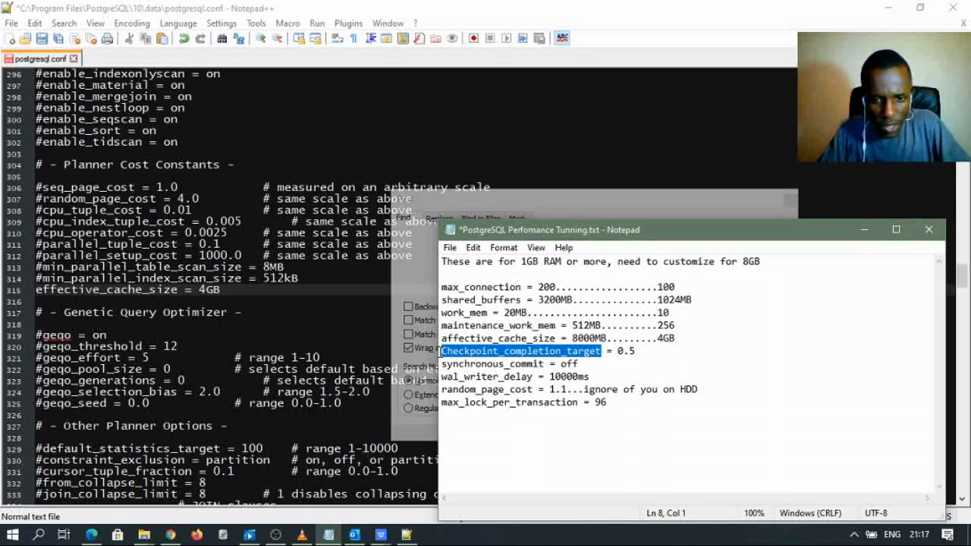
{"action": "left_click", "coordinate": [312, 233]}
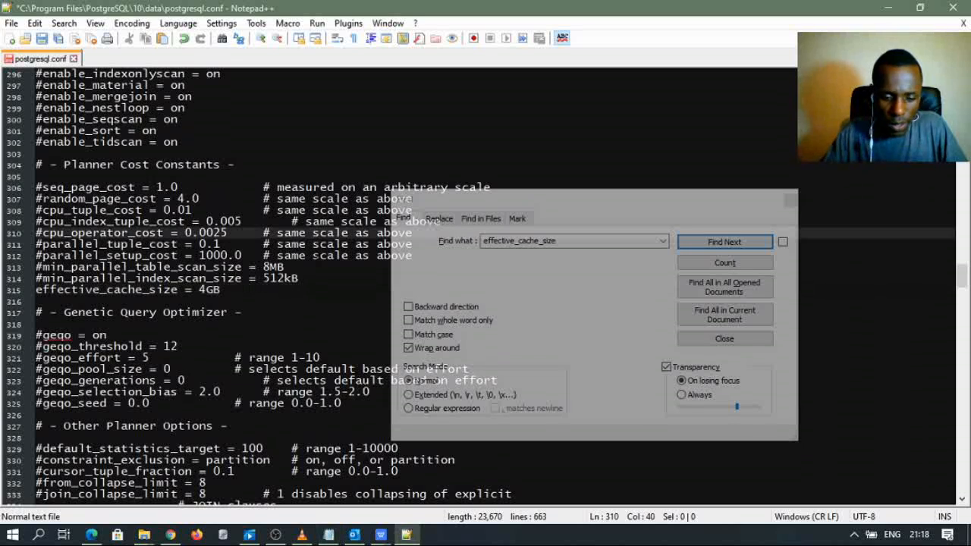
{"action": "key", "text": "ctrl+f"}
{"action": "key", "text": "ctrl+v"}
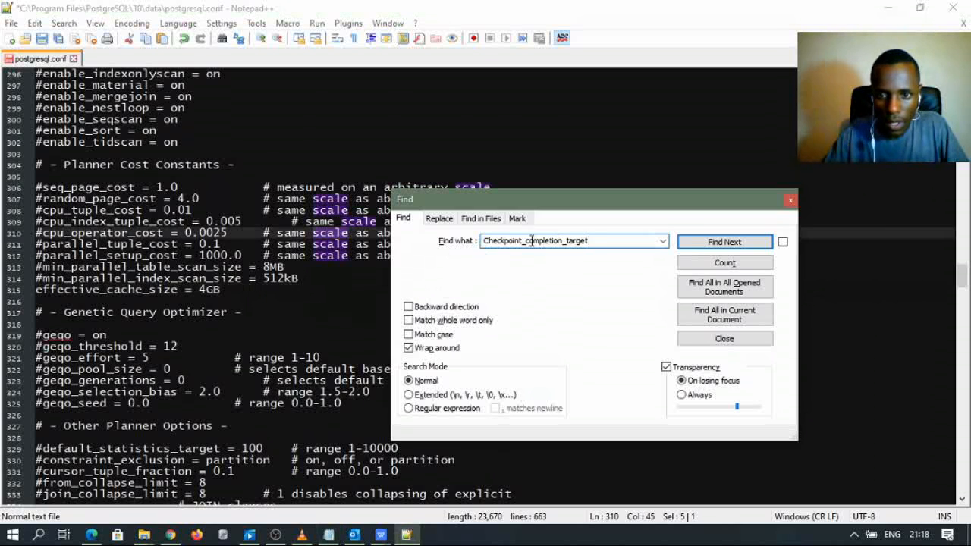
{"action": "left_click", "coordinate": [724, 241]}
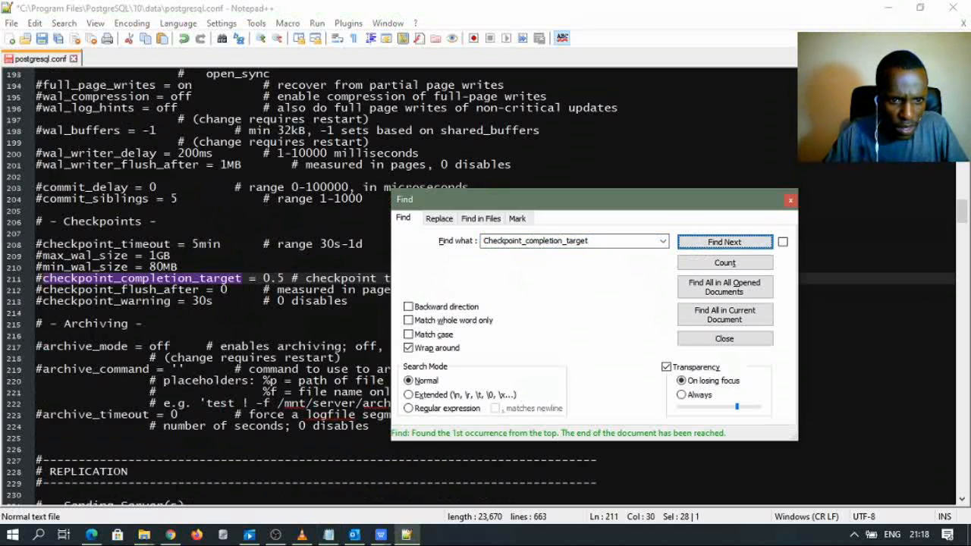
{"action": "left_click_drag", "start_coordinate": [489, 201], "coordinate": [494, 237]}
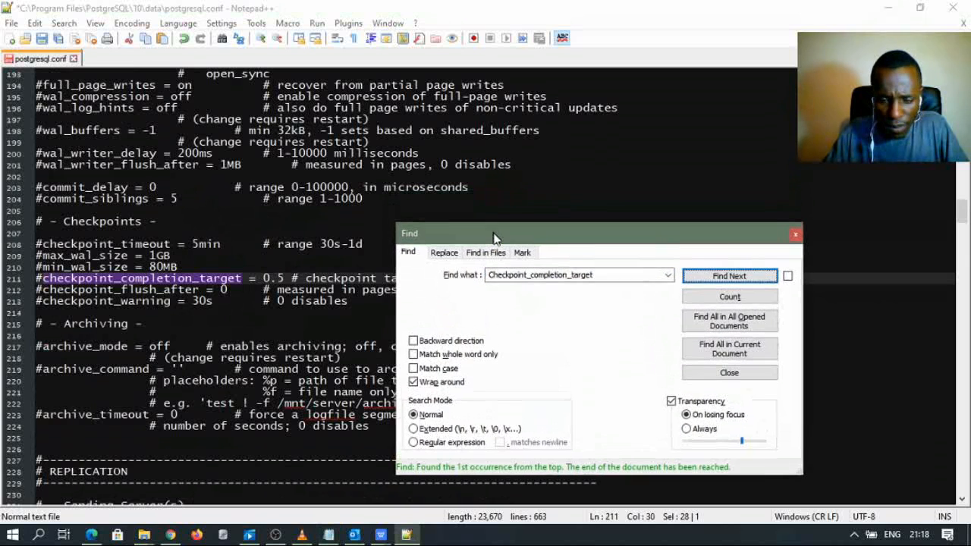
- Uncomment checkpoint_completion_target = 0.5 on line 211
{"action": "left_click", "coordinate": [331, 535]}
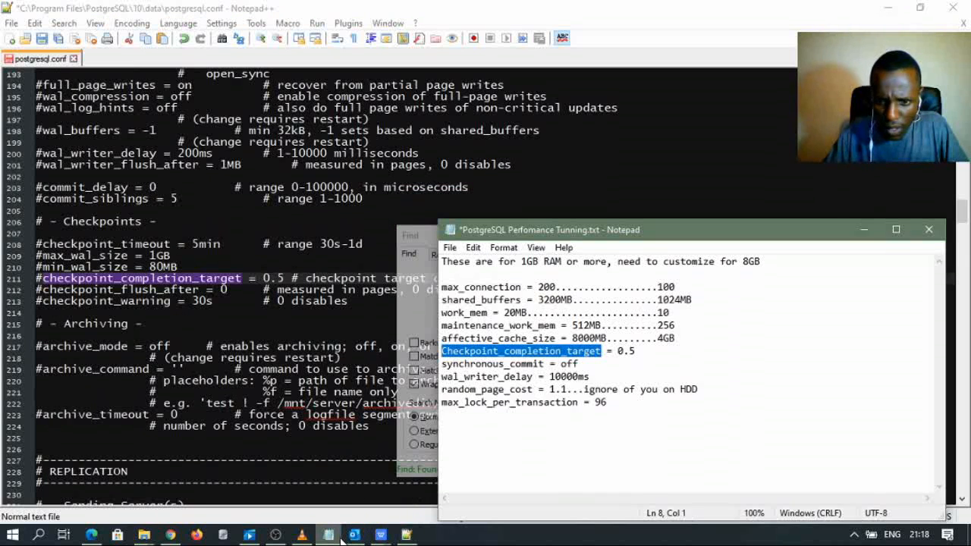
{"action": "left_click", "coordinate": [342, 537]}
{"action": "left_click", "coordinate": [508, 231]}
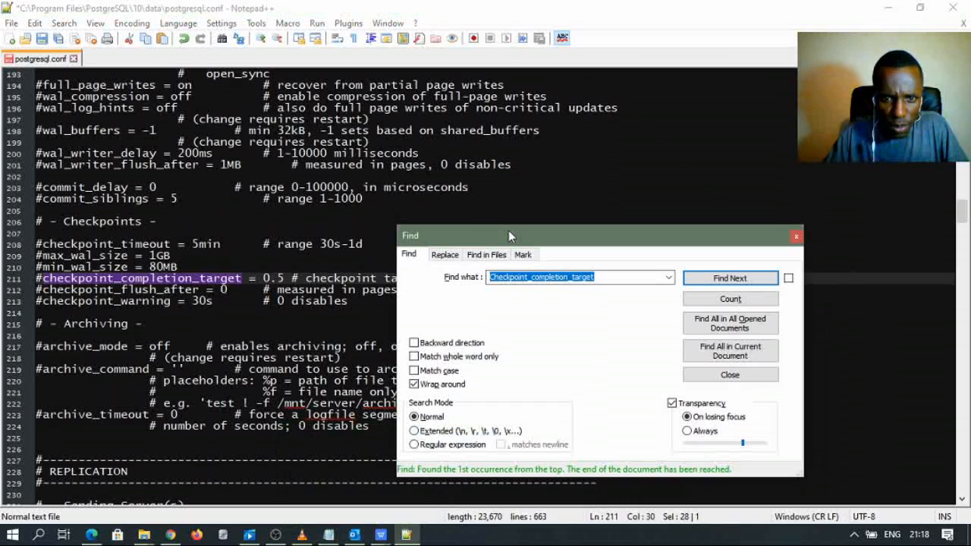
{"action": "left_click_drag", "start_coordinate": [510, 232], "coordinate": [536, 264]}
{"action": "left_click", "coordinate": [44, 280]}
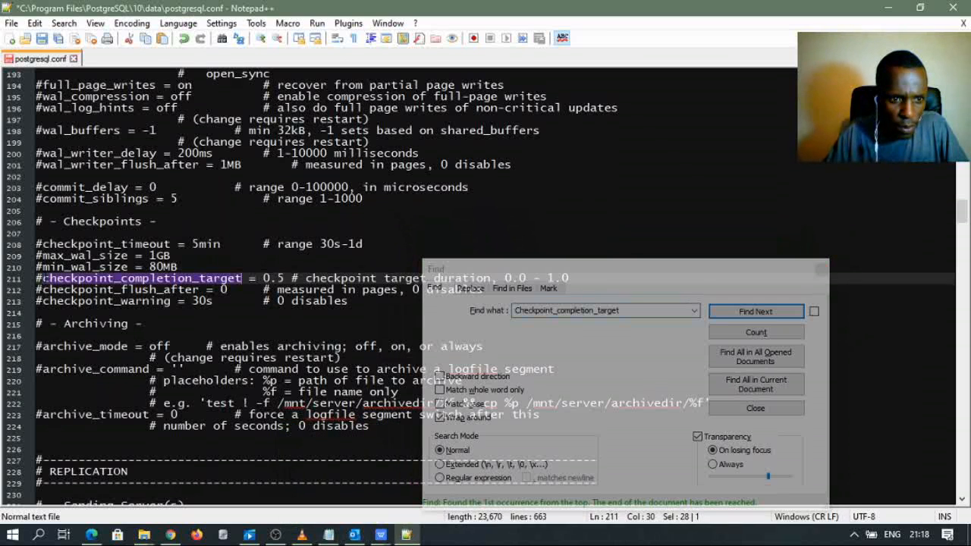
{"action": "key", "text": "BackSpace"}
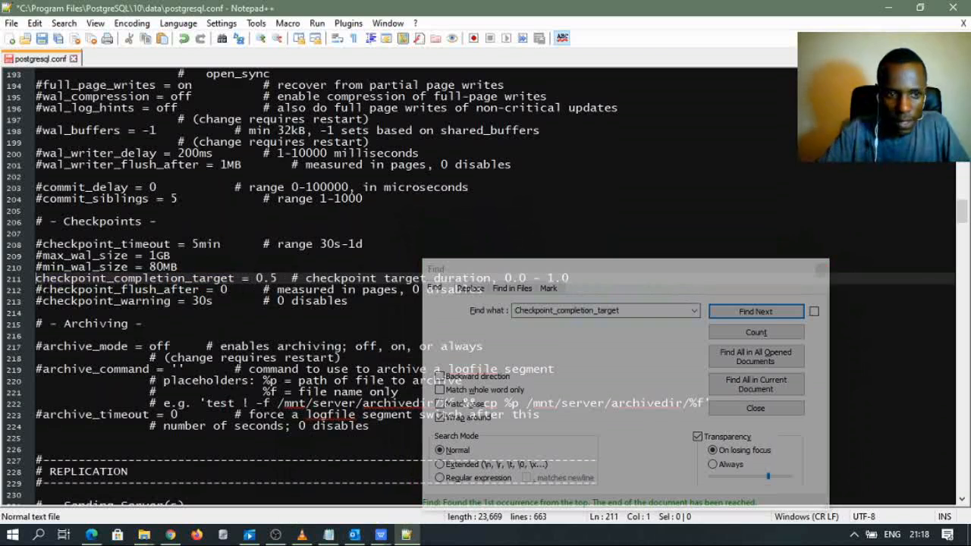
- Select the synchronous_commit name in the tuning notes
{"action": "left_click", "coordinate": [170, 369]}
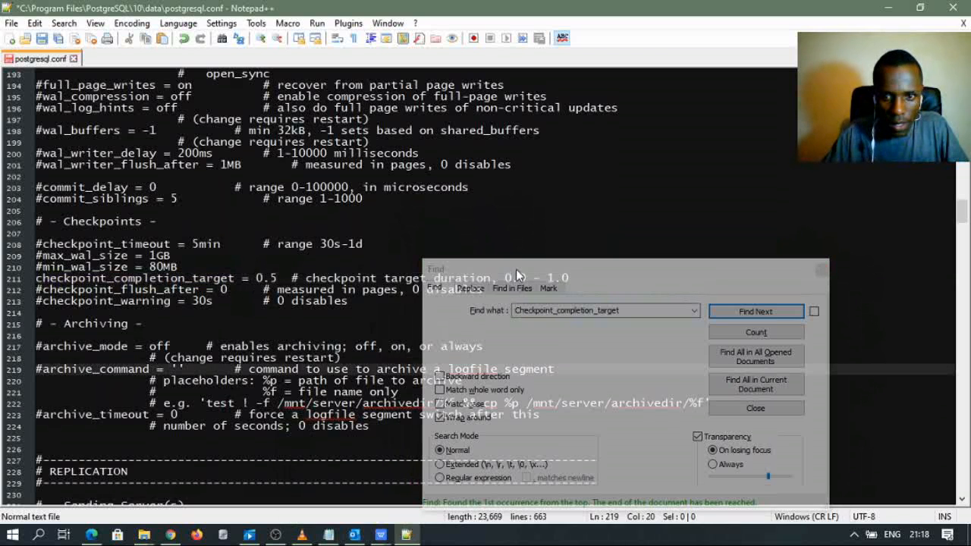
{"action": "left_click_drag", "start_coordinate": [515, 269], "coordinate": [477, 310]}
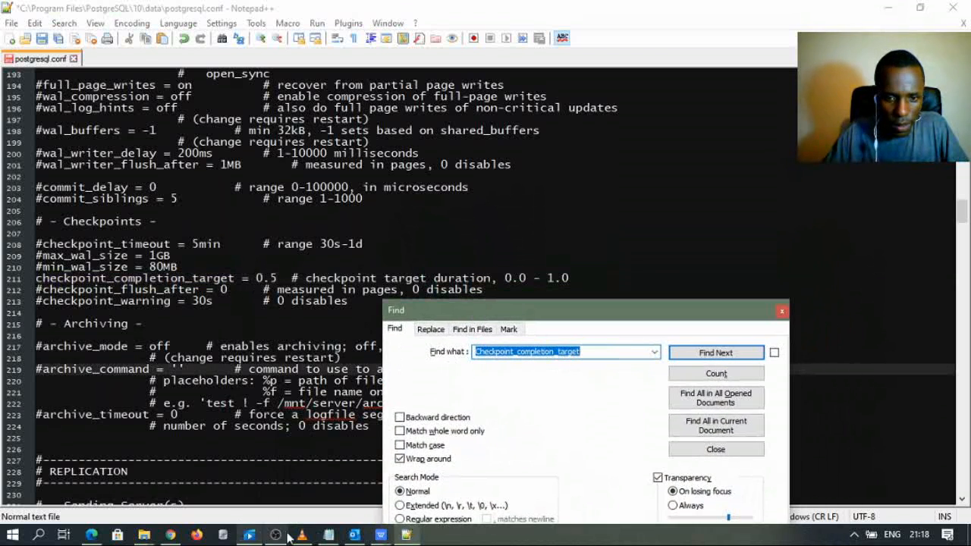
{"action": "key", "text": "alt+Tab"}
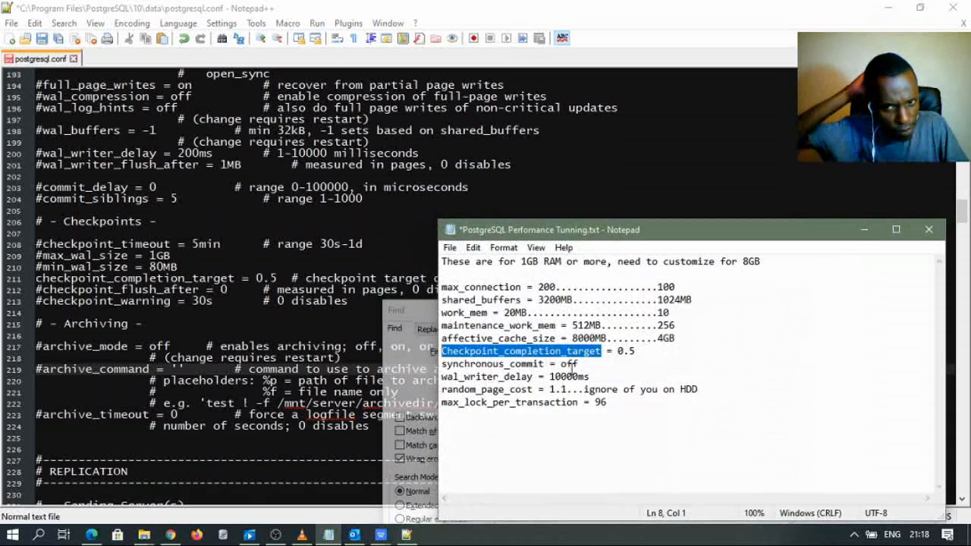
{"action": "left_click_drag", "start_coordinate": [582, 363], "coordinate": [439, 365]}
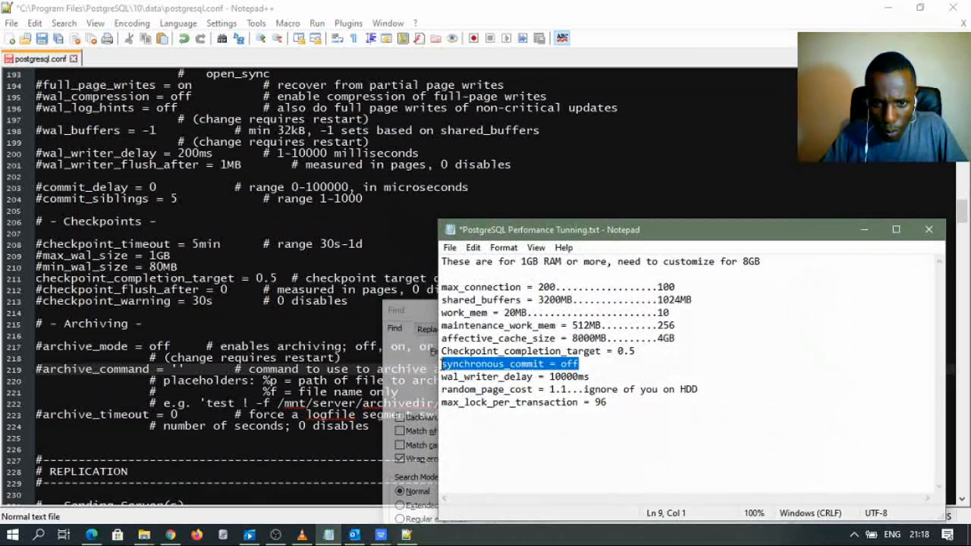
{"action": "double_click", "coordinate": [543, 364]}
{"action": "key", "text": "ctrl+c"}
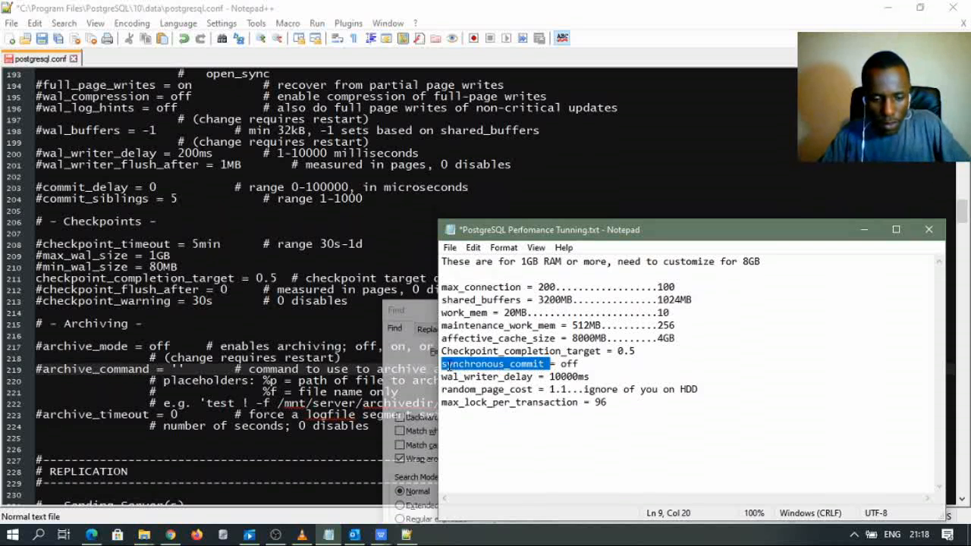
{"action": "left_click", "coordinate": [385, 209]}
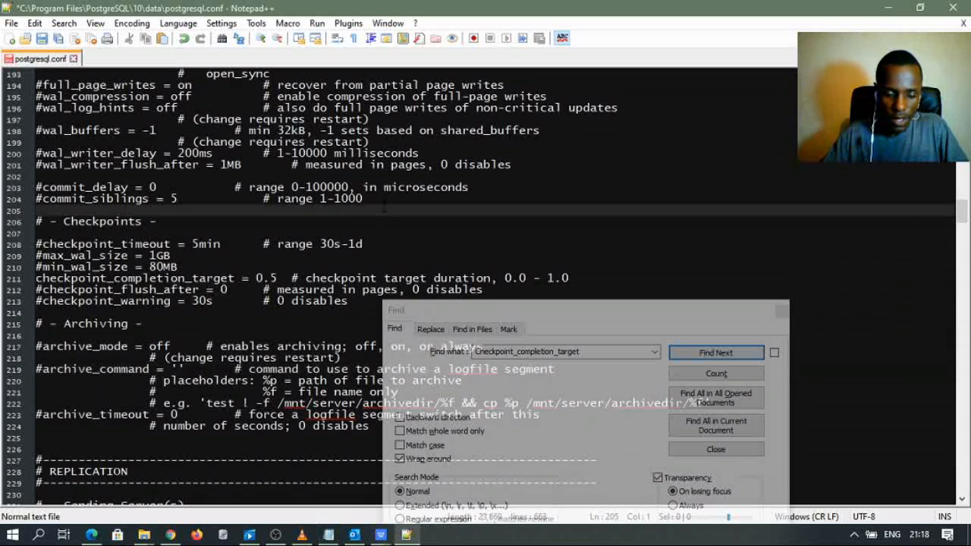
- Find synchronous_commit on line 185, uncomment it, and change its value from on to off
{"action": "left_click", "coordinate": [677, 307]}
{"action": "key", "text": "ctrl+v"}
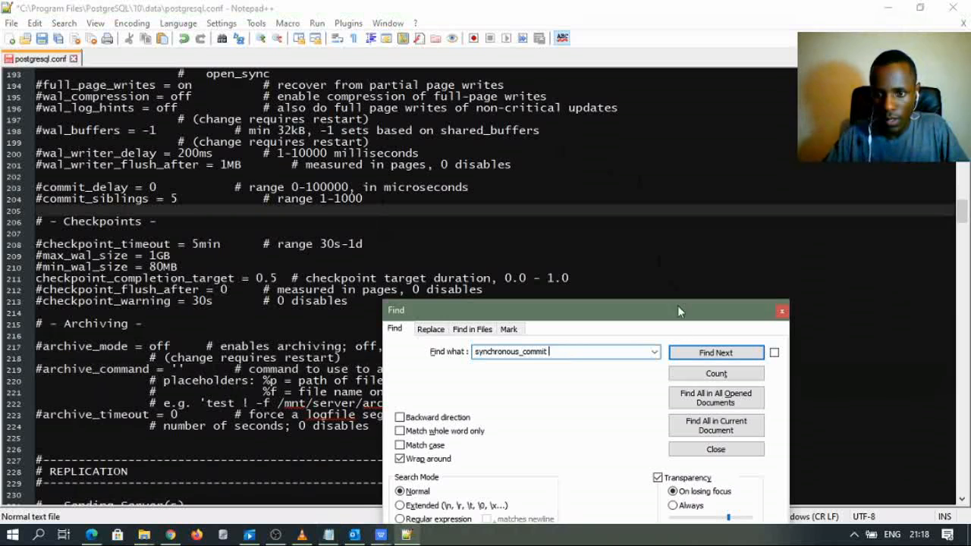
{"action": "left_click", "coordinate": [694, 354]}
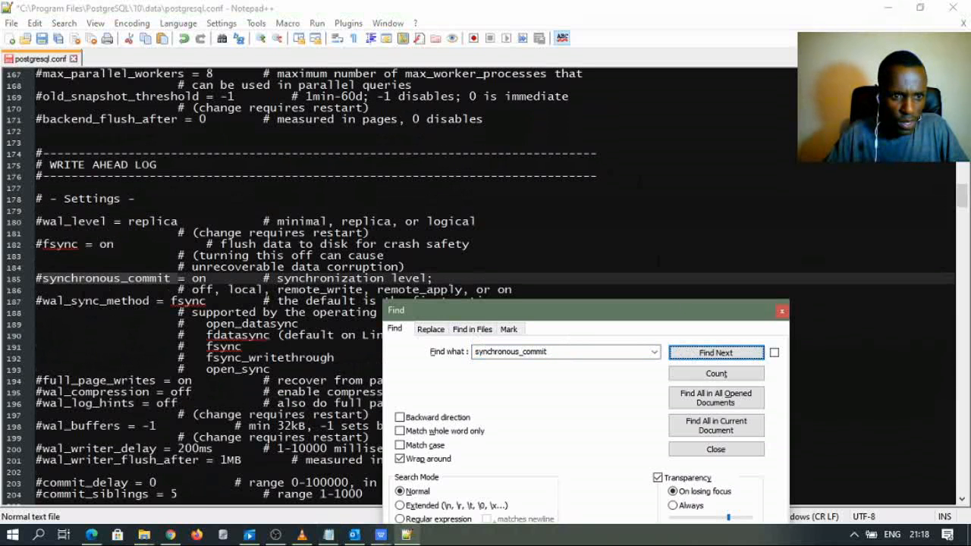
{"action": "left_click", "coordinate": [43, 279]}
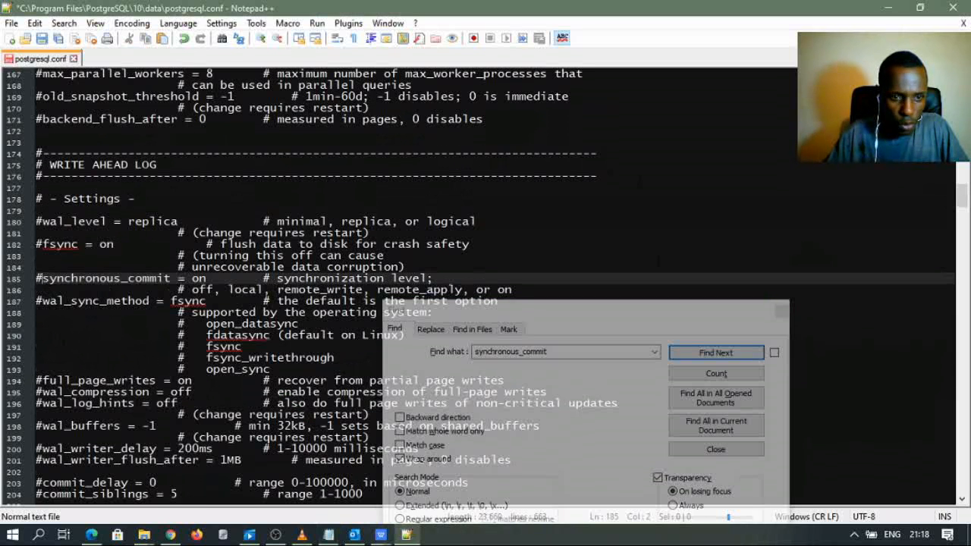
{"action": "key", "text": "BackSpace"}
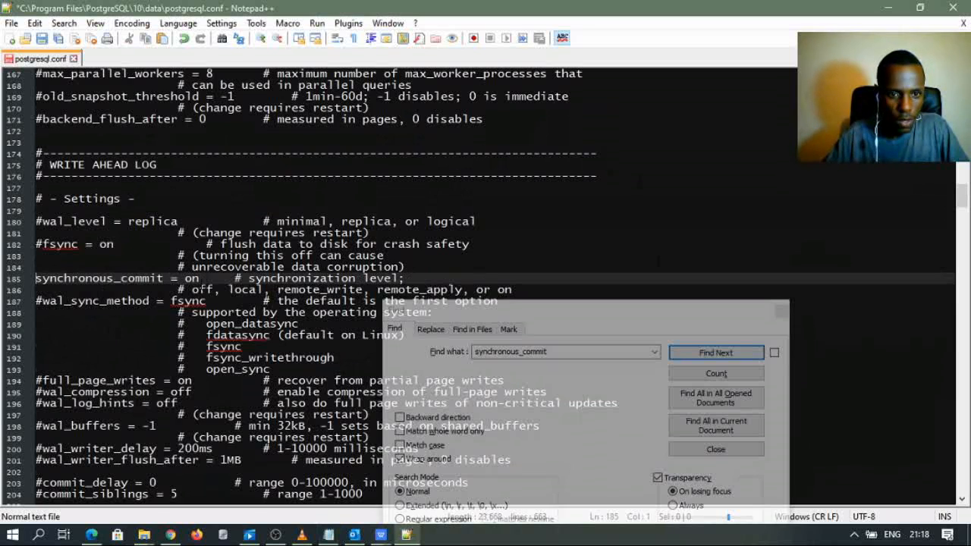
{"action": "left_click", "coordinate": [209, 279]}
{"action": "key", "text": "BackSpace"}
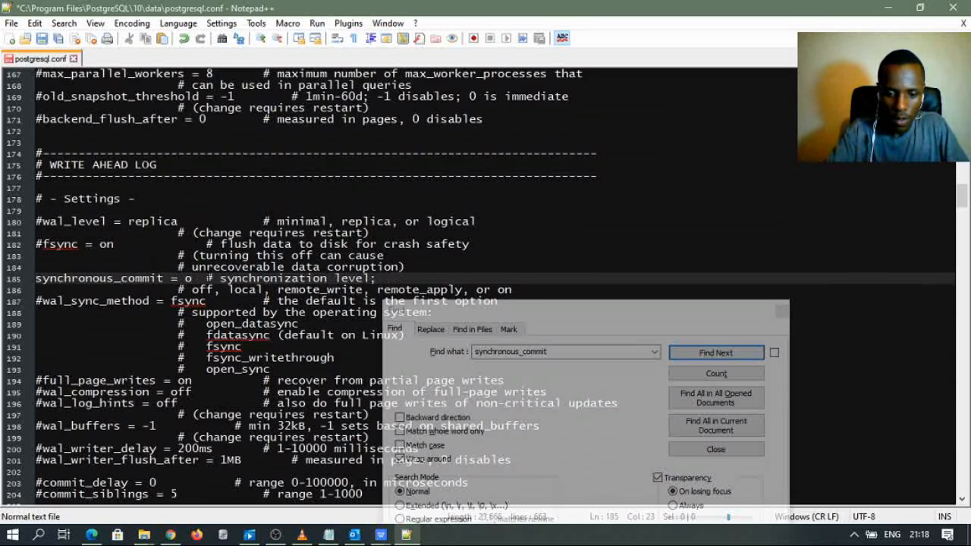
{"action": "type", "text": "ff"}
{"action": "left_click", "coordinate": [256, 255]}
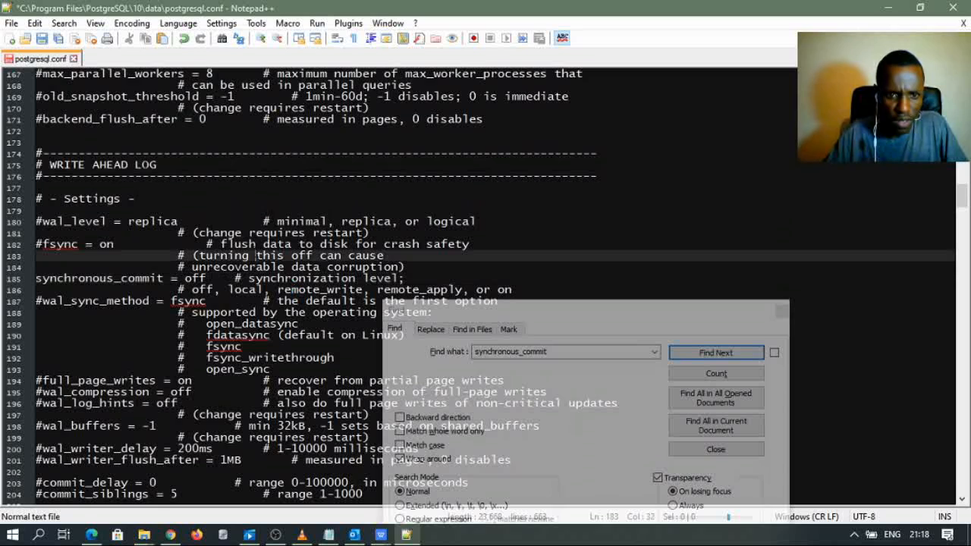
{"action": "left_click", "coordinate": [536, 317]}
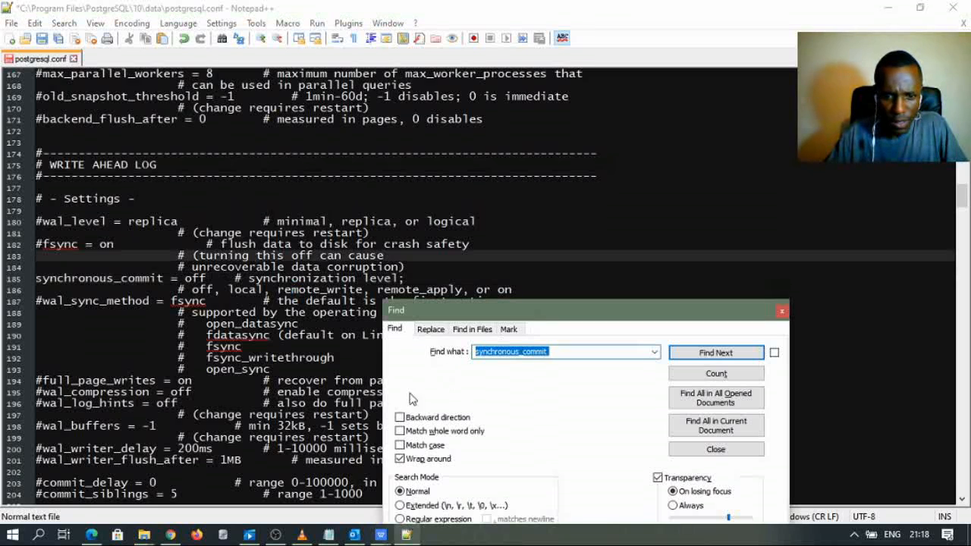
- Select wal_writer_delay in the tuning notes and reopen Find in postgresql.conf
{"action": "left_click", "coordinate": [329, 535]}
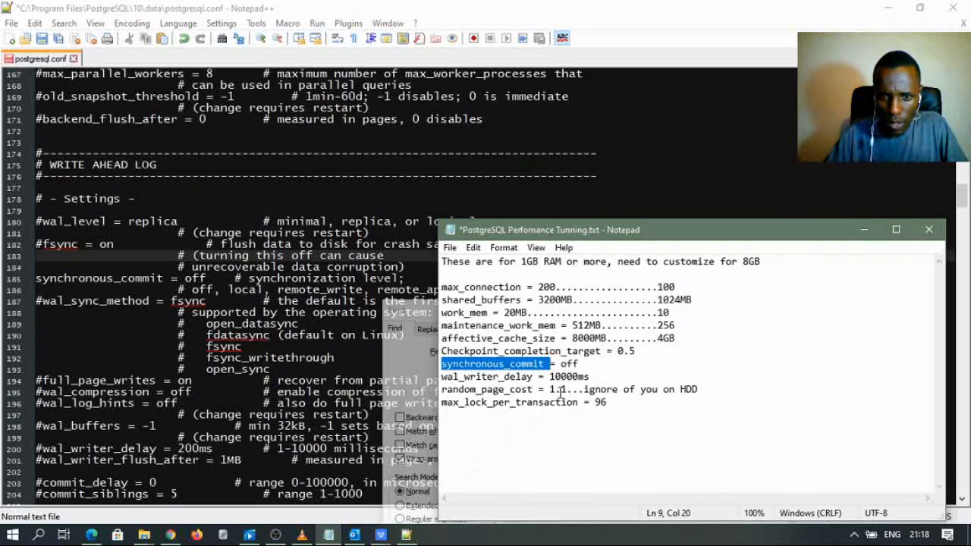
{"action": "left_click_drag", "start_coordinate": [590, 376], "coordinate": [426, 381]}
{"action": "key", "text": "ctrl+c"}
{"action": "left_click", "coordinate": [522, 389]}
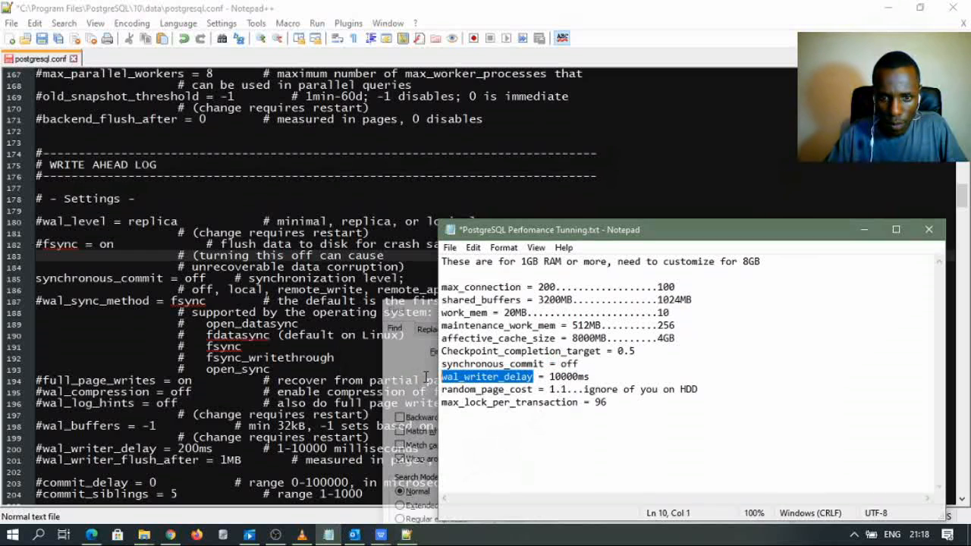
{"action": "left_click", "coordinate": [179, 243]}
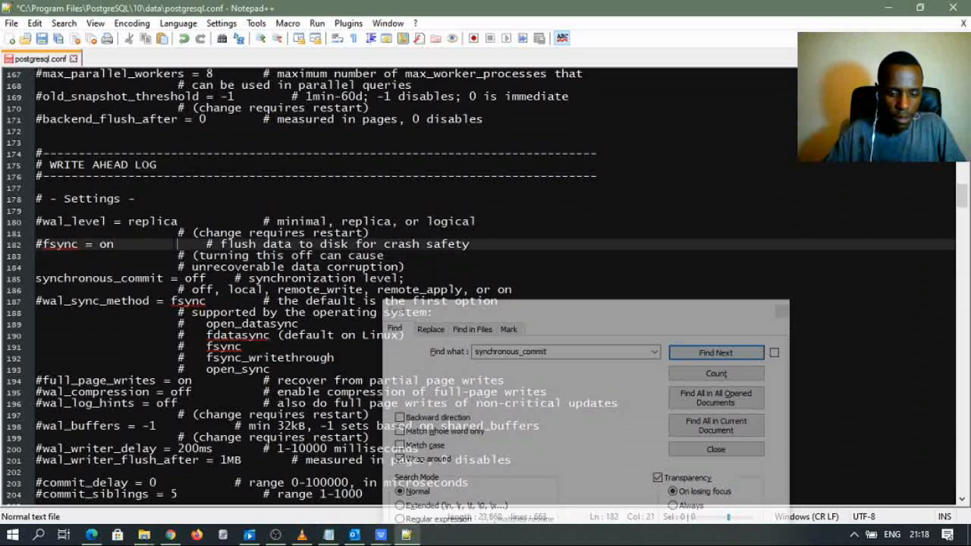
{"action": "key", "text": "ctrl+f"}
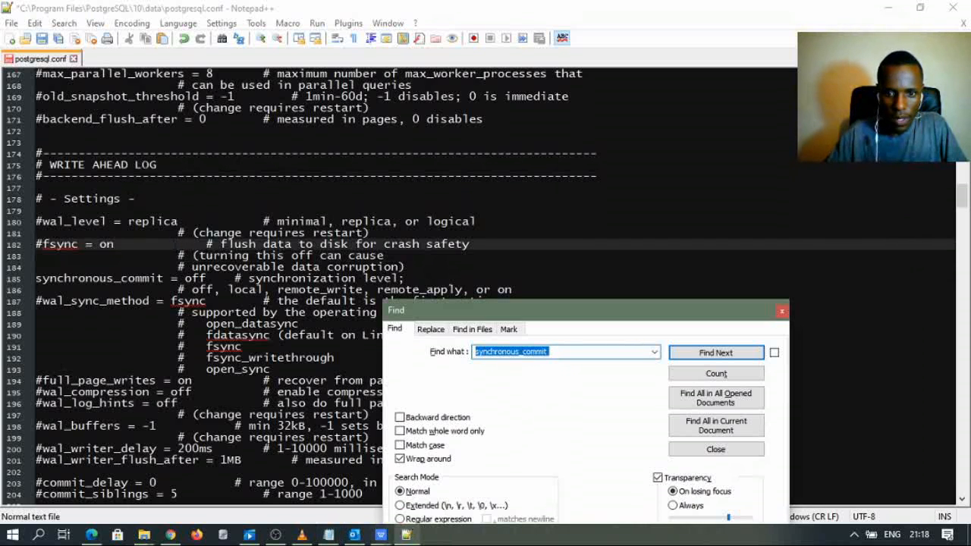
- Find wal_writer_delay on line 200 and uncomment it, undoing an accidental line join
{"action": "key", "text": "ctrl+v"}
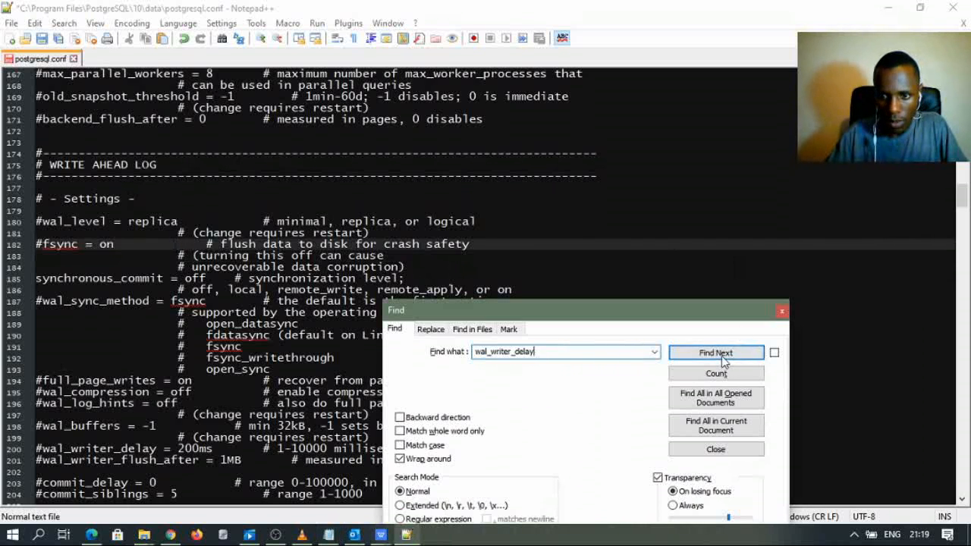
{"action": "left_click", "coordinate": [723, 355]}
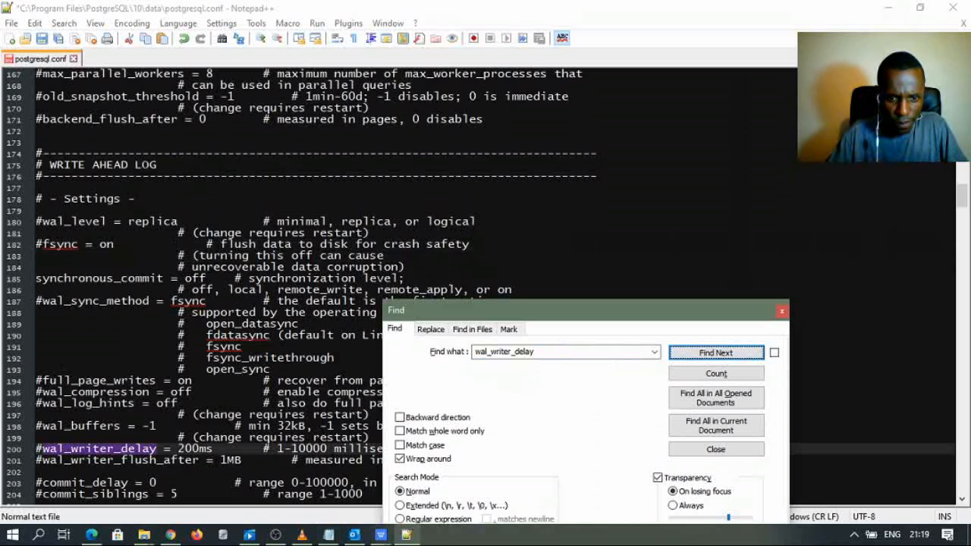
{"action": "left_click", "coordinate": [328, 535]}
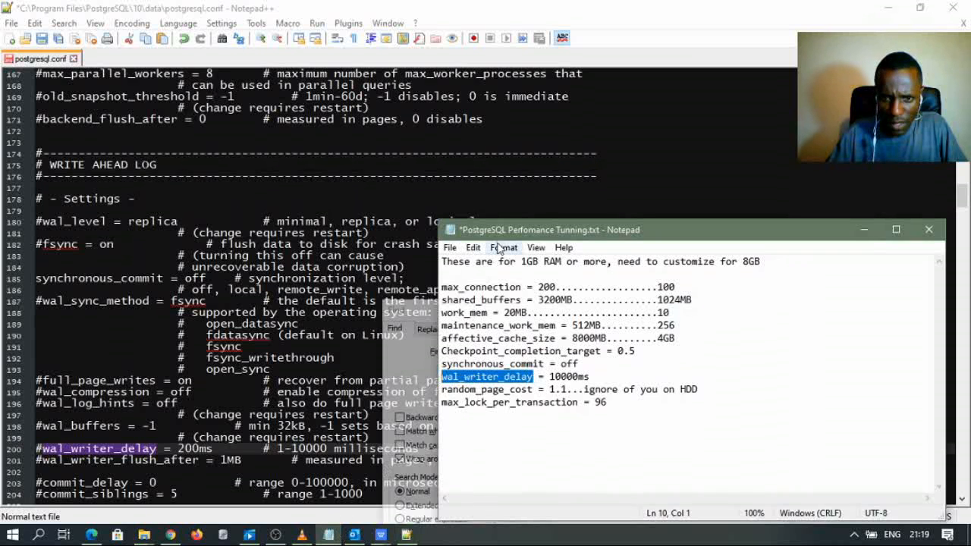
{"action": "left_click_drag", "start_coordinate": [516, 227], "coordinate": [539, 218]}
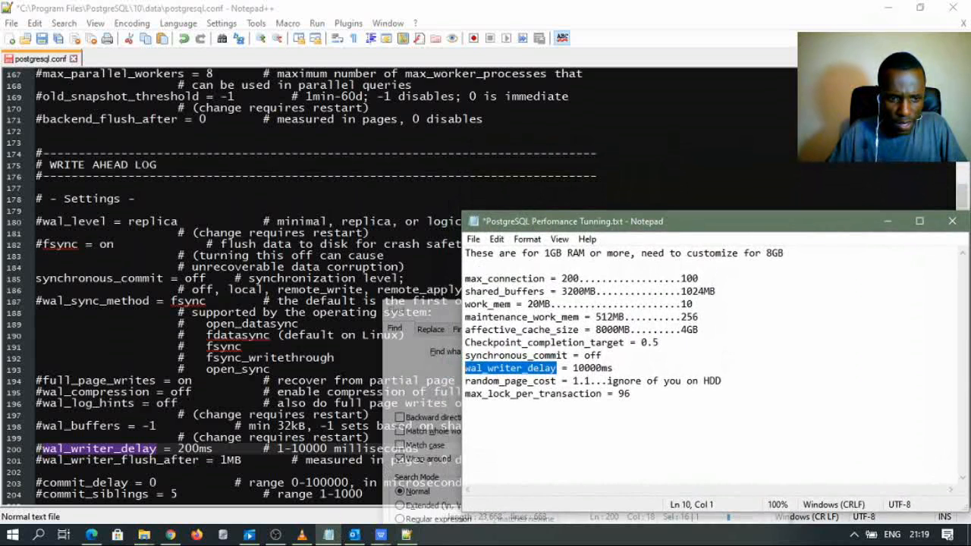
{"action": "left_click", "coordinate": [47, 448]}
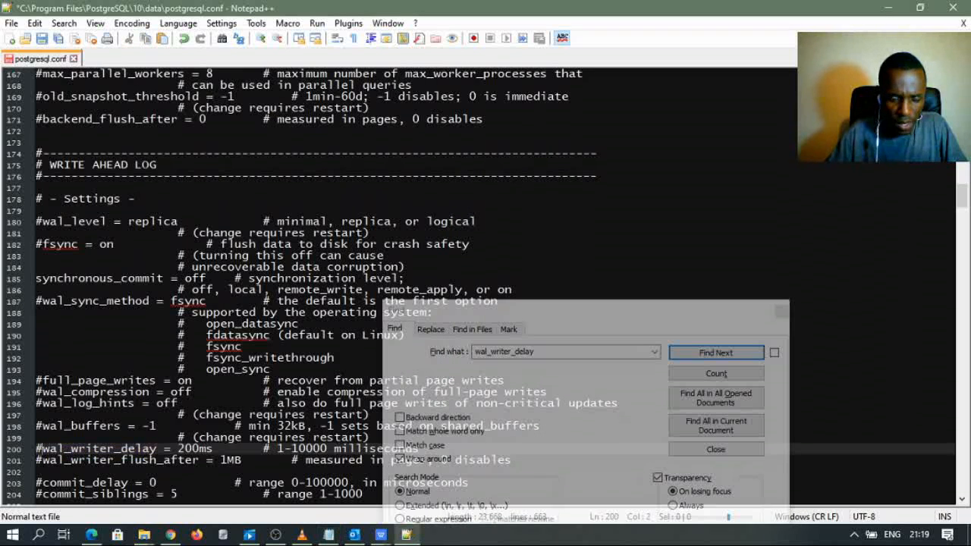
{"action": "key", "text": "BackSpace"}
{"action": "key", "text": "BackSpace"}
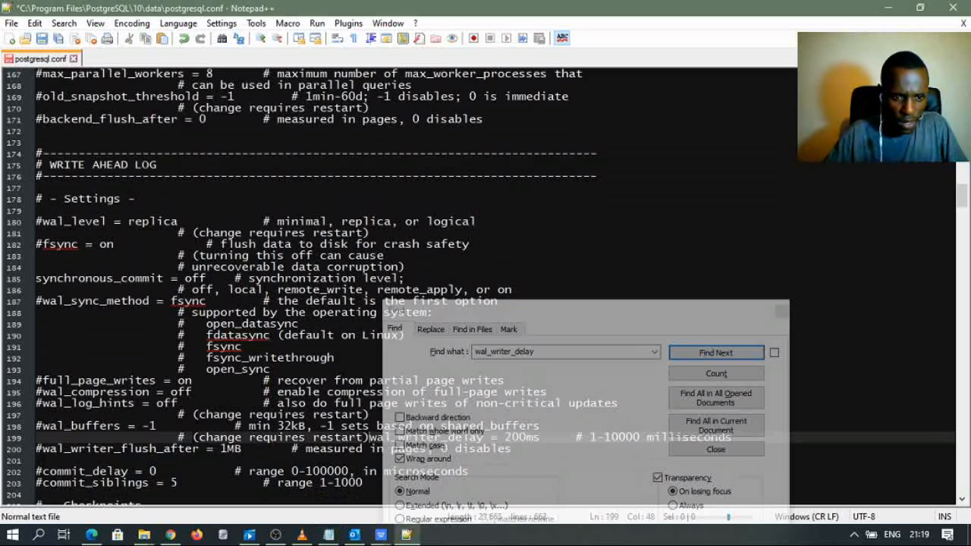
{"action": "key", "text": "ctrl+z"}
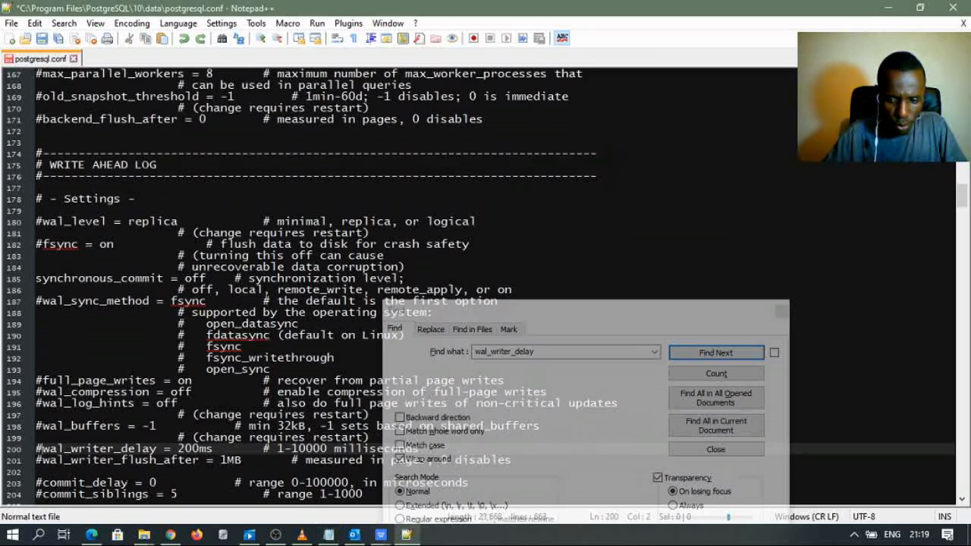
{"action": "key", "text": "BackSpace"}
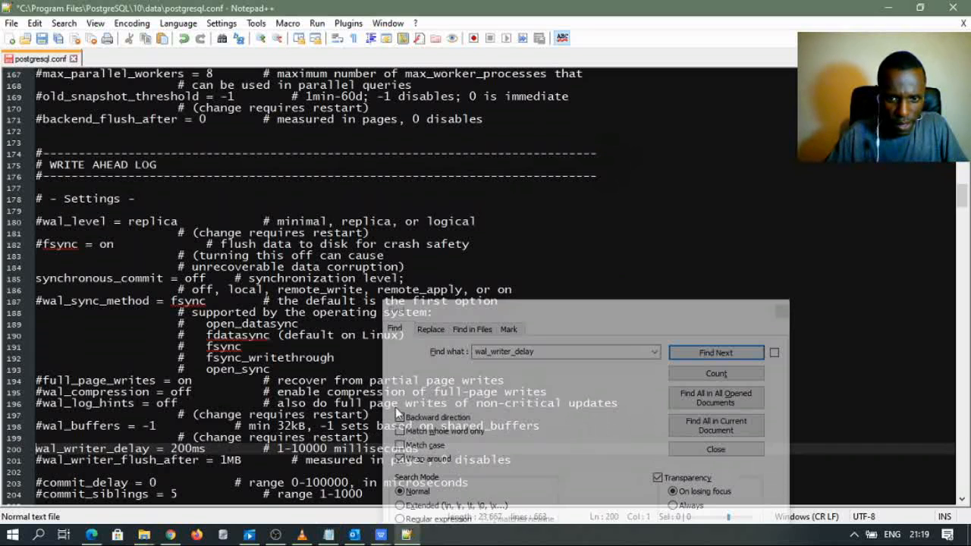
- Change the wal_writer_delay value from 200ms to 5000ms
{"action": "left_click_drag", "start_coordinate": [546, 317], "coordinate": [573, 495]}
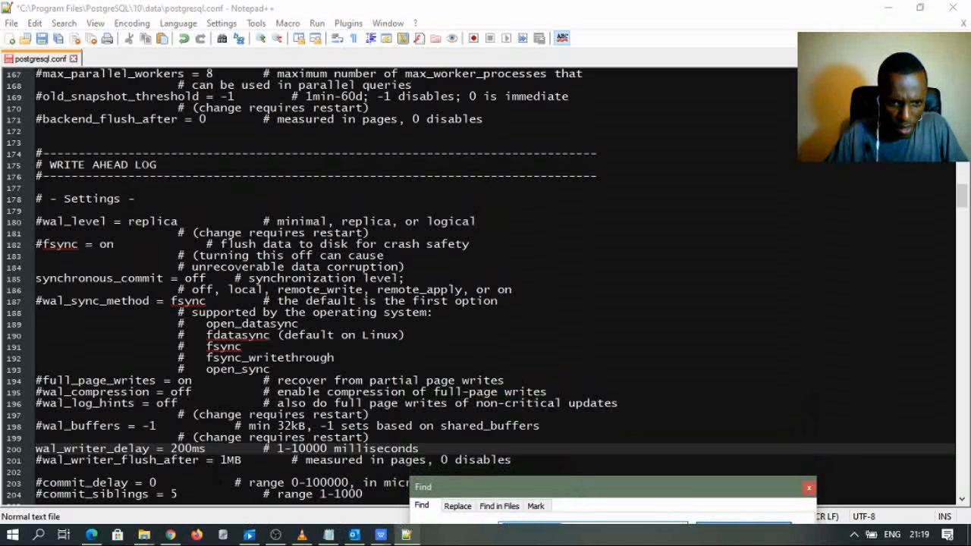
{"action": "scroll", "coordinate": [417, 288], "scroll_direction": "down", "scroll_amount": 1}
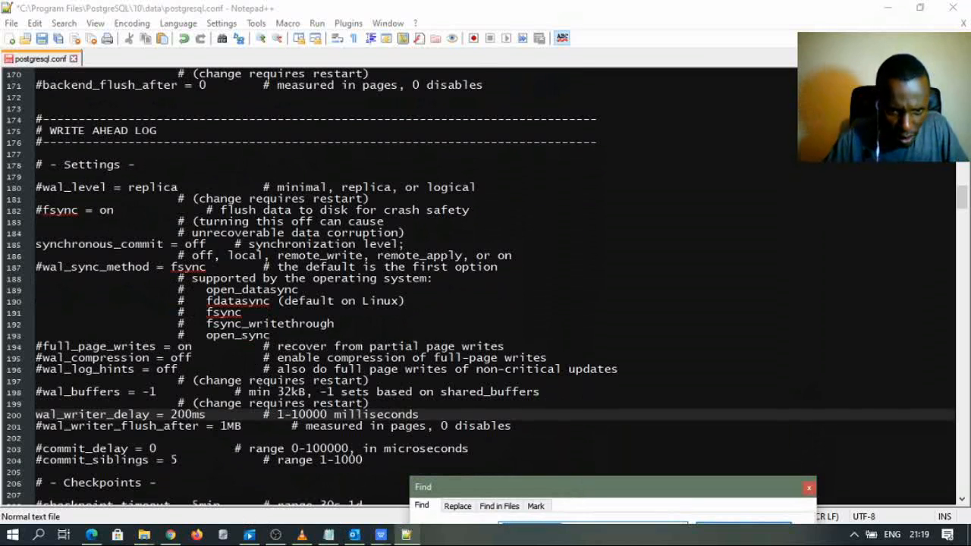
{"action": "left_click", "coordinate": [182, 414]}
{"action": "key", "text": "BackSpace"}
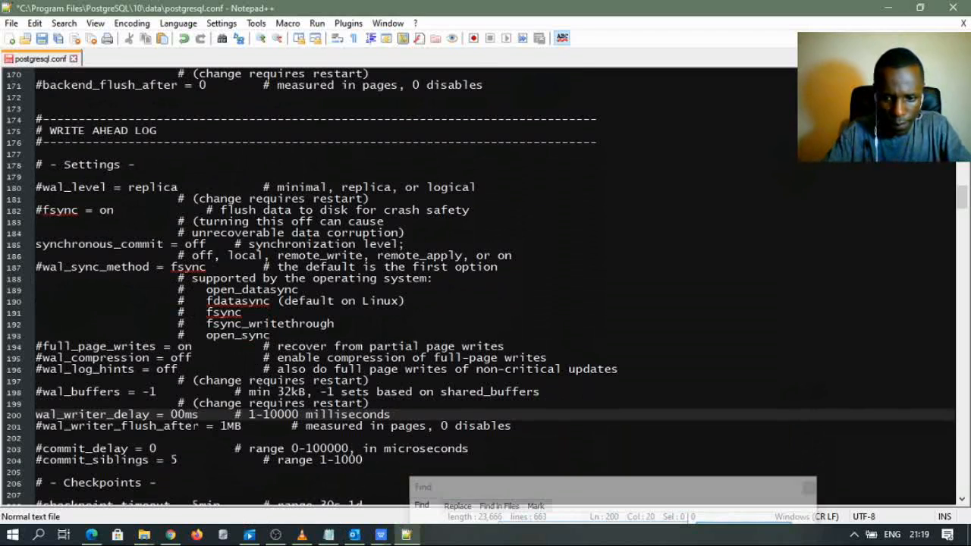
{"action": "type", "text": "50"}
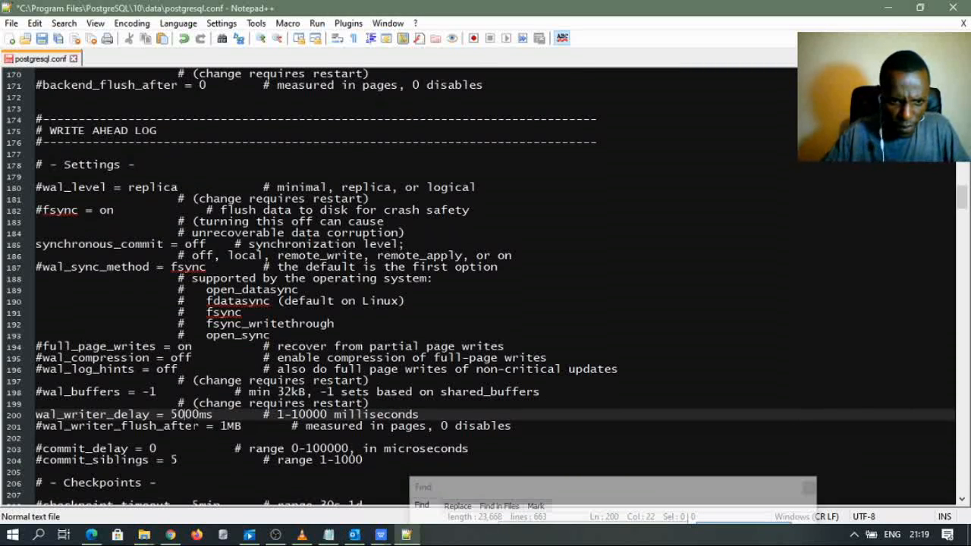
{"action": "left_click", "coordinate": [370, 381]}
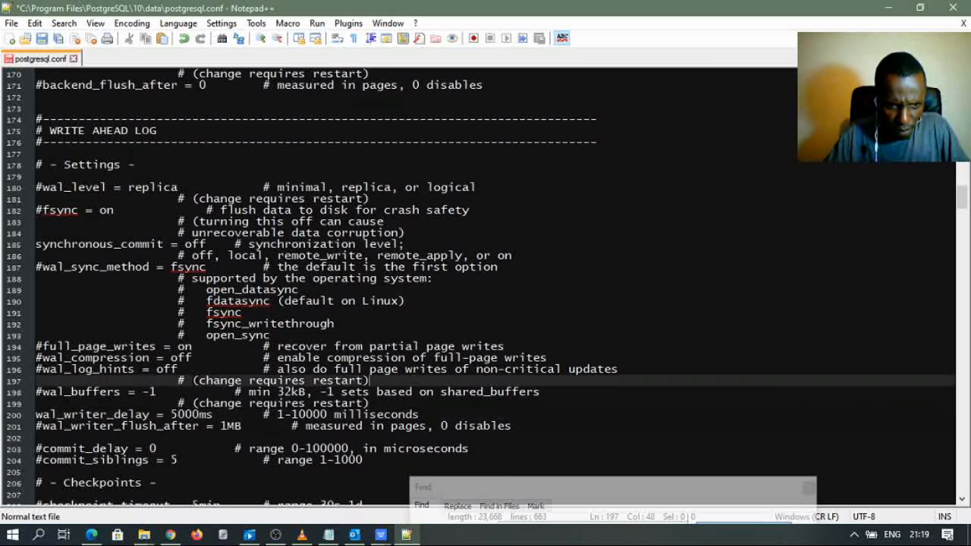
{"action": "scroll", "coordinate": [485, 455], "scroll_direction": "down", "scroll_amount": 1}
{"action": "left_click_drag", "start_coordinate": [485, 487], "coordinate": [524, 245]}
{"action": "left_click", "coordinate": [328, 535]}
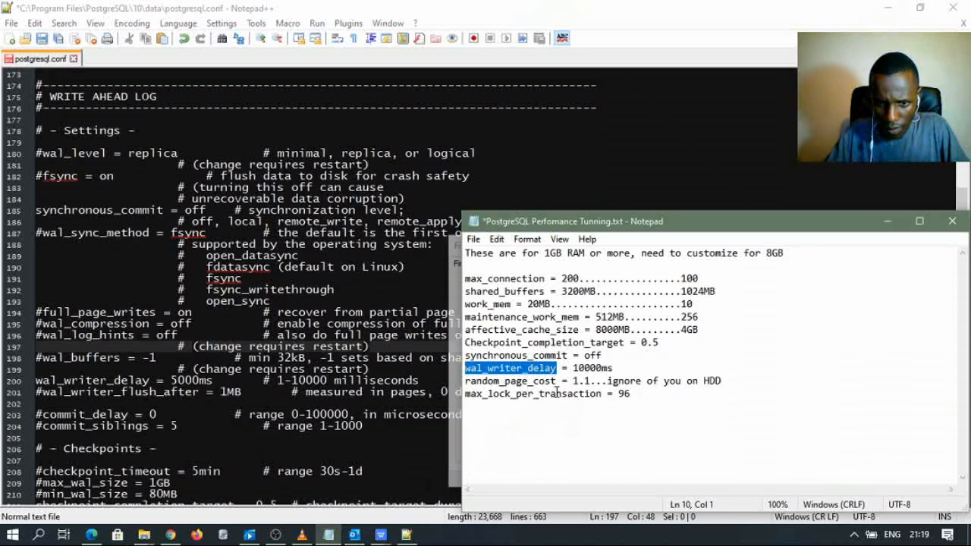
- Find random_page_cost in postgresql.conf: the commented 4.0 line 307, beside the notes recommending 1.1
{"action": "left_click_drag", "start_coordinate": [556, 381], "coordinate": [452, 385]}
{"action": "double_click", "coordinate": [347, 267]}
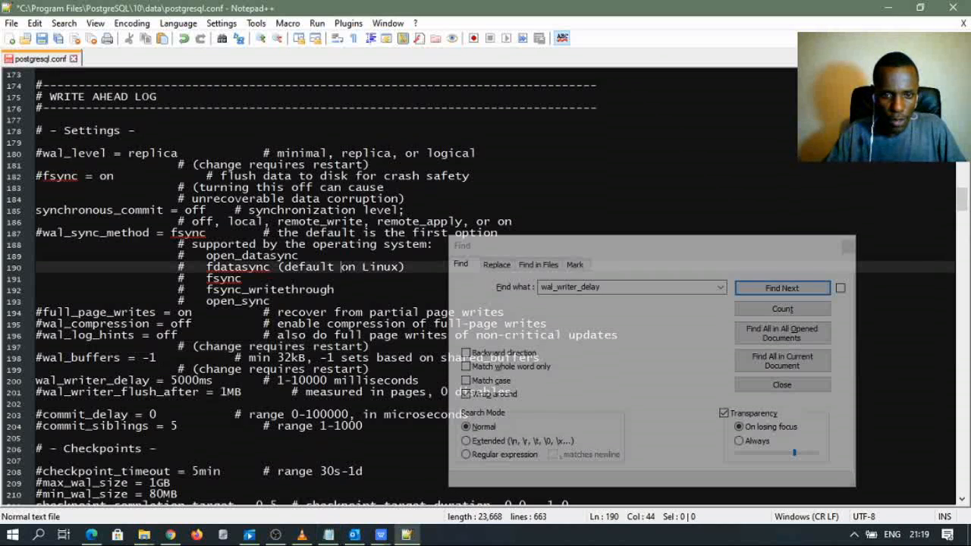
{"action": "key", "text": "ctrl+f"}
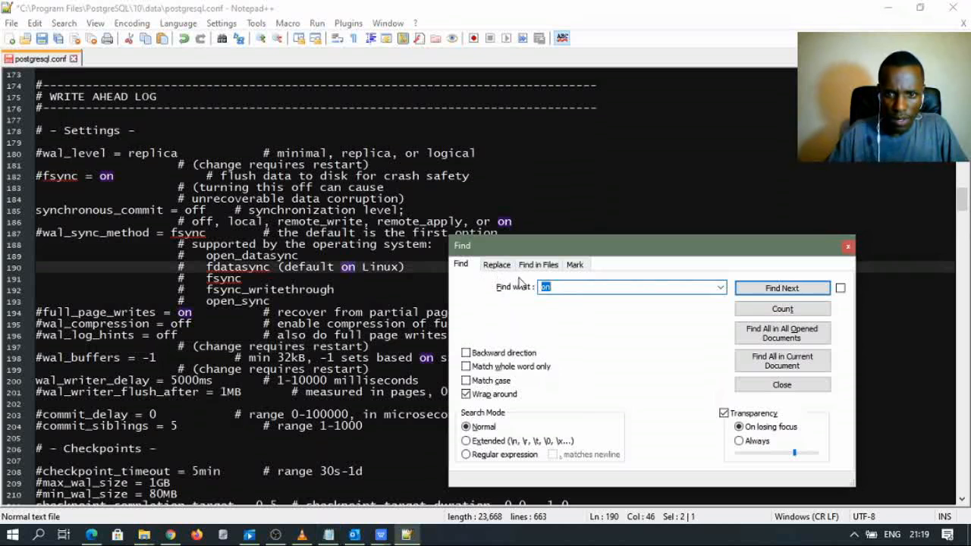
{"action": "type", "text": "random_page_cost"}
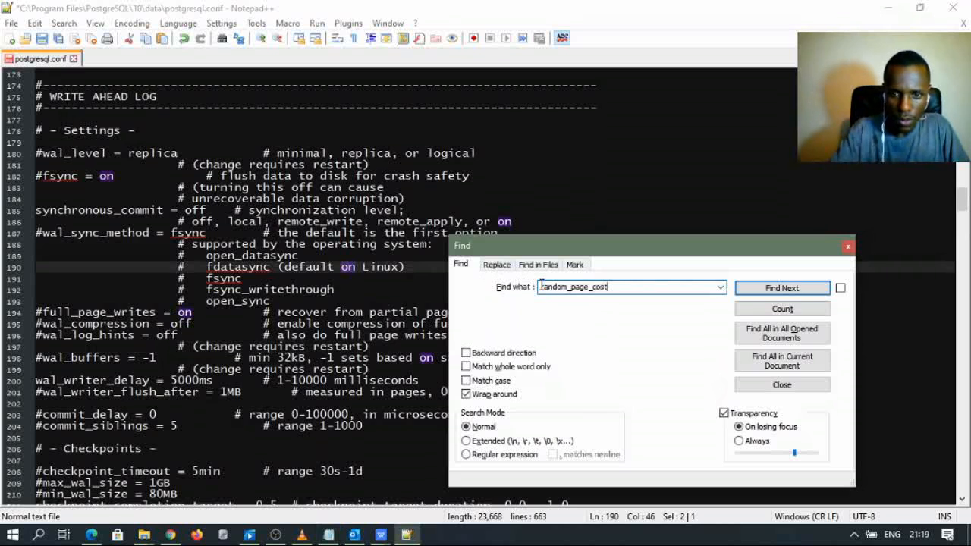
{"action": "left_click", "coordinate": [777, 288]}
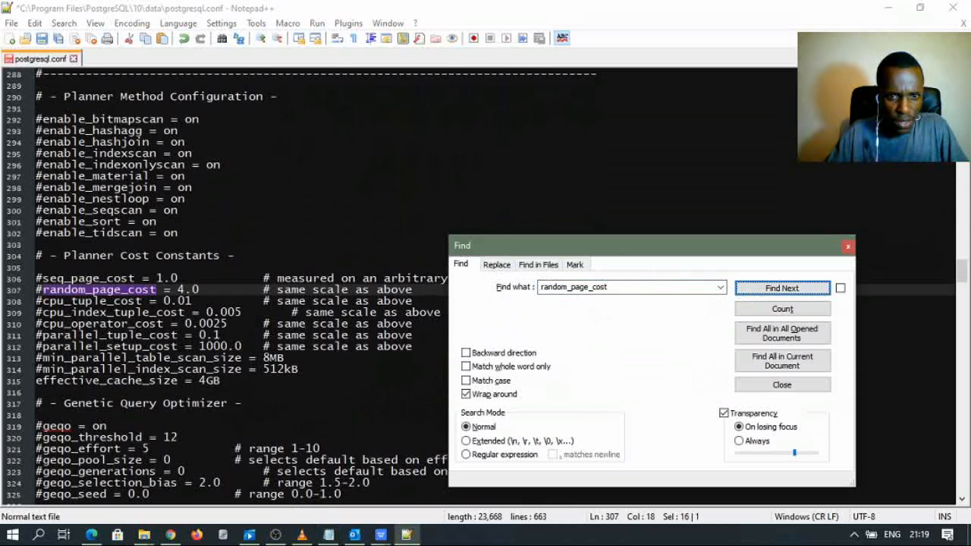
{"action": "left_click_drag", "start_coordinate": [558, 248], "coordinate": [350, 198]}
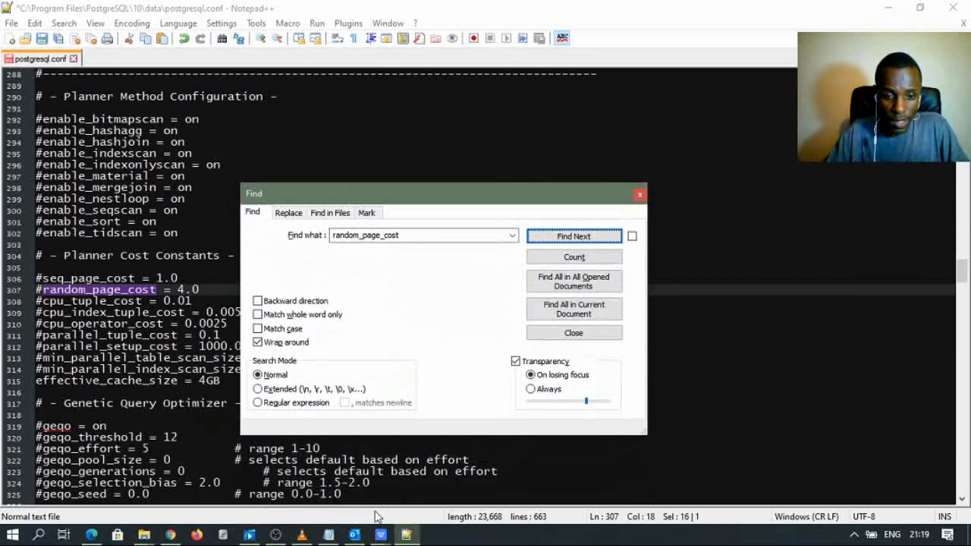
{"action": "left_click", "coordinate": [329, 535]}
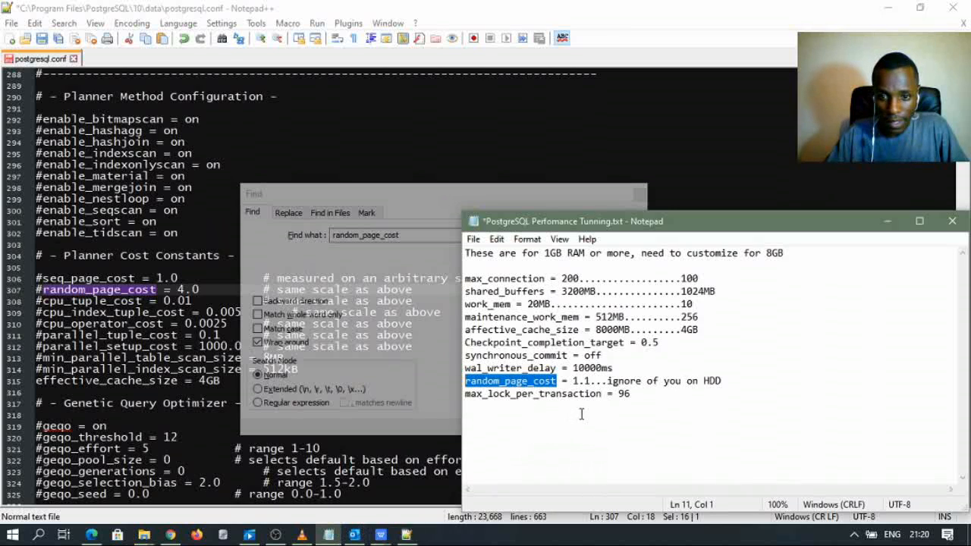
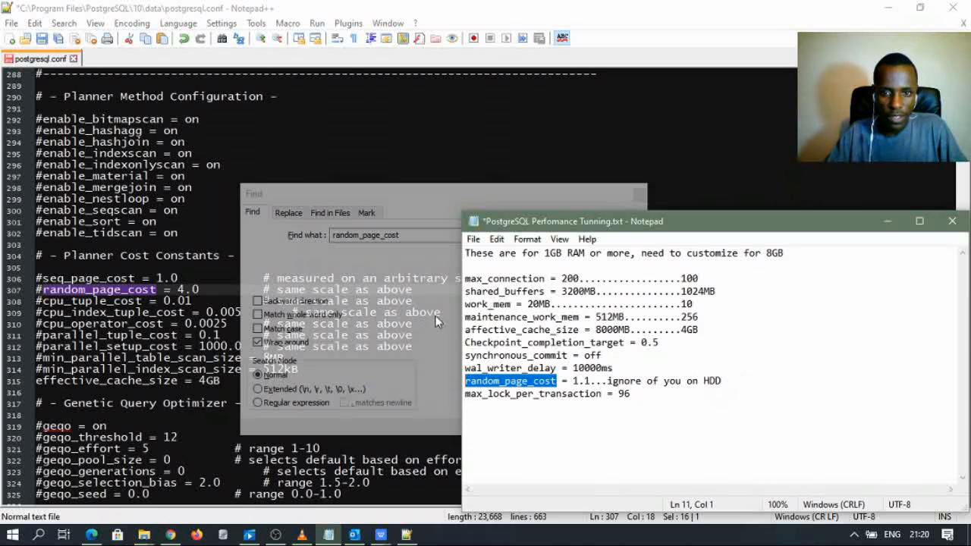
- Copy max_lock_per_transaction from the tuning notes and open Find in postgresql.conf
{"action": "left_click", "coordinate": [122, 291]}
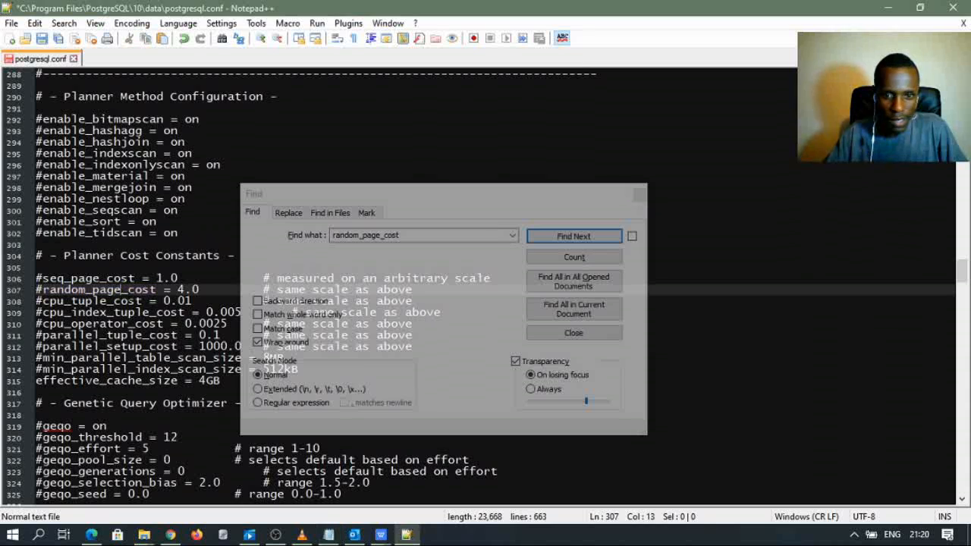
{"action": "left_click", "coordinate": [328, 534]}
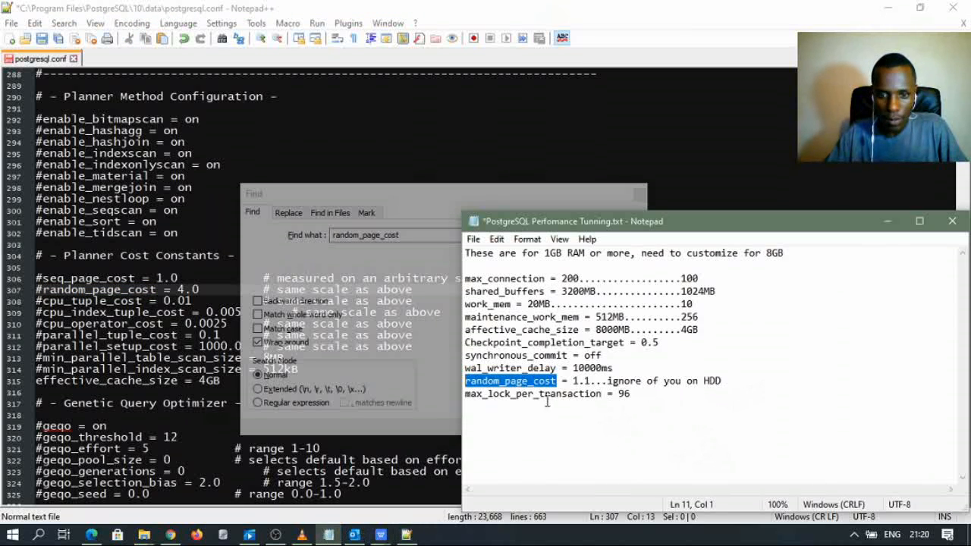
{"action": "left_click", "coordinate": [524, 394]}
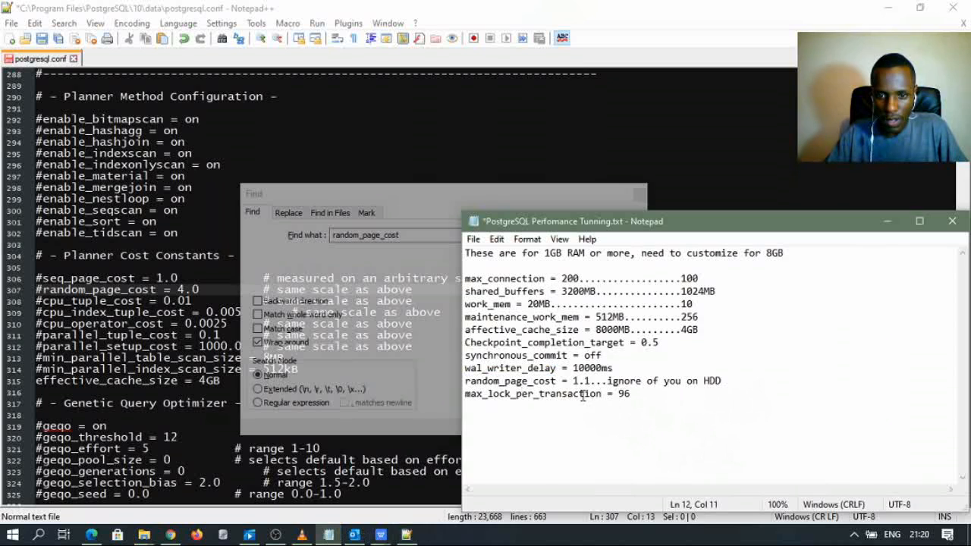
{"action": "left_click_drag", "start_coordinate": [602, 394], "coordinate": [462, 394]}
{"action": "key", "text": "ctrl+c"}
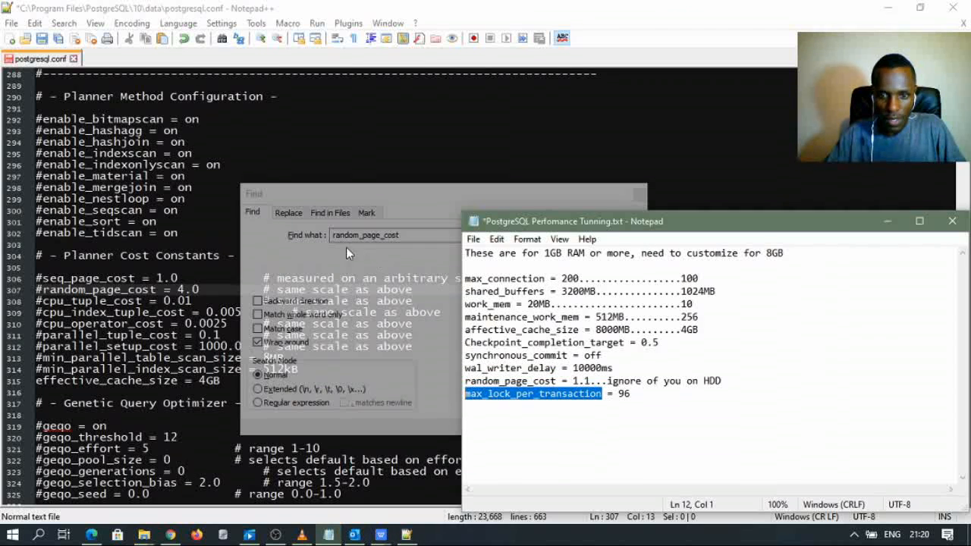
{"action": "left_click", "coordinate": [251, 151]}
{"action": "key", "text": "ctrl+f"}
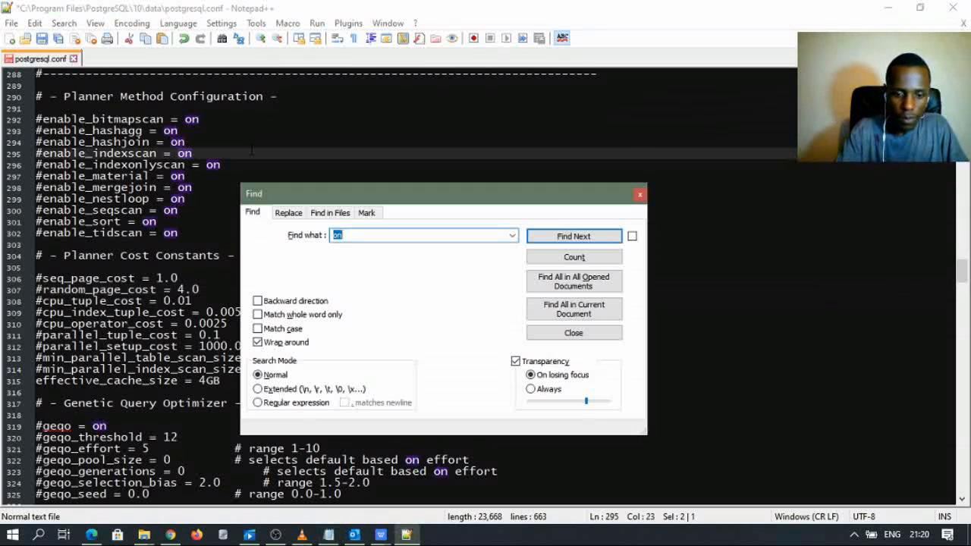
- Search postgresql.conf for max_lock_per_transaction, which is not found
{"action": "key", "text": "ctrl+v"}
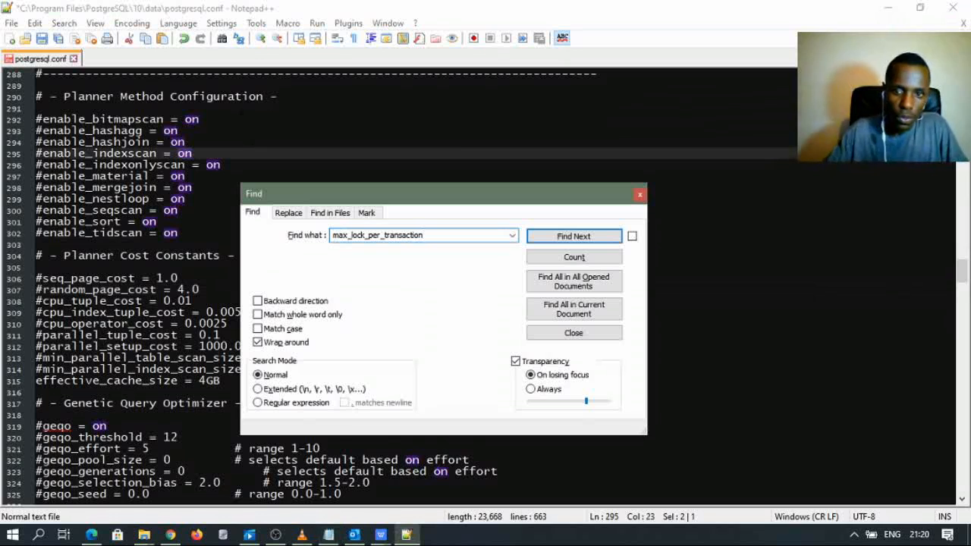
{"action": "left_click", "coordinate": [563, 239]}
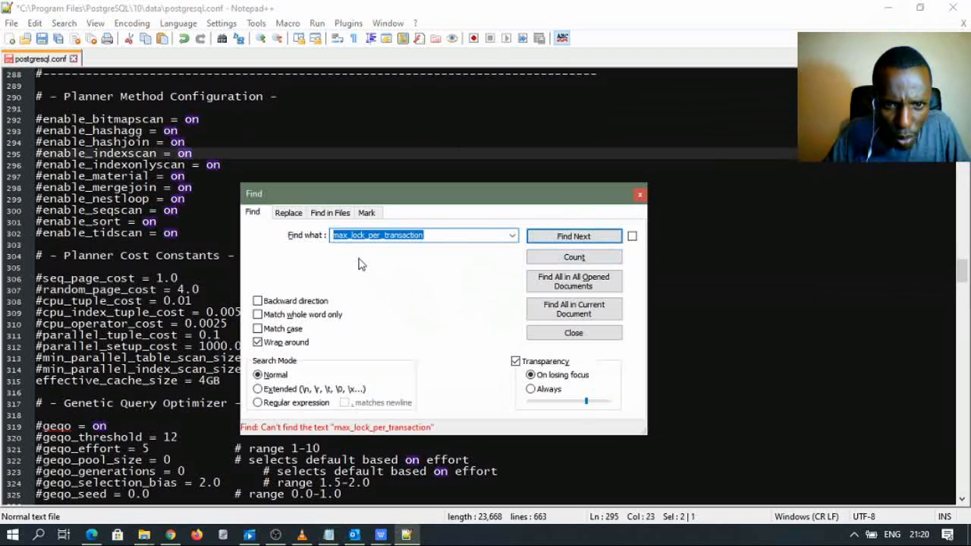
{"action": "left_click", "coordinate": [434, 235]}
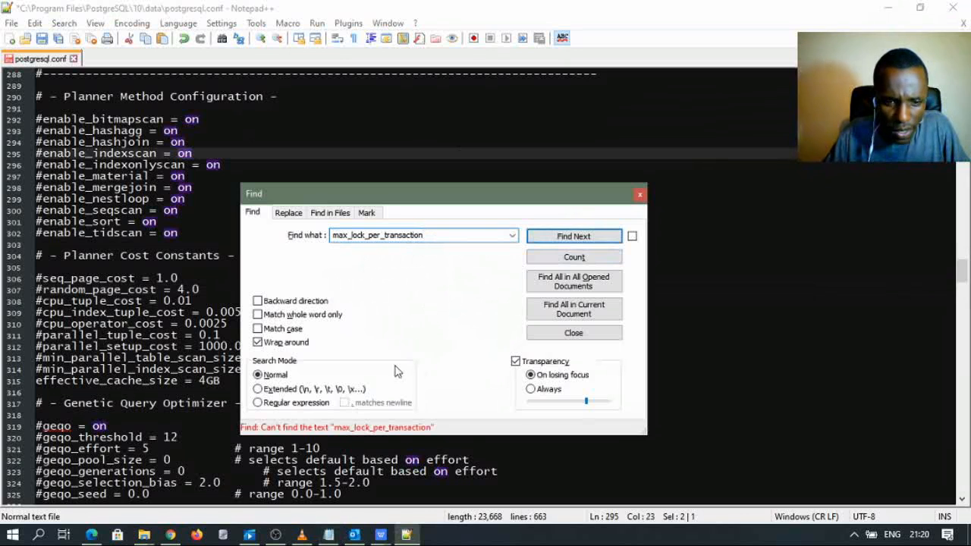
- Correct the notes' entry to max_locks_per_transaction and copy the corrected name
{"action": "left_click", "coordinate": [328, 535]}
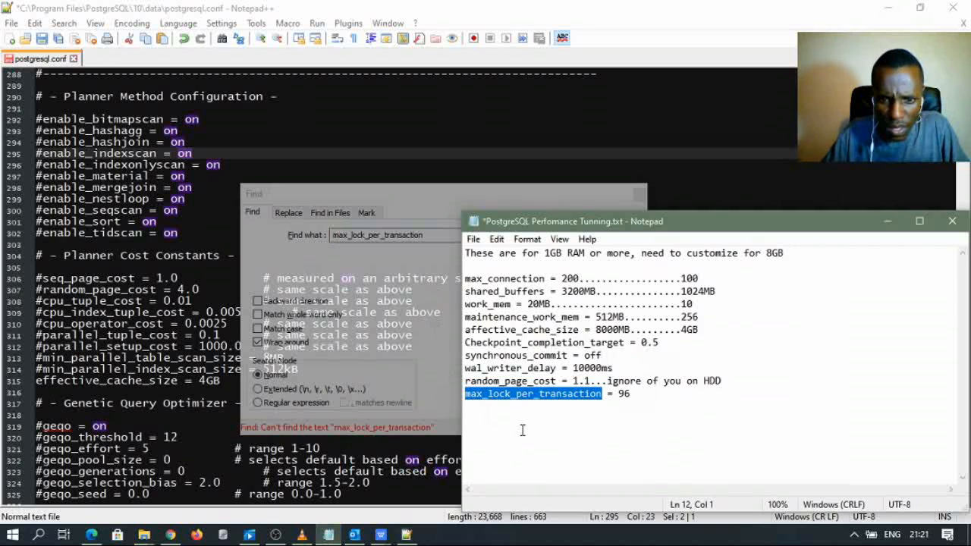
{"action": "left_click", "coordinate": [511, 393]}
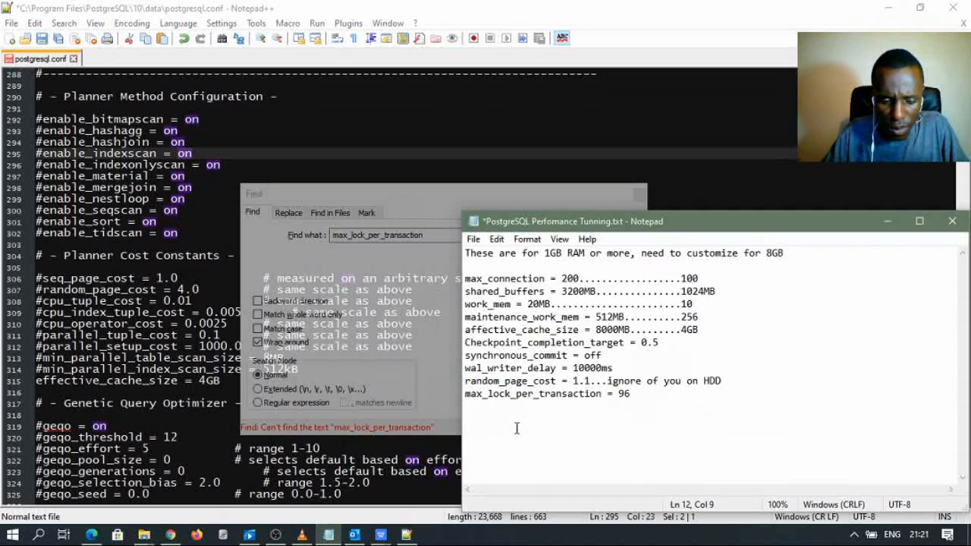
{"action": "type", "text": "s"}
{"action": "left_click", "coordinate": [607, 393]}
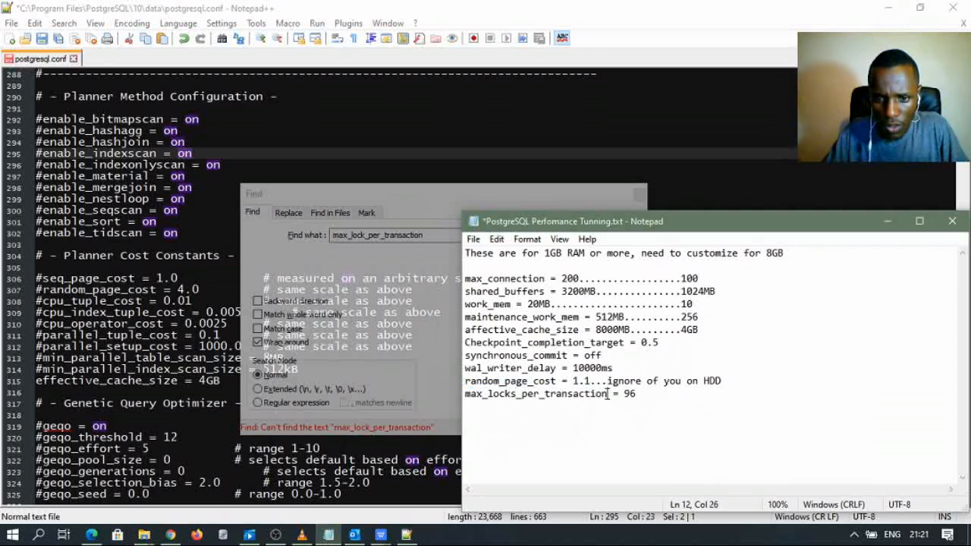
{"action": "left_click_drag", "start_coordinate": [608, 393], "coordinate": [466, 400]}
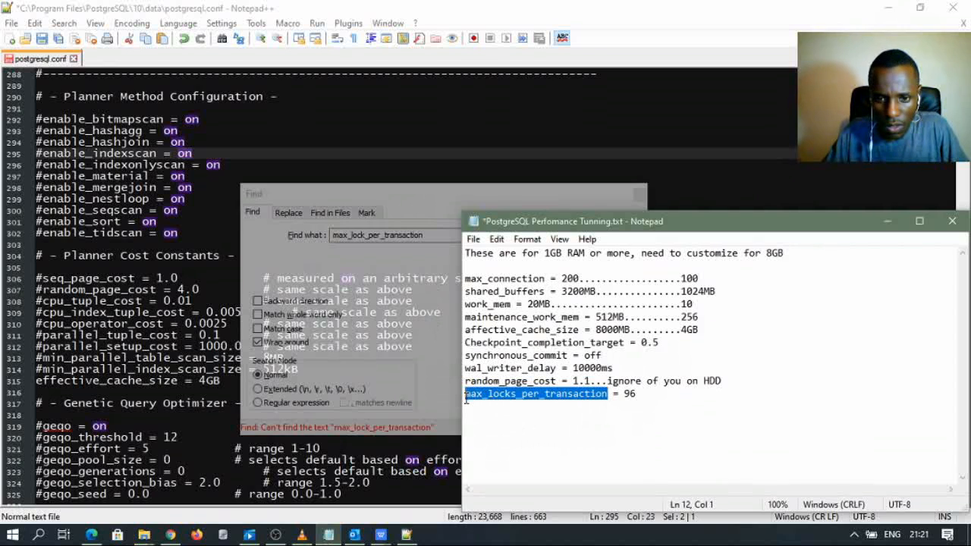
{"action": "left_click", "coordinate": [571, 459]}
{"action": "left_click", "coordinate": [600, 396]}
{"action": "left_click_drag", "start_coordinate": [607, 396], "coordinate": [455, 396]}
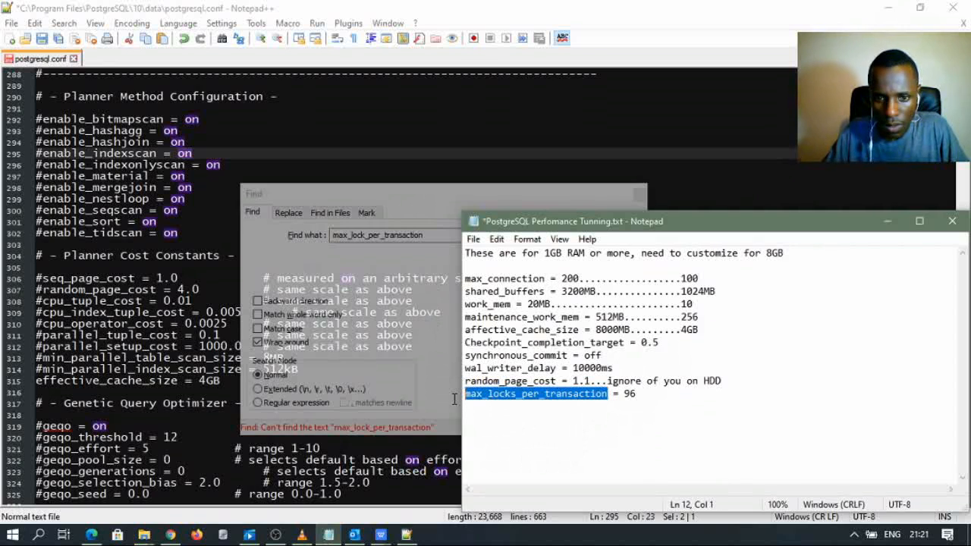
{"action": "left_click", "coordinate": [691, 468]}
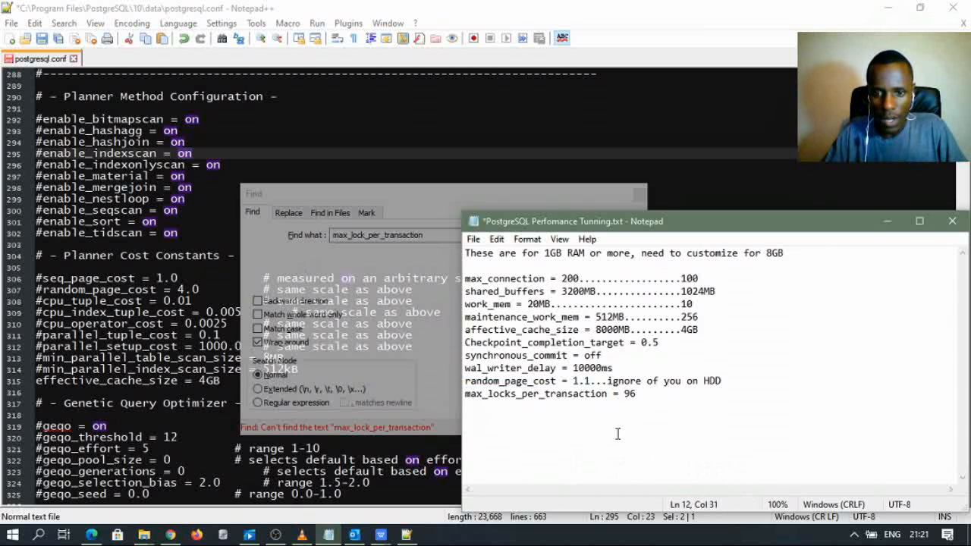
{"action": "left_click_drag", "start_coordinate": [608, 394], "coordinate": [466, 396]}
{"action": "key", "text": "ctrl+c"}
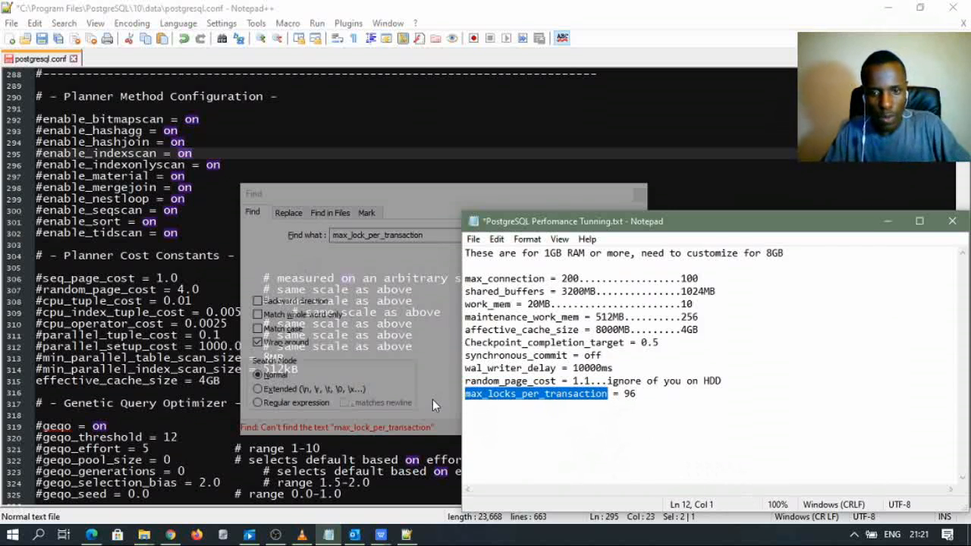
{"action": "left_click", "coordinate": [247, 153]}
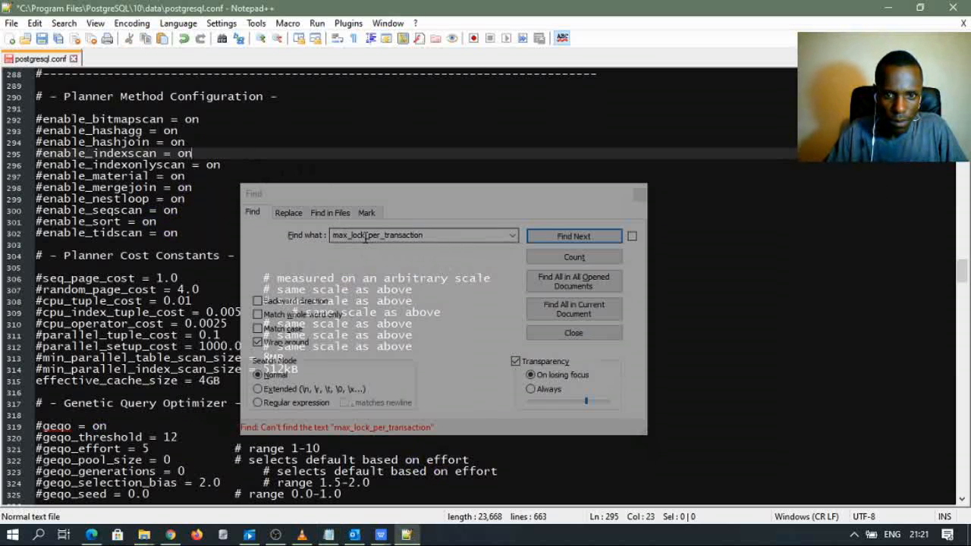
- Find max_locks_per_transaction = 64 on line 601 and delete its leading #
{"action": "left_click", "coordinate": [304, 236]}
{"action": "key", "text": "ctrl+v"}
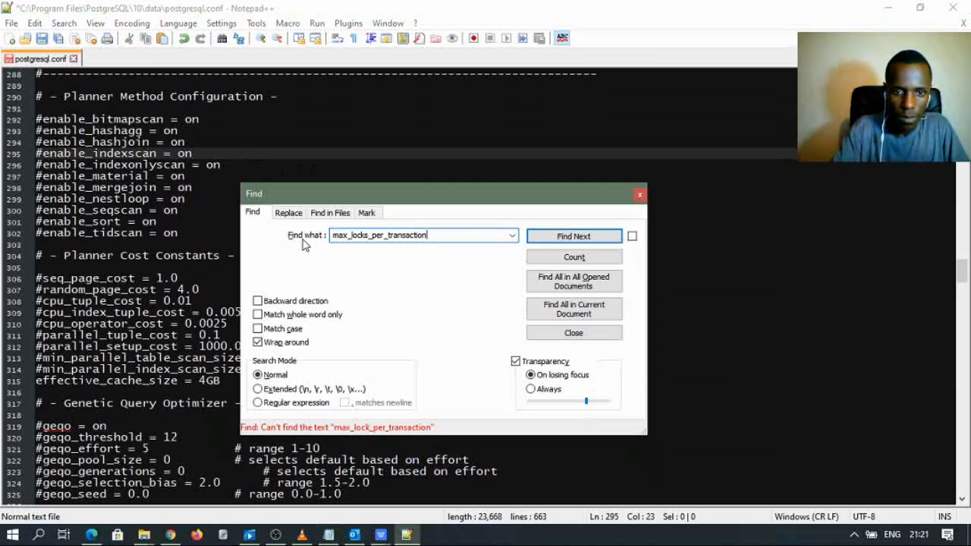
{"action": "left_click", "coordinate": [580, 236]}
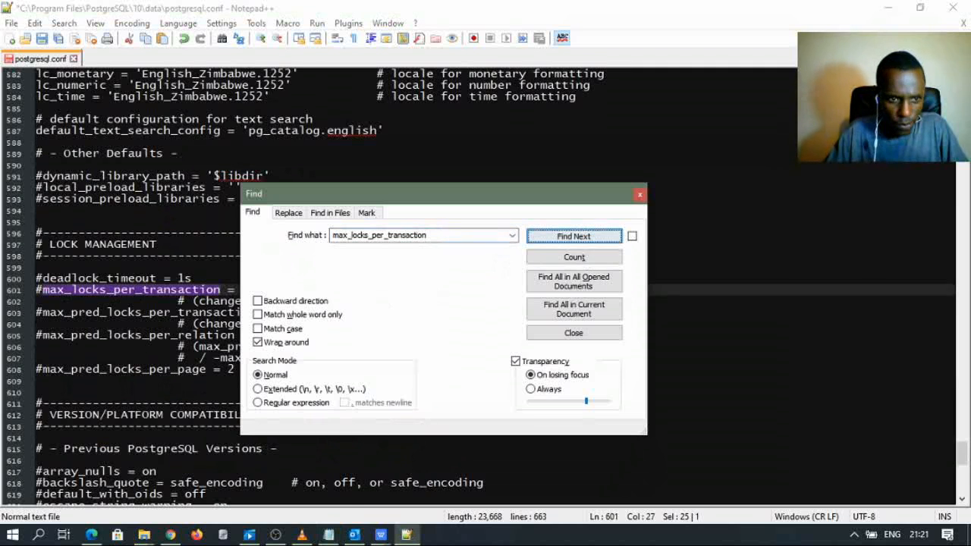
{"action": "left_click_drag", "start_coordinate": [430, 200], "coordinate": [538, 298]}
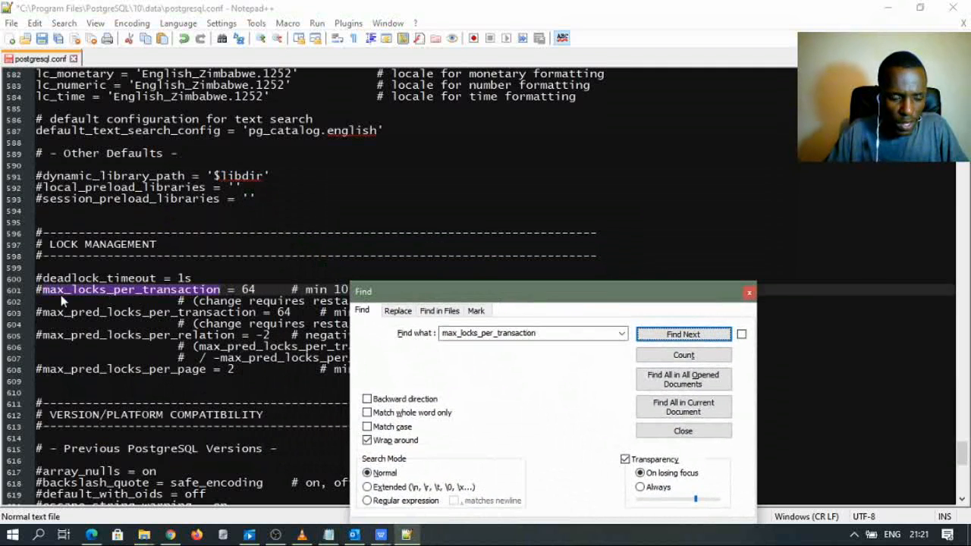
{"action": "left_click_drag", "start_coordinate": [455, 297], "coordinate": [465, 342]}
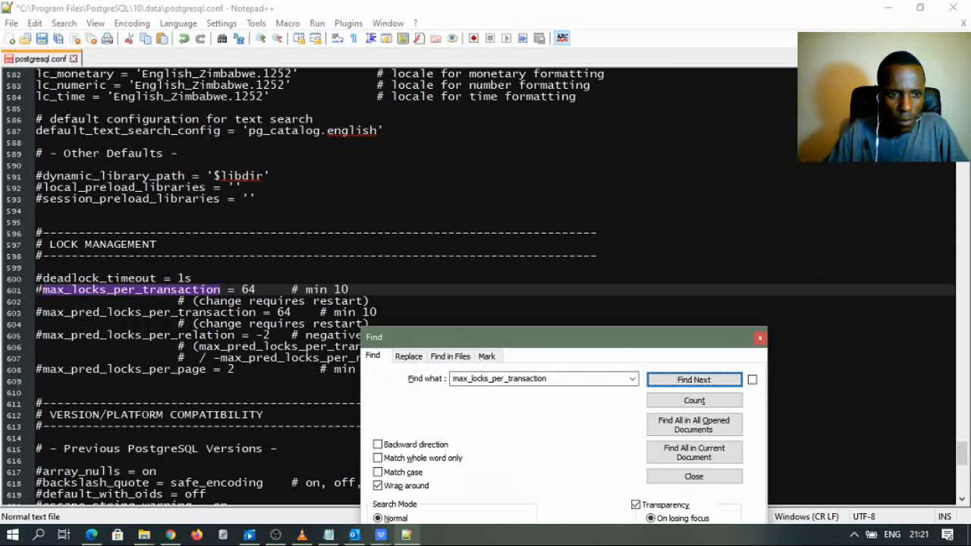
{"action": "left_click", "coordinate": [40, 289]}
{"action": "key", "text": "BackSpace"}
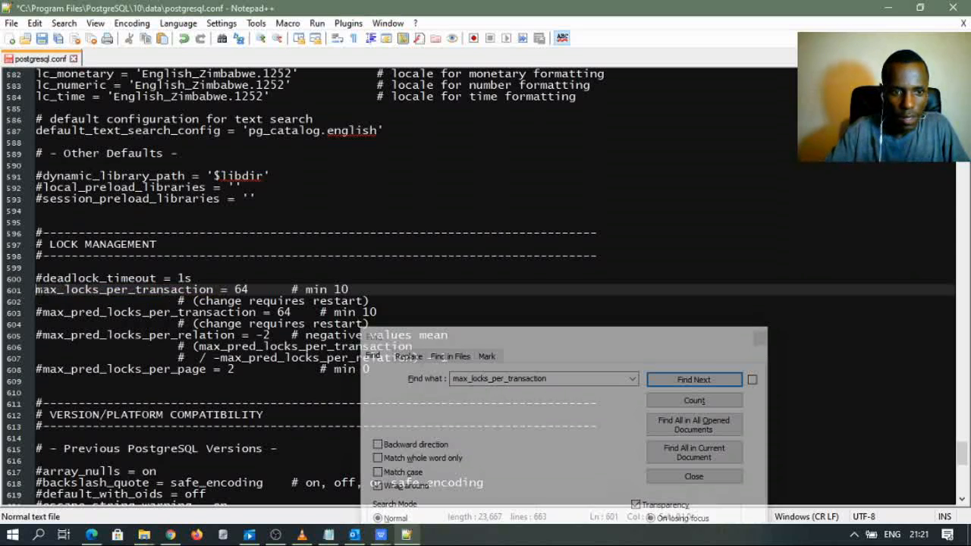
{"action": "left_click", "coordinate": [248, 289]}
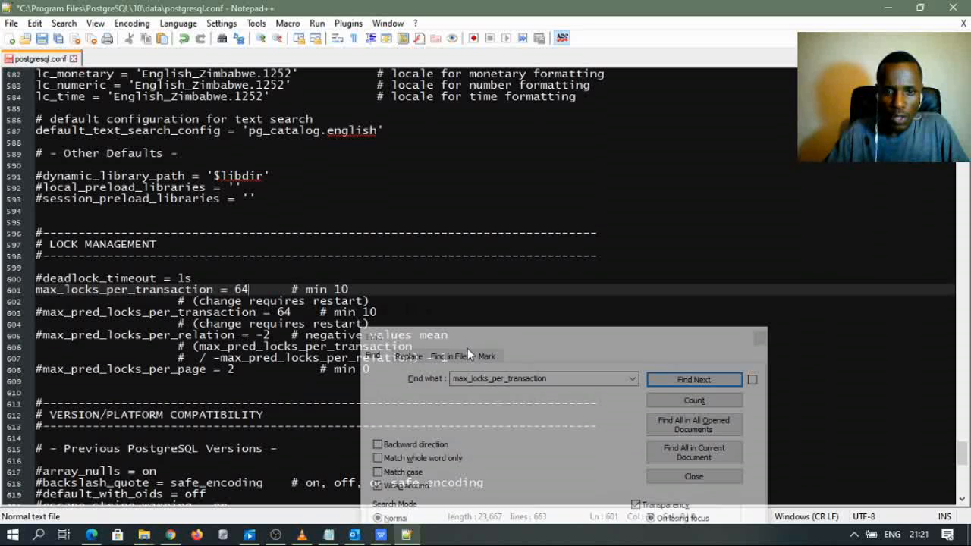
{"action": "left_click_drag", "start_coordinate": [510, 339], "coordinate": [555, 214]}
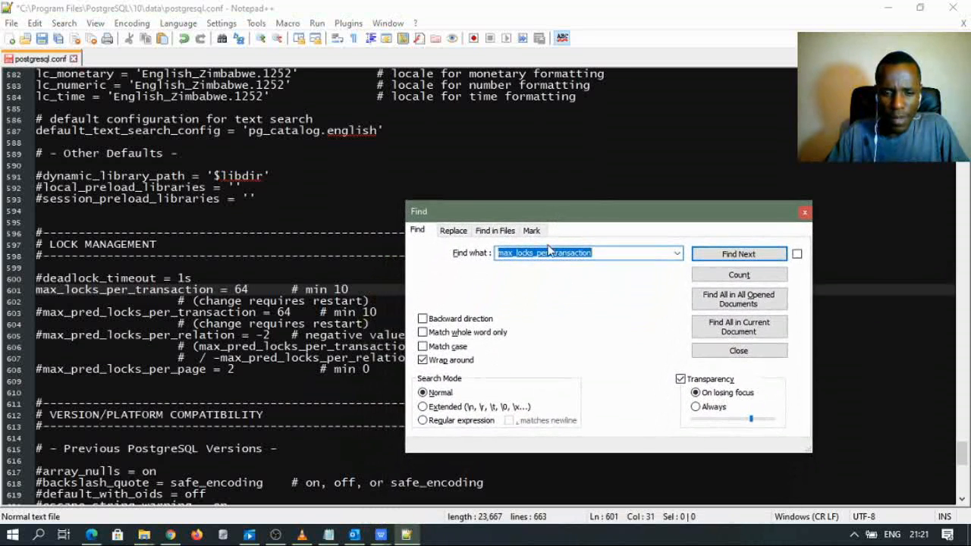
- Review the tuning notes and insert a 6 into the 1GB value on the first line
{"action": "left_click", "coordinate": [328, 535]}
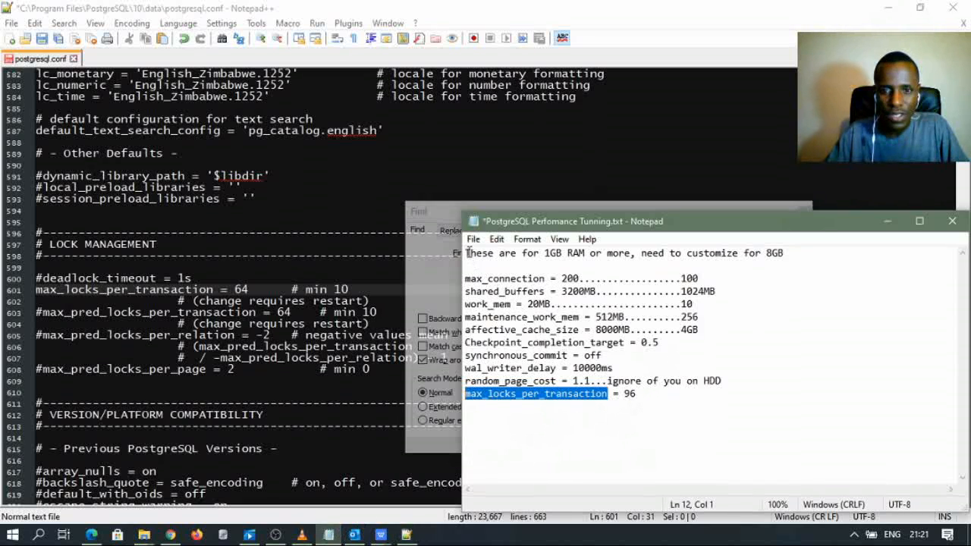
{"action": "left_click_drag", "start_coordinate": [468, 255], "coordinate": [728, 383]}
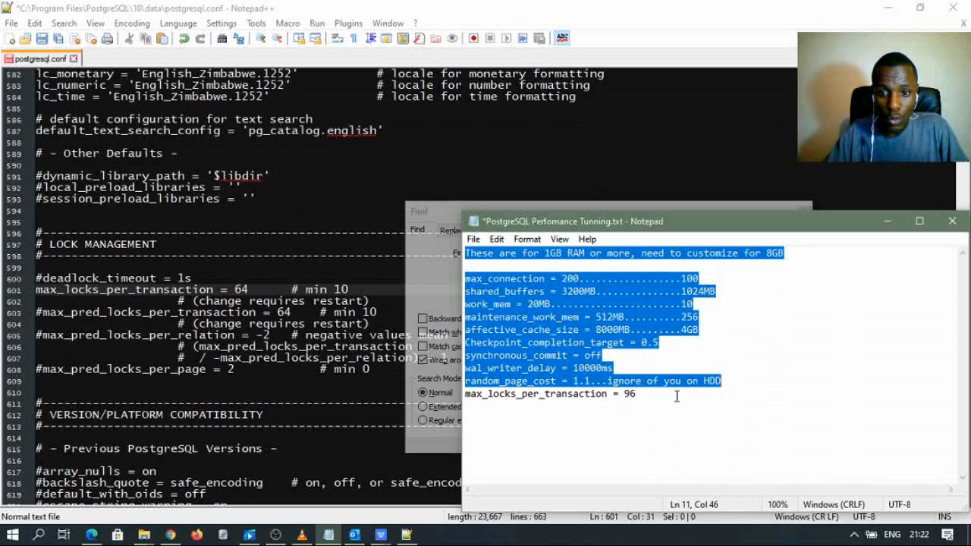
{"action": "left_click_drag", "start_coordinate": [644, 395], "coordinate": [418, 389]}
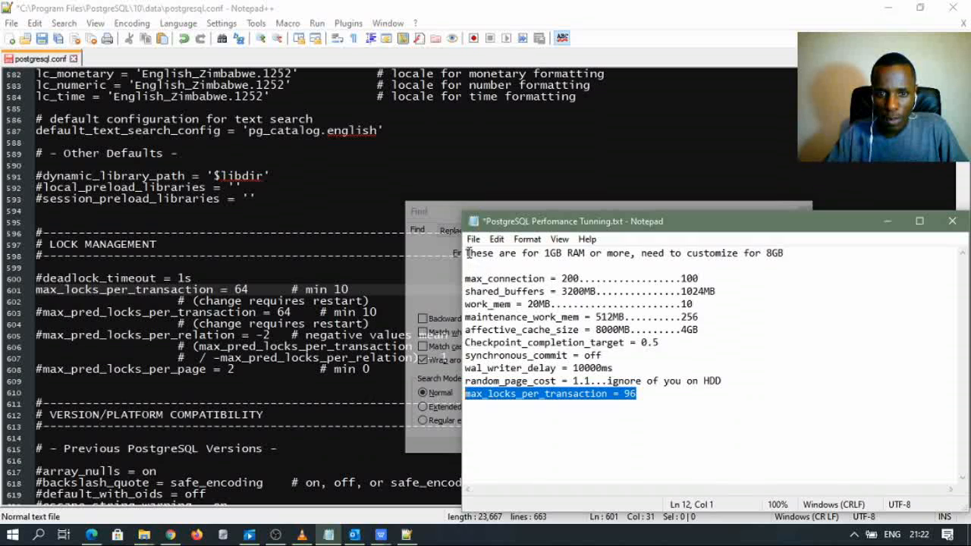
{"action": "left_click_drag", "start_coordinate": [468, 253], "coordinate": [730, 382]}
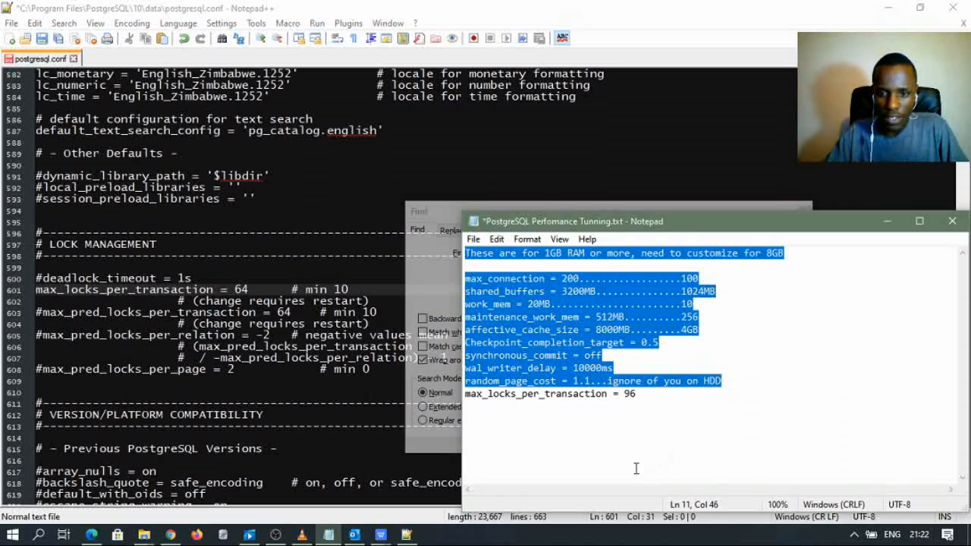
{"action": "left_click_drag", "start_coordinate": [635, 394], "coordinate": [465, 405]}
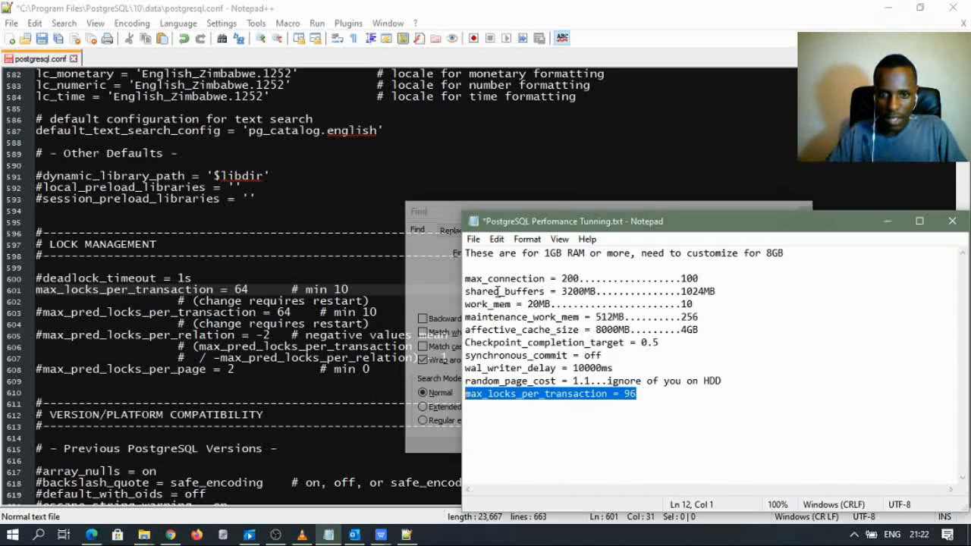
{"action": "left_click_drag", "start_coordinate": [465, 253], "coordinate": [722, 381]}
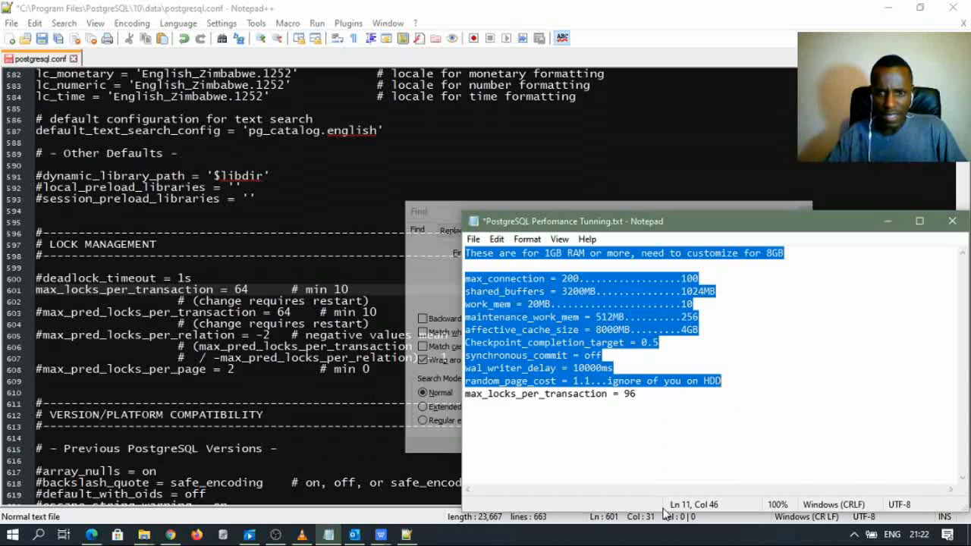
{"action": "left_click", "coordinate": [546, 253]}
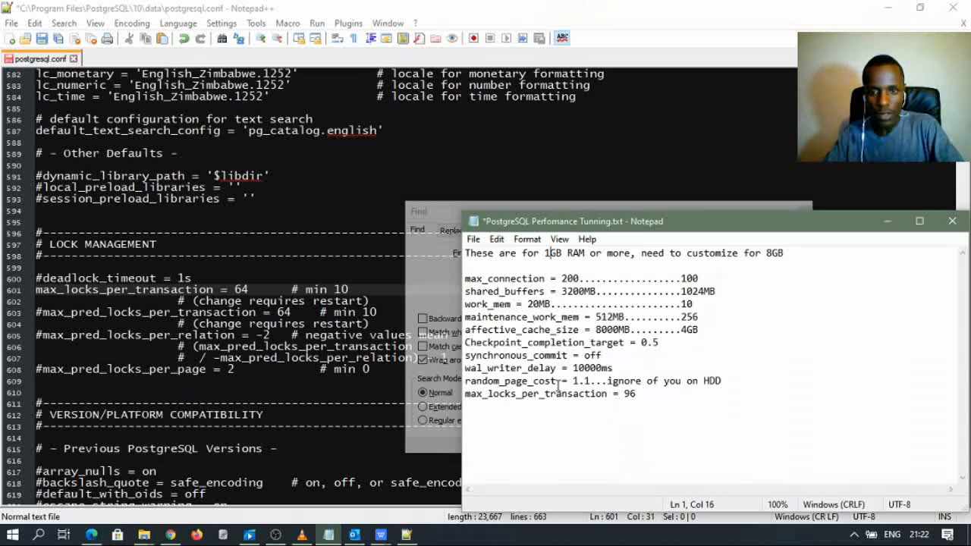
{"action": "type", "text": "6"}
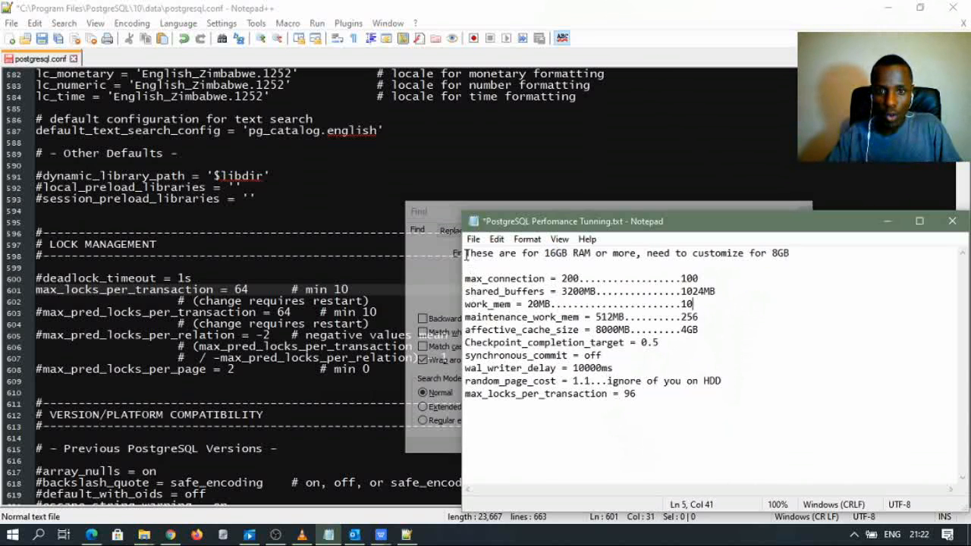
- Mark the max_locks_per_transaction = 96 line as important, then bring Task Manager's Services forward
{"action": "left_click_drag", "start_coordinate": [466, 255], "coordinate": [733, 374]}
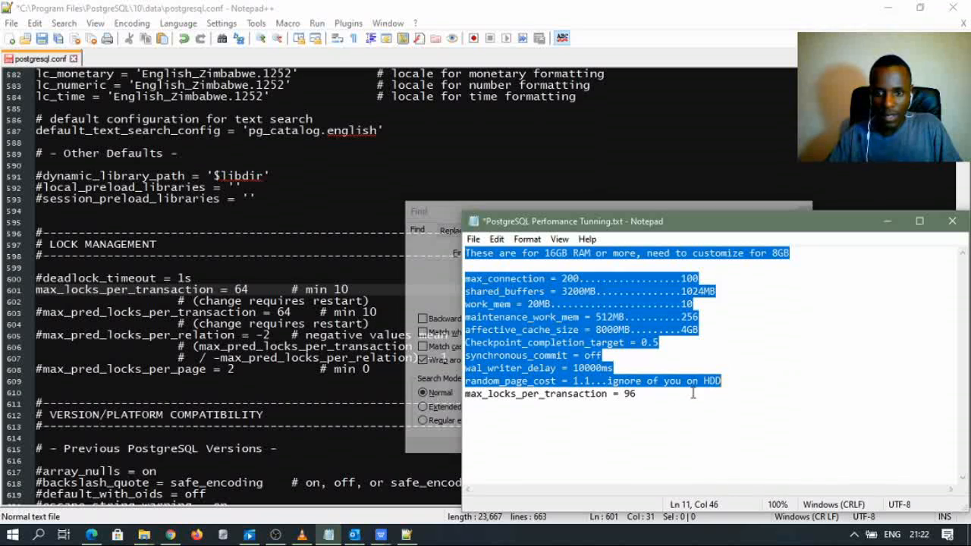
{"action": "left_click_drag", "start_coordinate": [642, 394], "coordinate": [467, 404]}
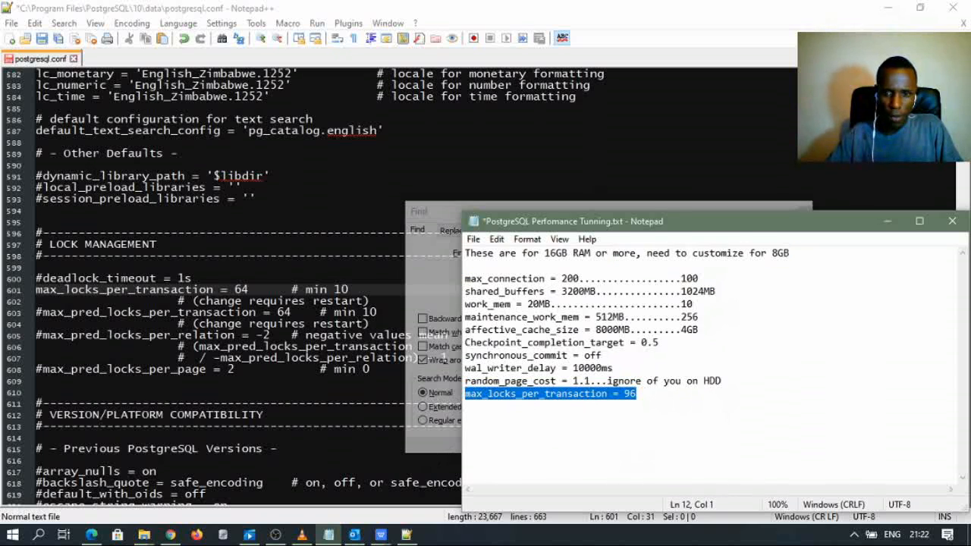
{"action": "left_click", "coordinate": [644, 398]}
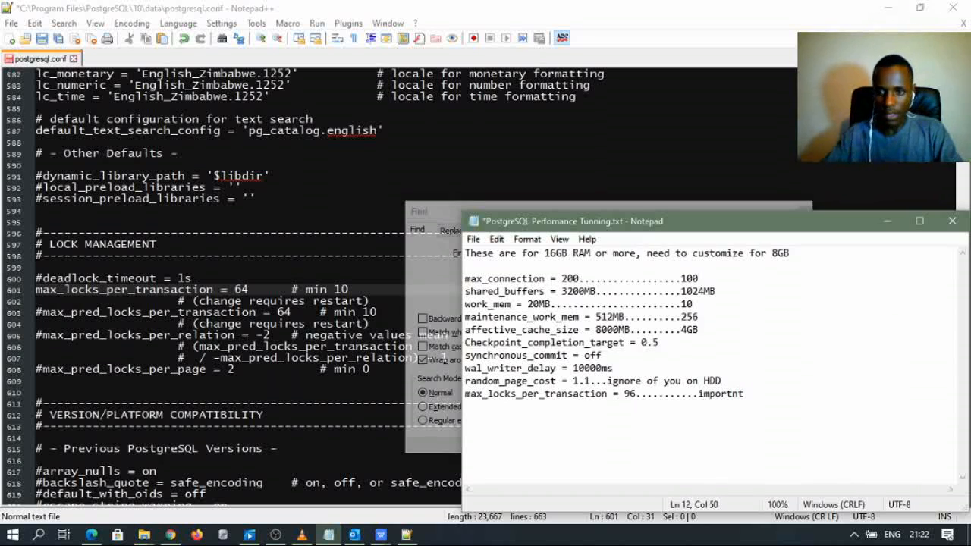
{"action": "key", "text": "BackSpace"}
{"action": "key", "text": "BackSpace"}
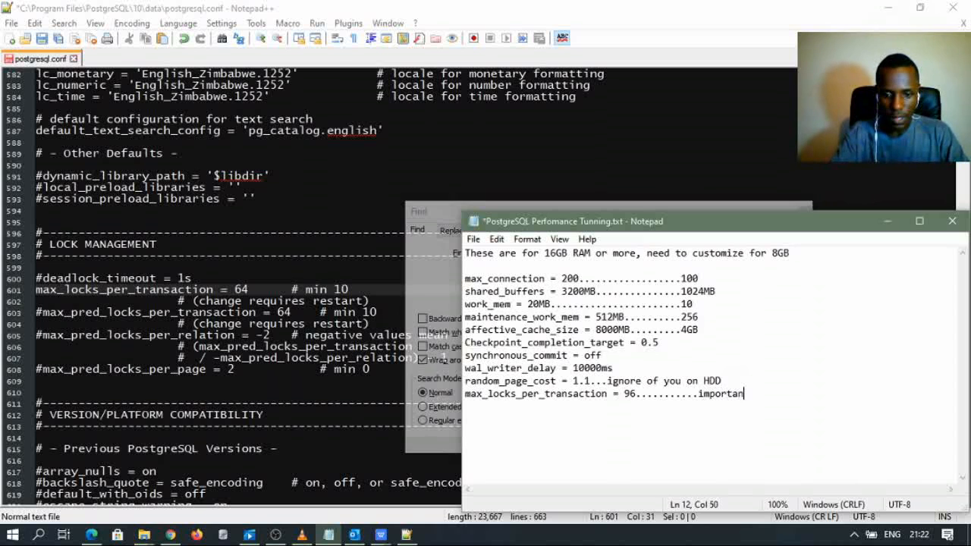
{"action": "type", "text": "ant."}
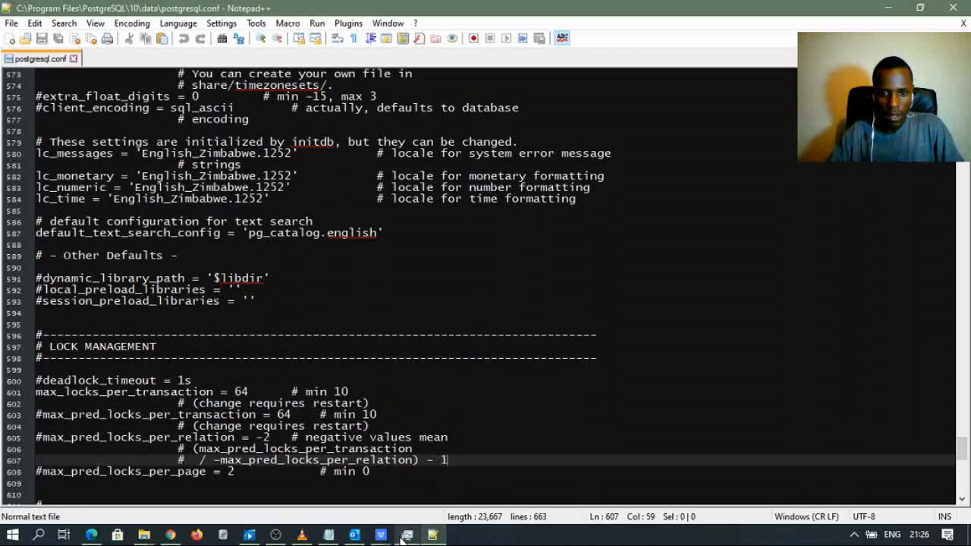
{"action": "left_click", "coordinate": [329, 535]}
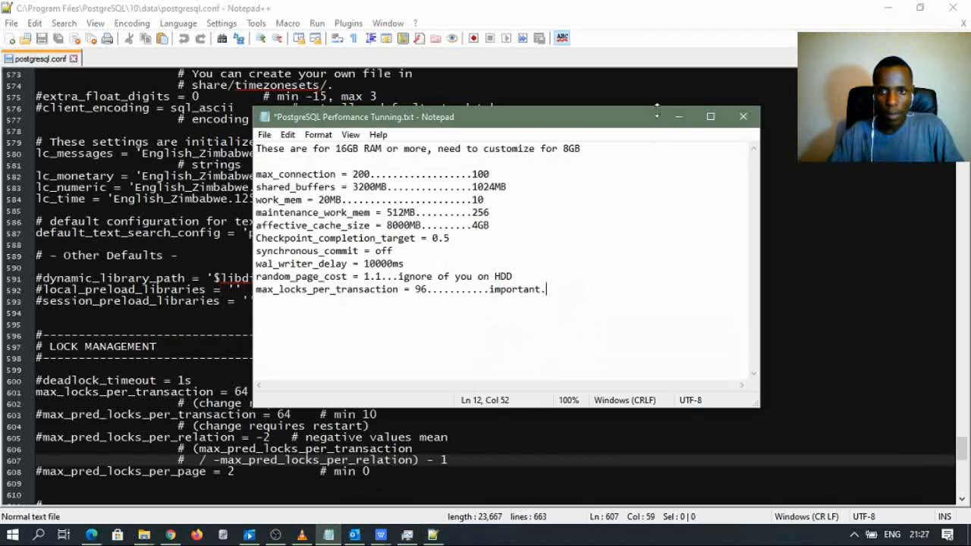
{"action": "left_click", "coordinate": [46, 39]}
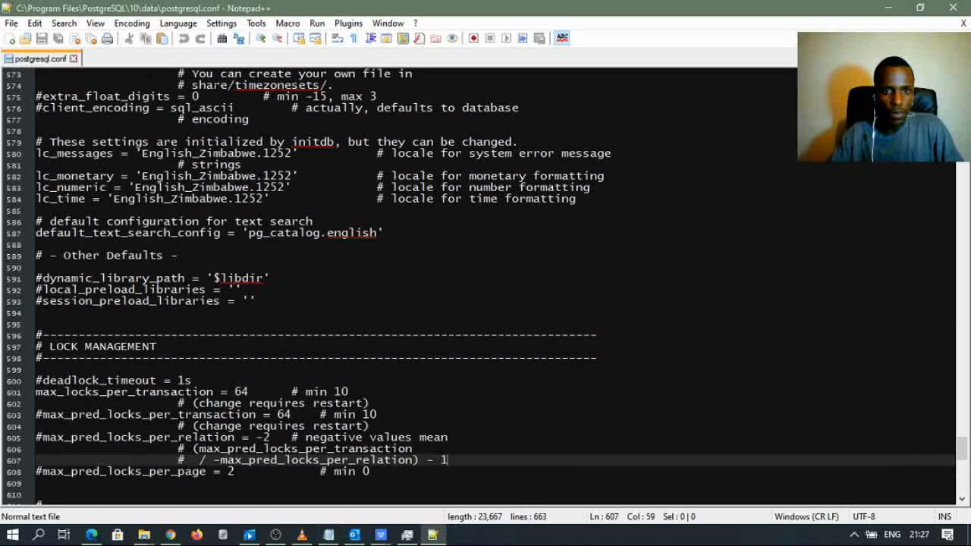
{"action": "left_click", "coordinate": [408, 535]}
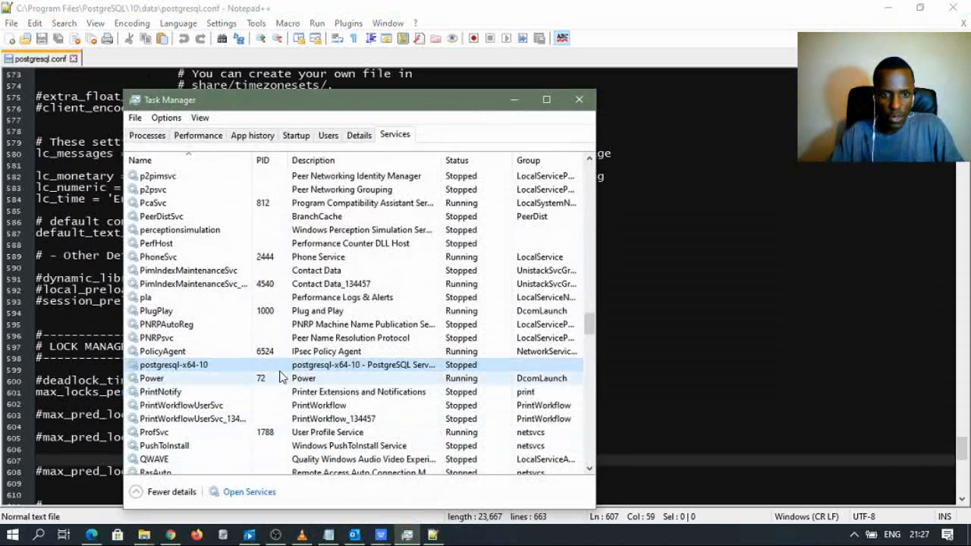
- Start the postgresql-x64-10 service from the Services tab and minimize Task Manager
{"action": "right_click", "coordinate": [213, 373]}
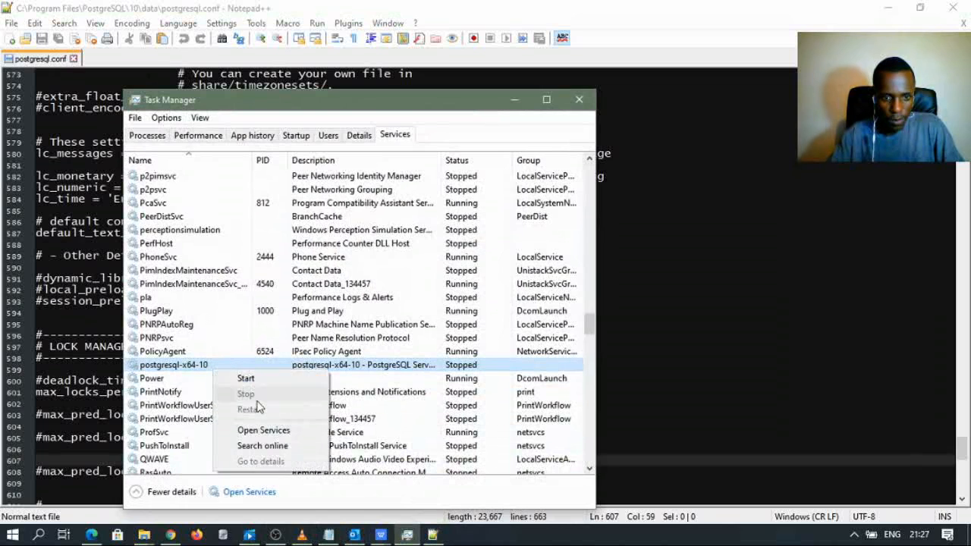
{"action": "left_click", "coordinate": [250, 378]}
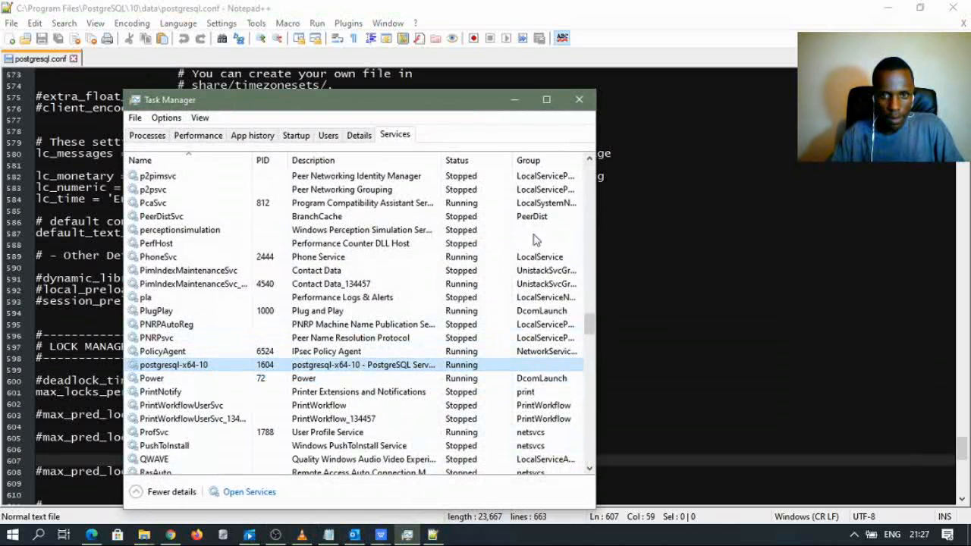
{"action": "left_click", "coordinate": [512, 107]}
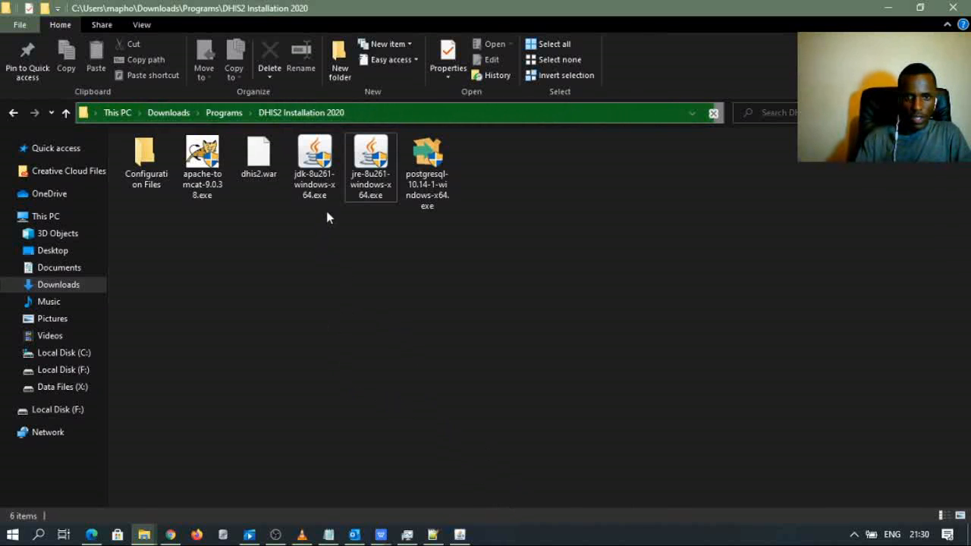
- Launch jre-8u261-windows-x64.exe, approve the UAC prompt and start the Java install
{"action": "left_click", "coordinate": [373, 185]}
{"action": "double_click", "coordinate": [373, 185]}
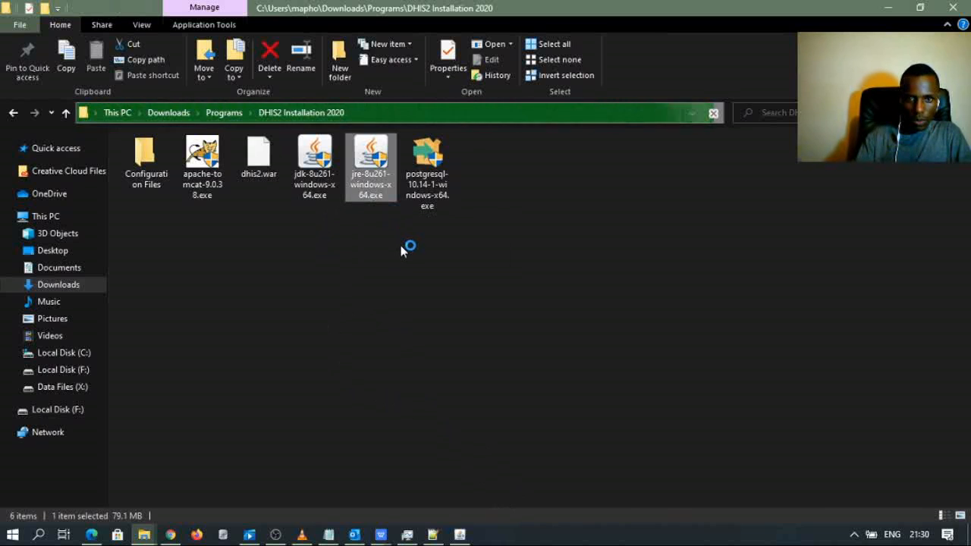
{"action": "left_click", "coordinate": [400, 405]}
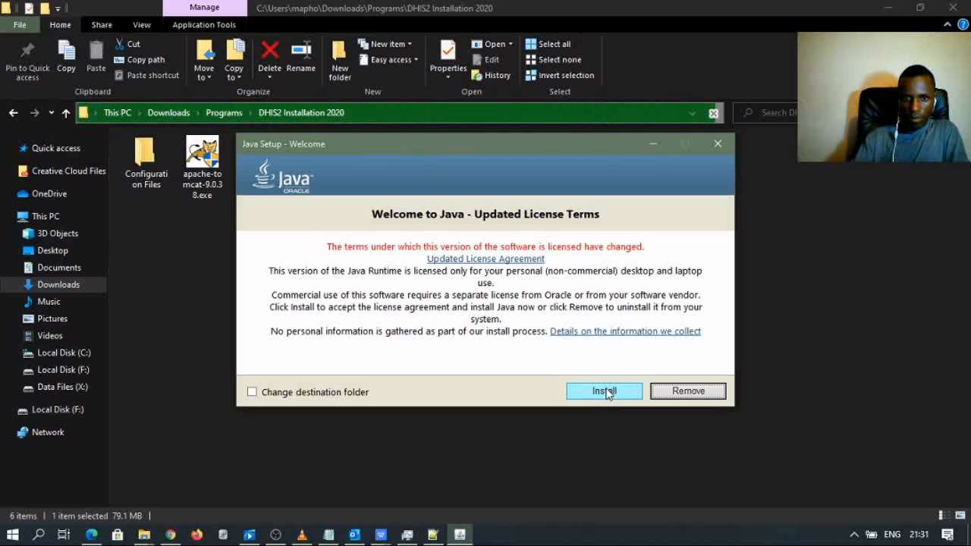
{"action": "left_click", "coordinate": [605, 391]}
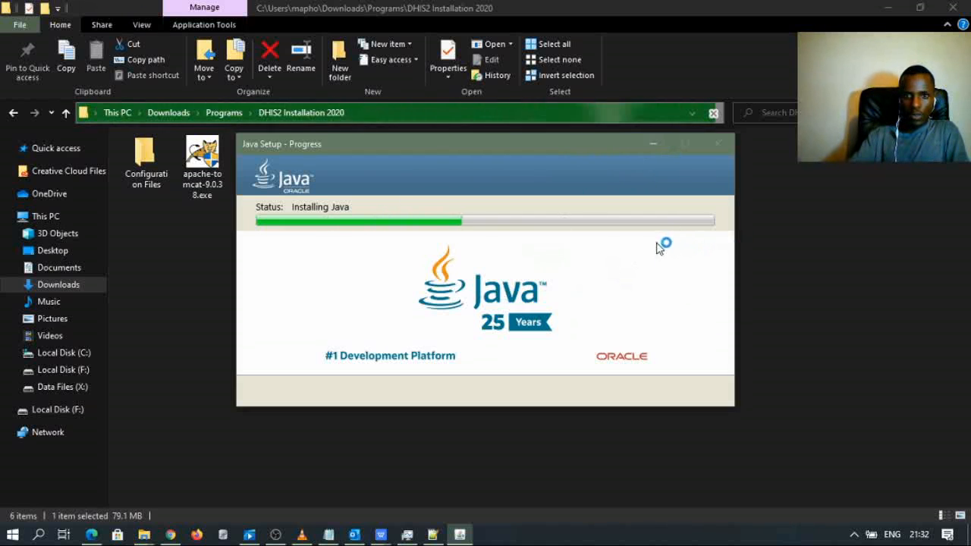
{"action": "left_click", "coordinate": [650, 145]}
- Start the jdk-8u261 installer as well while checking the Java installation progress
{"action": "left_click", "coordinate": [317, 180]}
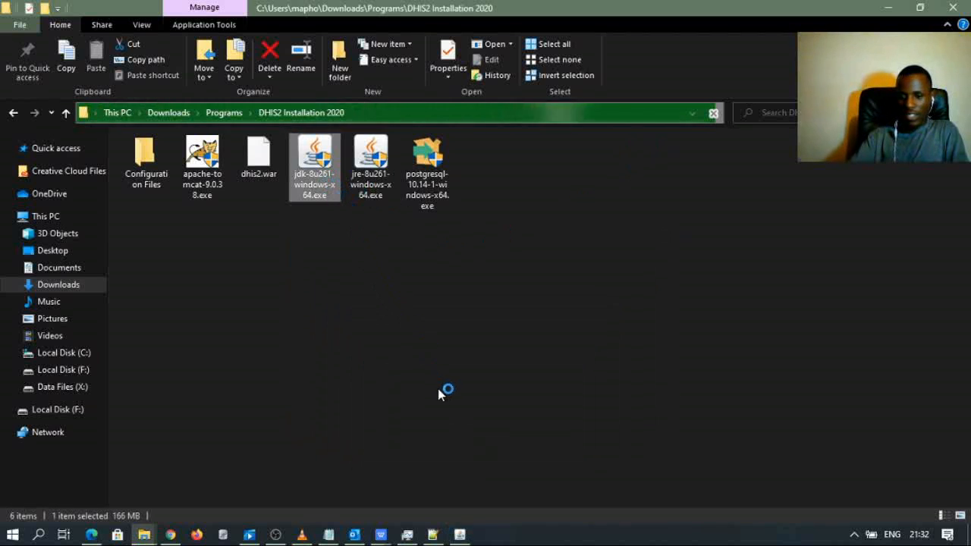
{"action": "left_click", "coordinate": [459, 534]}
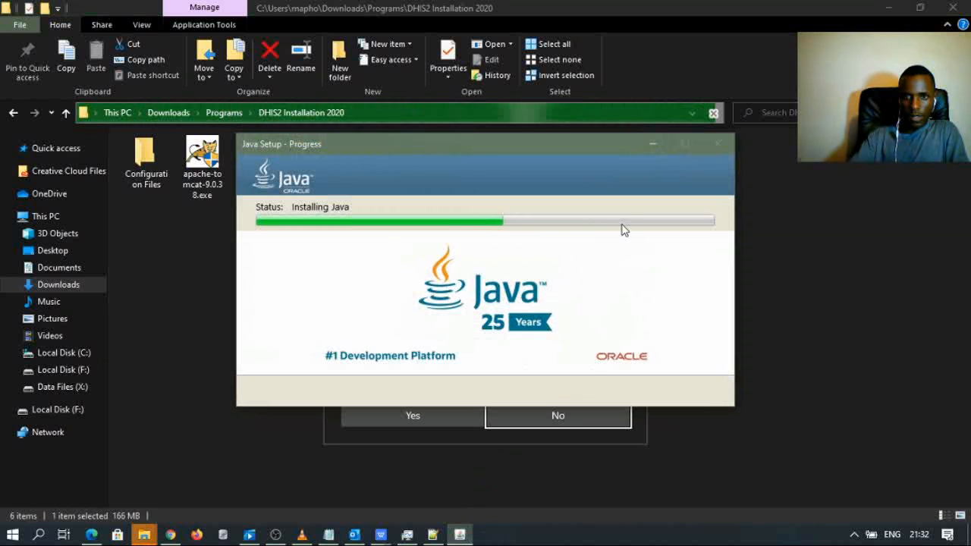
{"action": "left_click", "coordinate": [649, 147]}
{"action": "left_click", "coordinate": [410, 422]}
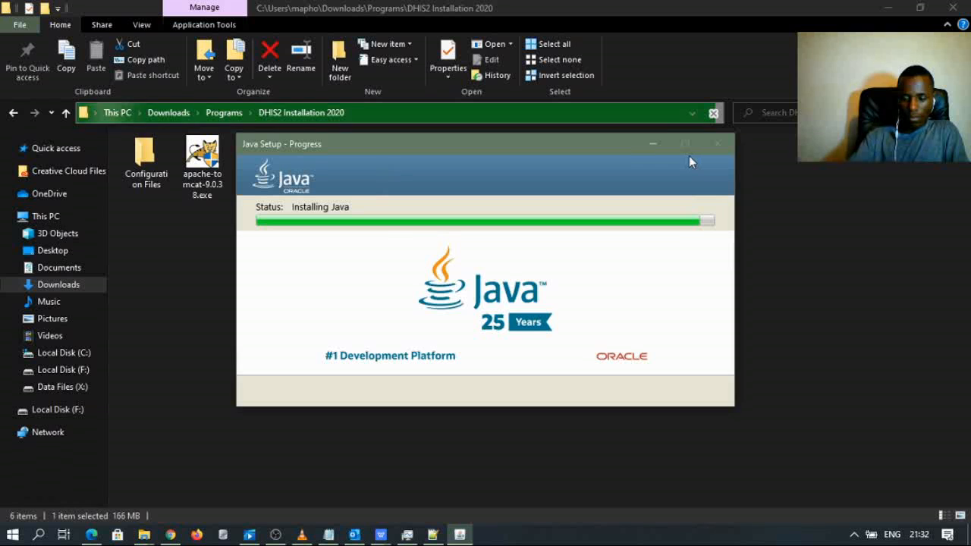
{"action": "left_click", "coordinate": [647, 143]}
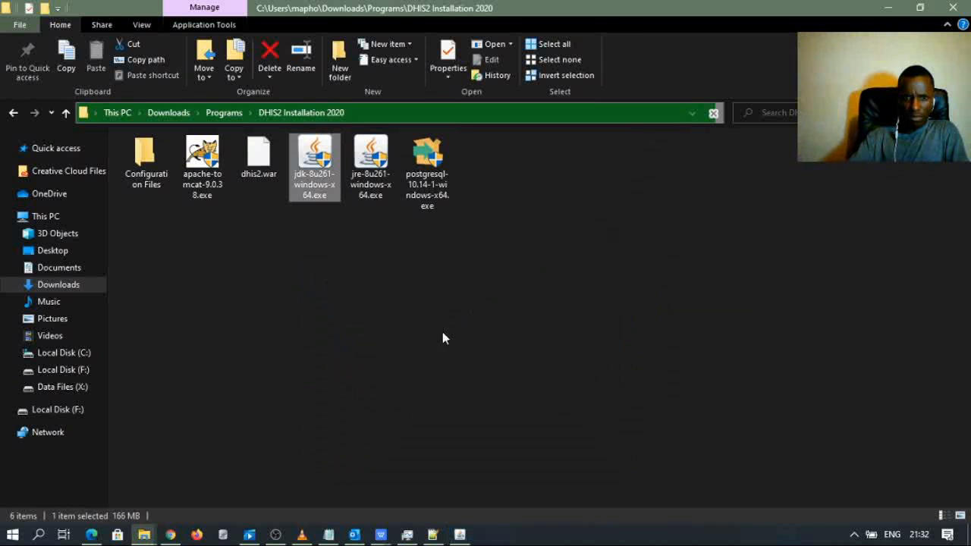
{"action": "left_click", "coordinate": [460, 534]}
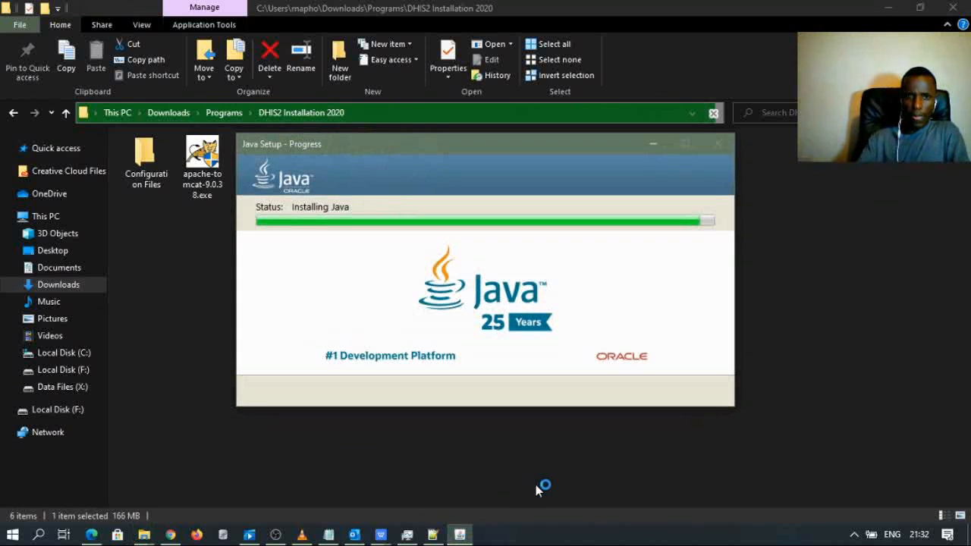
{"action": "left_click", "coordinate": [651, 144]}
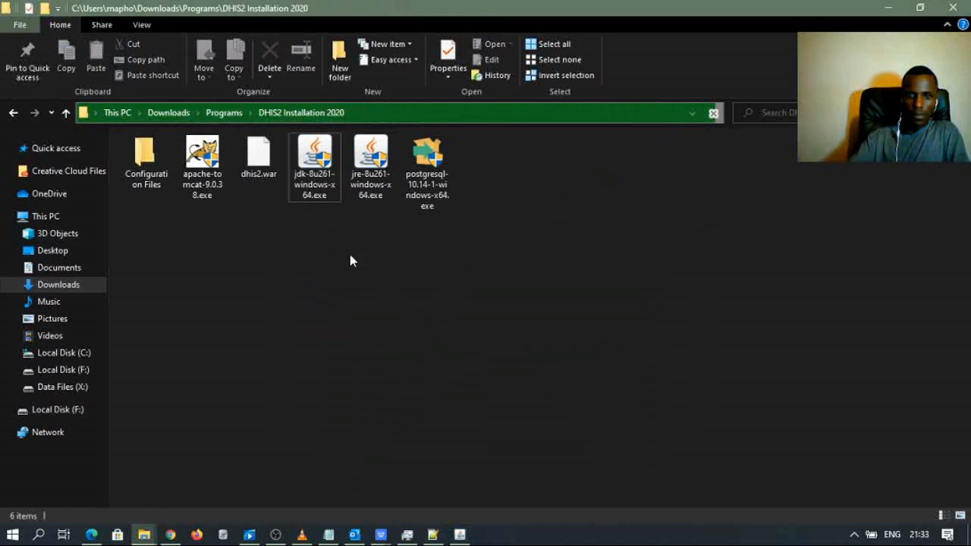
{"action": "left_click", "coordinate": [459, 534]}
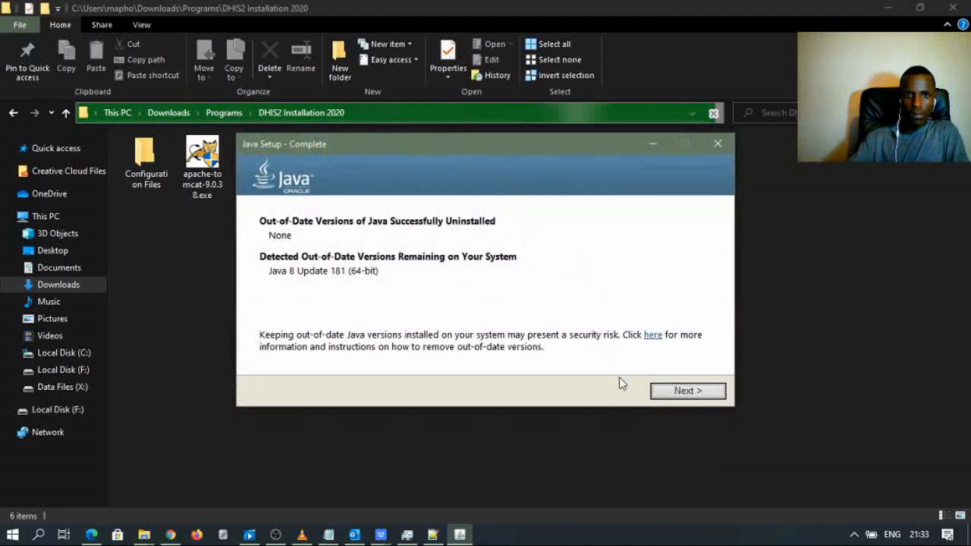
- Continue past the out-of-date versions summary and close the finished Java setup
{"action": "left_click", "coordinate": [685, 392]}
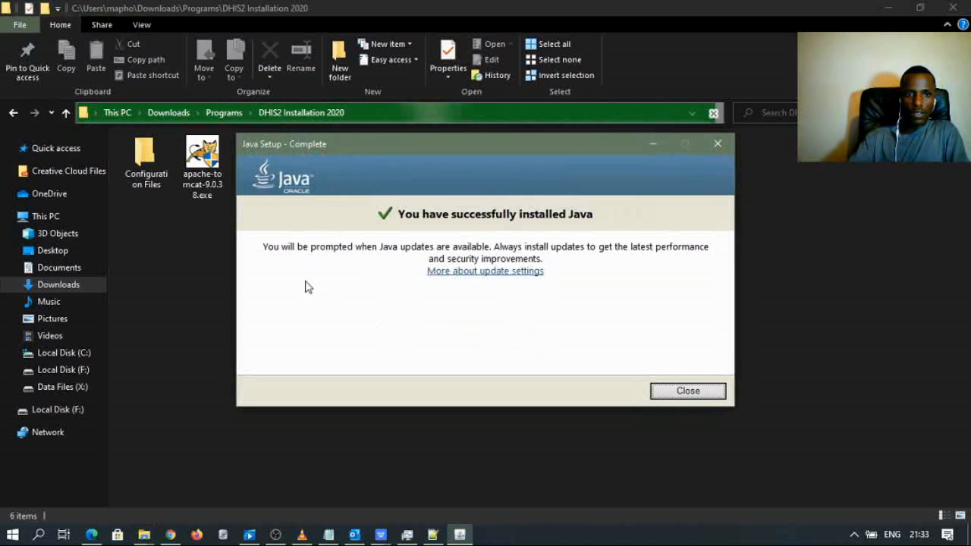
{"action": "left_click_drag", "start_coordinate": [390, 138], "coordinate": [423, 249]}
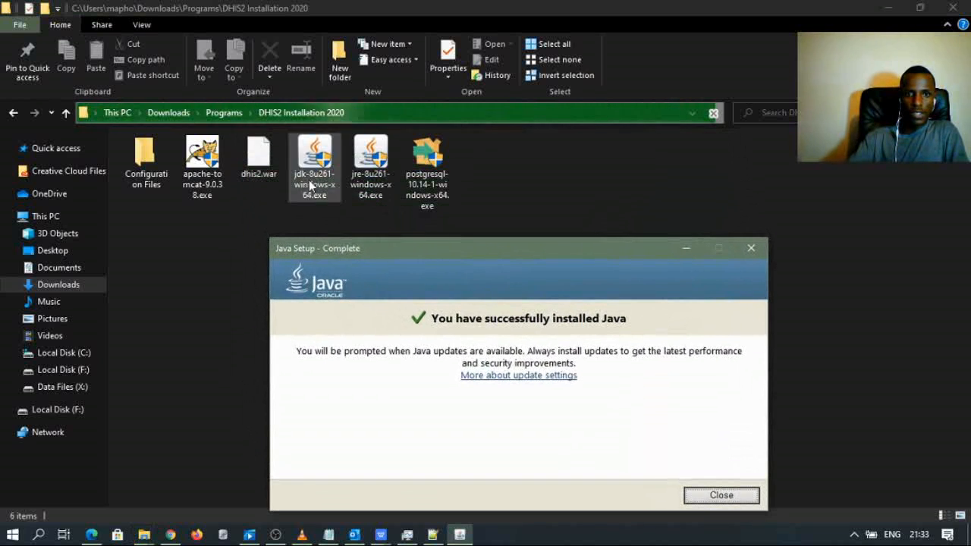
{"action": "left_click_drag", "start_coordinate": [496, 257], "coordinate": [511, 243]}
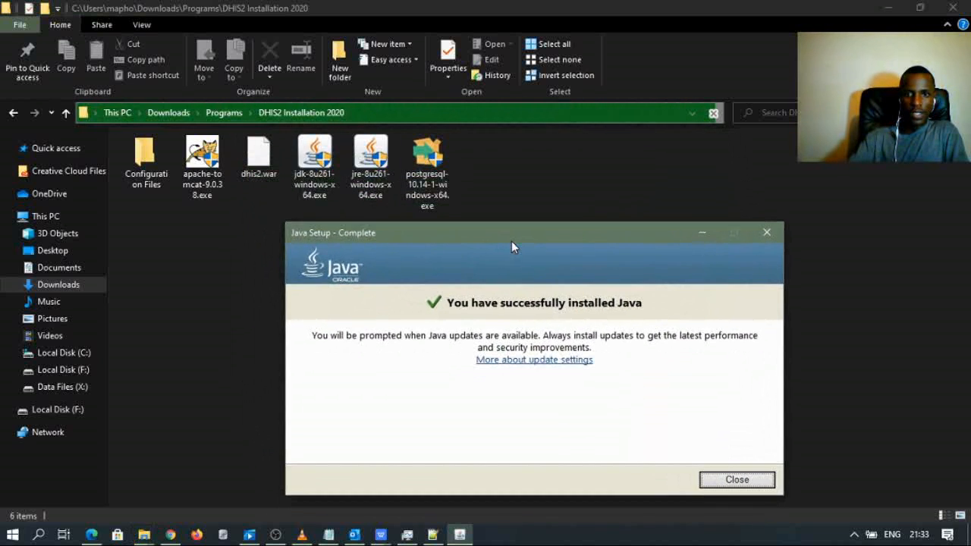
{"action": "left_click", "coordinate": [762, 480]}
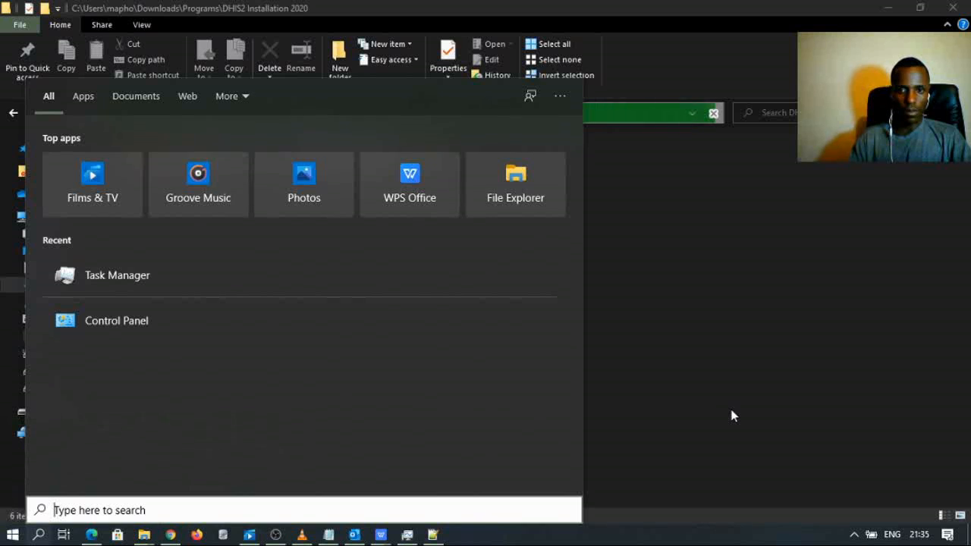
- Open Command Prompt and run java -version, confirming Java 1.8.0_261
{"action": "left_click", "coordinate": [733, 415]}
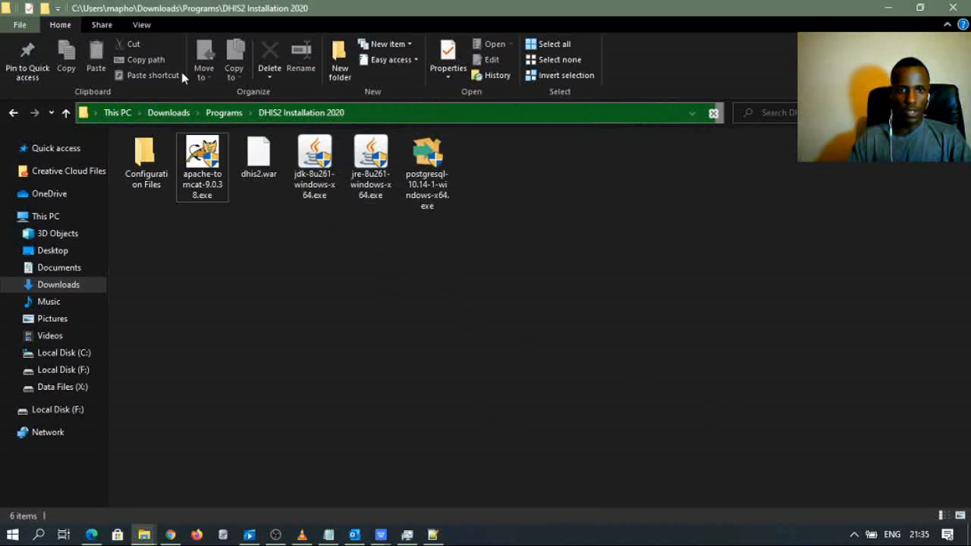
{"action": "left_click", "coordinate": [39, 535]}
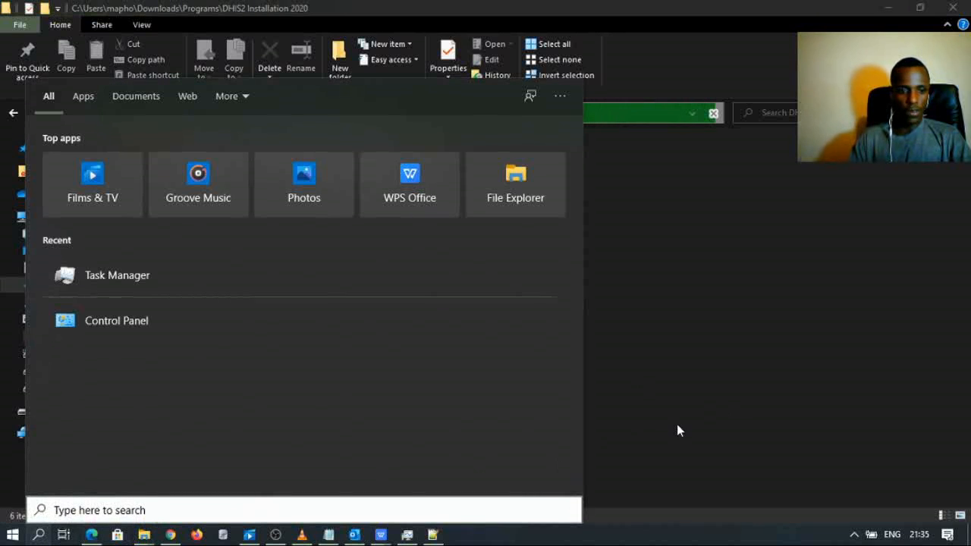
{"action": "type", "text": "c"}
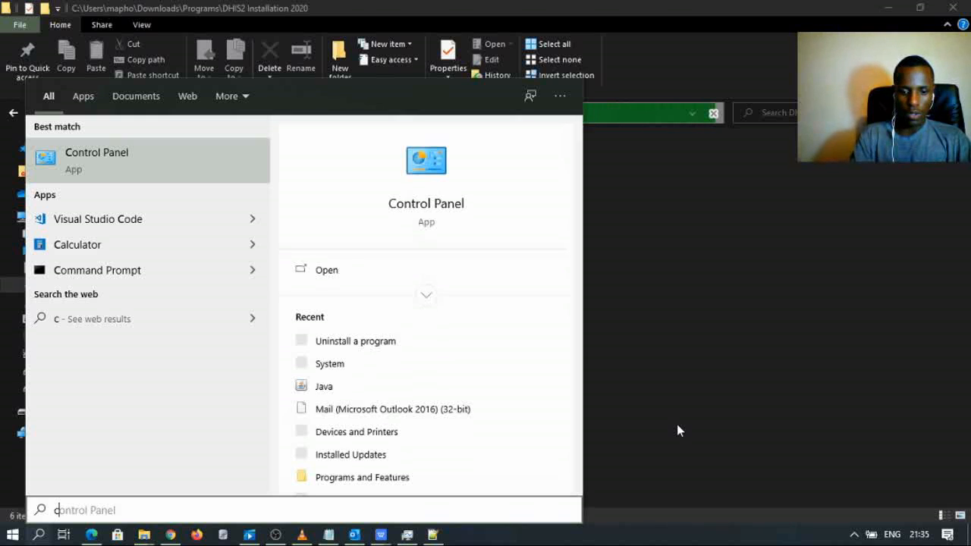
{"action": "type", "text": "md"}
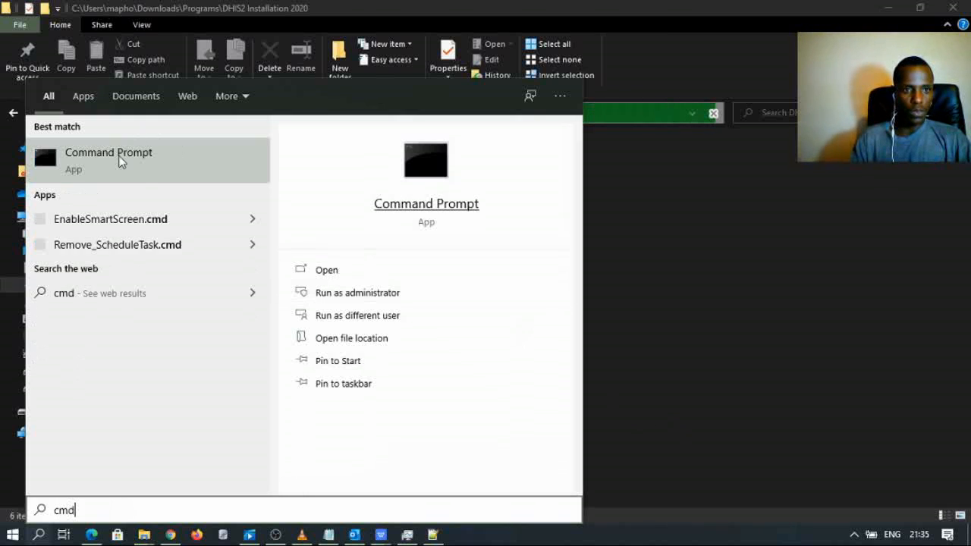
{"action": "left_click", "coordinate": [345, 224]}
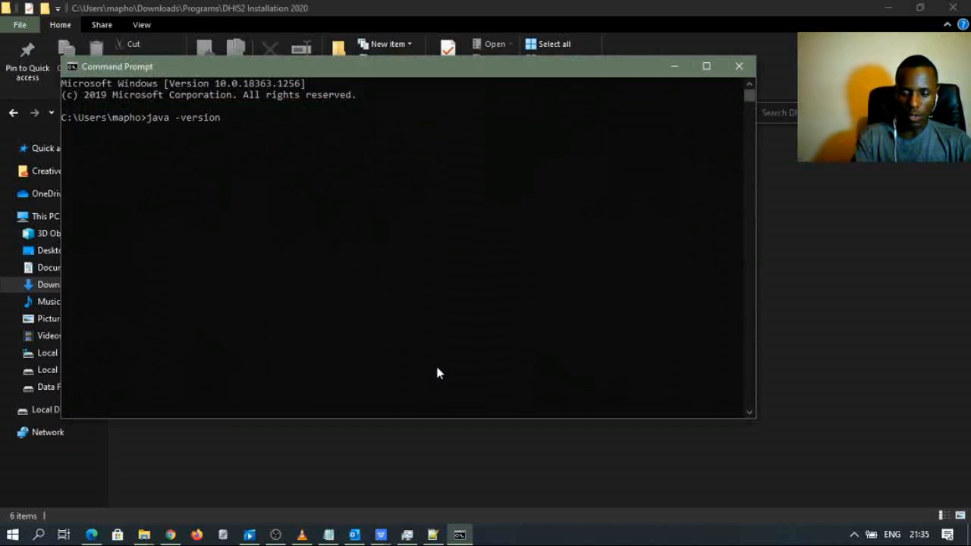
{"action": "key", "text": "Return"}
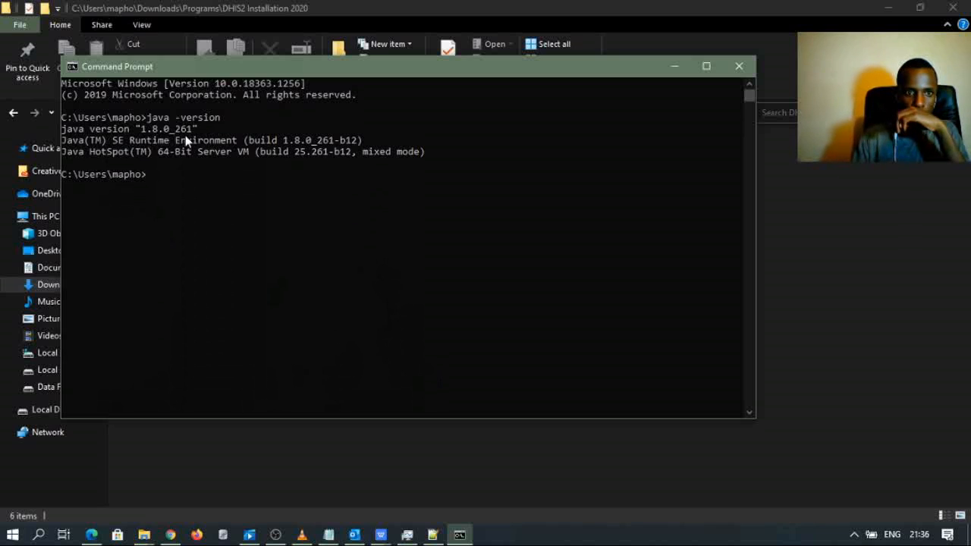
- Close the Command Prompt window and bring up the screen recorder
{"action": "left_click", "coordinate": [177, 174]}
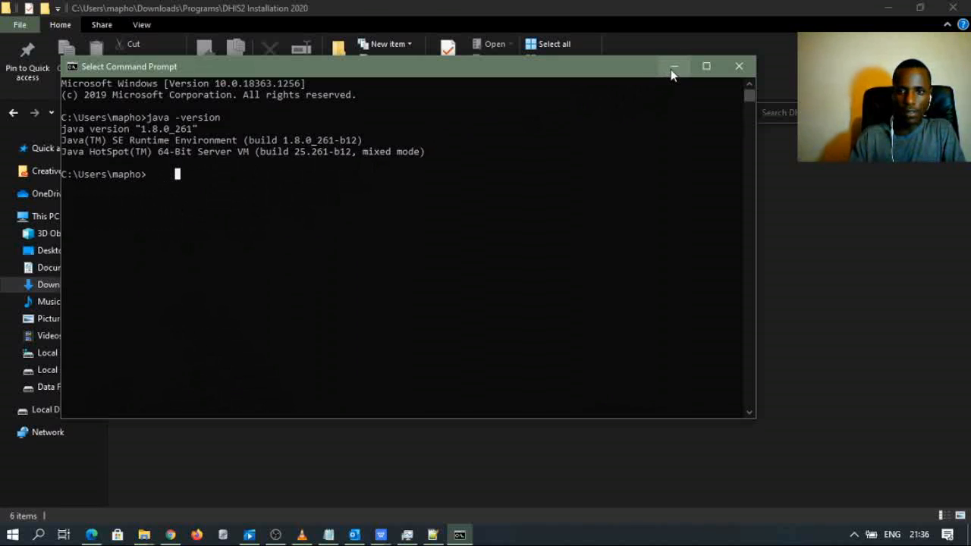
{"action": "left_click", "coordinate": [740, 67]}
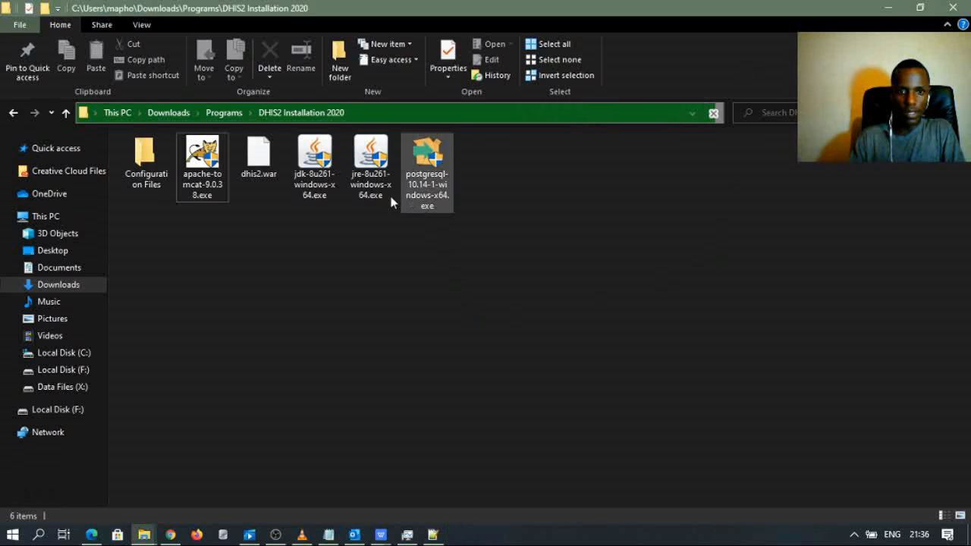
{"action": "left_click", "coordinate": [275, 534]}
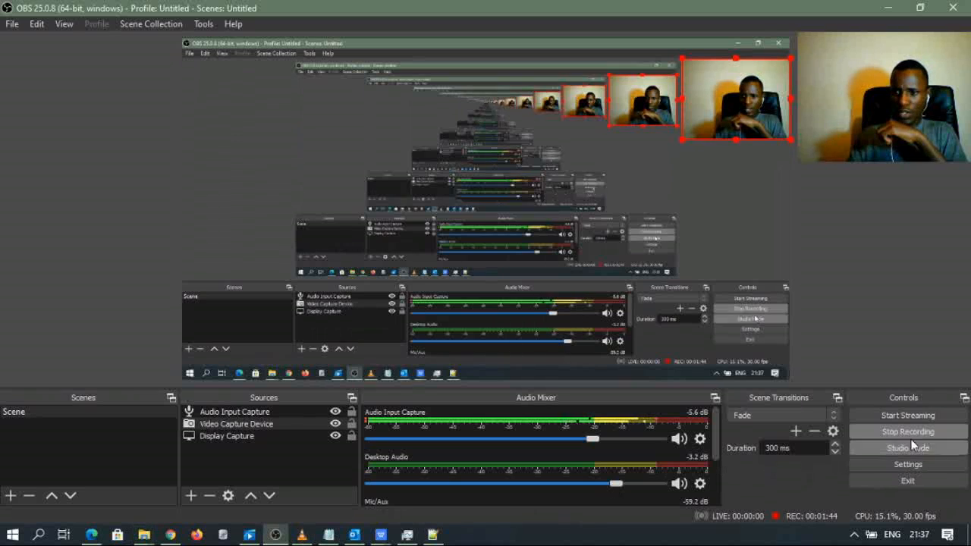
- Minimize OBS Studio to return to the DHIS2 Installation 2020 folder
{"action": "left_click", "coordinate": [888, 8]}
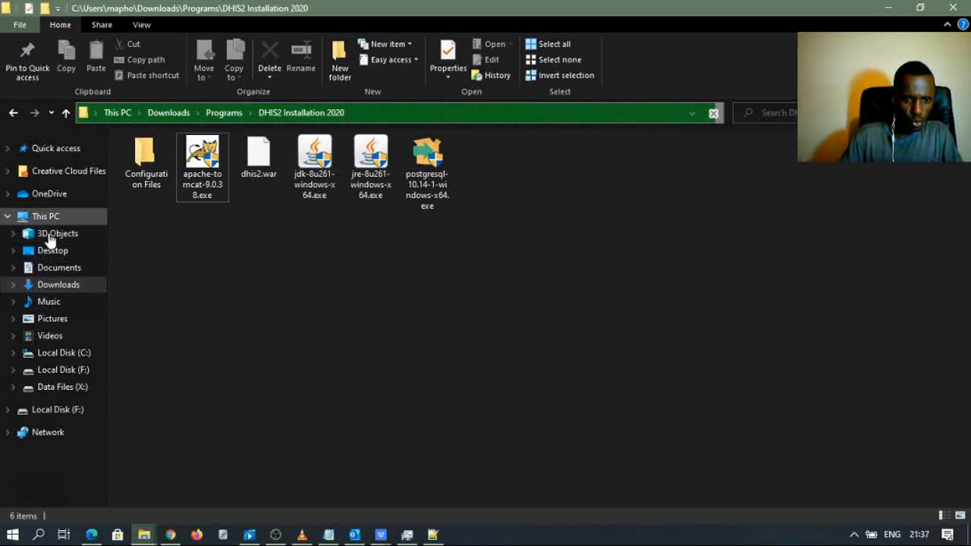
- Open the Configuration Files folder and Java Configurations.txt, moving the Notepad window aside
{"action": "double_click", "coordinate": [148, 179]}
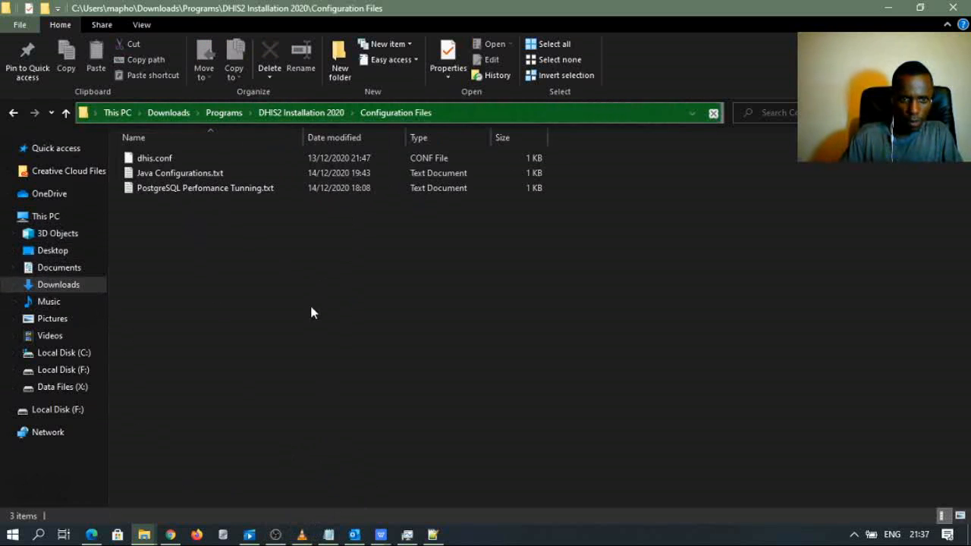
{"action": "double_click", "coordinate": [182, 175]}
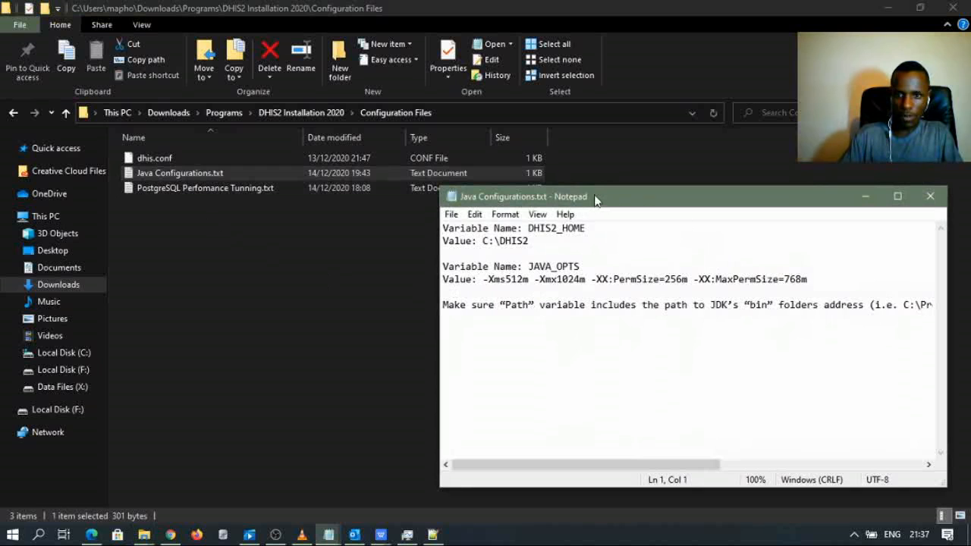
{"action": "left_click_drag", "start_coordinate": [595, 199], "coordinate": [528, 188]}
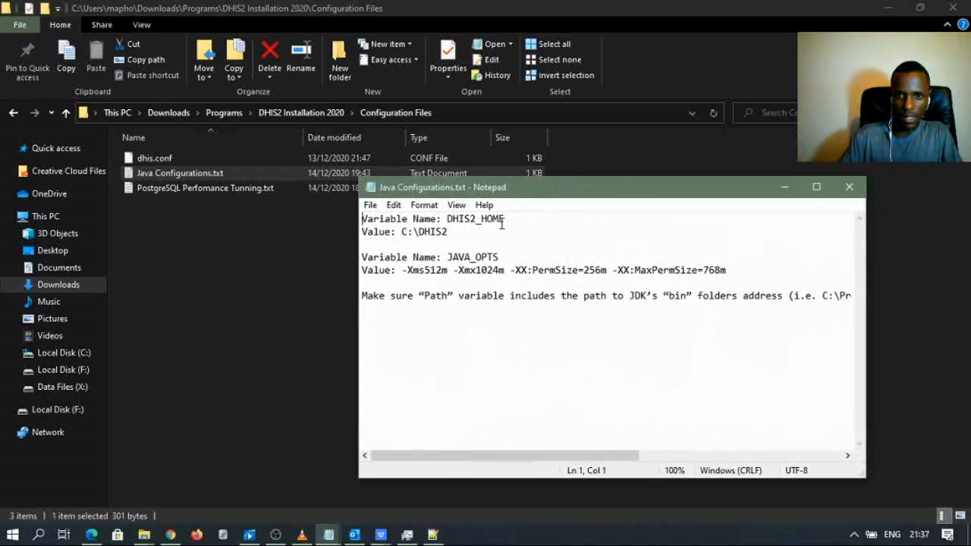
{"action": "left_click_drag", "start_coordinate": [501, 223], "coordinate": [375, 231]}
{"action": "left_click", "coordinate": [429, 407]}
{"action": "left_click_drag", "start_coordinate": [577, 190], "coordinate": [605, 281]}
{"action": "left_click", "coordinate": [307, 295]}
- Open Environment Variables through This PC's Properties and Advanced system settings
{"action": "right_click", "coordinate": [60, 219]}
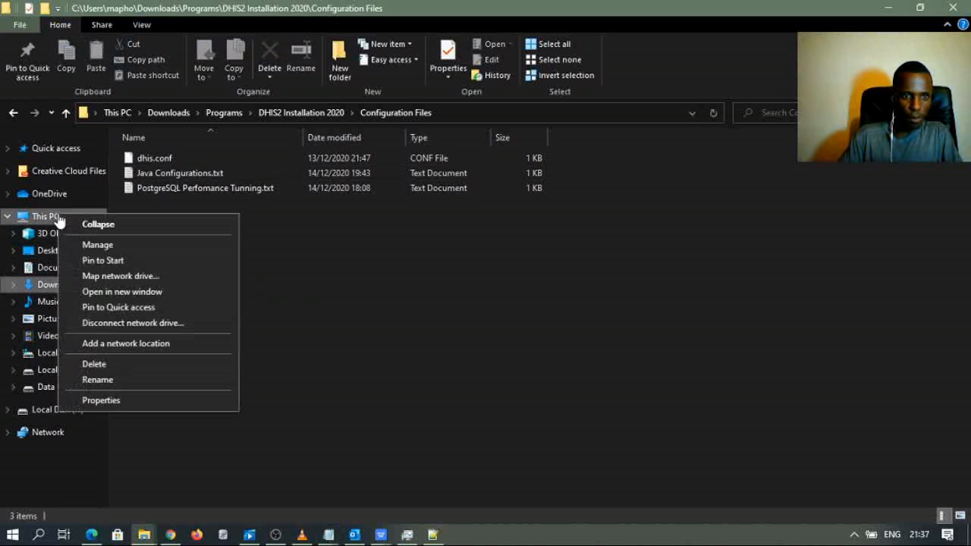
{"action": "left_click", "coordinate": [106, 400]}
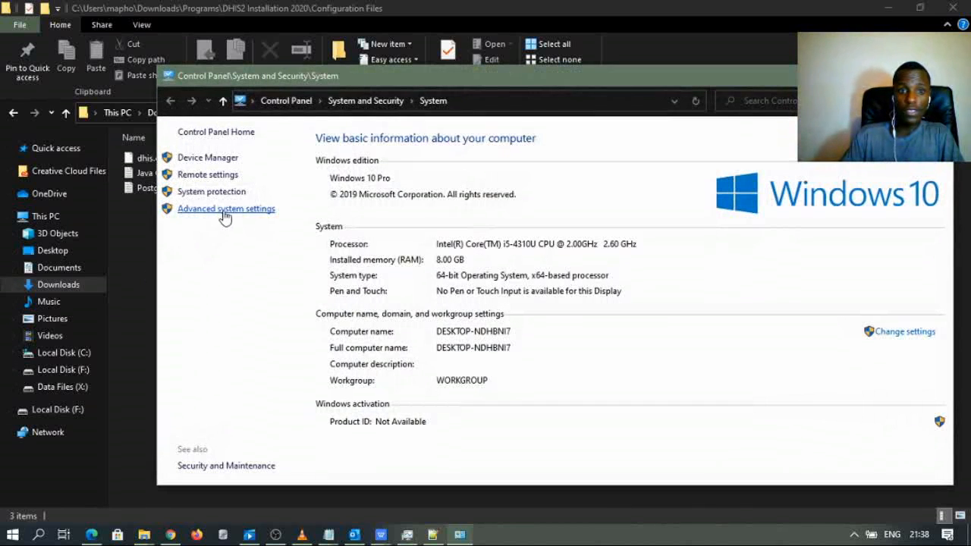
{"action": "left_click", "coordinate": [225, 215]}
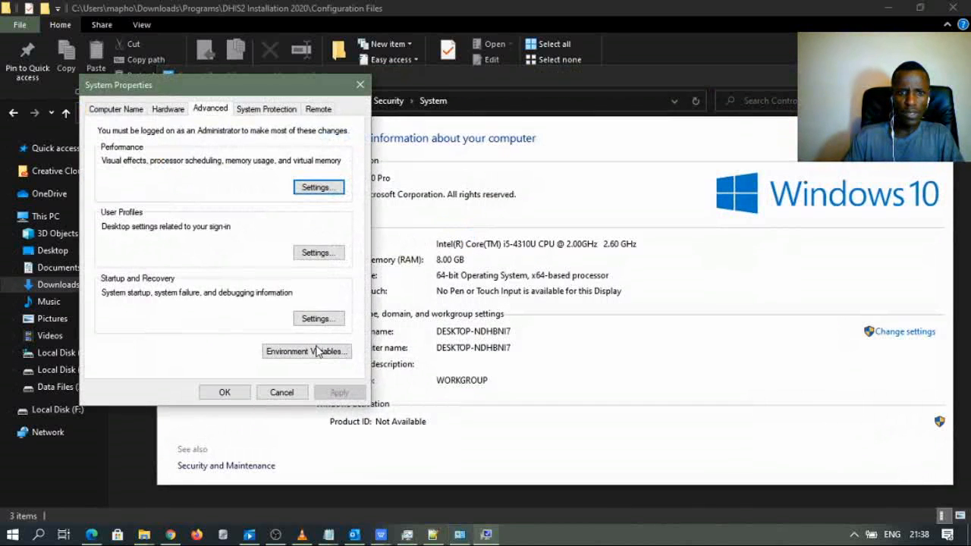
{"action": "left_click", "coordinate": [317, 351]}
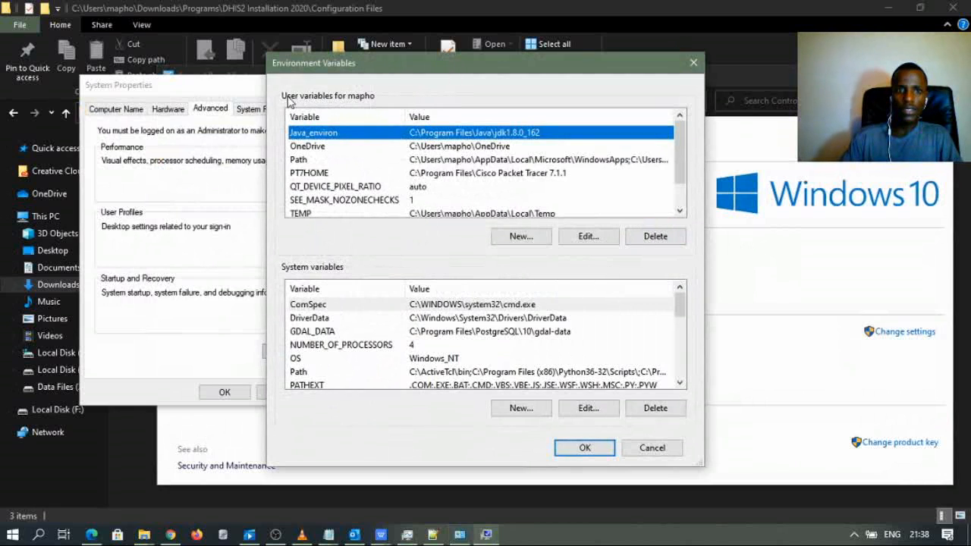
{"action": "scroll", "coordinate": [345, 189], "scroll_direction": "down", "scroll_amount": 1}
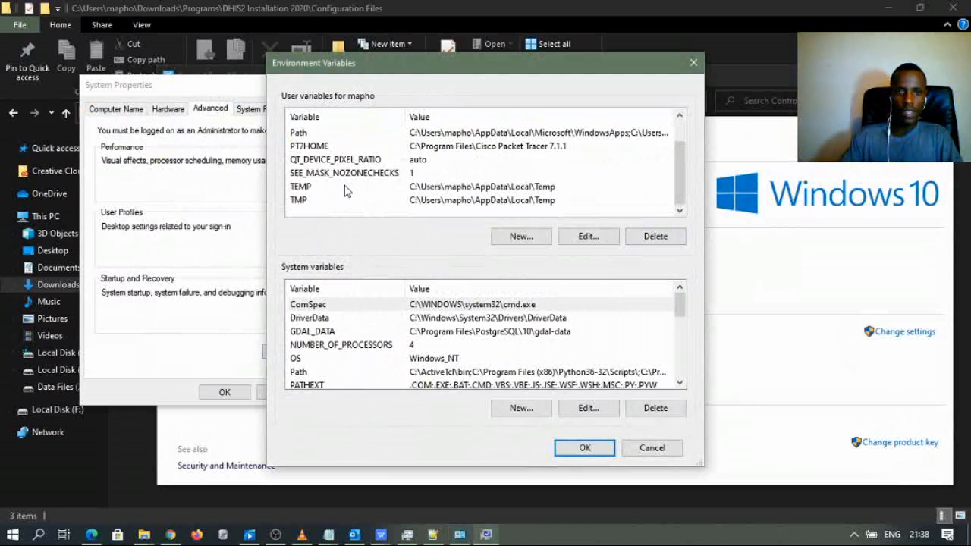
{"action": "scroll", "coordinate": [315, 289], "scroll_direction": "down", "scroll_amount": 2}
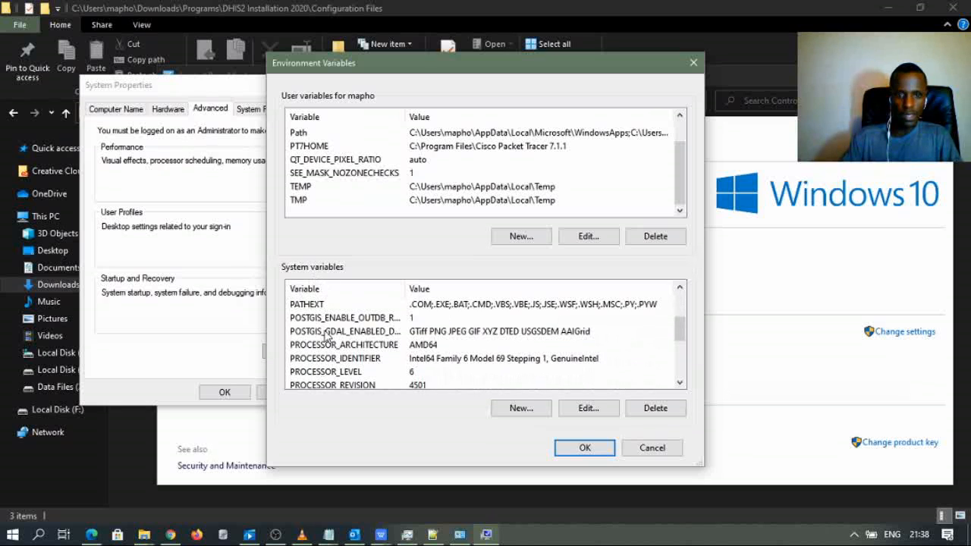
{"action": "scroll", "coordinate": [326, 336], "scroll_direction": "up", "scroll_amount": 2}
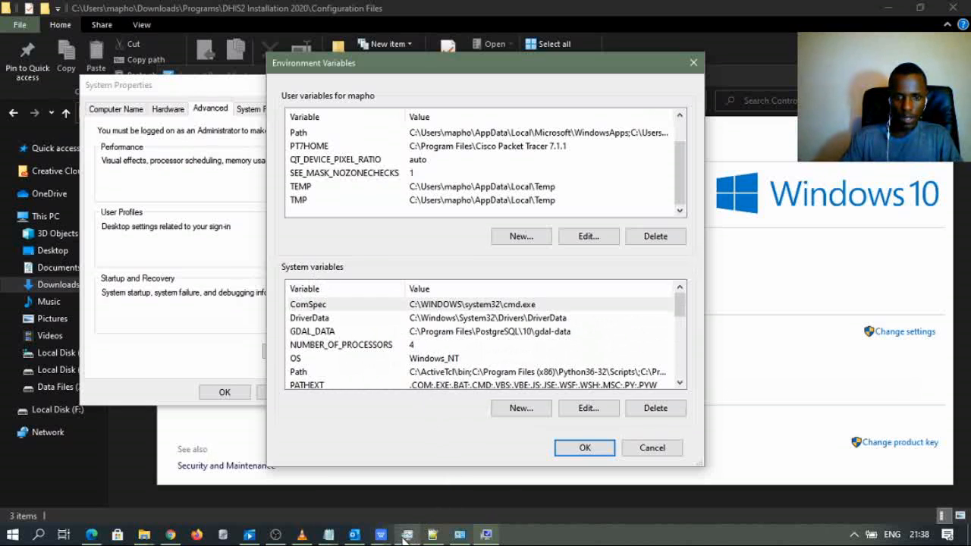
- Place the Java Configurations notes beside the dialog and select DHIS2_HOME in them
{"action": "mouse_move", "coordinate": [337, 539]}
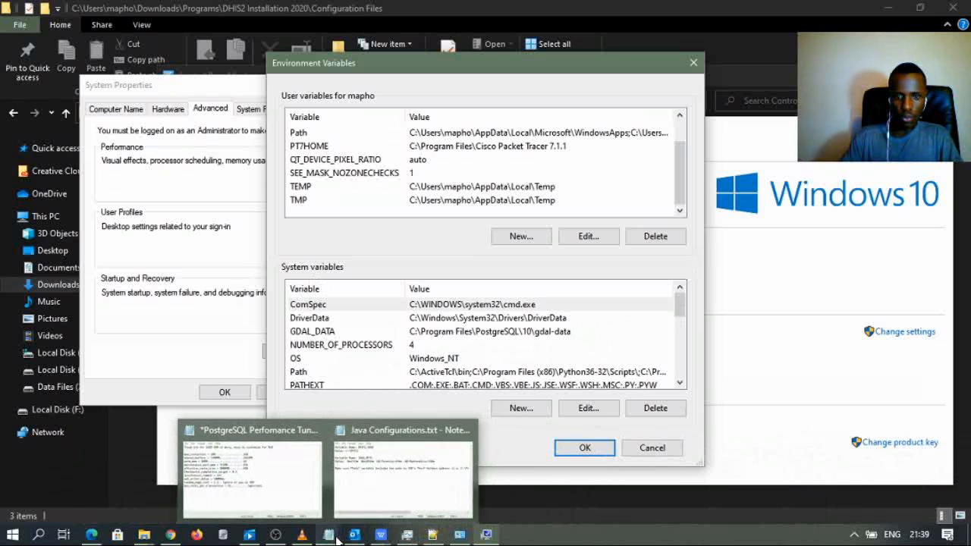
{"action": "left_click", "coordinate": [372, 511]}
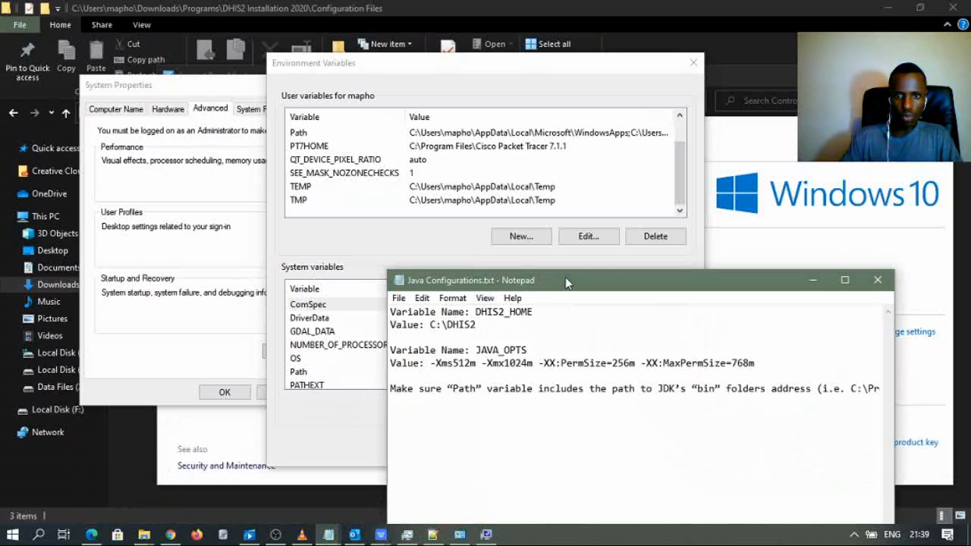
{"action": "left_click_drag", "start_coordinate": [565, 282], "coordinate": [628, 260]}
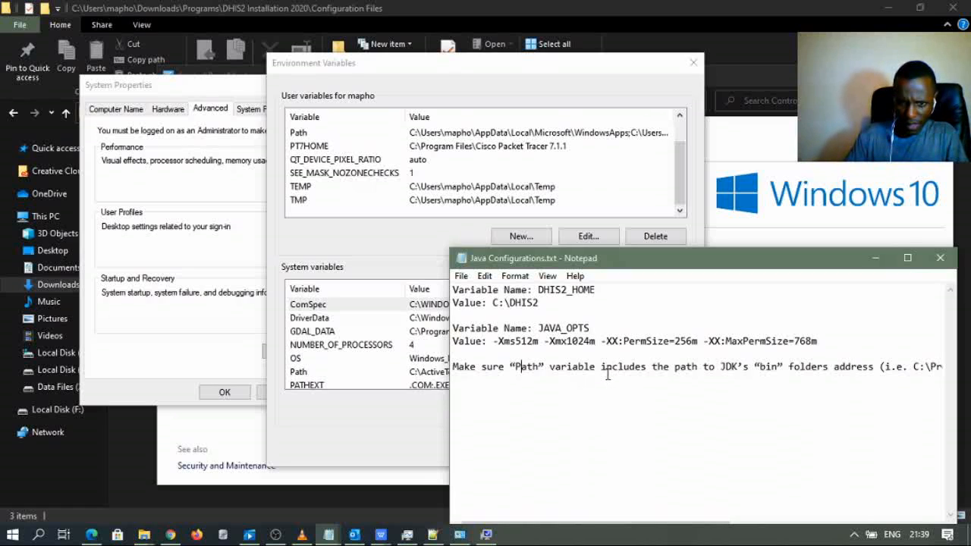
{"action": "left_click_drag", "start_coordinate": [592, 296], "coordinate": [562, 295]}
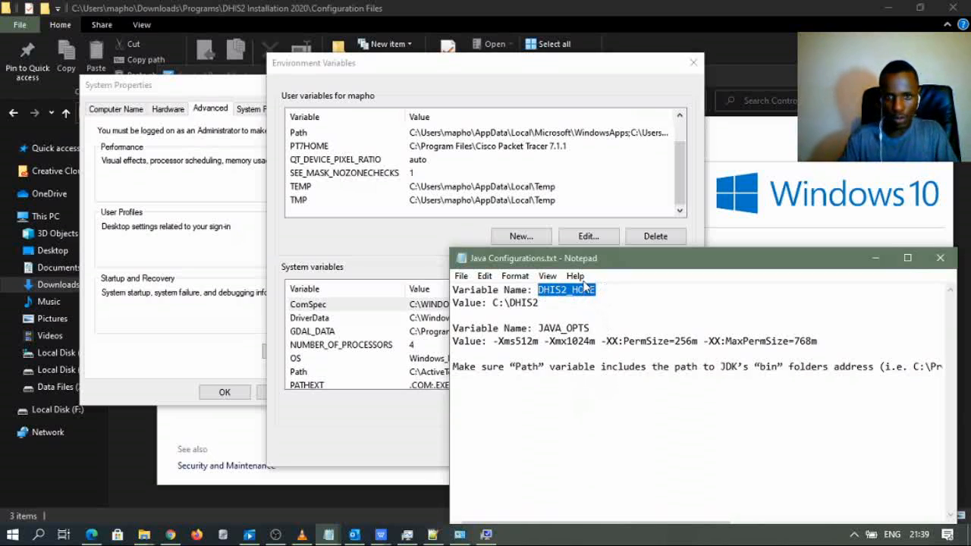
{"action": "left_click", "coordinate": [367, 258]}
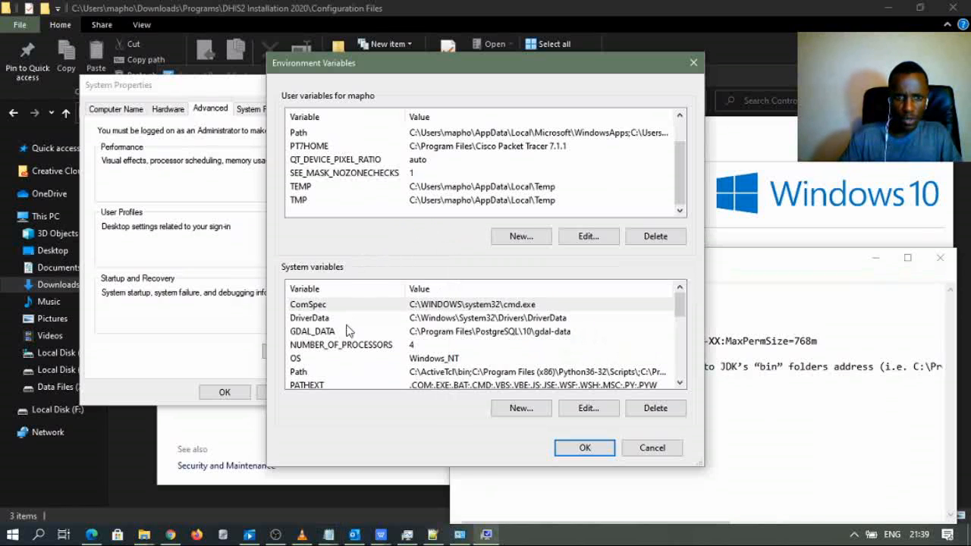
{"action": "scroll", "coordinate": [323, 355], "scroll_direction": "down", "scroll_amount": 2}
- Create system variable DHIS2_HOME, using the C:\DHIS2 line copied from the Java Configurations notes as its value
{"action": "scroll", "coordinate": [323, 355], "scroll_direction": "up", "scroll_amount": 2}
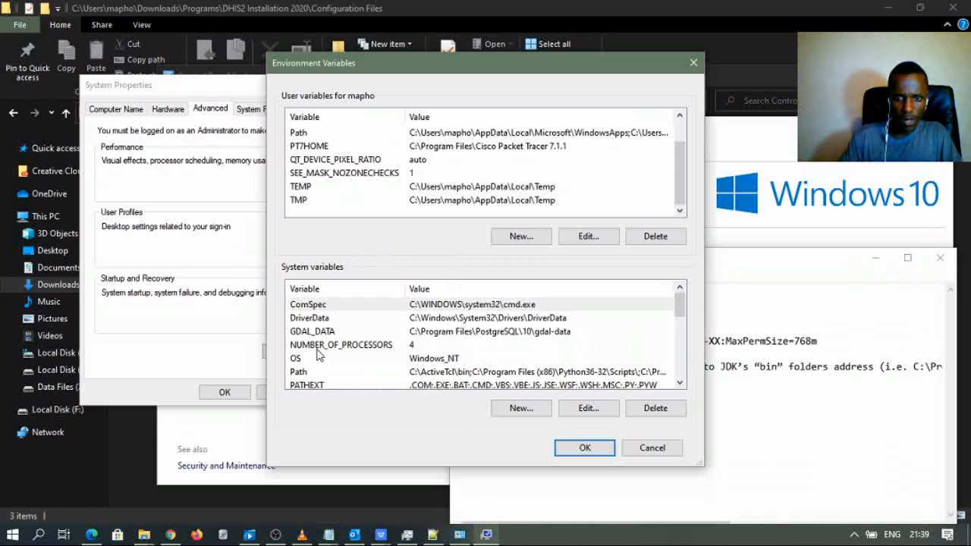
{"action": "left_click", "coordinate": [522, 409]}
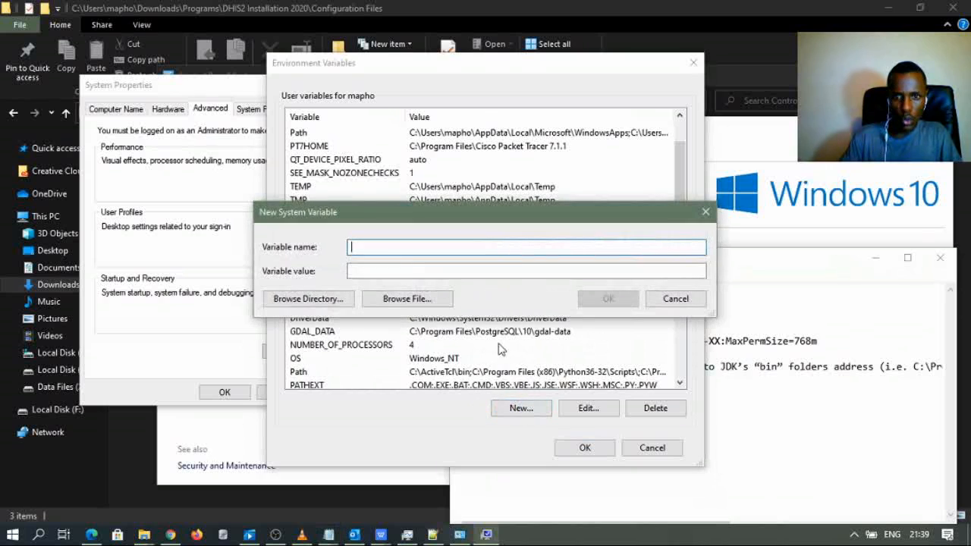
{"action": "type", "text": "DHIS2_HOME"}
{"action": "key", "text": "Tab"}
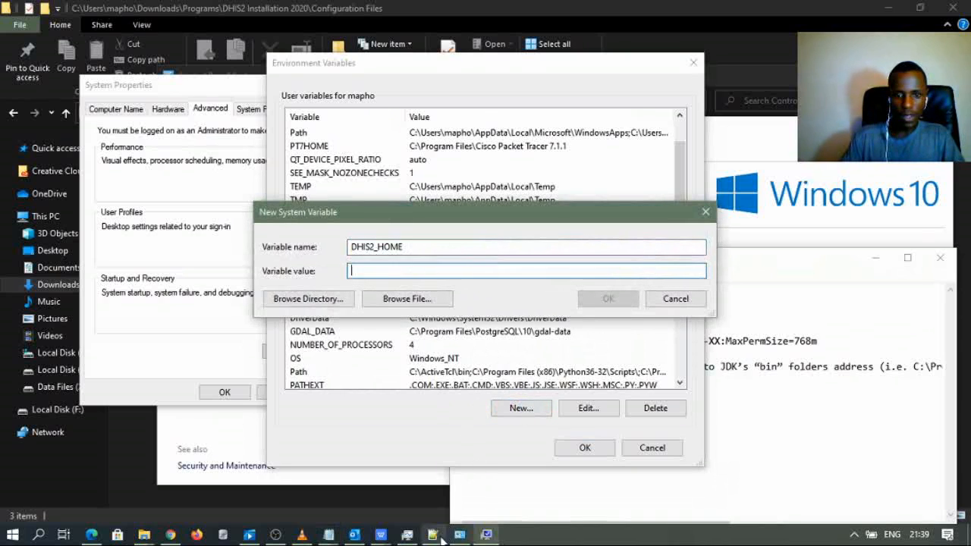
{"action": "left_click", "coordinate": [328, 534]}
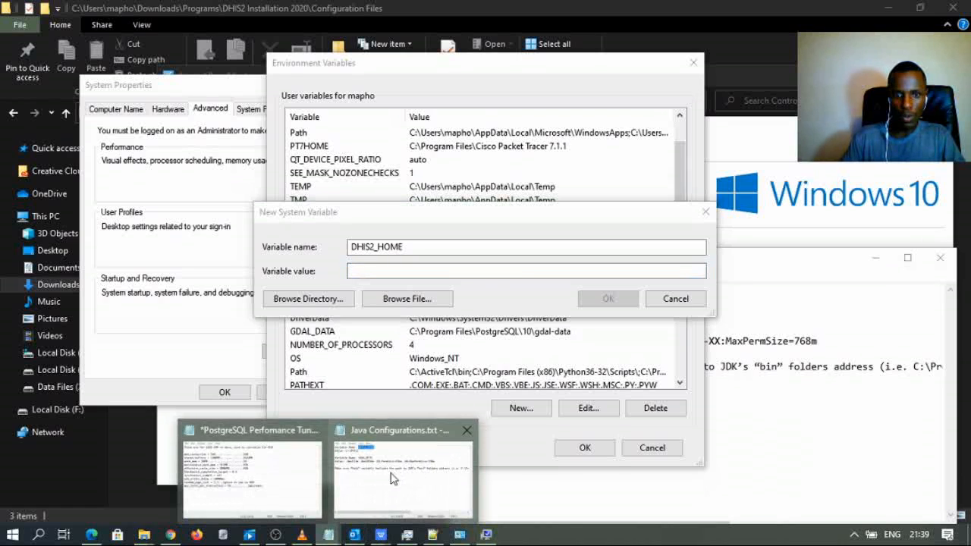
{"action": "left_click", "coordinate": [390, 474]}
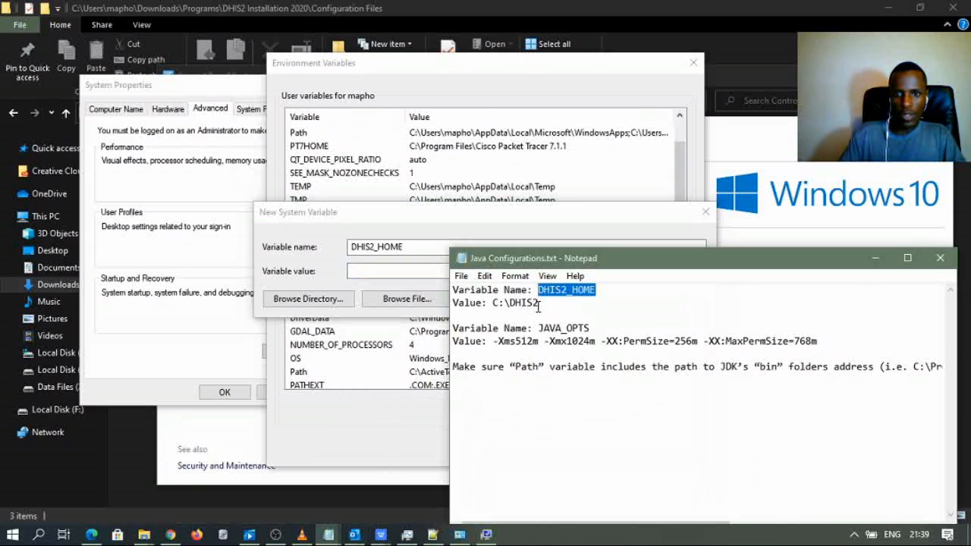
{"action": "left_click_drag", "start_coordinate": [539, 304], "coordinate": [458, 306]}
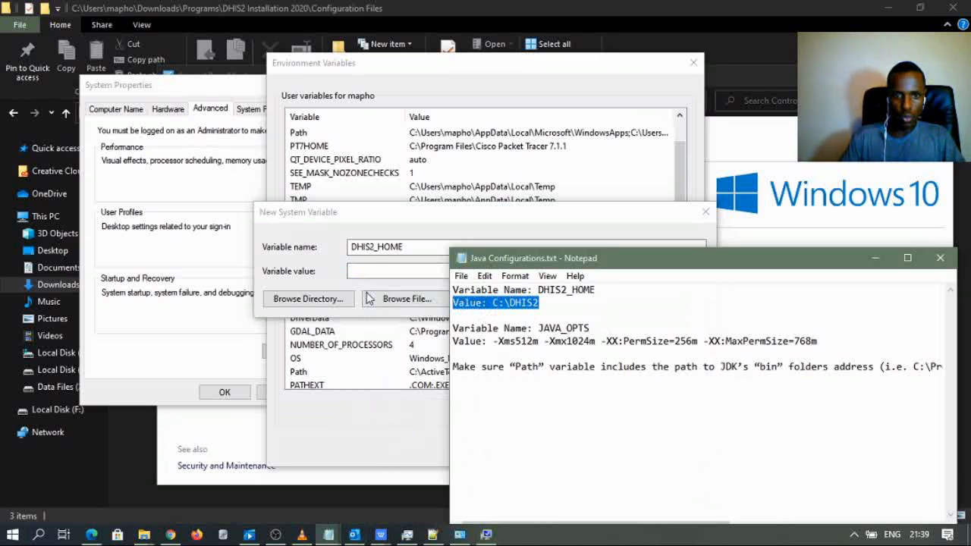
{"action": "left_click", "coordinate": [356, 270]}
{"action": "type", "text": "Value: C:\\DHIS2"}
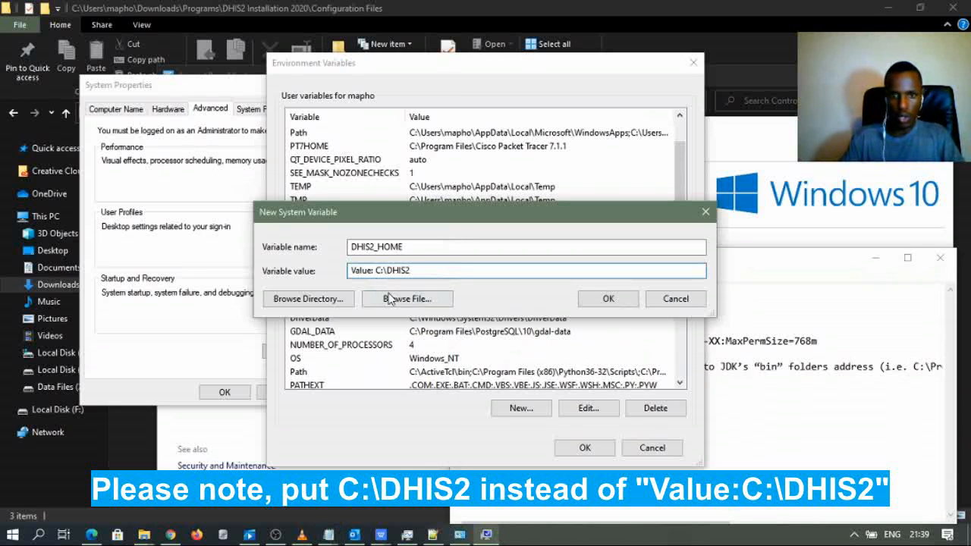
{"action": "left_click", "coordinate": [606, 300]}
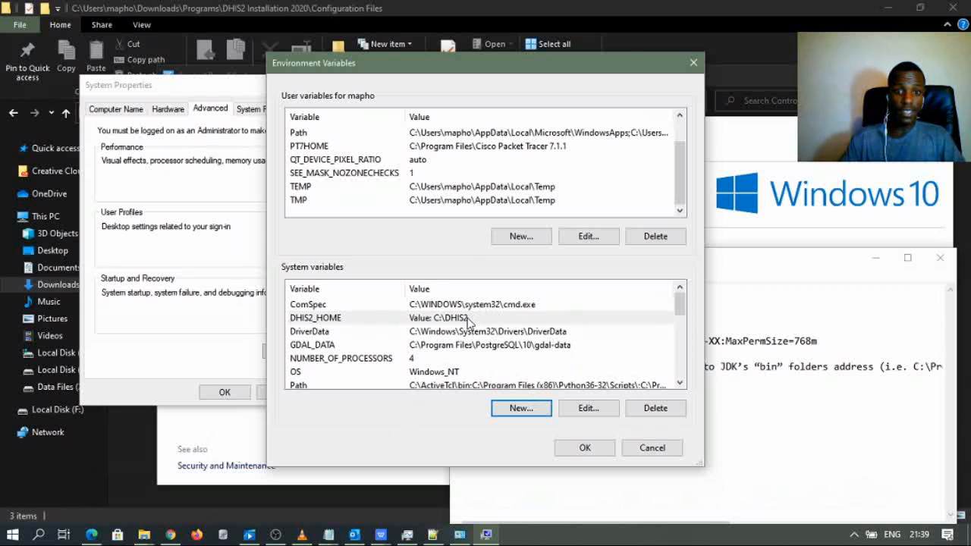
- Create a new folder named DHIS2 at the root of Local Disk (C:)
{"action": "mouse_move", "coordinate": [144, 534]}
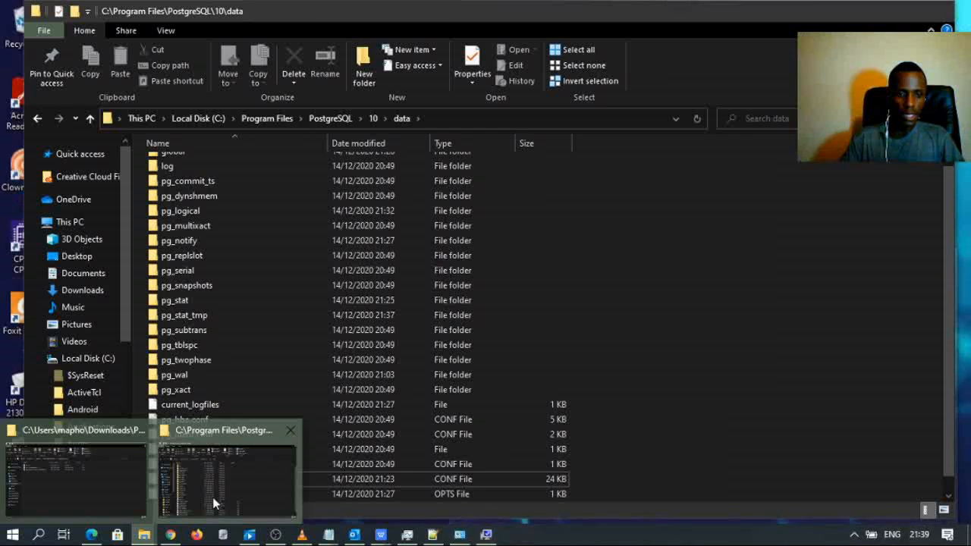
{"action": "left_click", "coordinate": [212, 497]}
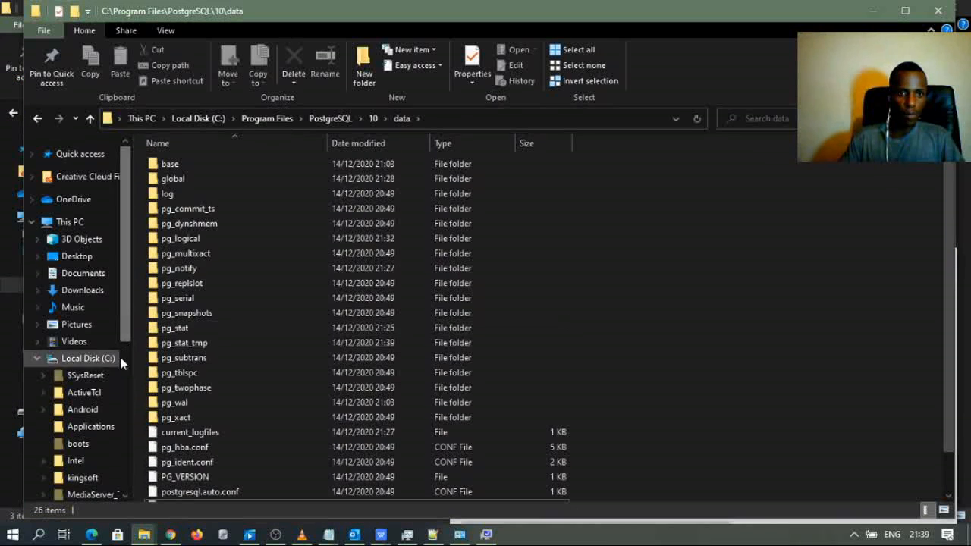
{"action": "left_click", "coordinate": [202, 119]}
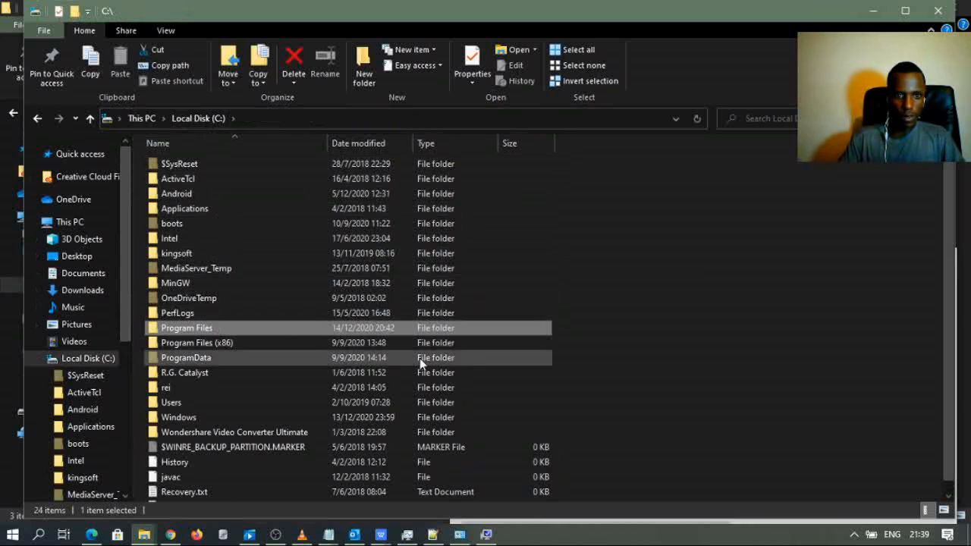
{"action": "right_click", "coordinate": [720, 273]}
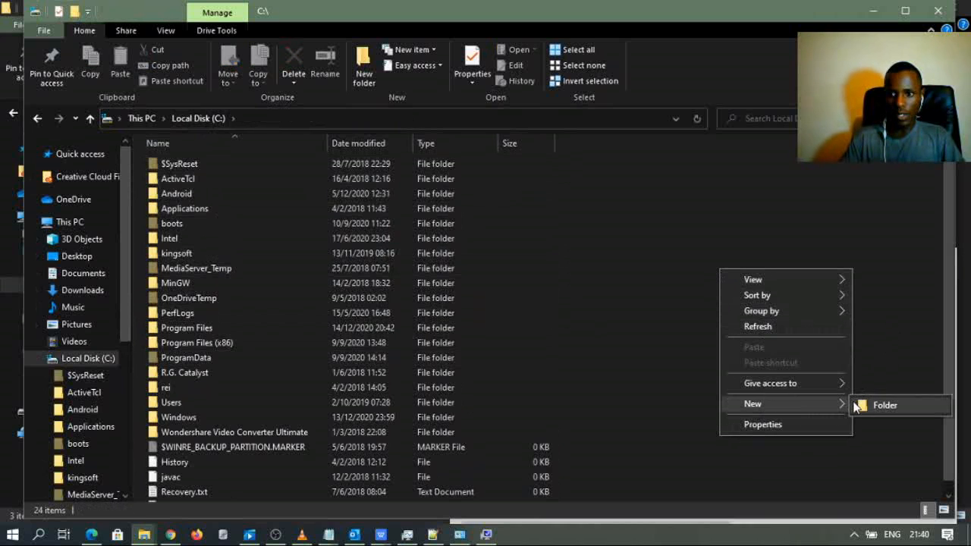
{"action": "left_click", "coordinate": [872, 405]}
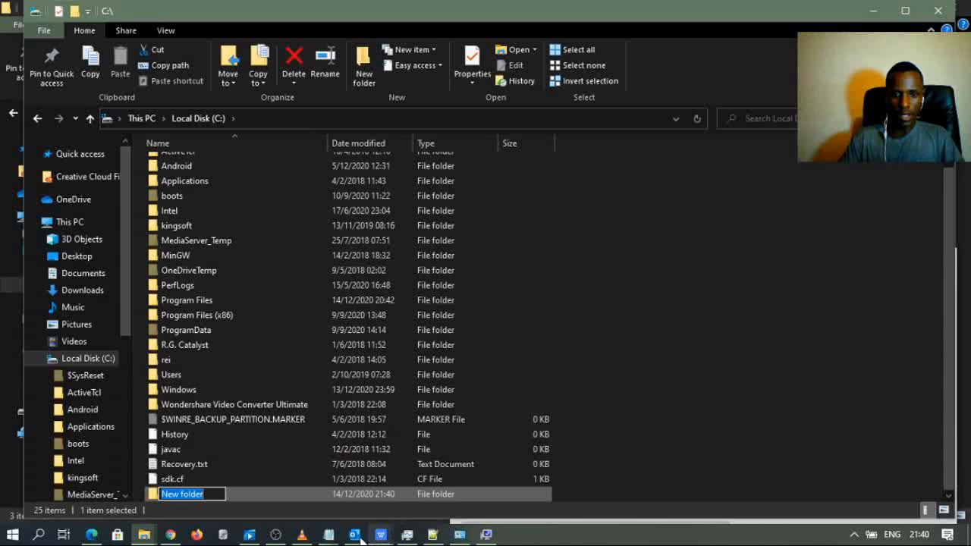
{"action": "type", "text": "D"}
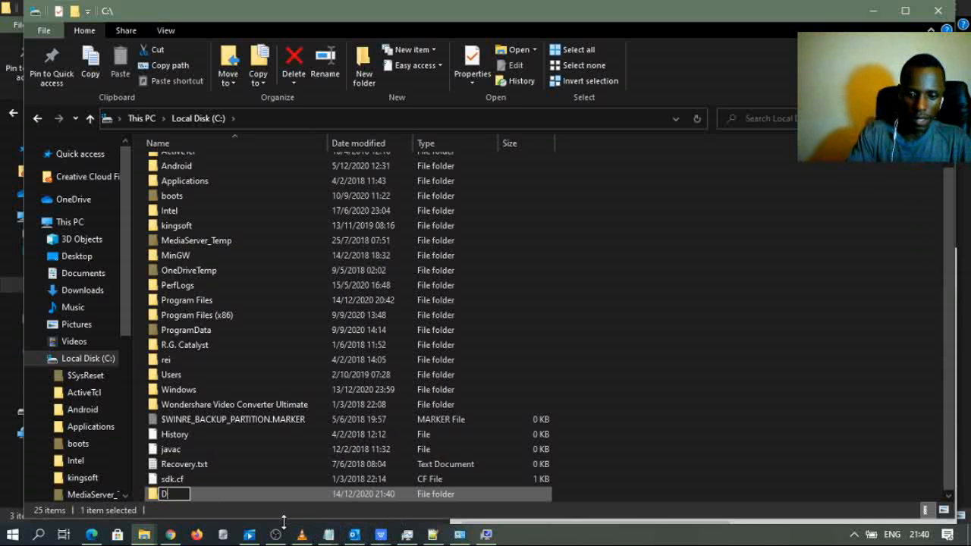
{"action": "type", "text": "HIS2"}
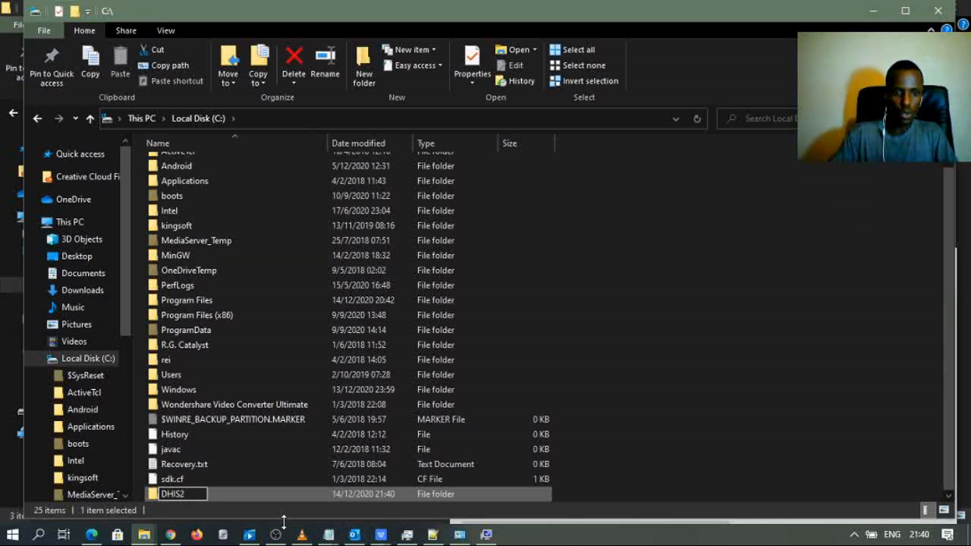
{"action": "left_click", "coordinate": [296, 496]}
- Open the new DHIS2 folder, then return to the Environment Variables window
{"action": "left_click", "coordinate": [672, 372]}
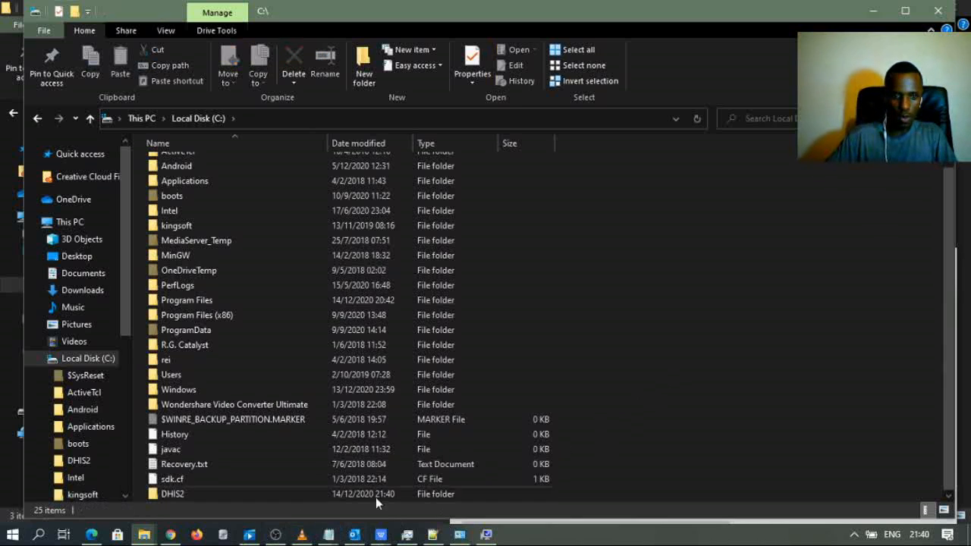
{"action": "left_click", "coordinate": [198, 499]}
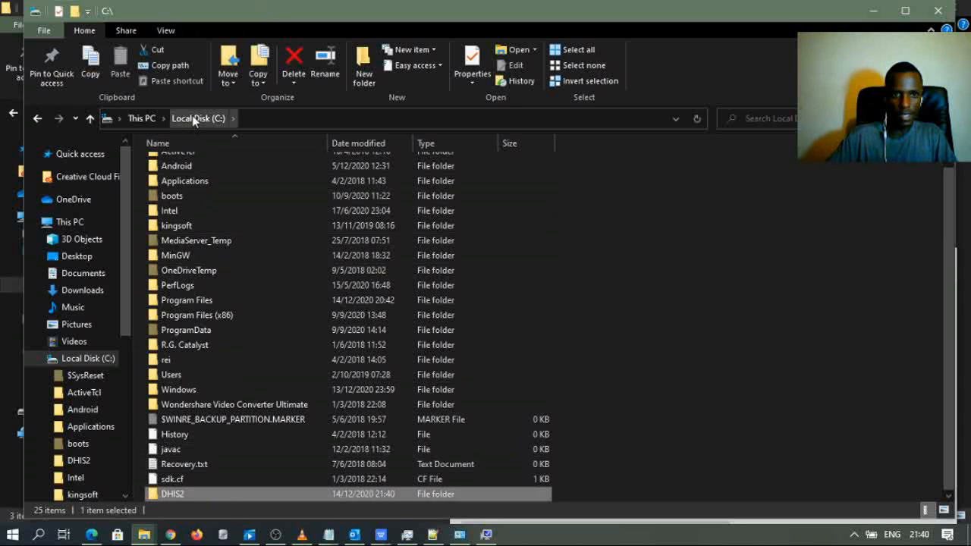
{"action": "double_click", "coordinate": [172, 493]}
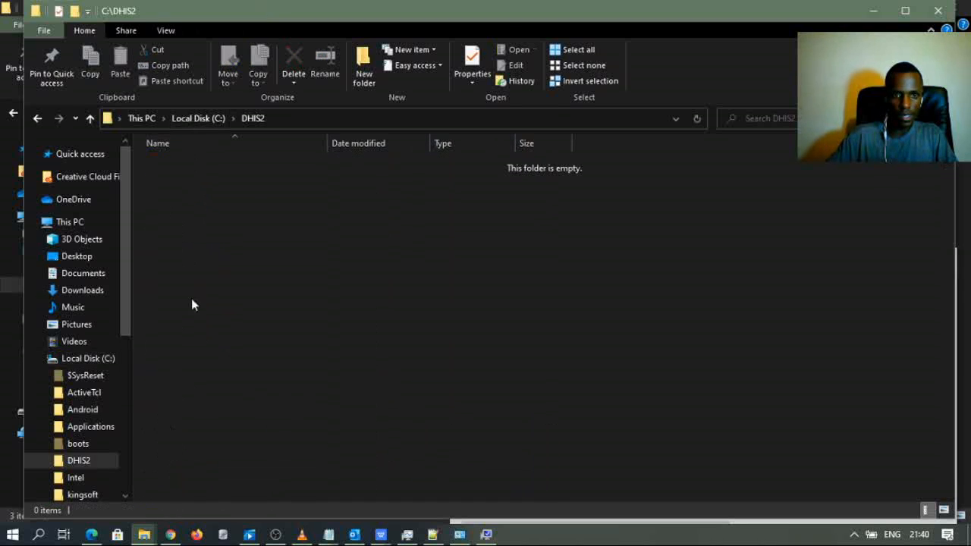
{"action": "left_click", "coordinate": [486, 535]}
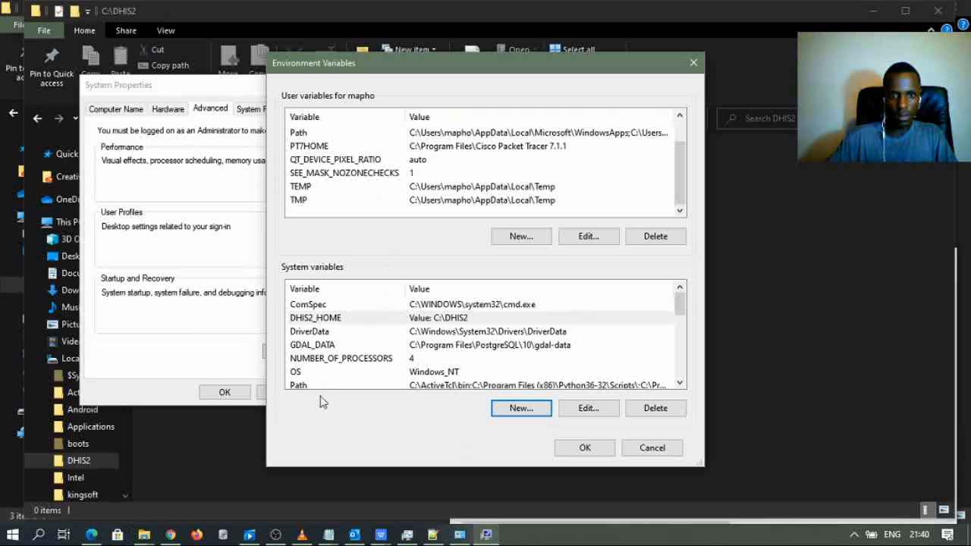
- Review the DHIS2_HOME variable's value and confirm it unchanged
{"action": "double_click", "coordinate": [321, 324]}
{"action": "left_click", "coordinate": [420, 272]}
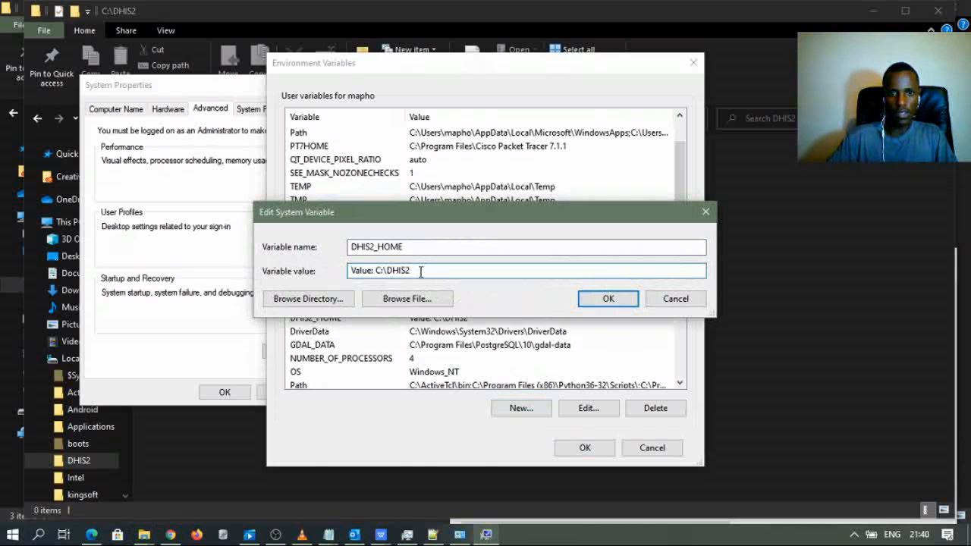
{"action": "left_click", "coordinate": [604, 300]}
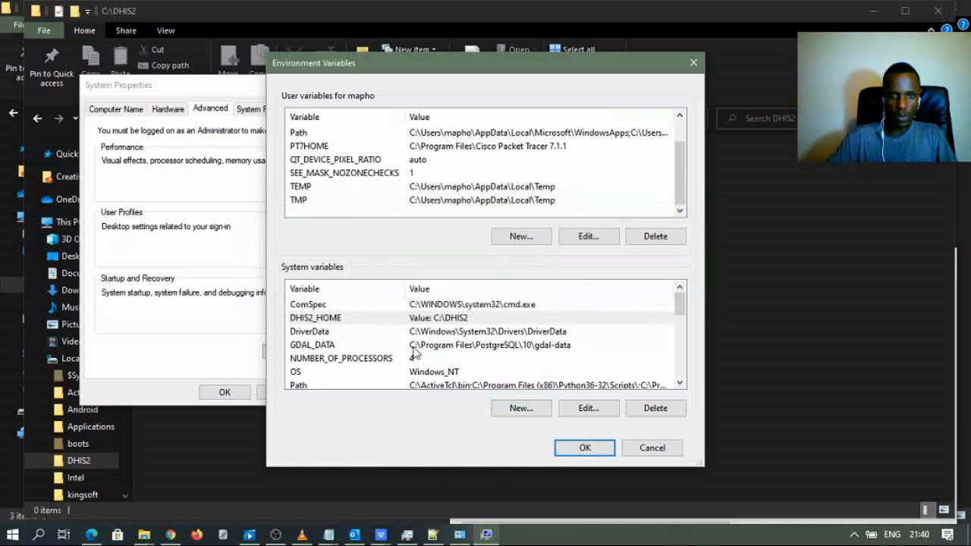
- Start a new system variable named JAVA_OPTS, copying the name from the notes
{"action": "mouse_move", "coordinate": [328, 534]}
{"action": "left_click", "coordinate": [405, 498]}
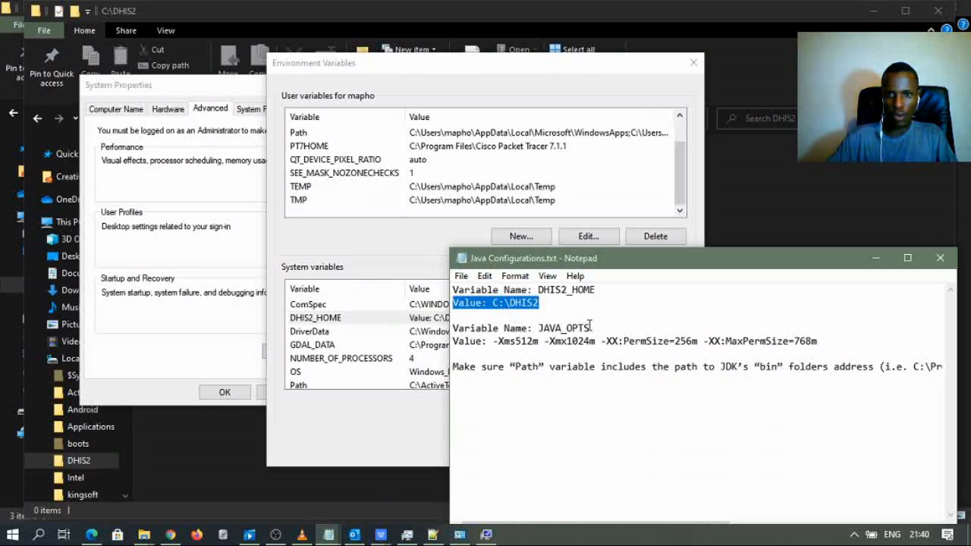
{"action": "left_click_drag", "start_coordinate": [591, 326], "coordinate": [535, 331]}
{"action": "key", "text": "ctrl+c"}
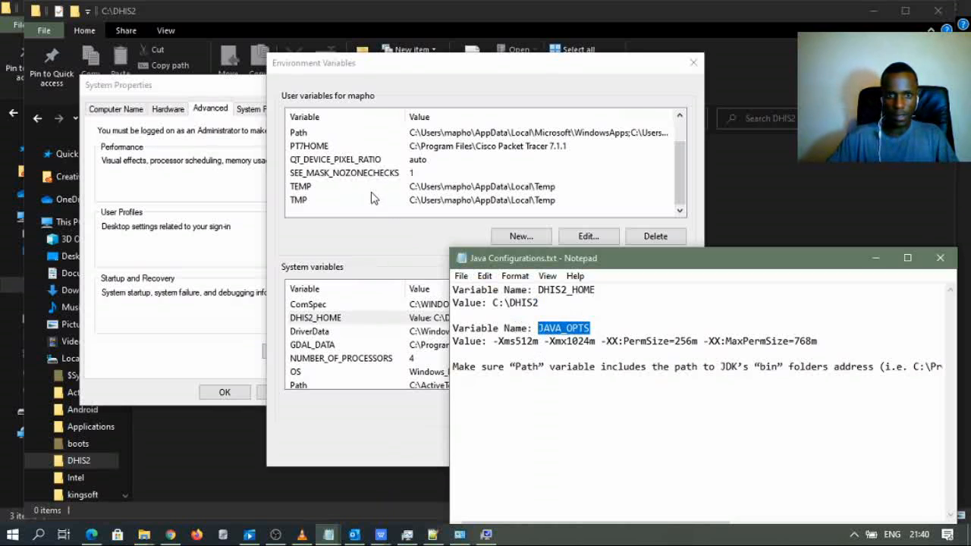
{"action": "left_click", "coordinate": [348, 432]}
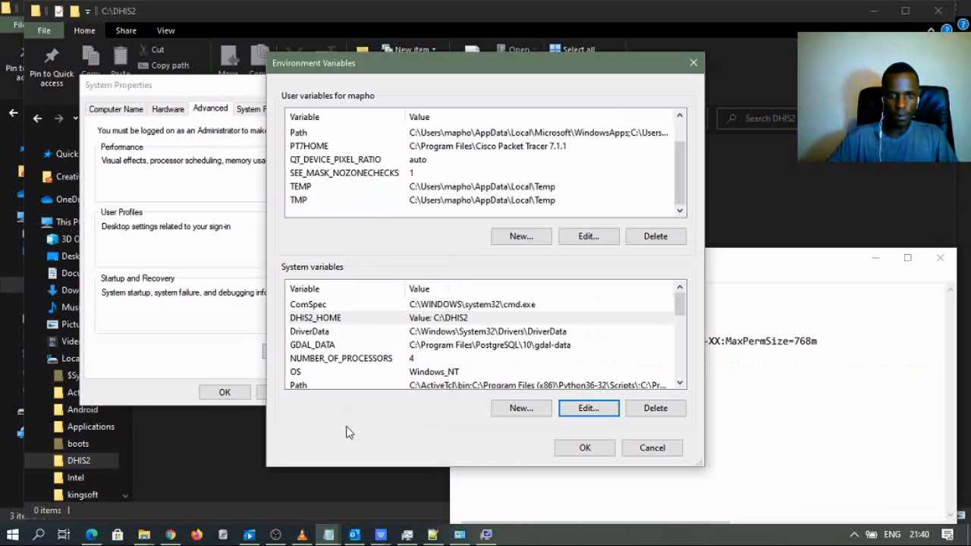
{"action": "left_click", "coordinate": [521, 410]}
{"action": "key", "text": "ctrl+v"}
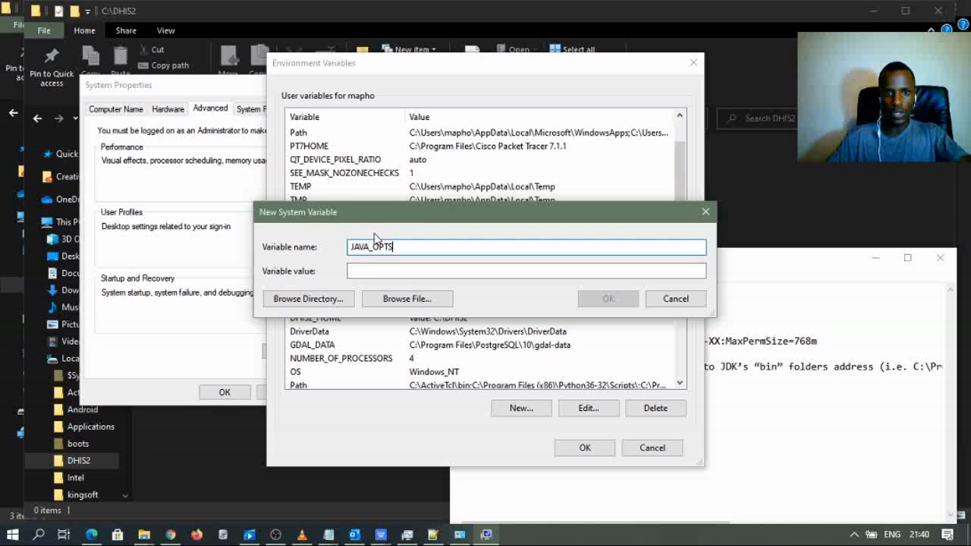
{"action": "left_click", "coordinate": [372, 272]}
- Set JAVA_OPTS to -Xms512m -Xmx1024m -XX:PermSize=256m -XX:MaxPermSize=768m and save it
{"action": "left_click", "coordinate": [328, 535]}
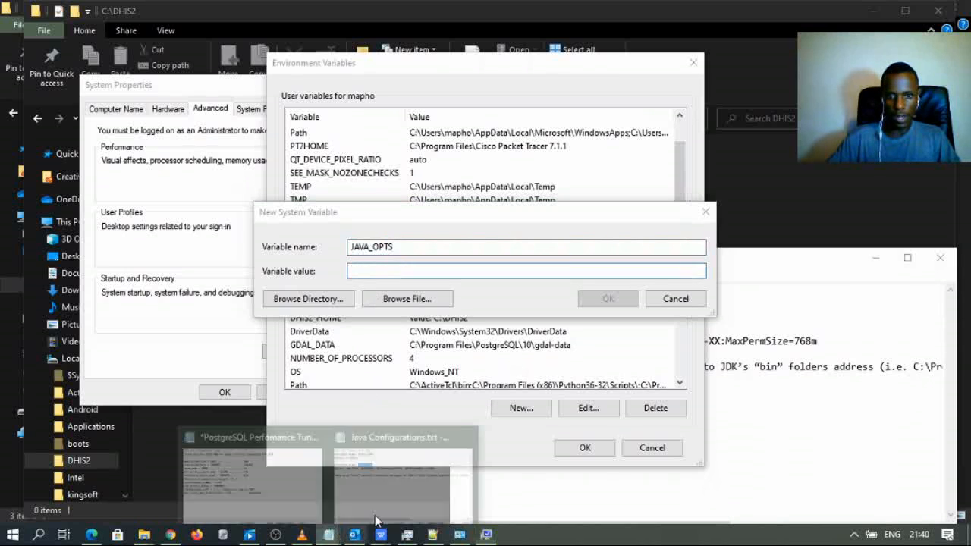
{"action": "left_click", "coordinate": [427, 440]}
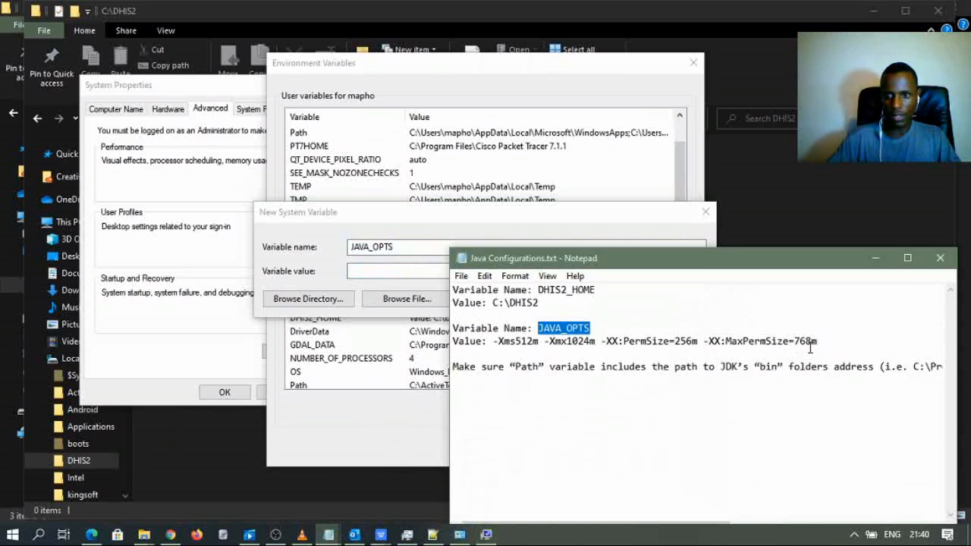
{"action": "left_click_drag", "start_coordinate": [820, 342], "coordinate": [483, 342]}
{"action": "key", "text": "ctrl+c"}
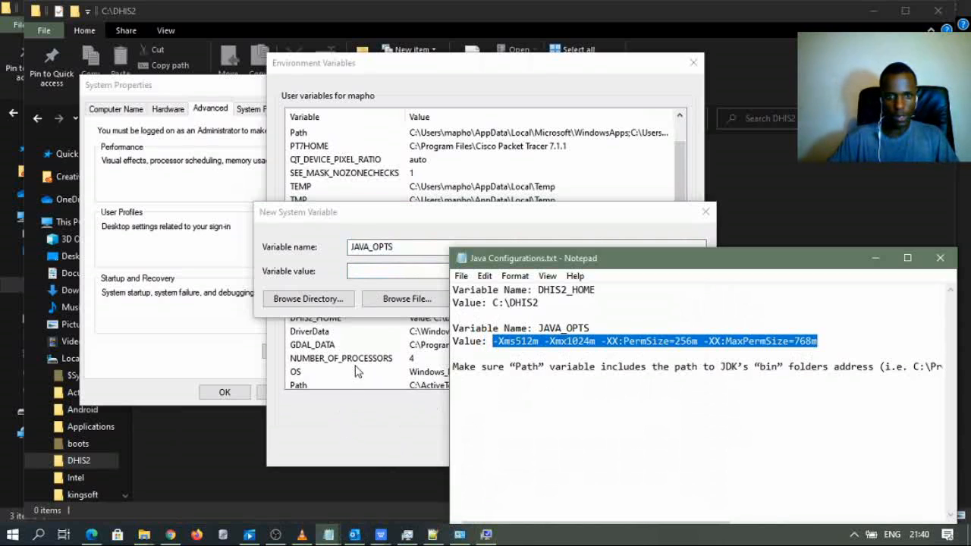
{"action": "left_click", "coordinate": [374, 272]}
{"action": "key", "text": "ctrl+v"}
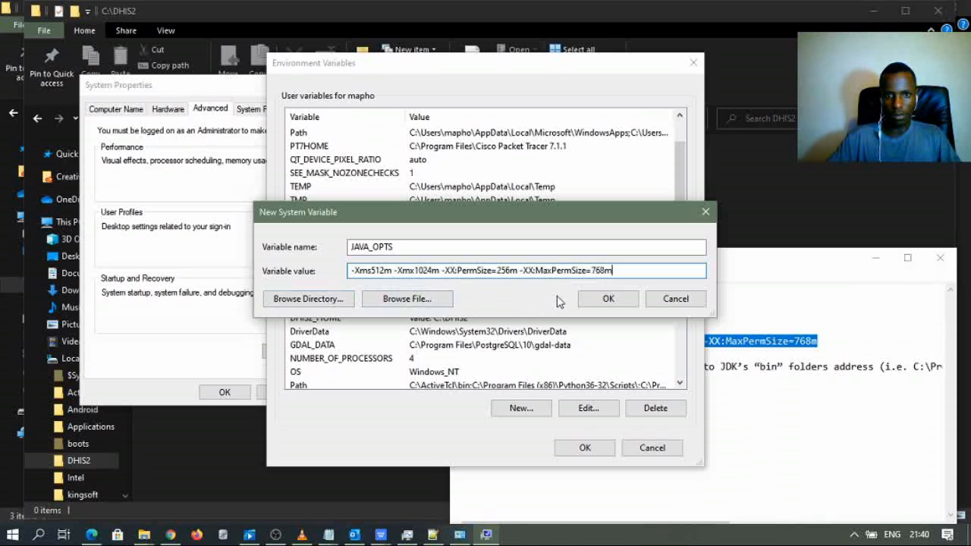
{"action": "left_click", "coordinate": [607, 298]}
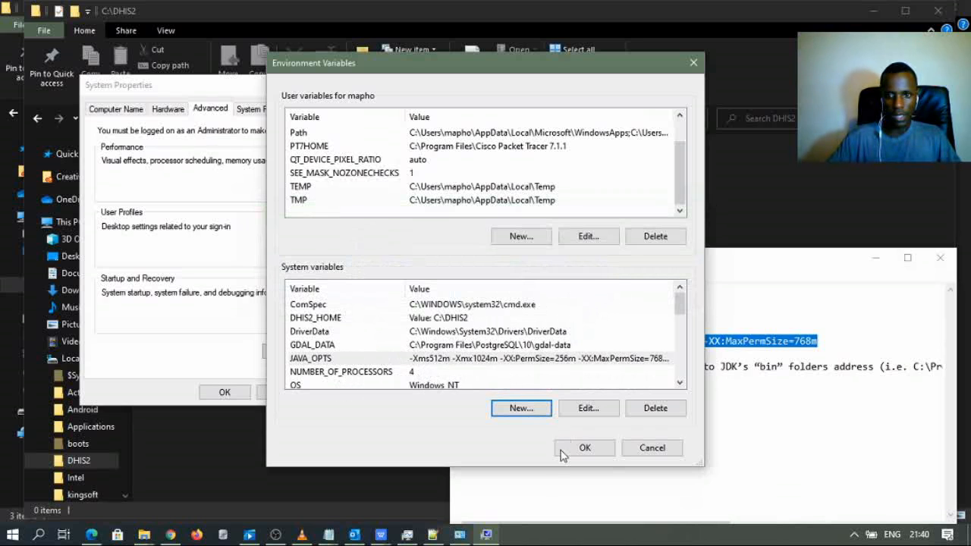
{"action": "left_click", "coordinate": [769, 489]}
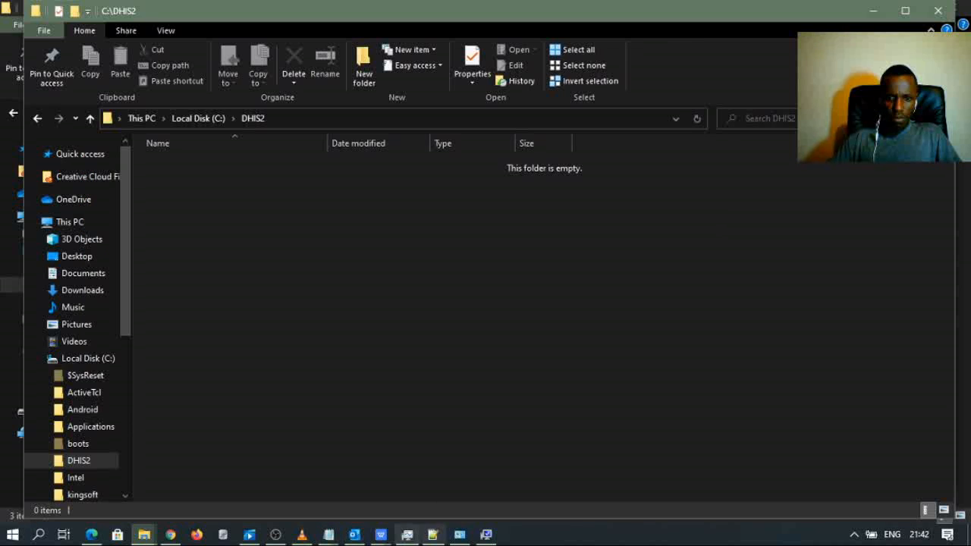
- Select the JDK bin folder path in the Java Configurations notes
{"action": "left_click", "coordinate": [330, 539]}
{"action": "left_click", "coordinate": [450, 486]}
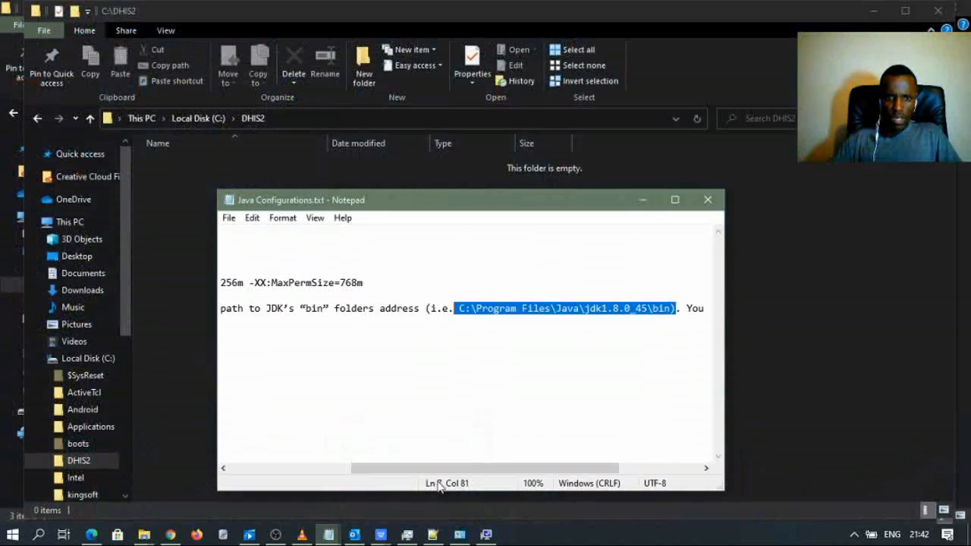
{"action": "left_click_drag", "start_coordinate": [425, 472], "coordinate": [275, 466]}
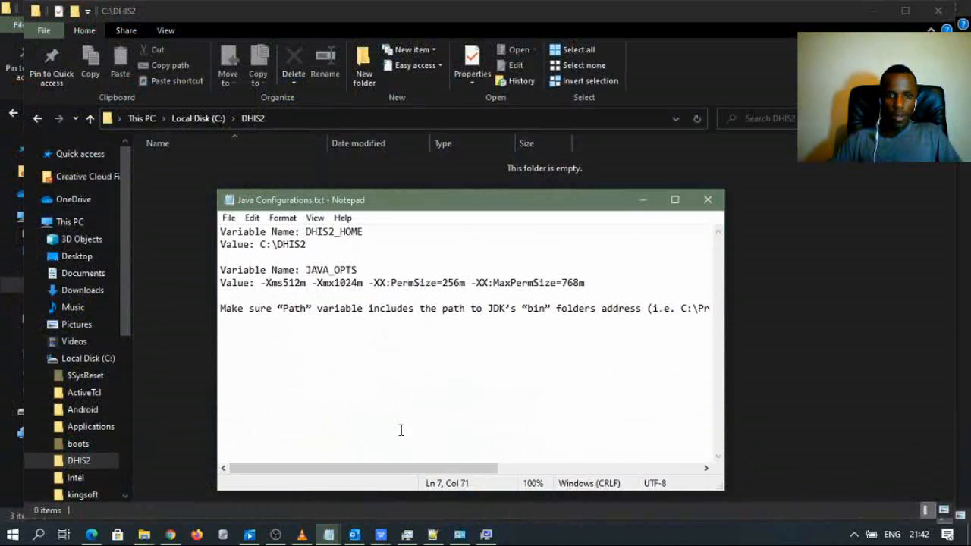
{"action": "left_click_drag", "start_coordinate": [397, 468], "coordinate": [621, 445]}
{"action": "left_click_drag", "start_coordinate": [524, 308], "coordinate": [317, 317]}
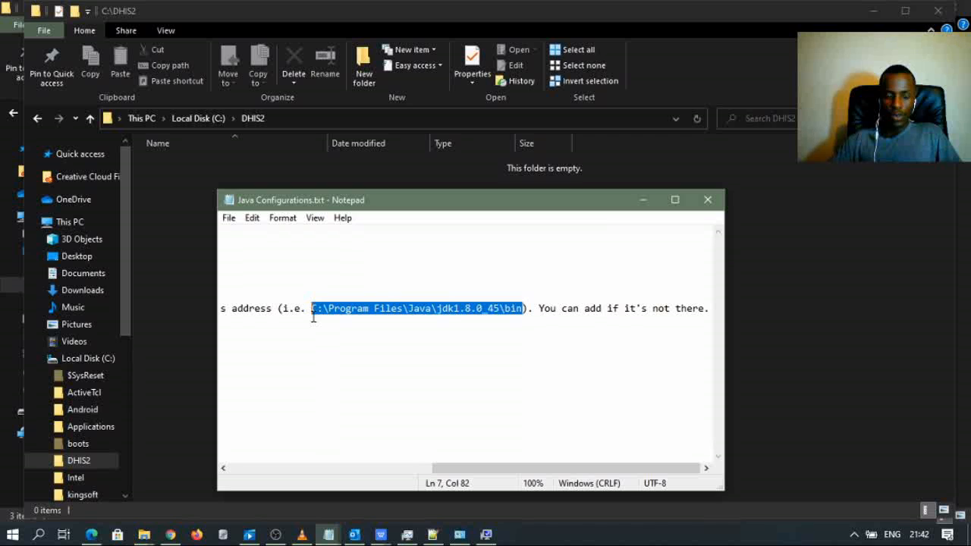
{"action": "left_click", "coordinate": [486, 534]}
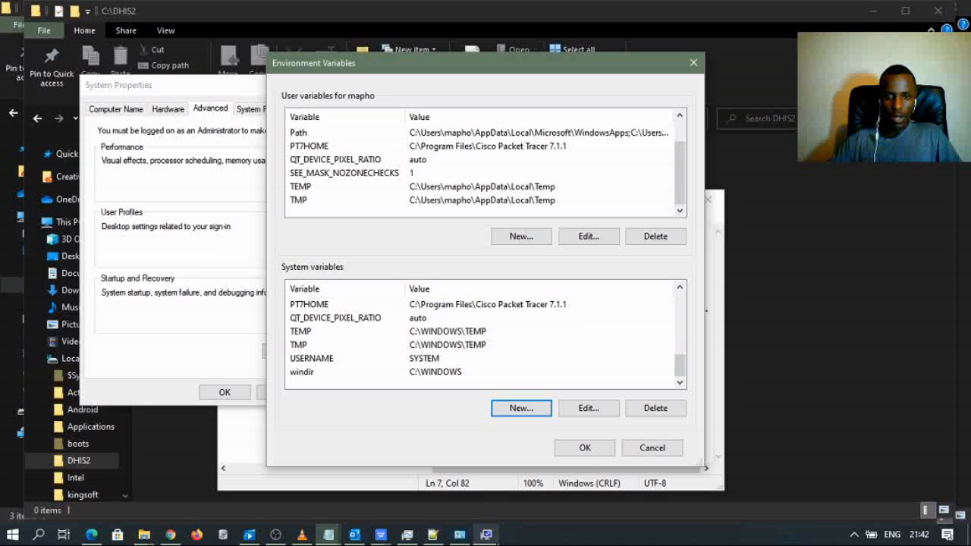
- Open the system Path variable's entry list for editing
{"action": "scroll", "coordinate": [328, 360], "scroll_direction": "up", "scroll_amount": 5}
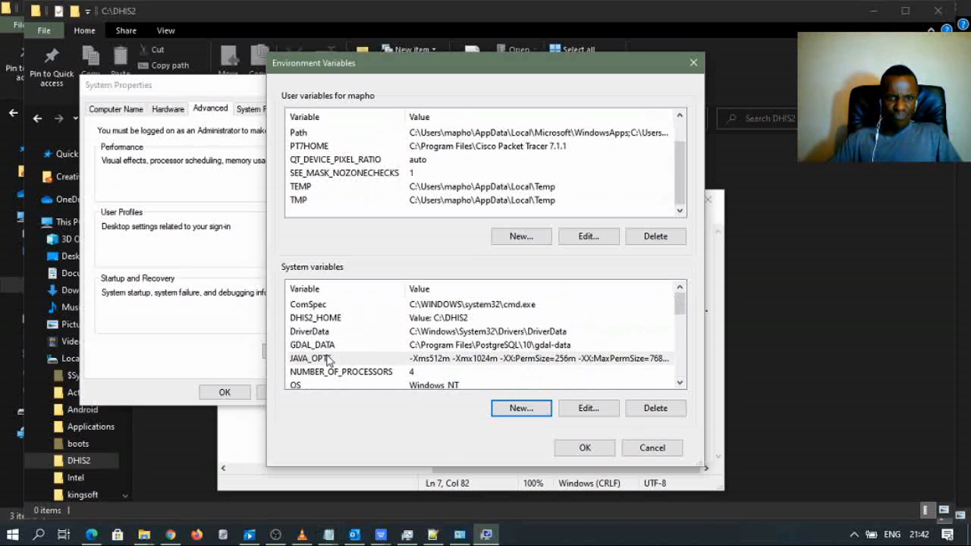
{"action": "scroll", "coordinate": [328, 360], "scroll_direction": "down", "scroll_amount": 2}
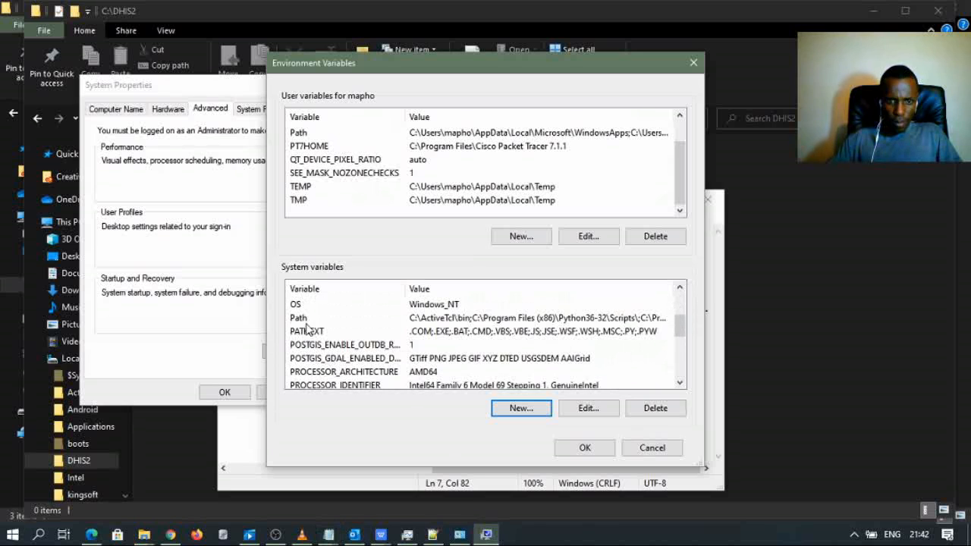
{"action": "left_click", "coordinate": [310, 317]}
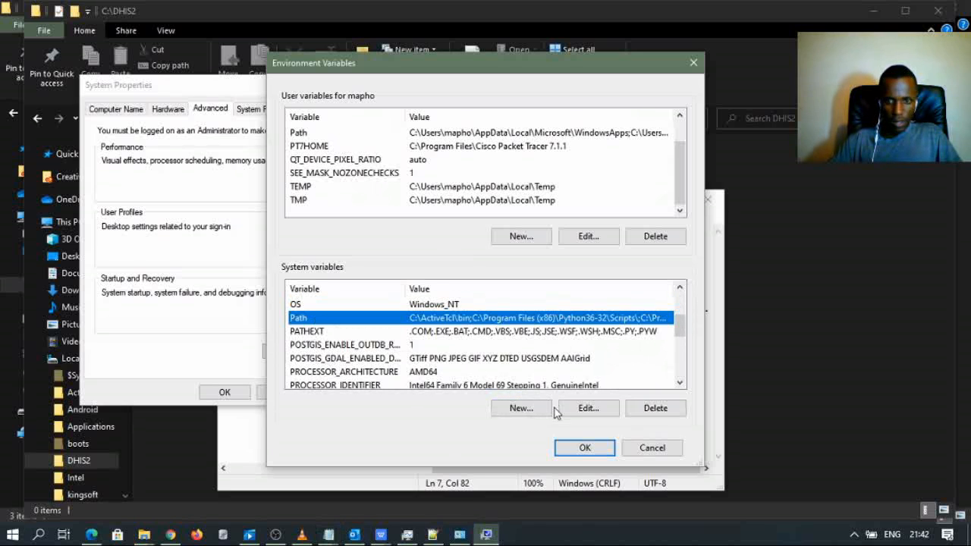
{"action": "left_click", "coordinate": [586, 409]}
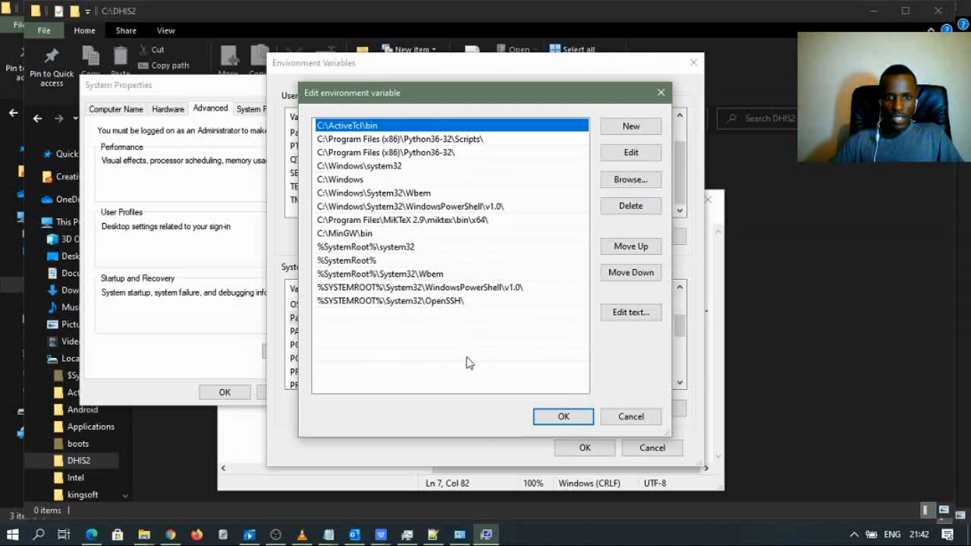
{"action": "left_click", "coordinate": [328, 535]}
{"action": "left_click", "coordinate": [399, 497]}
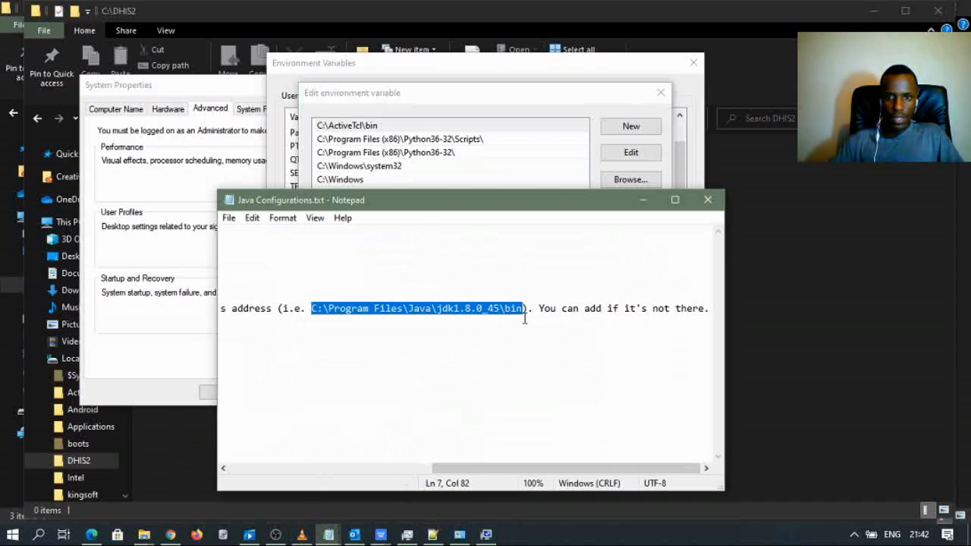
{"action": "left_click", "coordinate": [534, 375]}
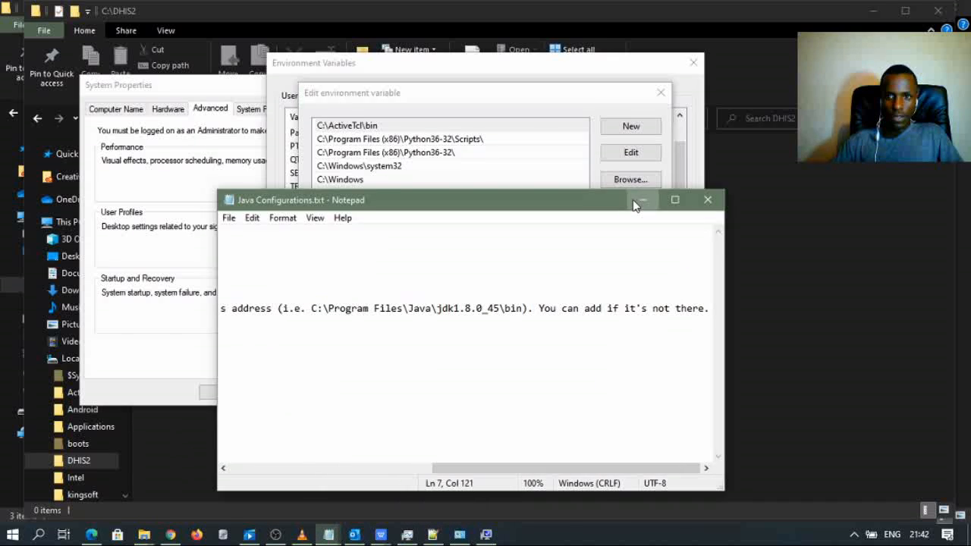
{"action": "left_click", "coordinate": [641, 201]}
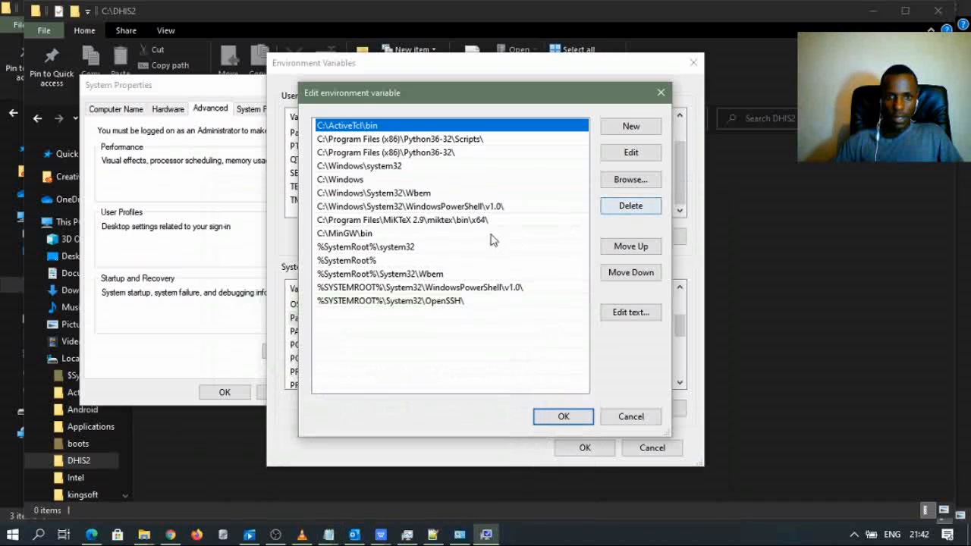
{"action": "left_click", "coordinate": [346, 305]}
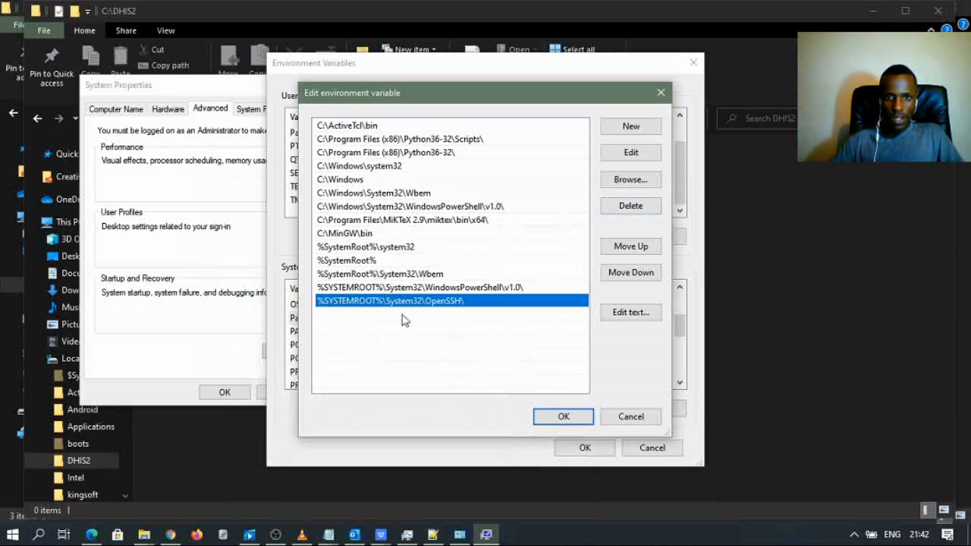
- Start a new Path entry and browse down to Local Disk (C:)
{"action": "left_click", "coordinate": [634, 127]}
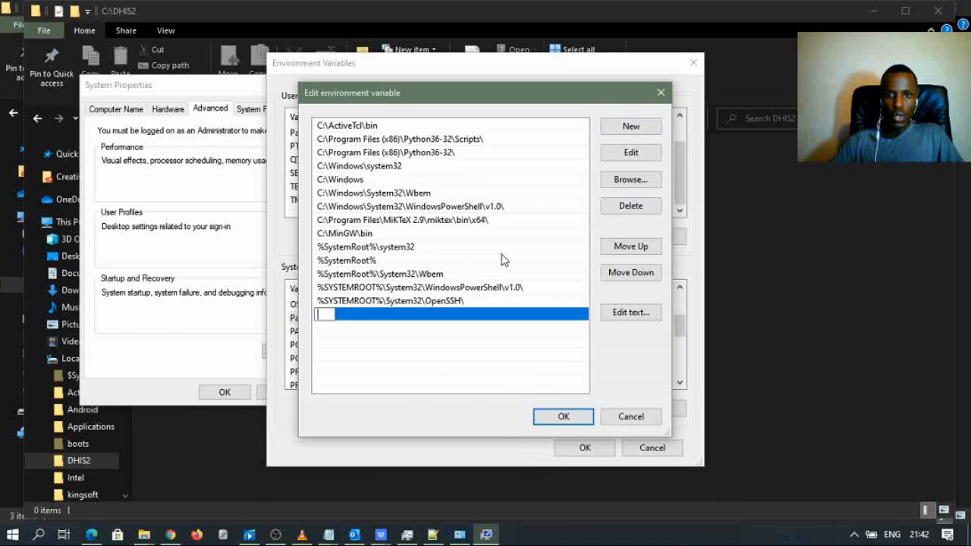
{"action": "left_click", "coordinate": [630, 180]}
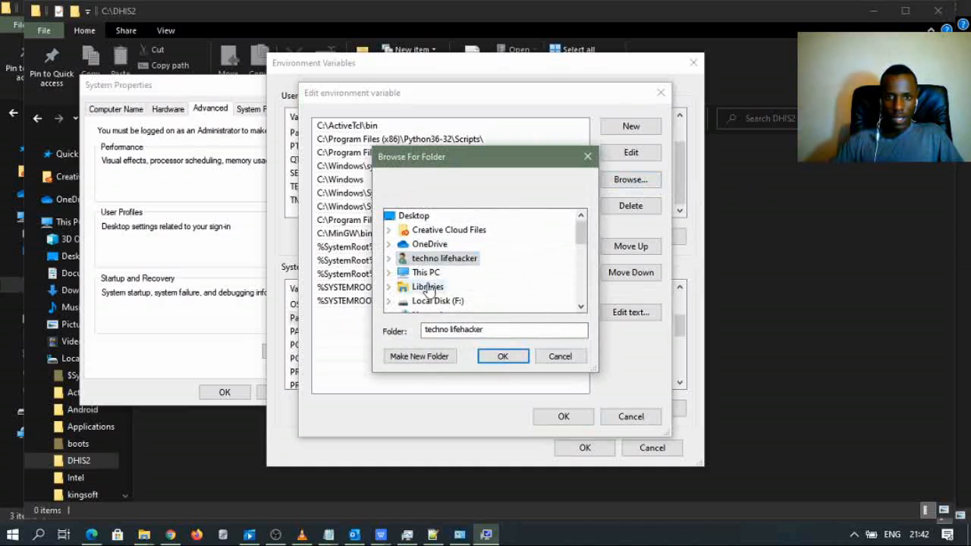
{"action": "scroll", "coordinate": [440, 295], "scroll_direction": "down", "scroll_amount": 1}
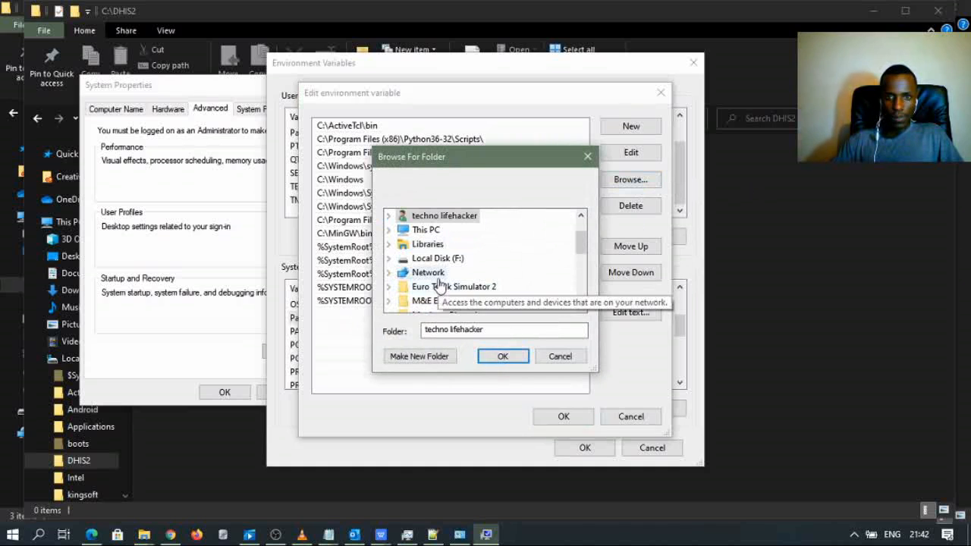
{"action": "scroll", "coordinate": [438, 292], "scroll_direction": "down", "scroll_amount": 2}
{"action": "scroll", "coordinate": [440, 281], "scroll_direction": "up", "scroll_amount": 3}
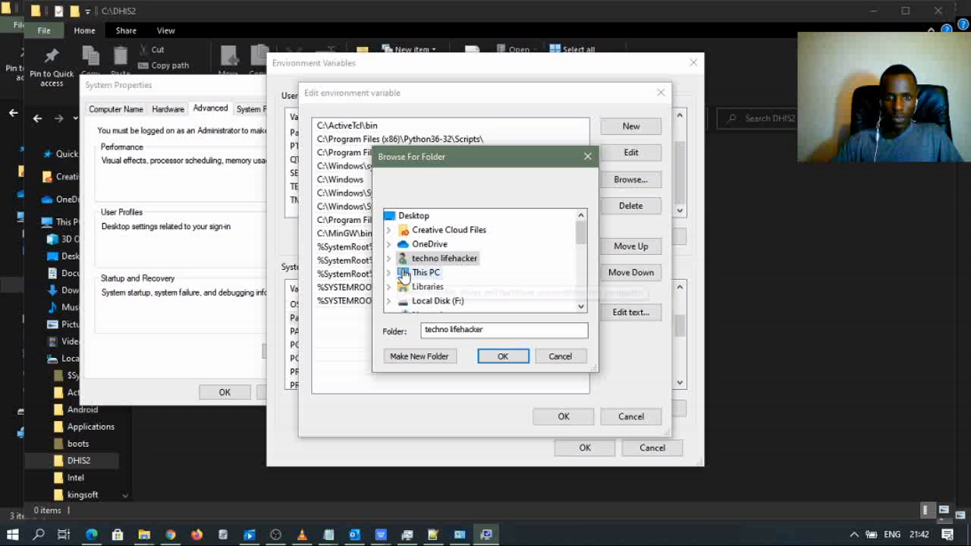
{"action": "double_click", "coordinate": [402, 273]}
{"action": "scroll", "coordinate": [458, 279], "scroll_direction": "down", "scroll_amount": 2}
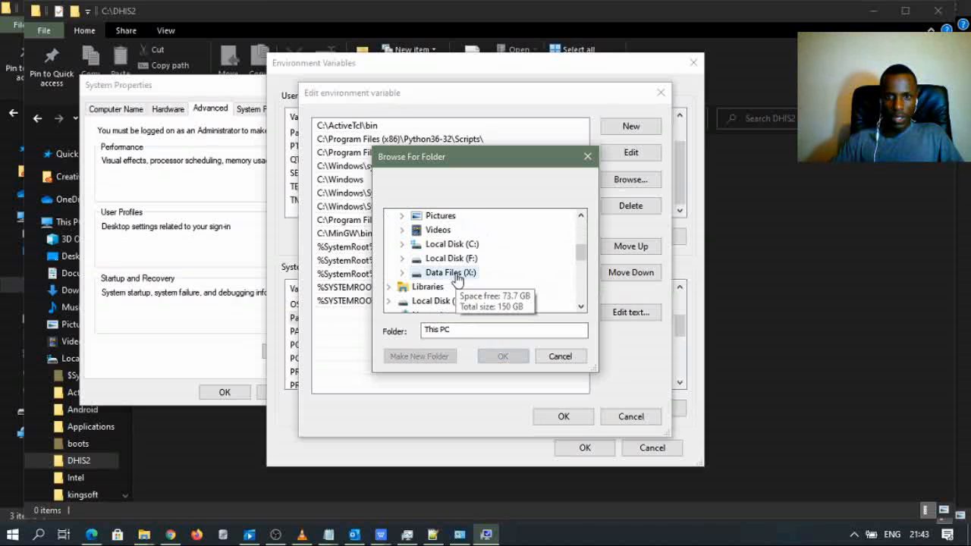
{"action": "double_click", "coordinate": [457, 247]}
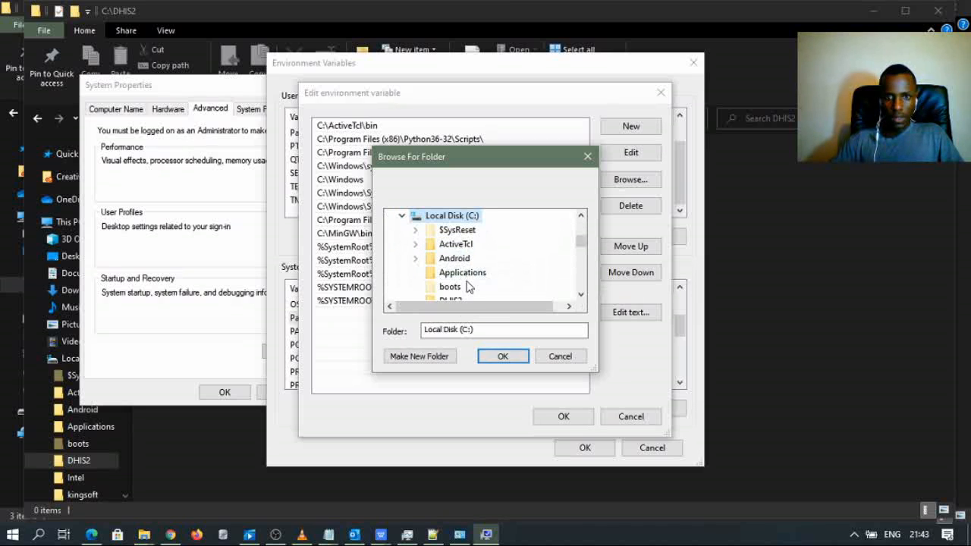
- Add C:\Program Files\Java\jdk1.8.0_261\bin as the new Path entry
{"action": "scroll", "coordinate": [465, 281], "scroll_direction": "down", "scroll_amount": 2}
{"action": "scroll", "coordinate": [468, 288], "scroll_direction": "down", "scroll_amount": 2}
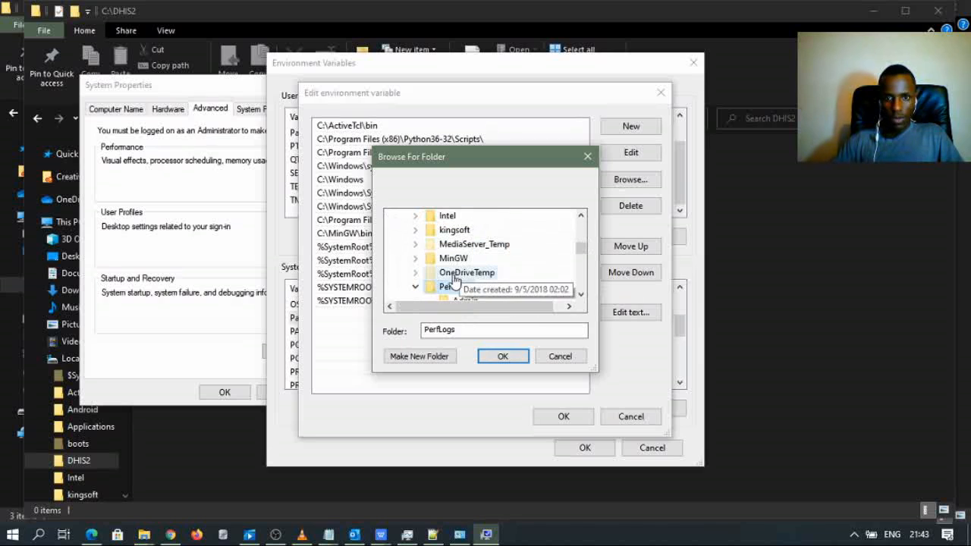
{"action": "left_click", "coordinate": [415, 287]}
{"action": "scroll", "coordinate": [468, 295], "scroll_direction": "down", "scroll_amount": 1}
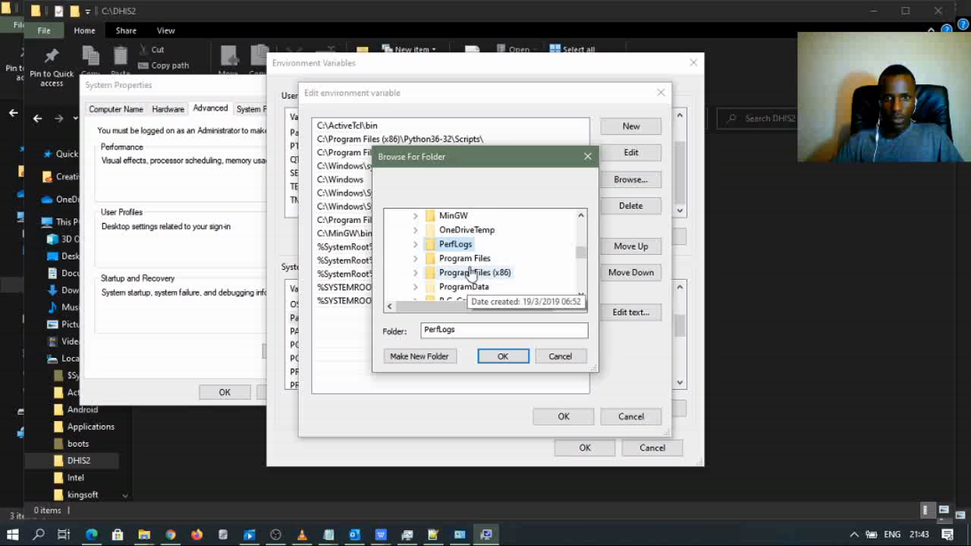
{"action": "double_click", "coordinate": [470, 259]}
{"action": "scroll", "coordinate": [500, 261], "scroll_direction": "down", "scroll_amount": 1}
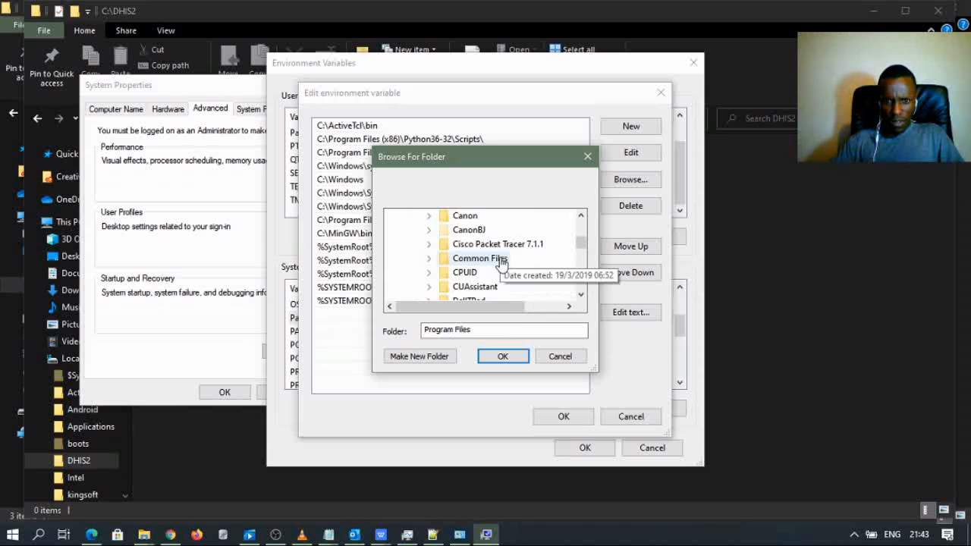
{"action": "scroll", "coordinate": [500, 261], "scroll_direction": "down", "scroll_amount": 1}
{"action": "scroll", "coordinate": [500, 262], "scroll_direction": "down", "scroll_amount": 3}
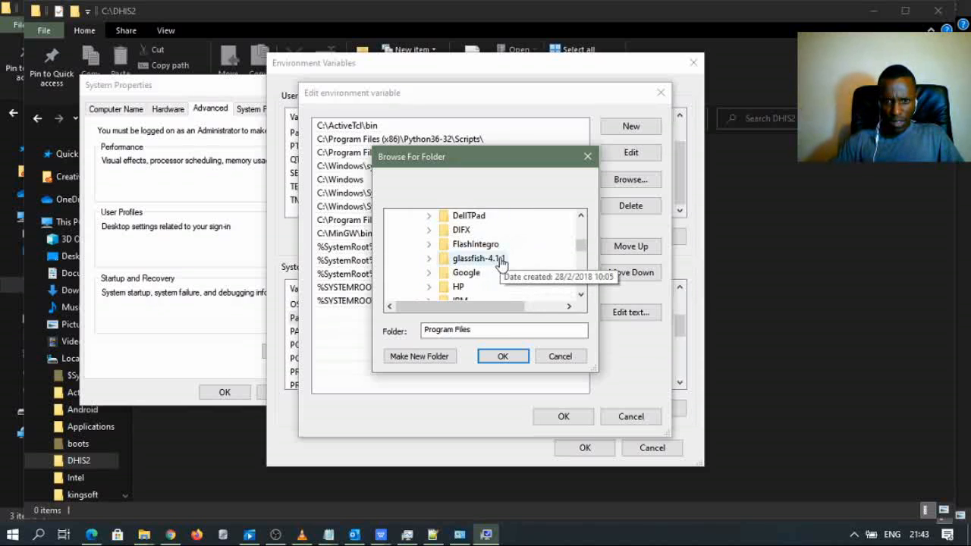
{"action": "double_click", "coordinate": [479, 261]}
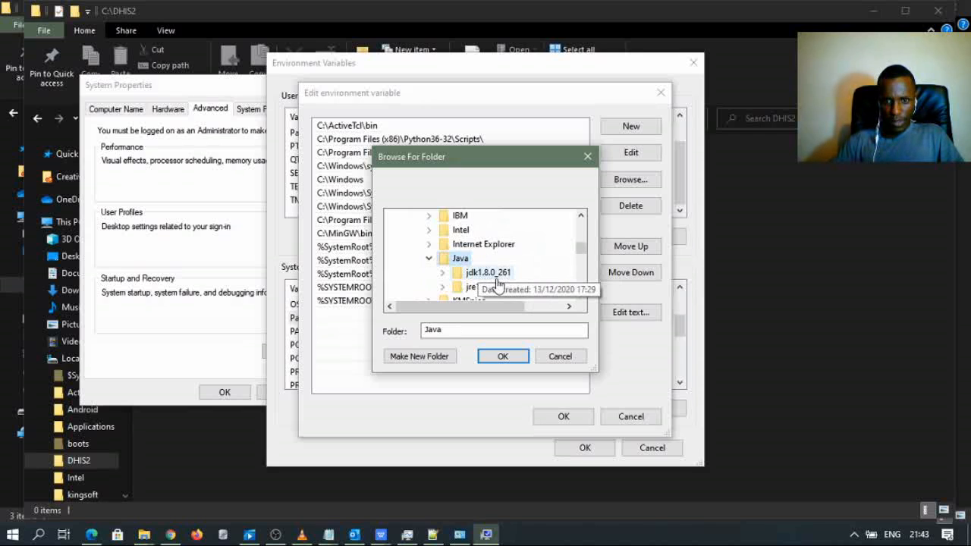
{"action": "scroll", "coordinate": [497, 282], "scroll_direction": "down", "scroll_amount": 1}
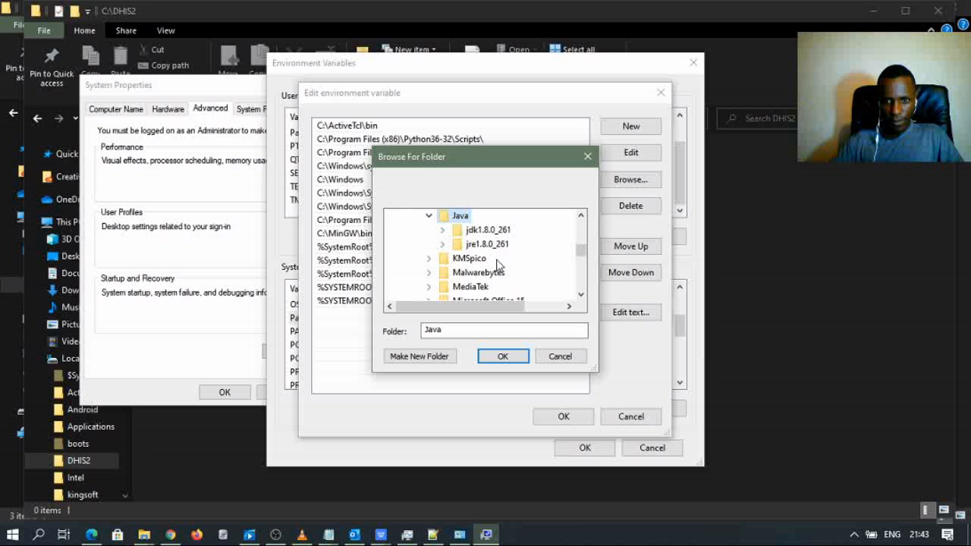
{"action": "double_click", "coordinate": [489, 230]}
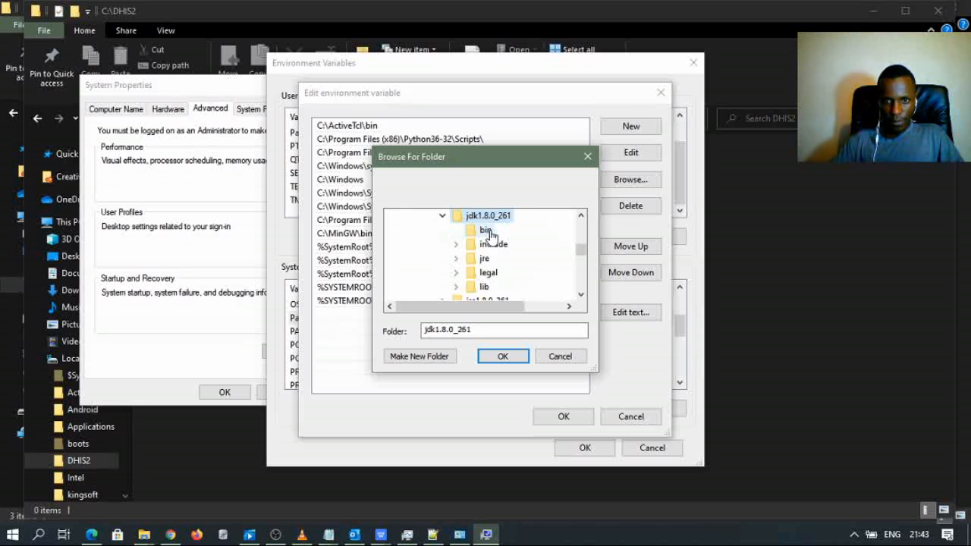
{"action": "left_click", "coordinate": [489, 234]}
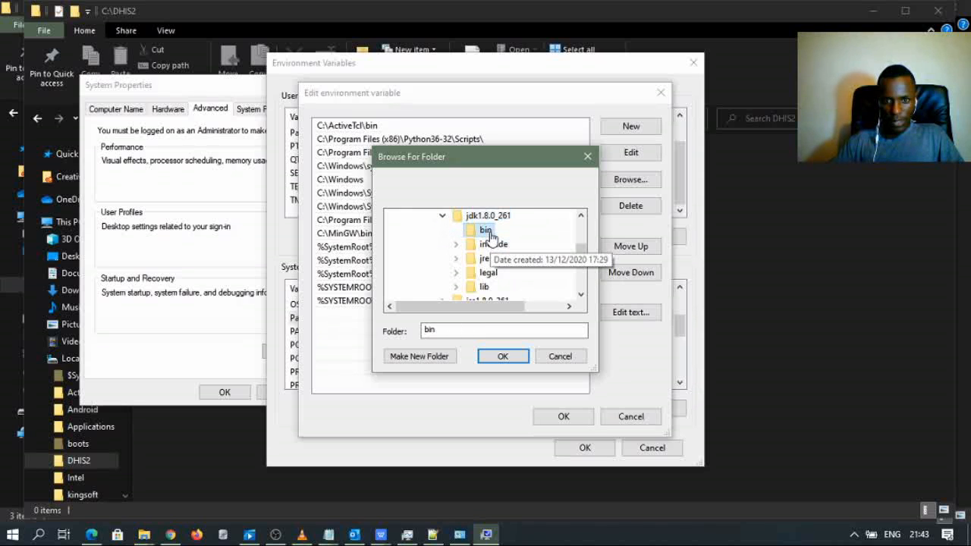
{"action": "left_click", "coordinate": [497, 358]}
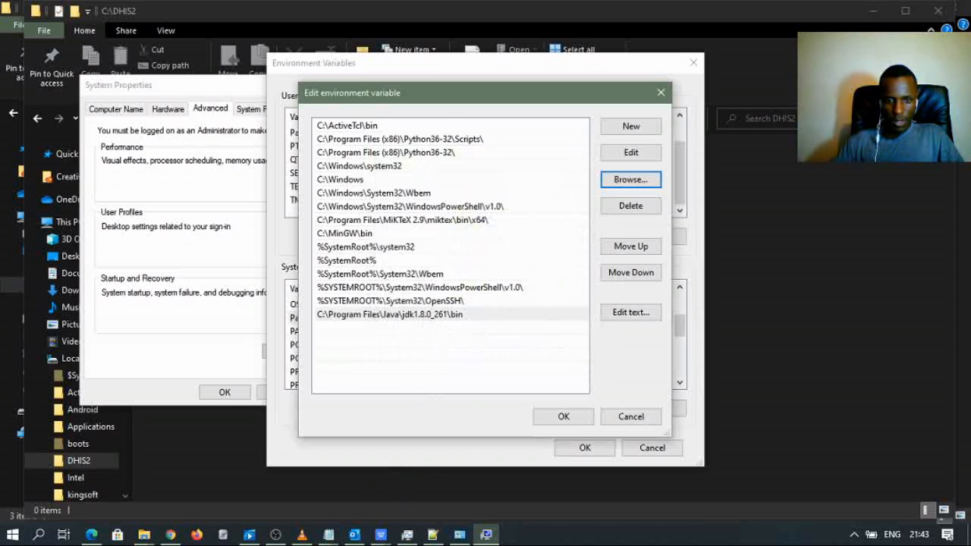
- Check the Java Configurations notes, then move them aside and minimize them
{"action": "left_click", "coordinate": [329, 533]}
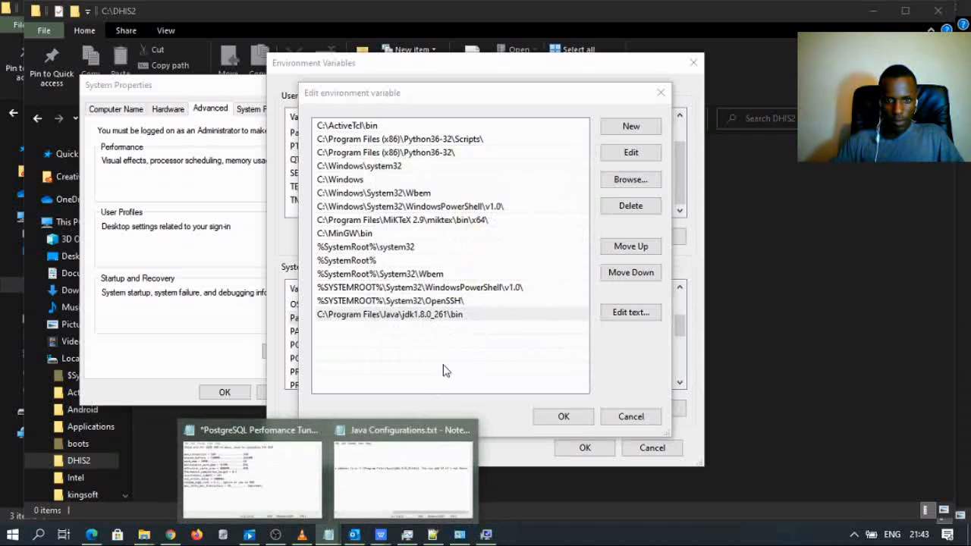
{"action": "left_click", "coordinate": [387, 474]}
{"action": "left_click_drag", "start_coordinate": [479, 197], "coordinate": [427, 372]}
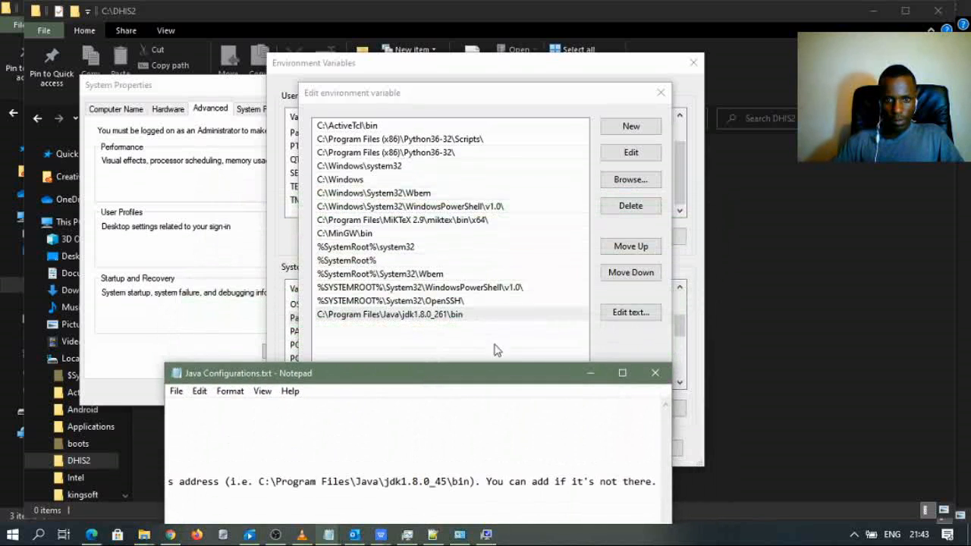
{"action": "left_click", "coordinate": [589, 373]}
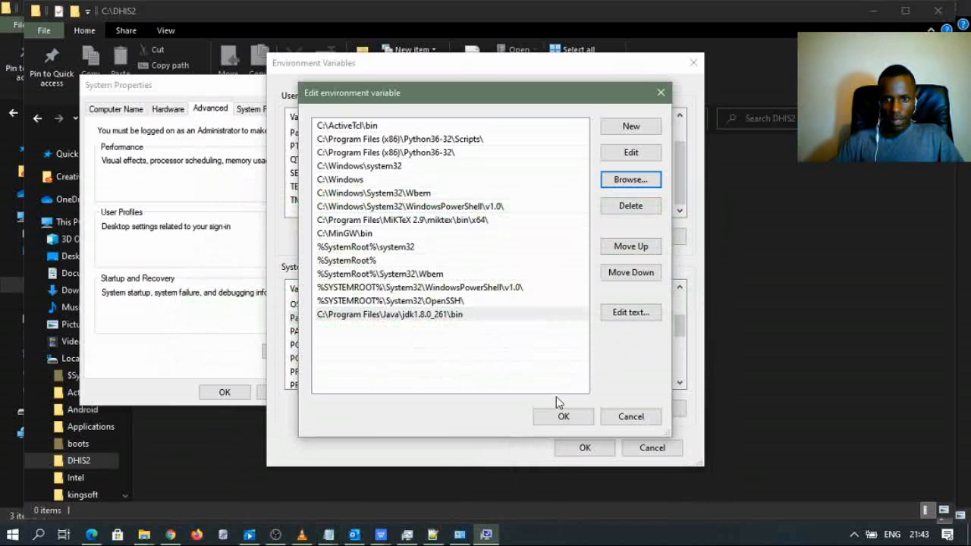
- Confirm the Path edit, Environment Variables and System Properties, returning to the System page
{"action": "left_click", "coordinate": [562, 416]}
{"action": "scroll", "coordinate": [425, 334], "scroll_direction": "down", "scroll_amount": 1}
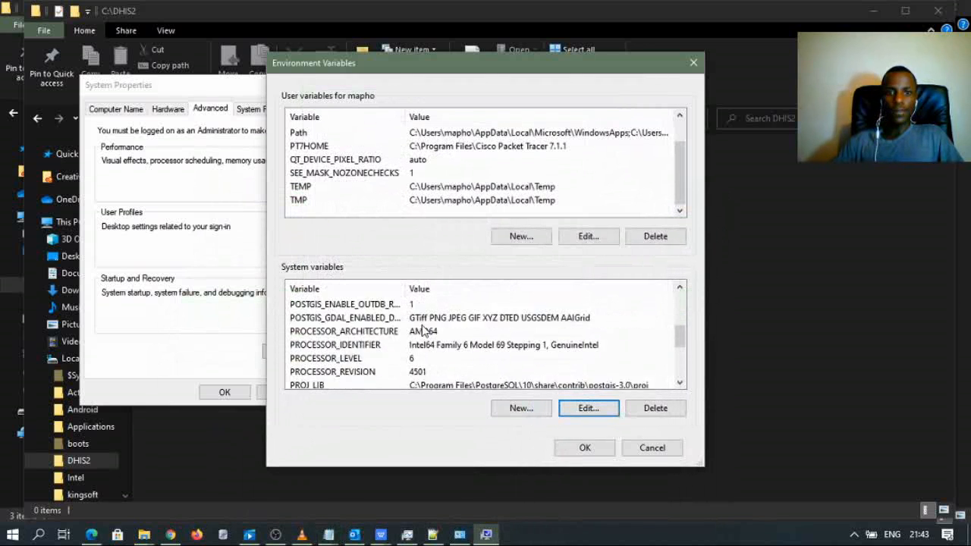
{"action": "scroll", "coordinate": [425, 331], "scroll_direction": "down", "scroll_amount": 3}
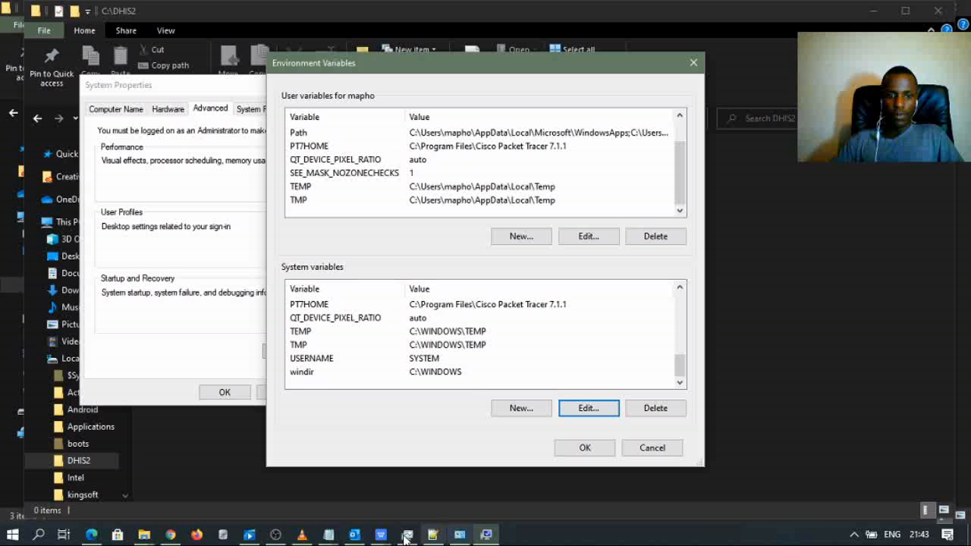
{"action": "left_click", "coordinate": [575, 451]}
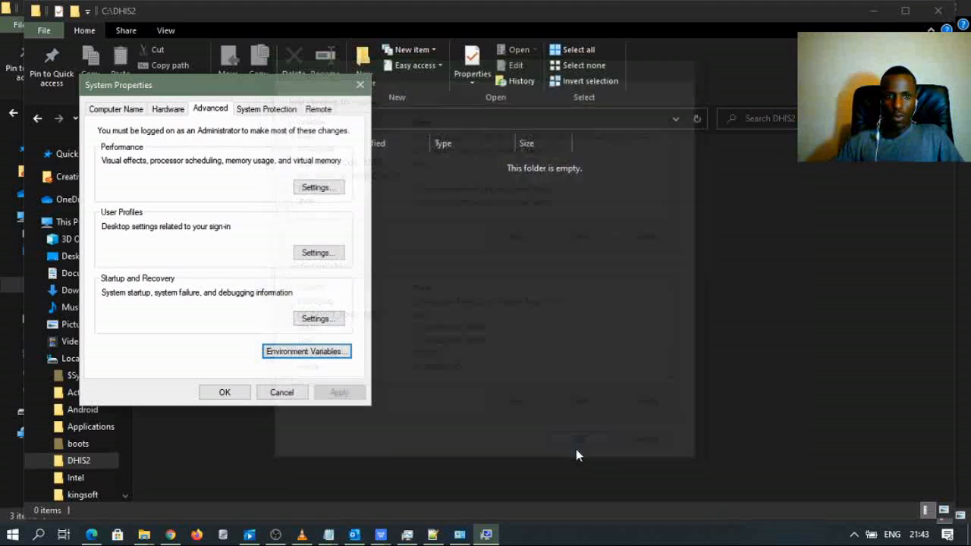
{"action": "left_click", "coordinate": [232, 393]}
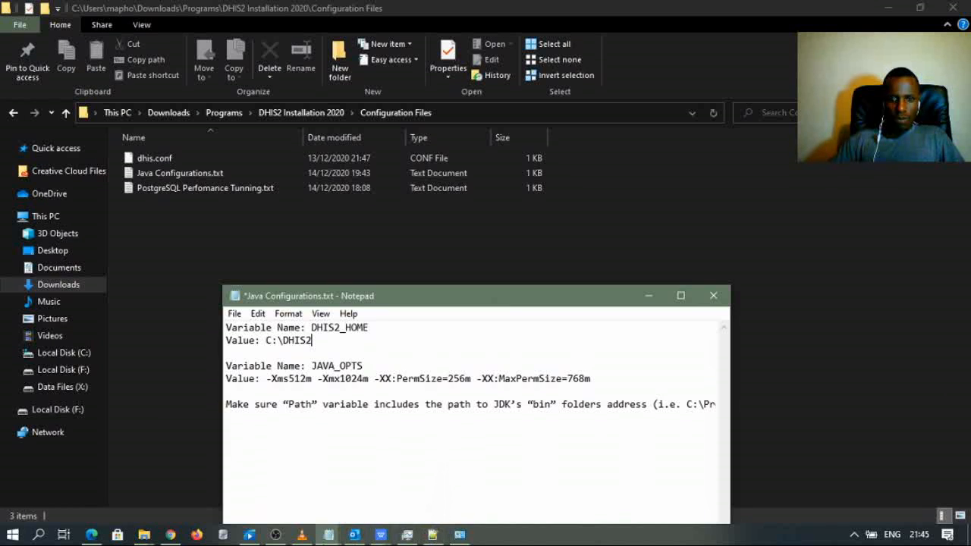
{"action": "left_click", "coordinate": [459, 535]}
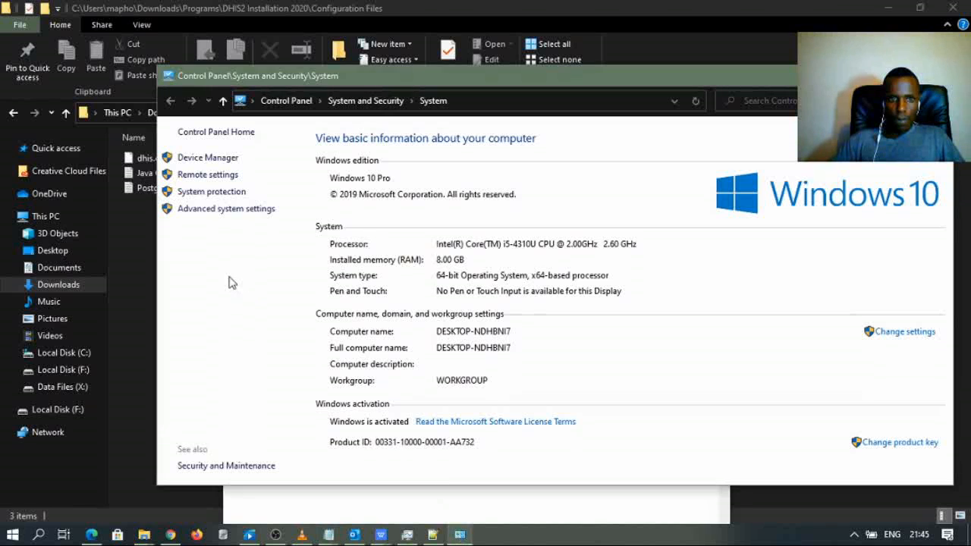
- Reopen Environment Variables from Advanced system settings and select Path among the system variables
{"action": "left_click", "coordinate": [221, 210]}
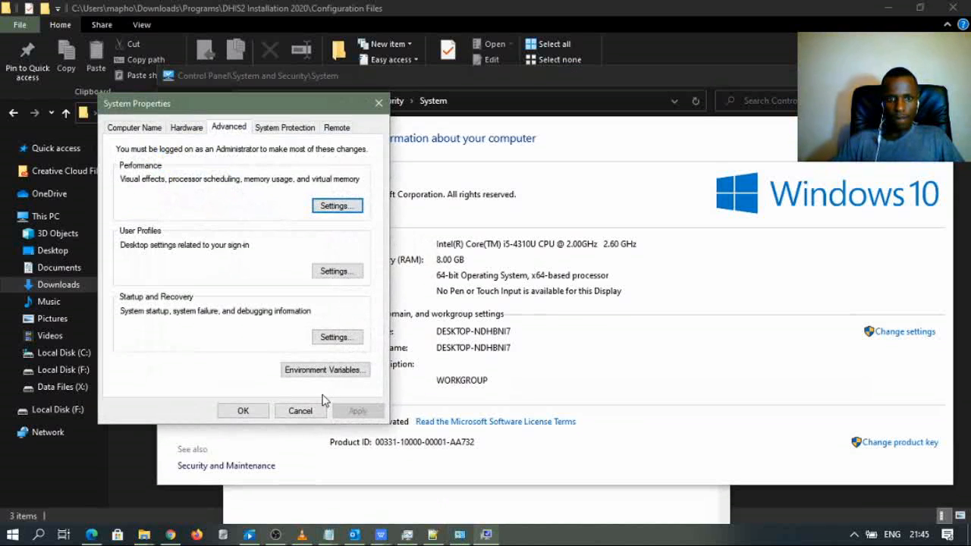
{"action": "left_click", "coordinate": [325, 370]}
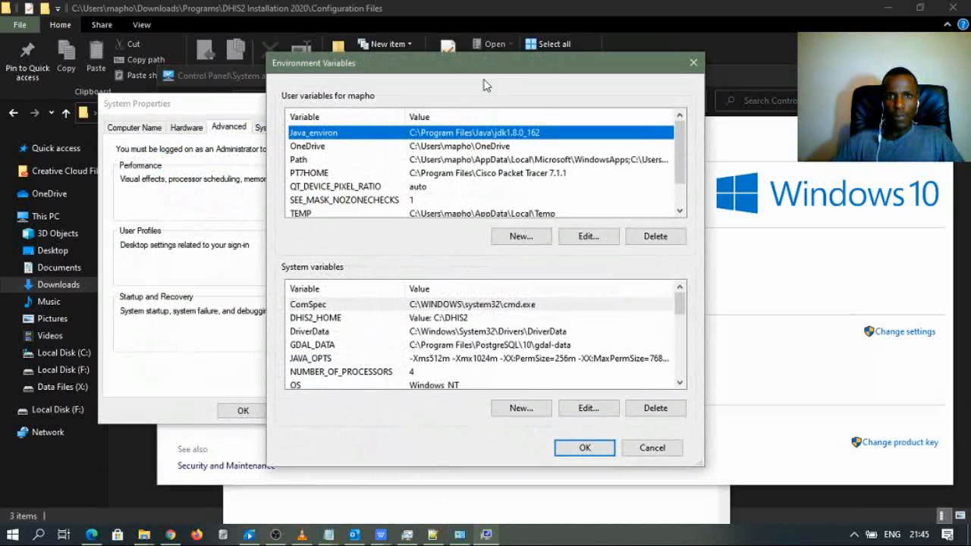
{"action": "left_click_drag", "start_coordinate": [485, 68], "coordinate": [605, 78]}
{"action": "left_click_drag", "start_coordinate": [799, 317], "coordinate": [799, 330]}
{"action": "scroll", "coordinate": [766, 336], "scroll_direction": "down", "scroll_amount": 1}
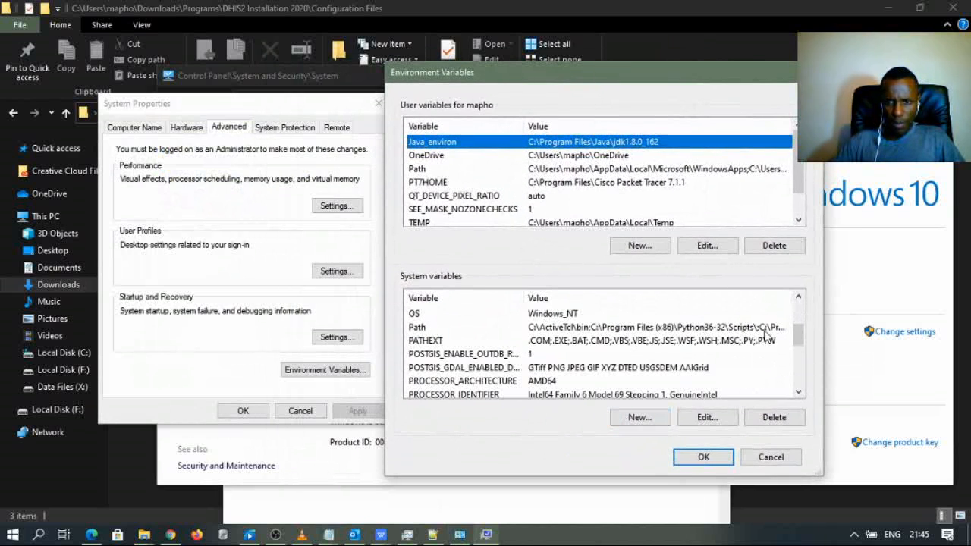
{"action": "scroll", "coordinate": [801, 332], "scroll_direction": "up", "scroll_amount": 2}
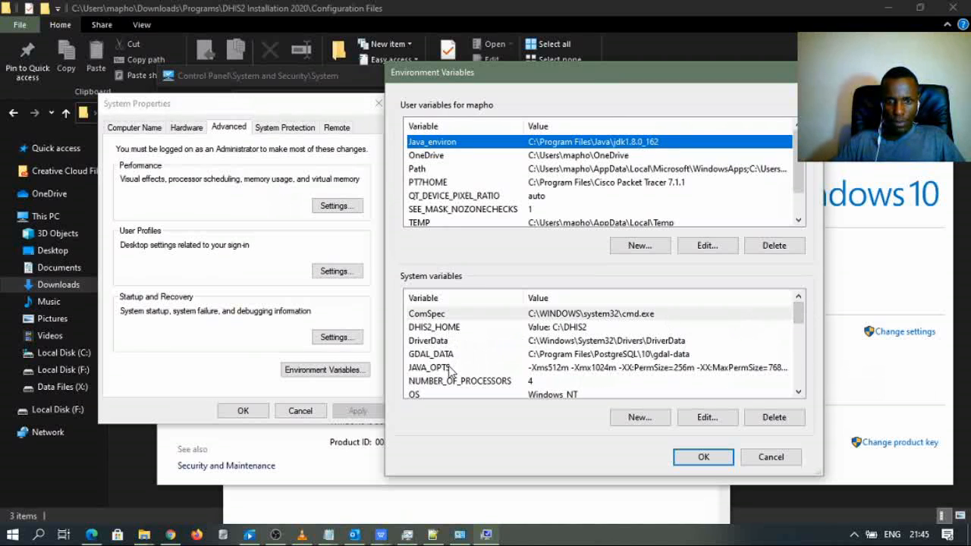
{"action": "scroll", "coordinate": [448, 369], "scroll_direction": "down", "scroll_amount": 1}
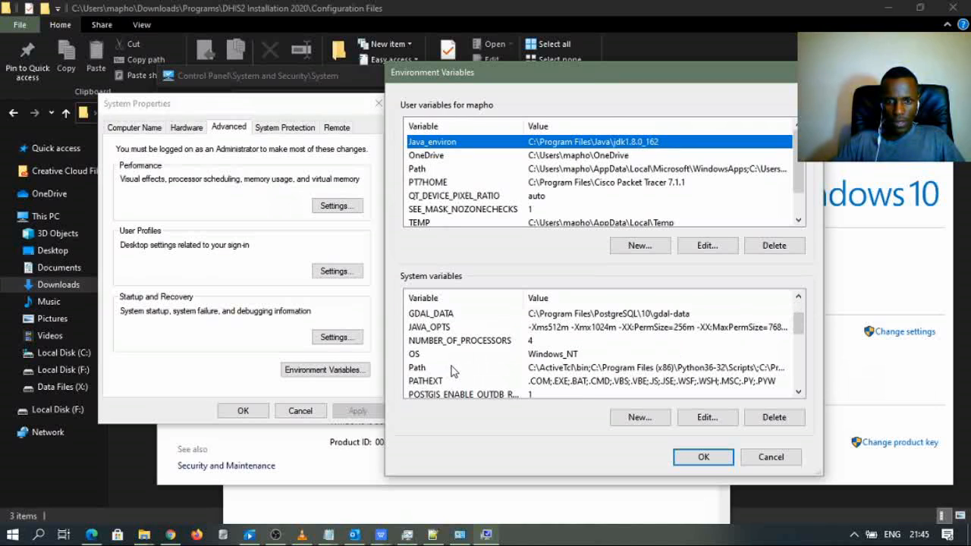
{"action": "left_click", "coordinate": [438, 368]}
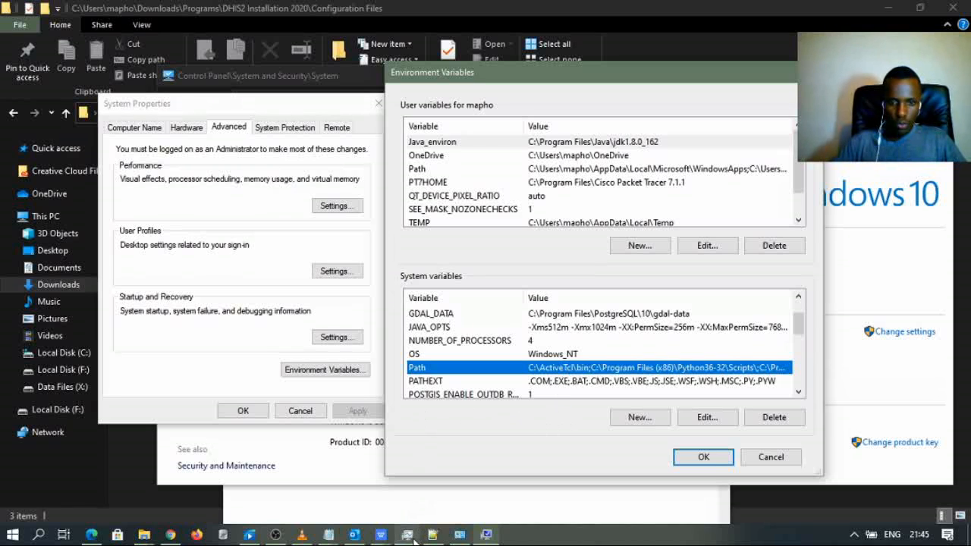
- Add a JAVA_HOME entry valued C:\Program Files\Java\JRE to the Java Configurations notes
{"action": "mouse_move", "coordinate": [329, 535]}
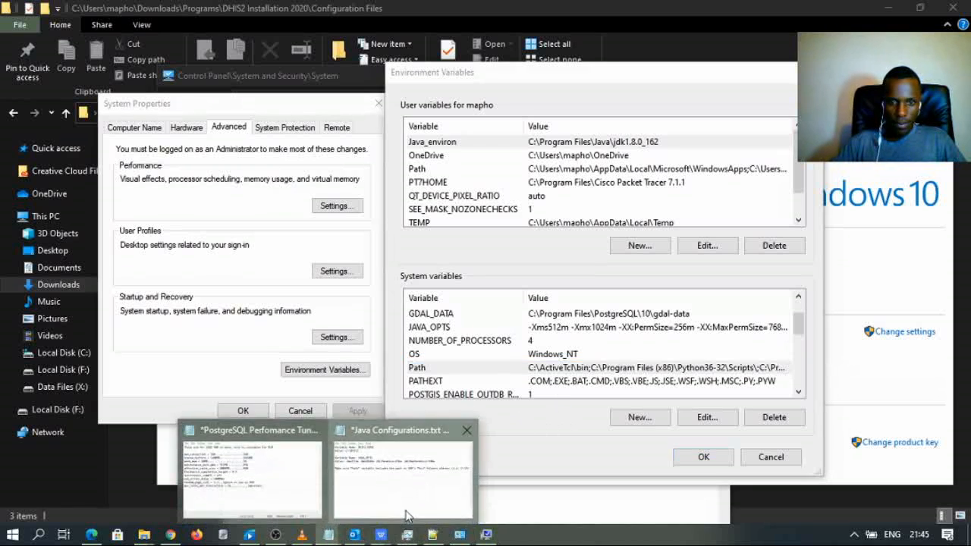
{"action": "left_click", "coordinate": [394, 465]}
{"action": "key", "text": "Return"}
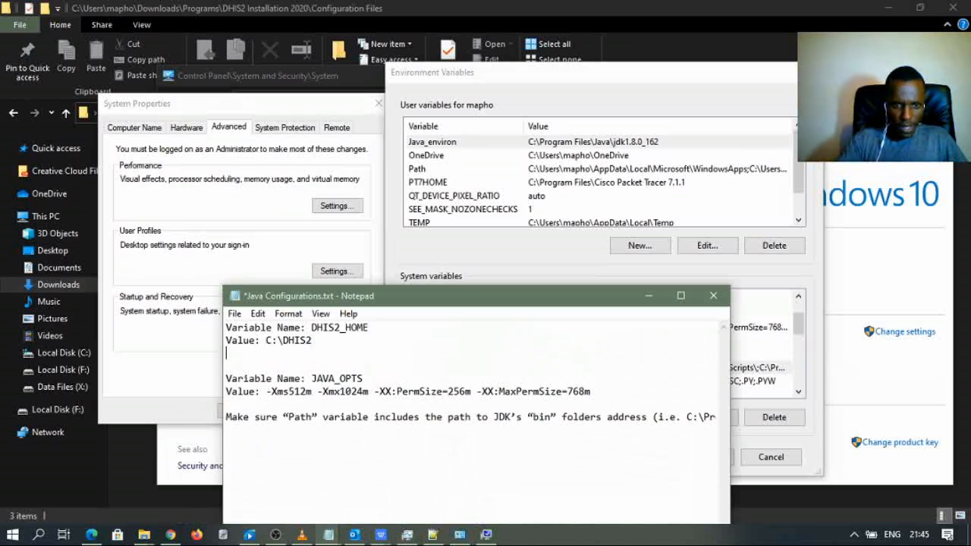
{"action": "key", "text": "Return"}
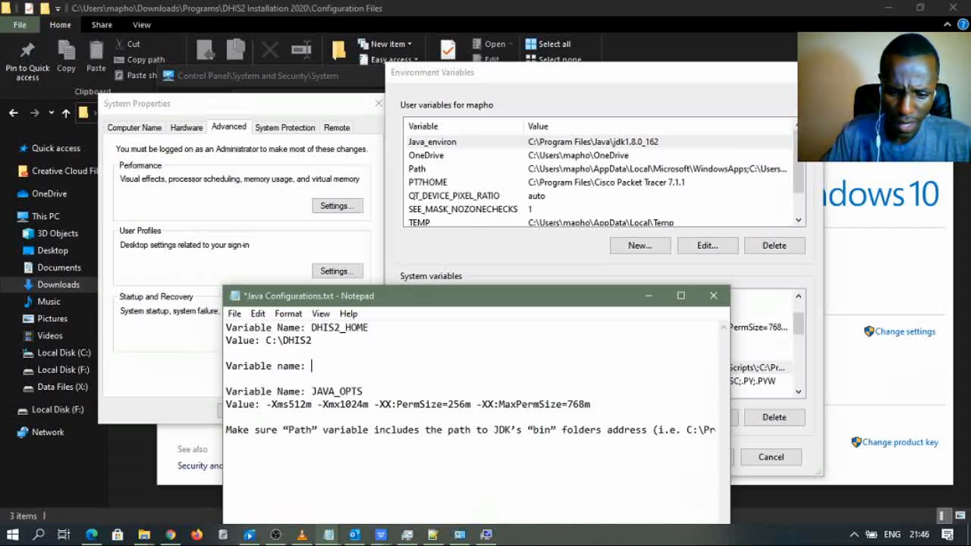
{"action": "type", "text": "VA"}
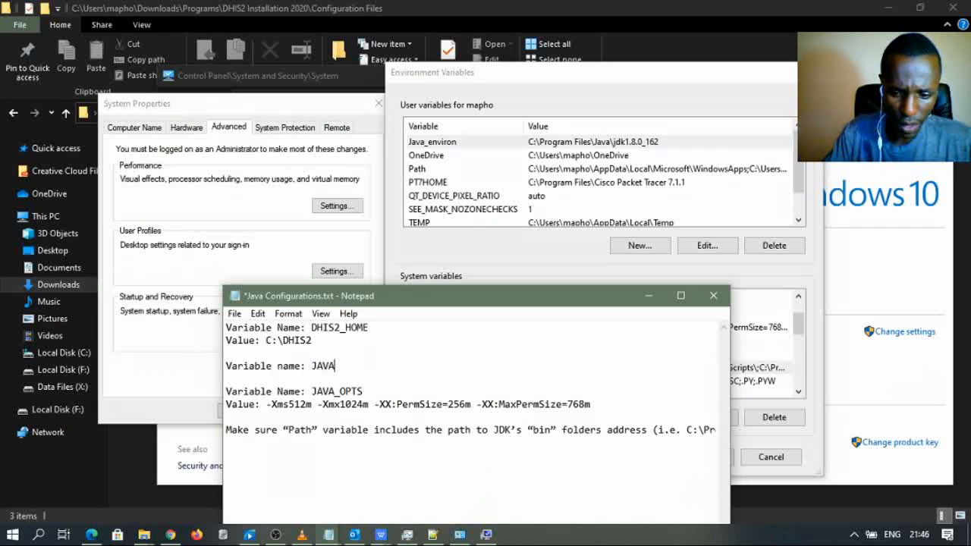
{"action": "type", "text": "_HOME"}
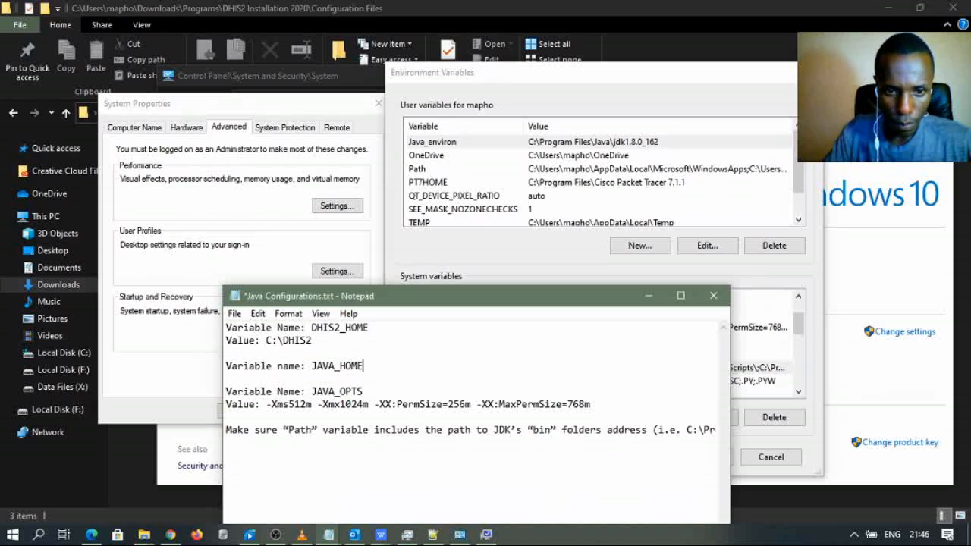
{"action": "key", "text": "Return"}
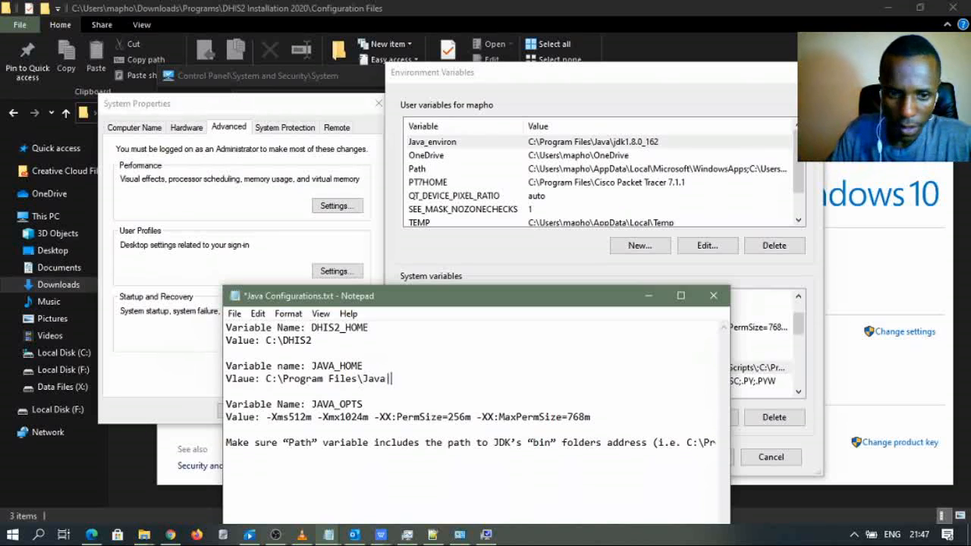
{"action": "key", "text": "Delete"}
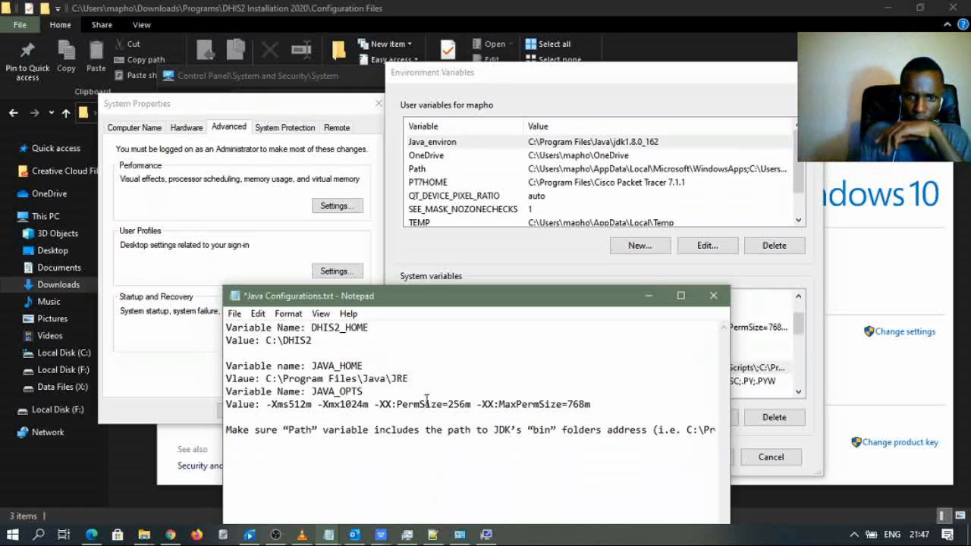
{"action": "key", "text": "Return"}
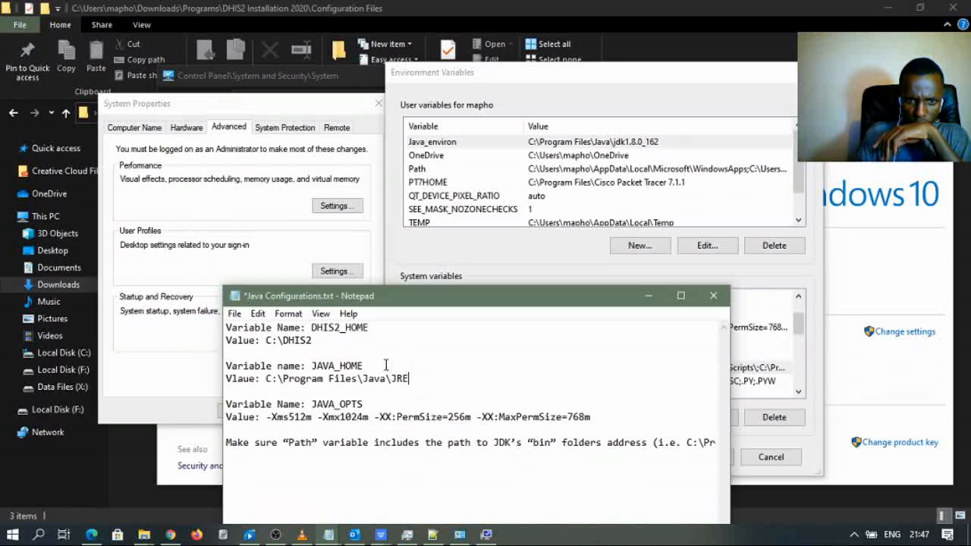
- Copy JAVA_HOME from the notes and start a new system variable
{"action": "left_click_drag", "start_coordinate": [365, 363], "coordinate": [312, 367]}
{"action": "key", "text": "ctrl+c"}
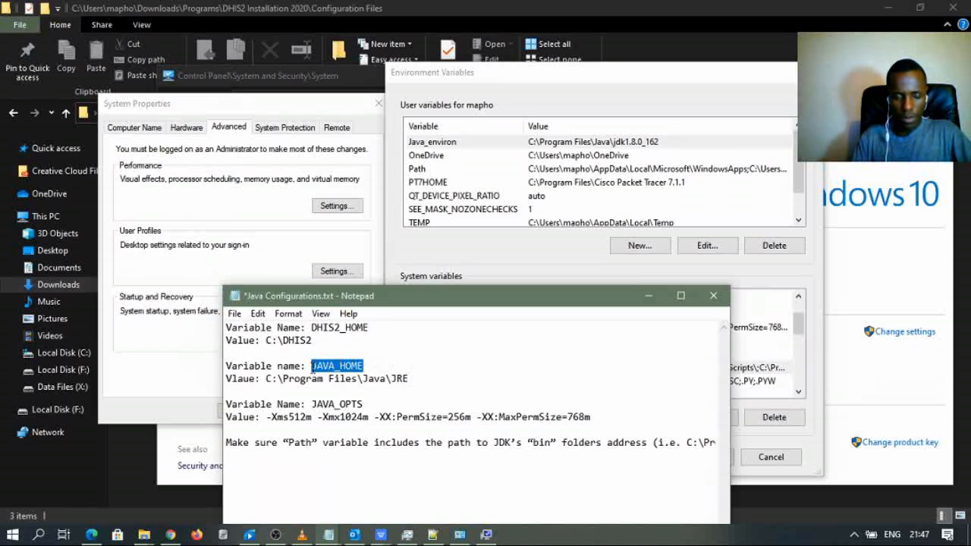
{"action": "left_click", "coordinate": [568, 270]}
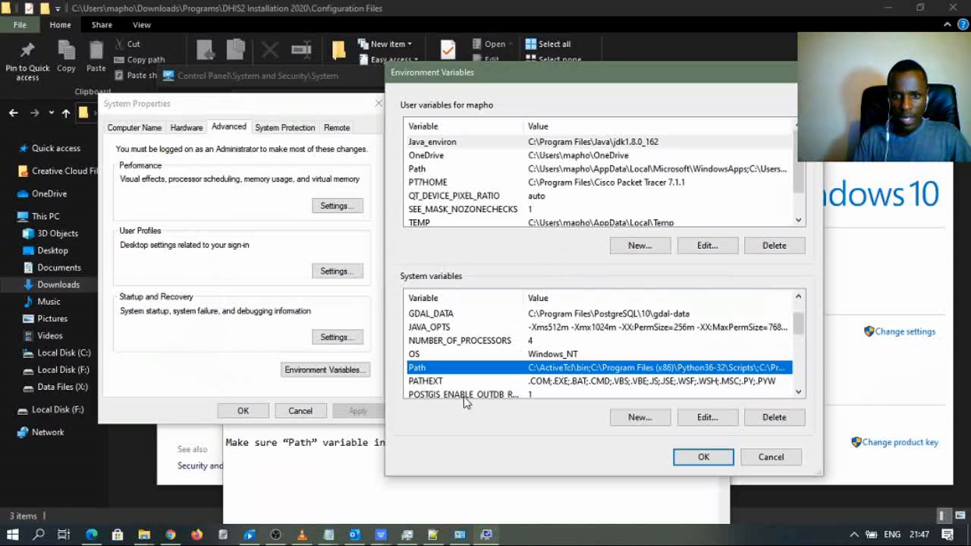
{"action": "left_click", "coordinate": [638, 419]}
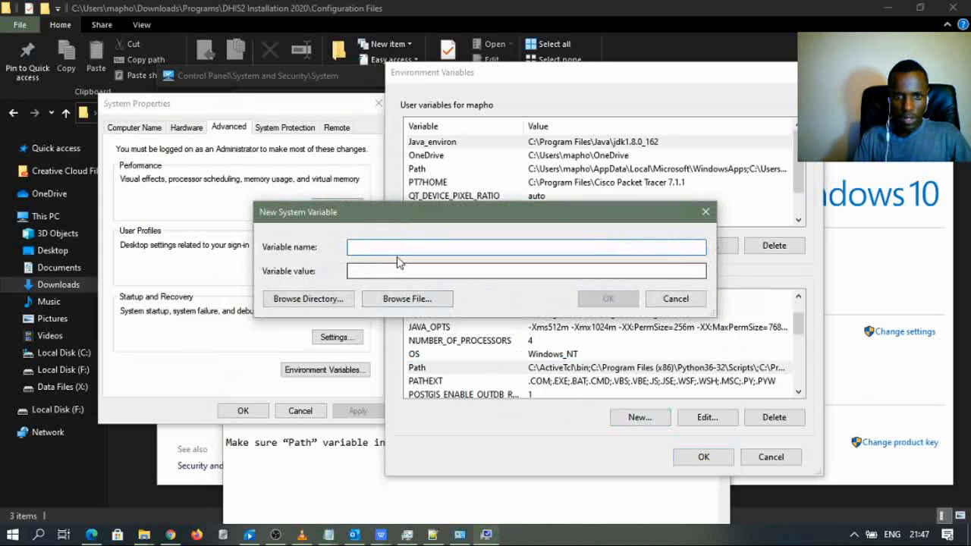
- Name the new variable JAVA_HOME and browse for its value down to Local Disk (C:)
{"action": "key", "text": "ctrl+v"}
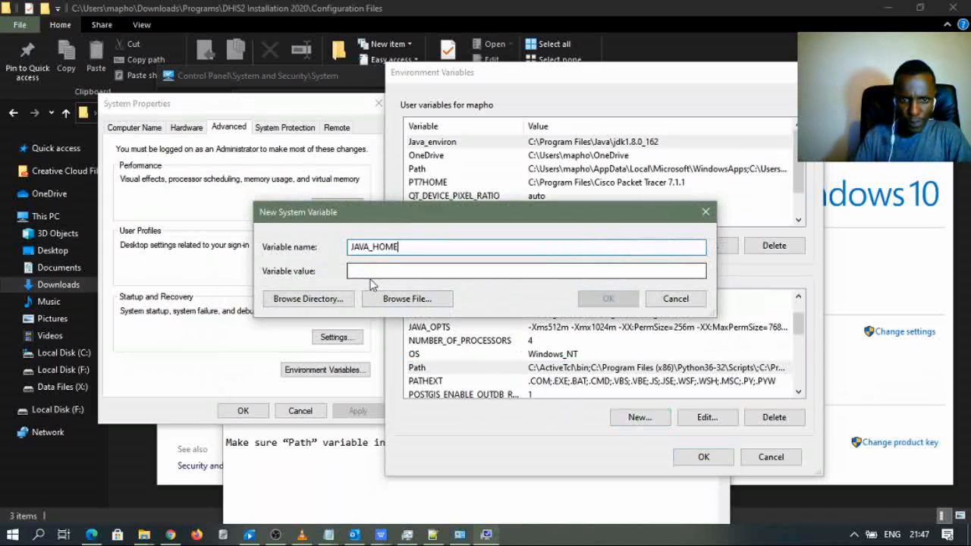
{"action": "left_click", "coordinate": [371, 277]}
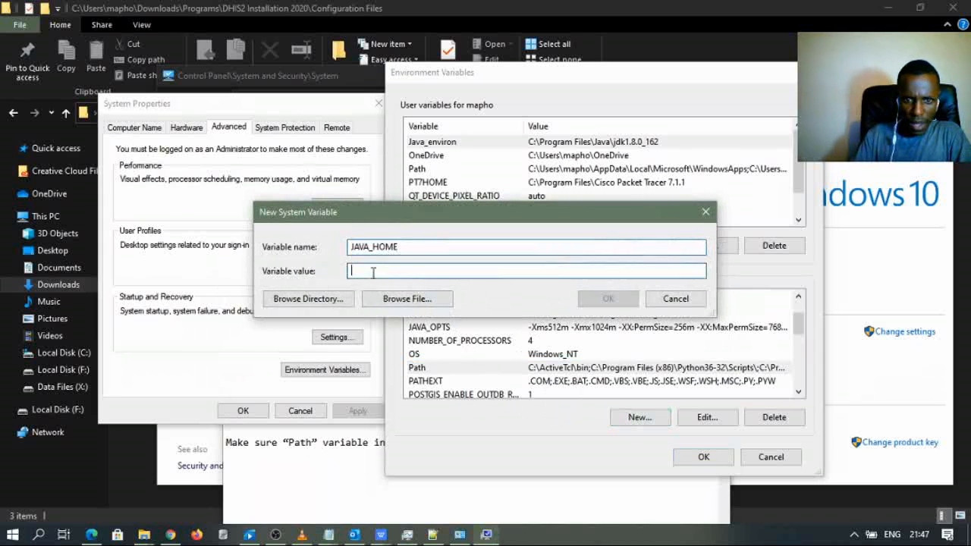
{"action": "left_click", "coordinate": [337, 299]}
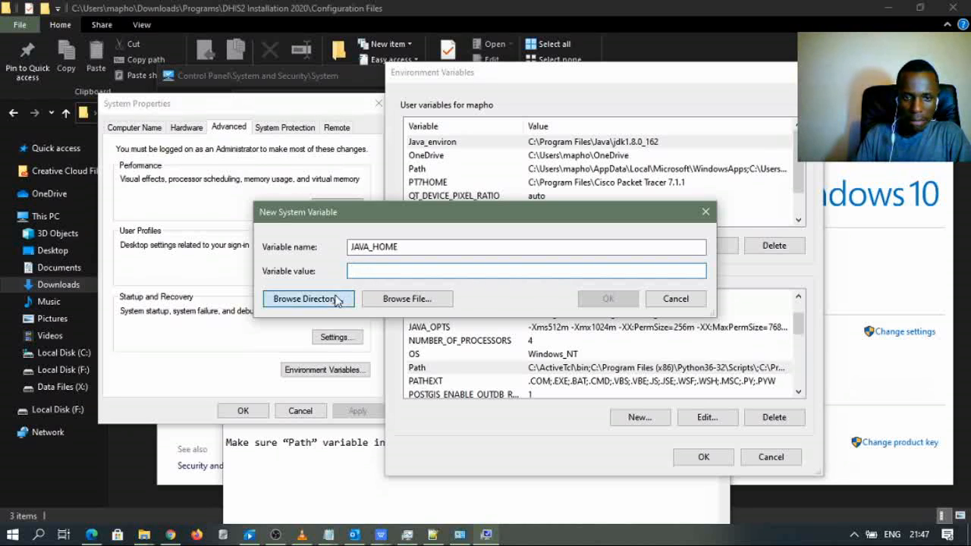
{"action": "left_click", "coordinate": [429, 278]}
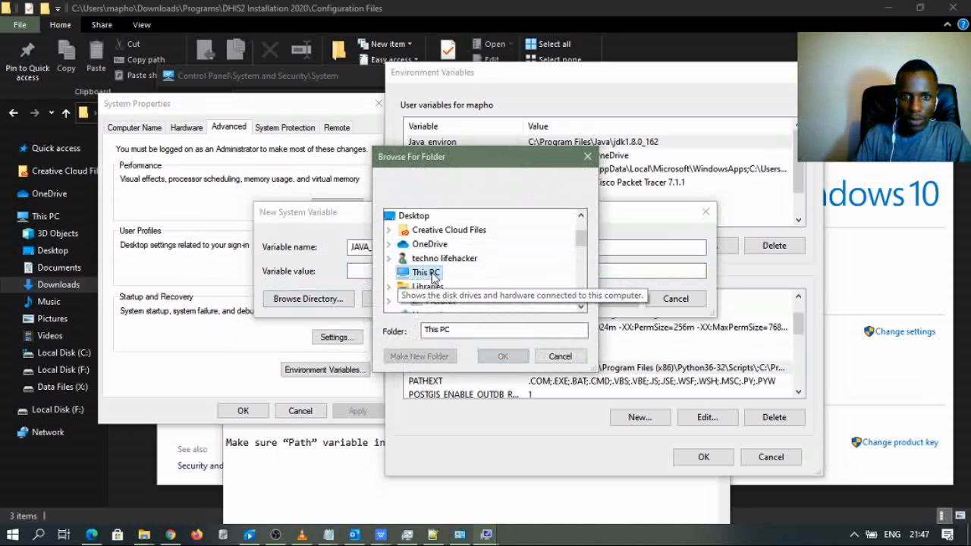
{"action": "scroll", "coordinate": [459, 286], "scroll_direction": "down", "scroll_amount": 1}
{"action": "left_click", "coordinate": [466, 294]}
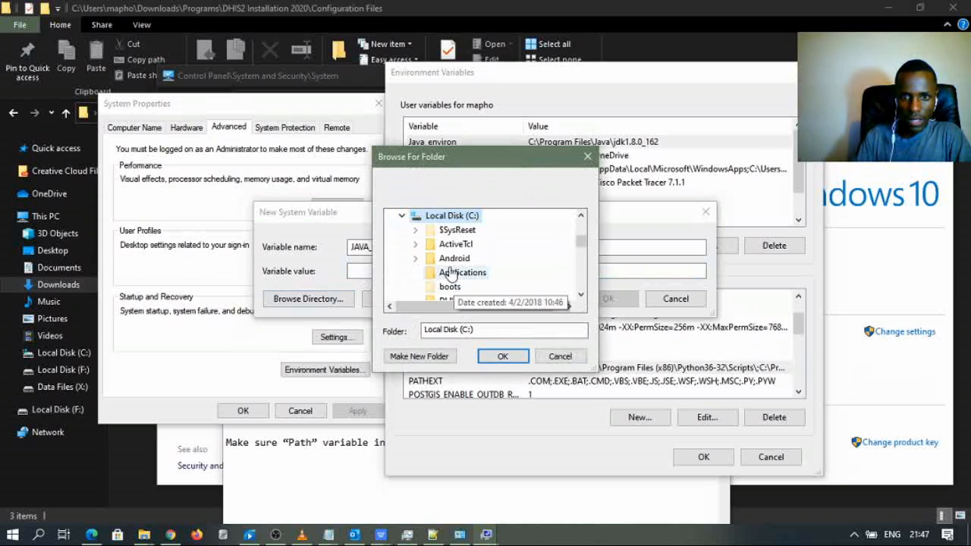
- Choose C:\Program Files\Java\jre1.8.0_261 as the JAVA_HOME value and save the variable
{"action": "scroll", "coordinate": [446, 271], "scroll_direction": "down", "scroll_amount": 5}
{"action": "scroll", "coordinate": [447, 271], "scroll_direction": "up", "scroll_amount": 2}
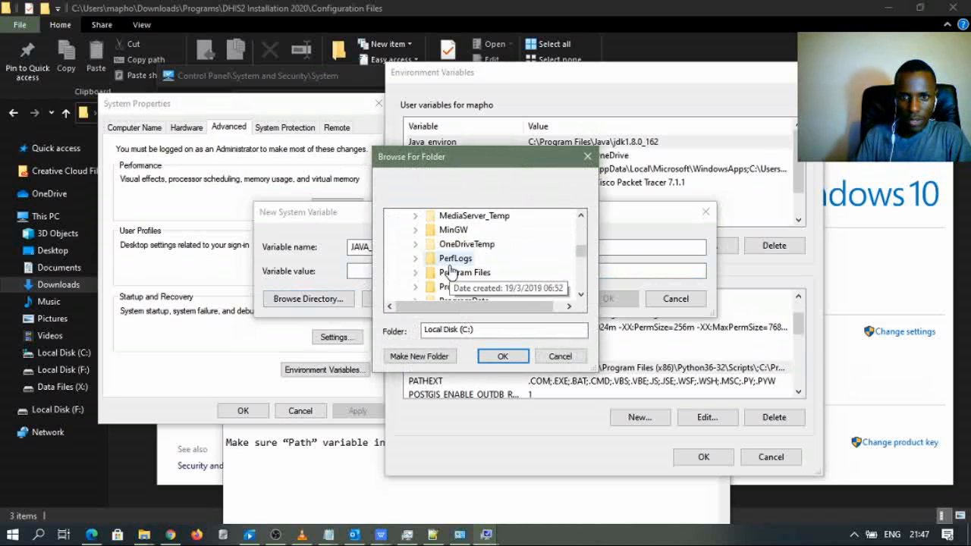
{"action": "scroll", "coordinate": [455, 275], "scroll_direction": "down", "scroll_amount": 1}
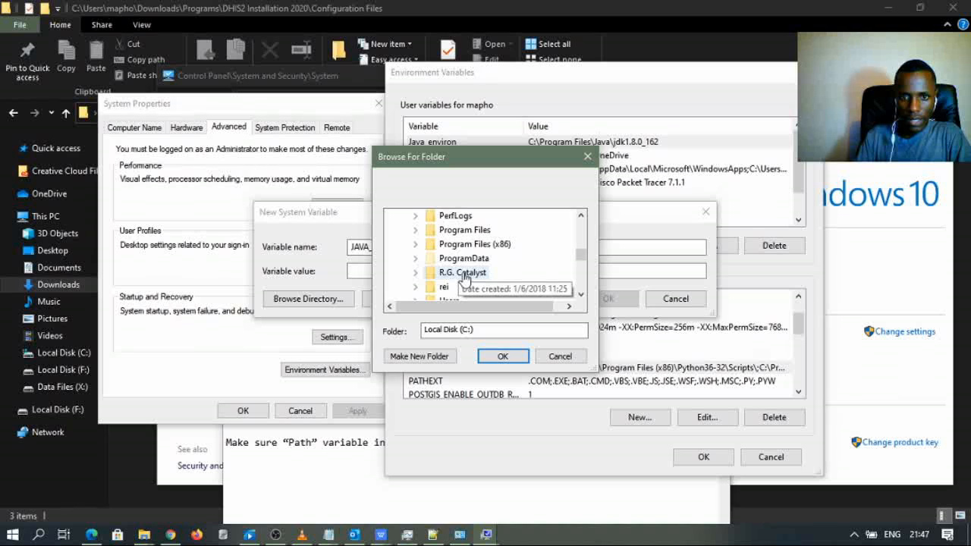
{"action": "left_click", "coordinate": [465, 230]}
{"action": "scroll", "coordinate": [460, 275], "scroll_direction": "down", "scroll_amount": 3}
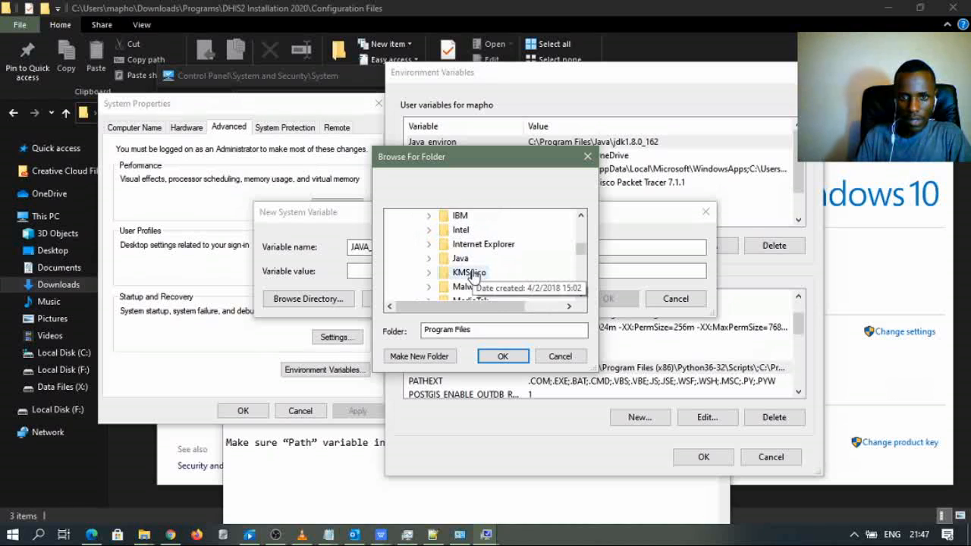
{"action": "left_click", "coordinate": [462, 259]}
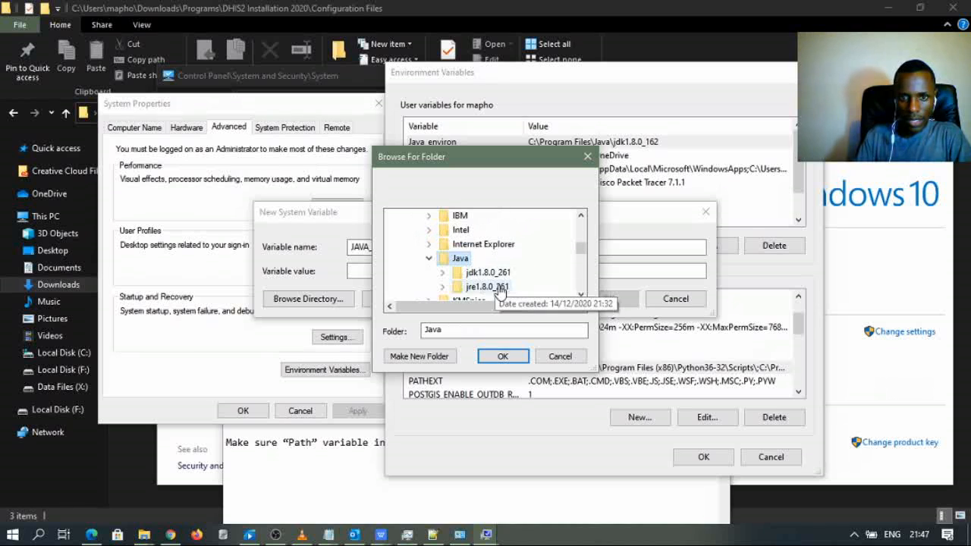
{"action": "scroll", "coordinate": [499, 289], "scroll_direction": "down", "scroll_amount": 1}
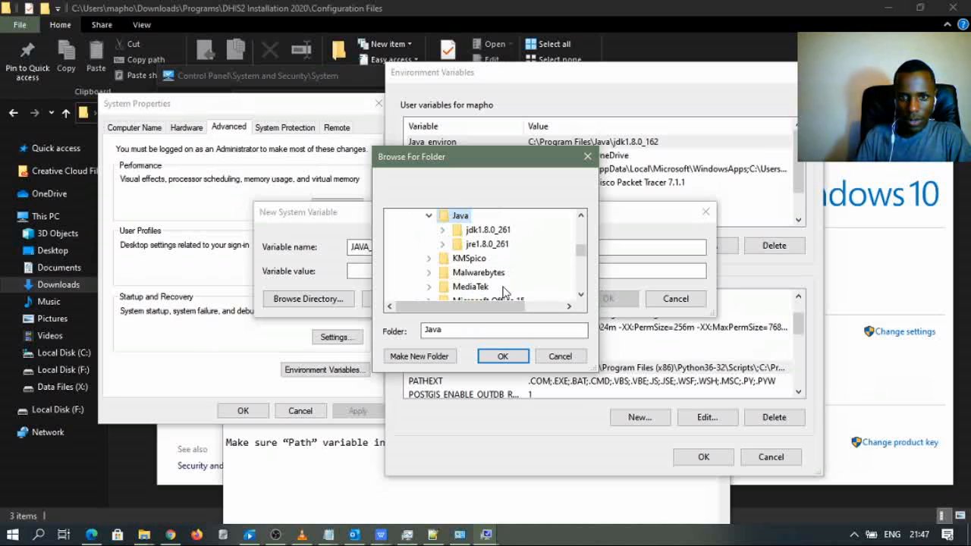
{"action": "left_click", "coordinate": [487, 243]}
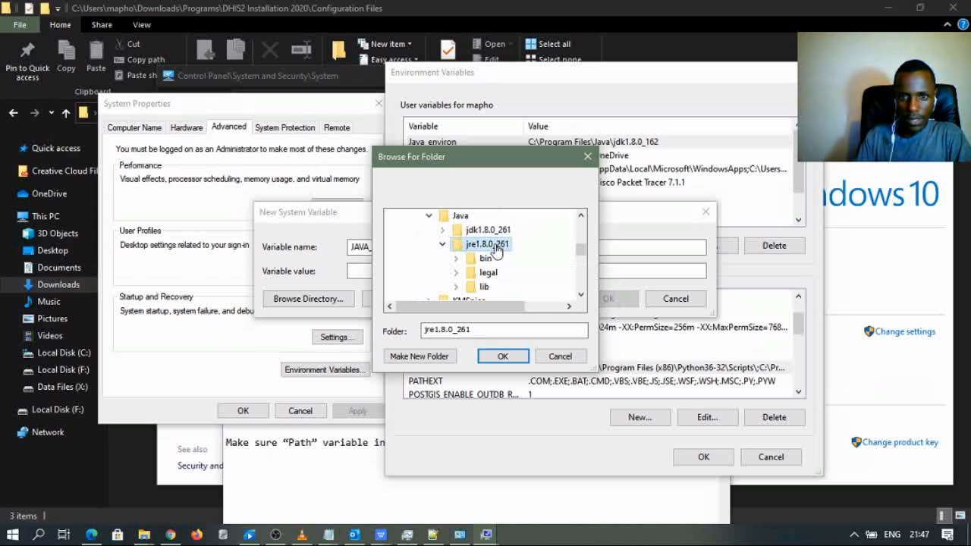
{"action": "left_click", "coordinate": [500, 353]}
{"action": "left_click", "coordinate": [531, 270]}
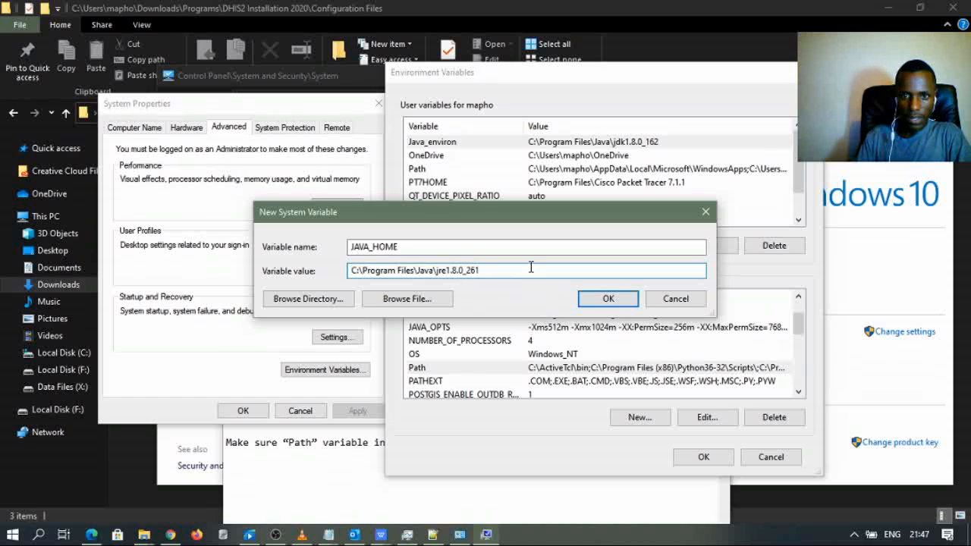
{"action": "left_click", "coordinate": [608, 299]}
- Apply the environment variables and close System Properties
{"action": "scroll", "coordinate": [481, 357], "scroll_direction": "down", "scroll_amount": 3}
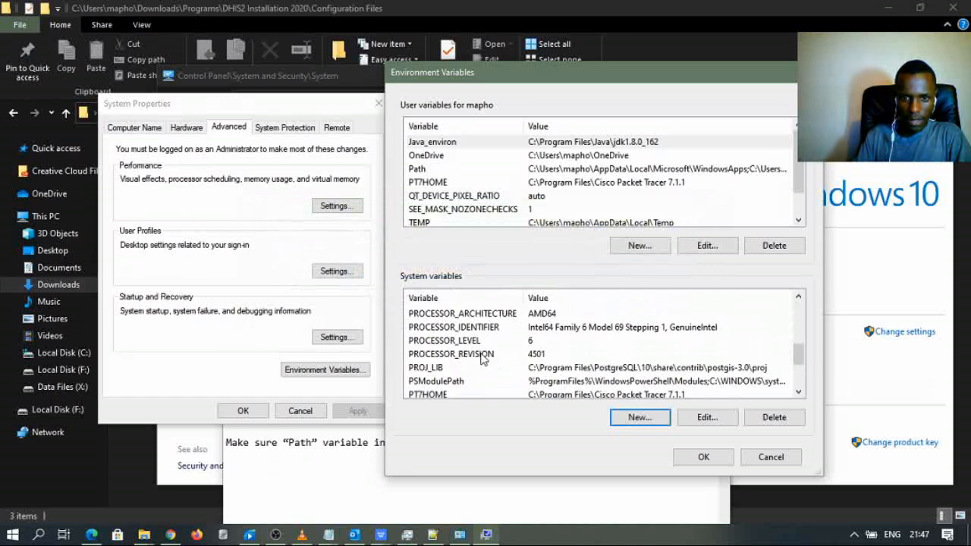
{"action": "scroll", "coordinate": [482, 358], "scroll_direction": "down", "scroll_amount": 3}
{"action": "scroll", "coordinate": [482, 358], "scroll_direction": "up", "scroll_amount": 6}
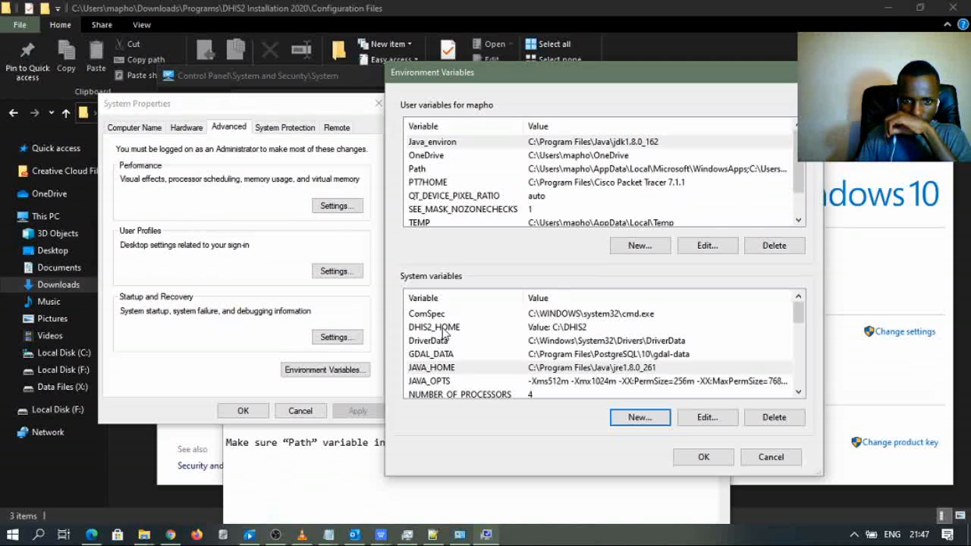
{"action": "scroll", "coordinate": [447, 334], "scroll_direction": "down", "scroll_amount": 1}
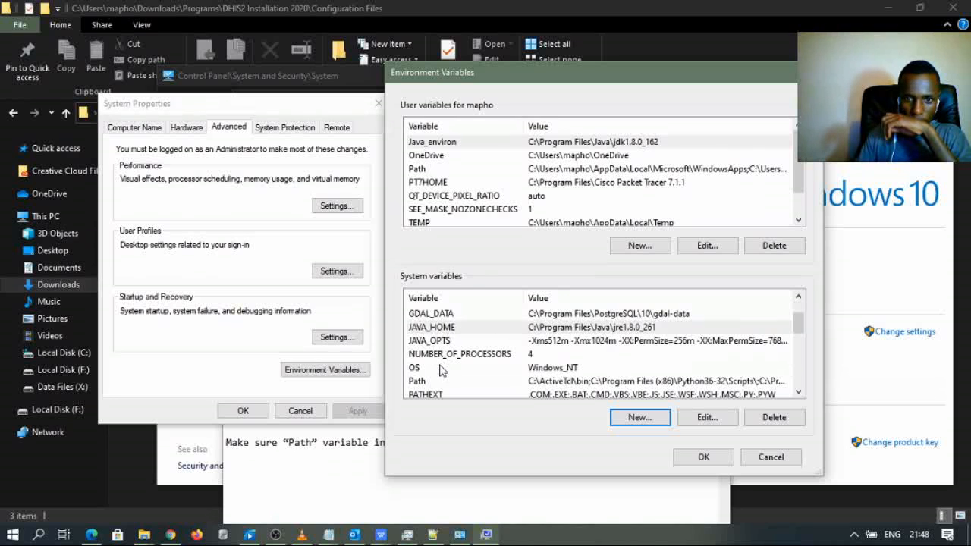
{"action": "scroll", "coordinate": [436, 390], "scroll_direction": "down", "scroll_amount": 1}
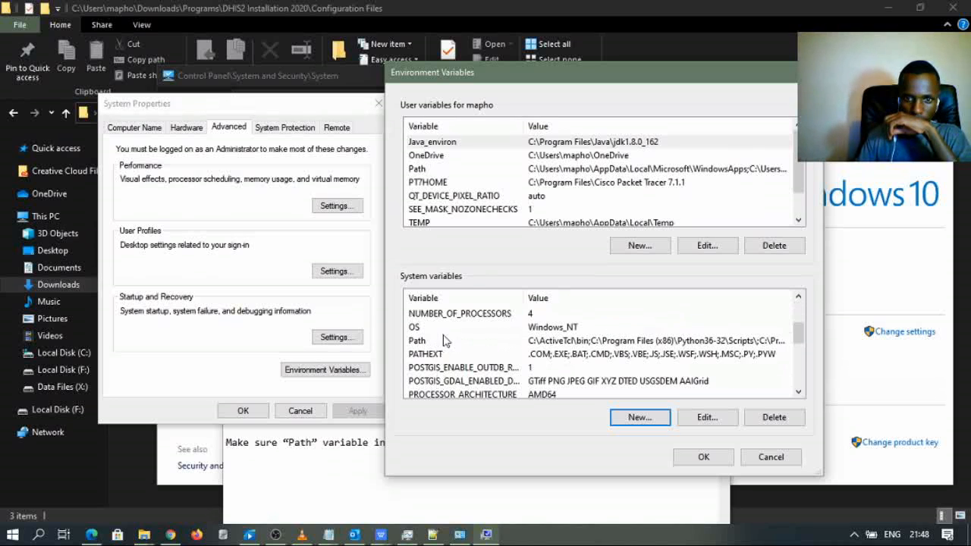
{"action": "left_click", "coordinate": [703, 456]}
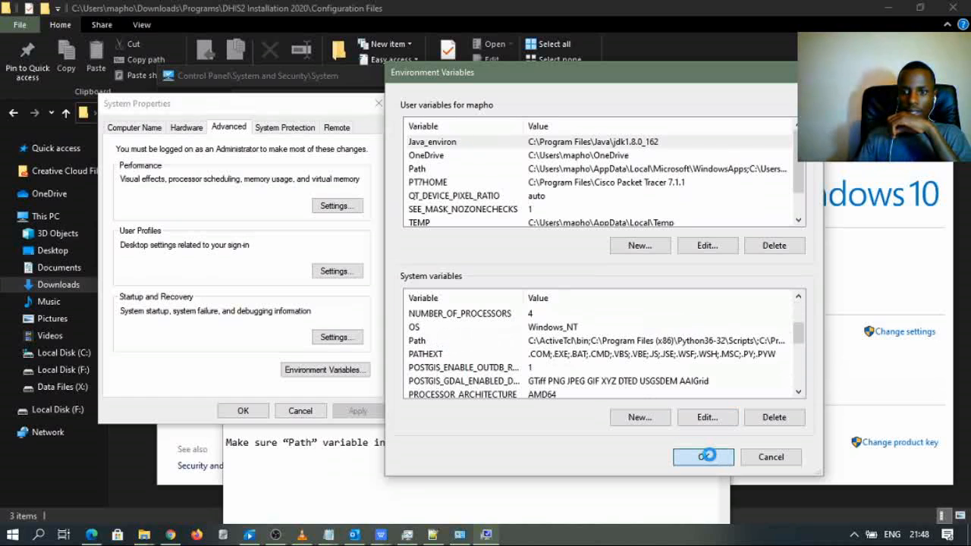
{"action": "left_click", "coordinate": [243, 411]}
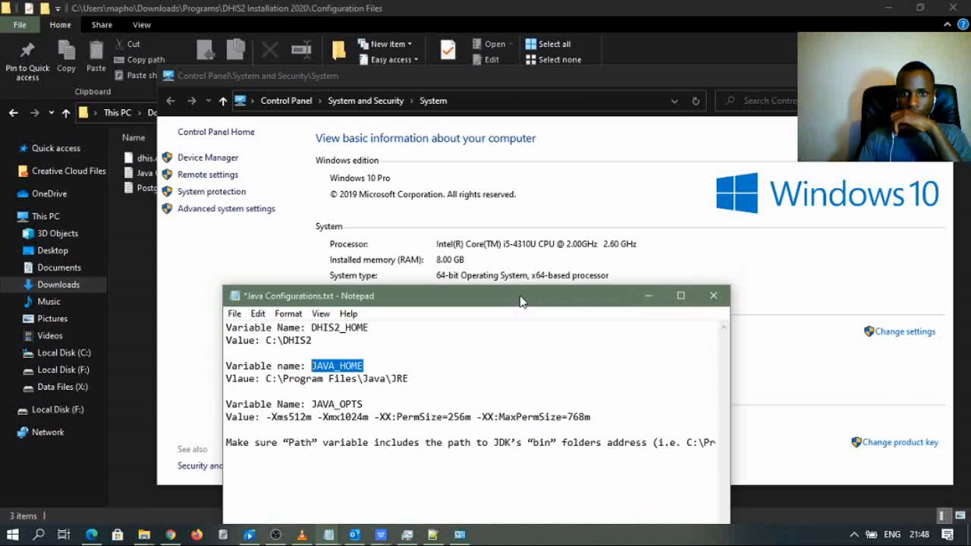
- Run apache-tomcat-9.0.38.exe from the DHIS2 Installation 2020 folder
{"action": "left_click_drag", "start_coordinate": [523, 302], "coordinate": [511, 257]}
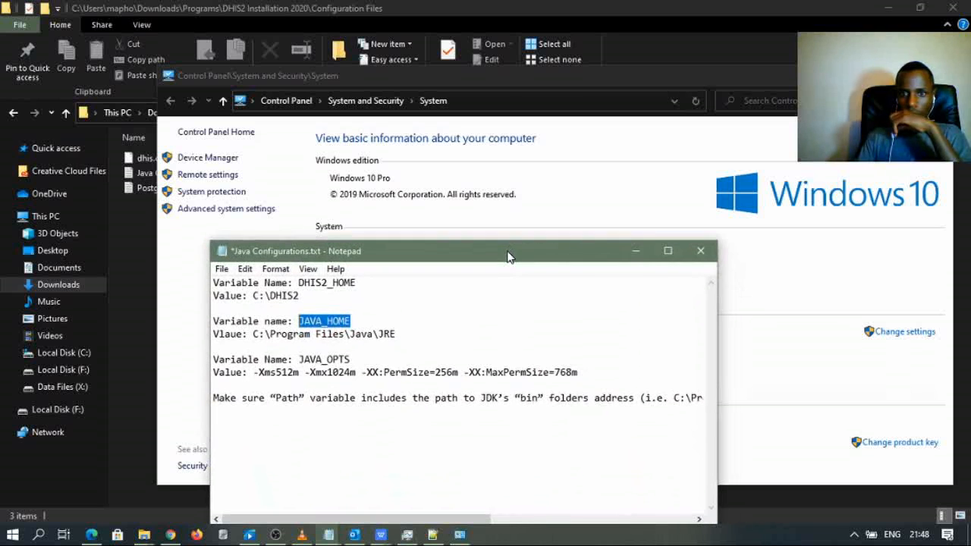
{"action": "left_click", "coordinate": [636, 253]}
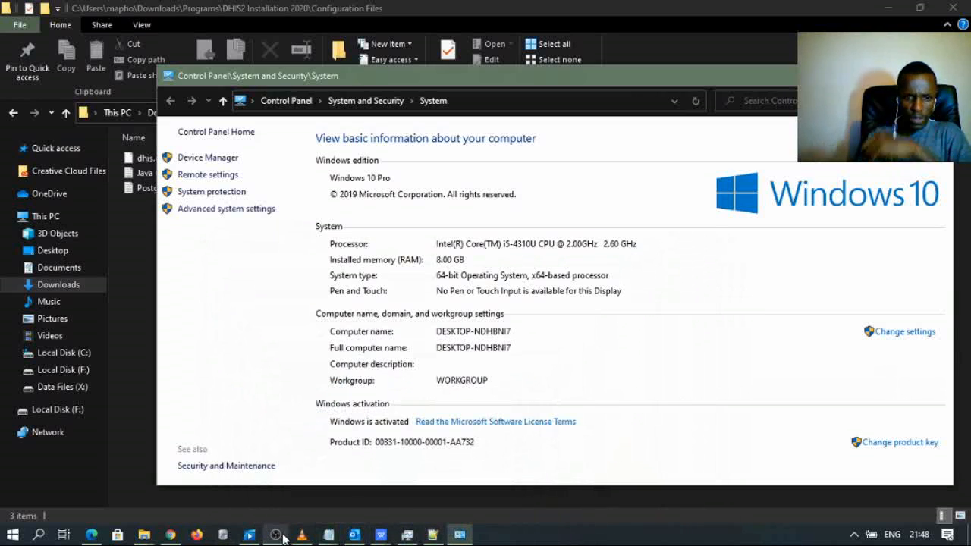
{"action": "left_click", "coordinate": [153, 537]}
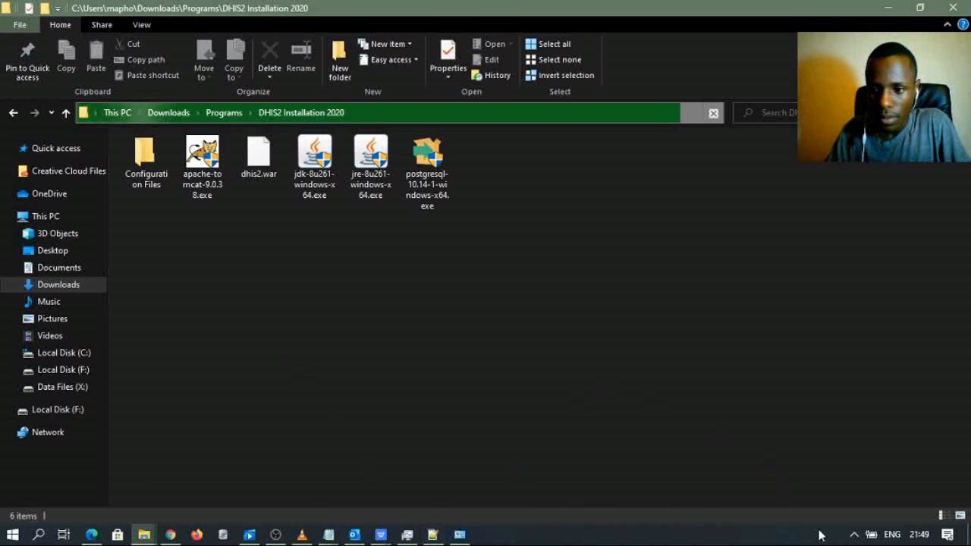
{"action": "double_click", "coordinate": [190, 203]}
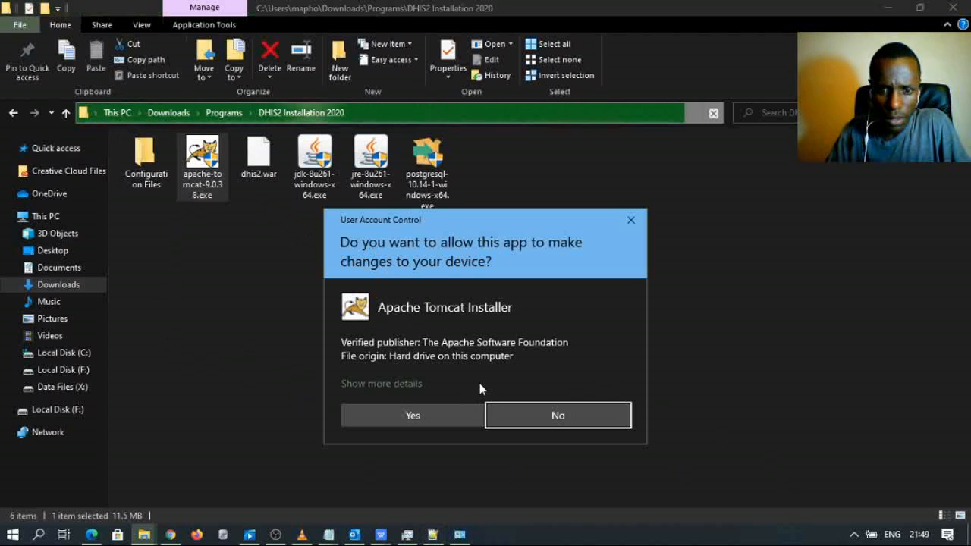
- Approve the Tomcat installer, accept the licence, and add Host Manager to the components
{"action": "left_click", "coordinate": [433, 410]}
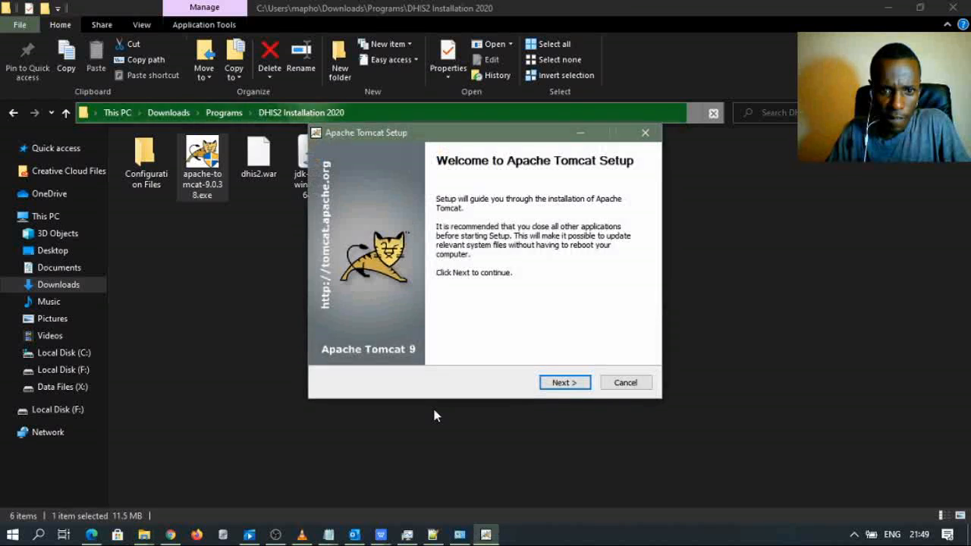
{"action": "left_click", "coordinate": [565, 383]}
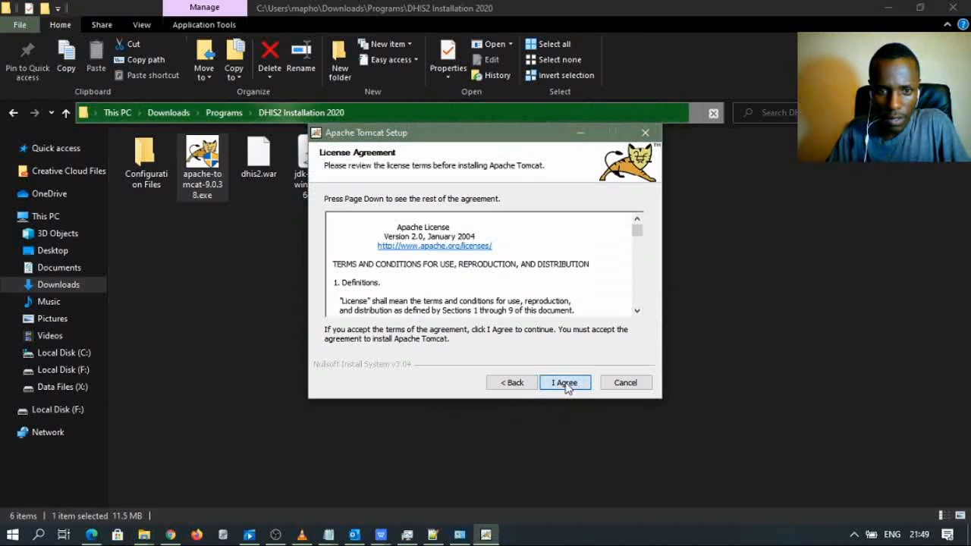
{"action": "left_click", "coordinate": [565, 383]}
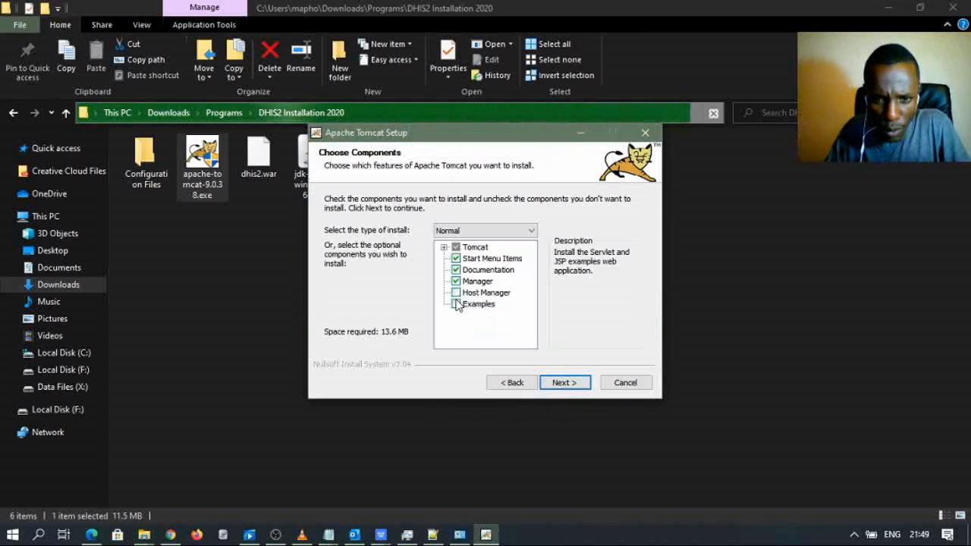
{"action": "left_click", "coordinate": [456, 293]}
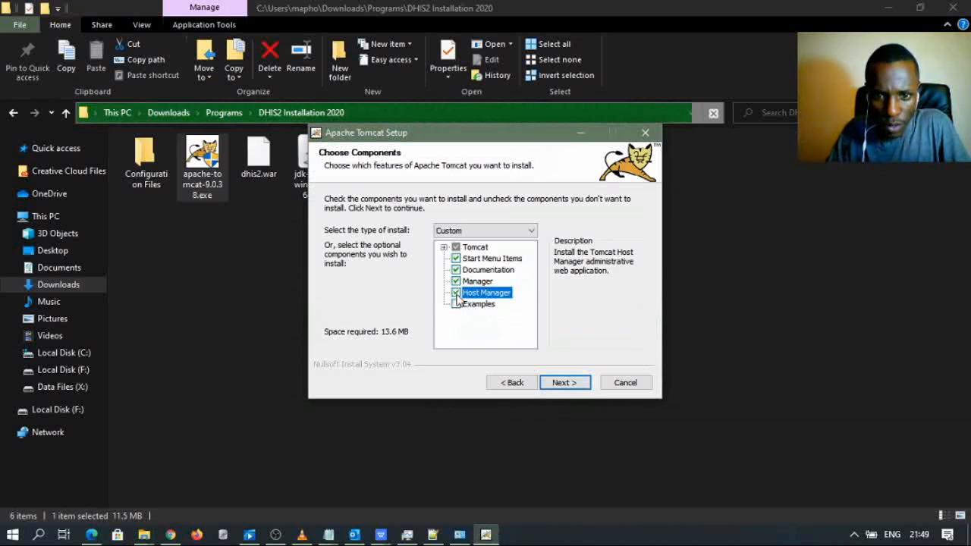
{"action": "left_click", "coordinate": [564, 382]}
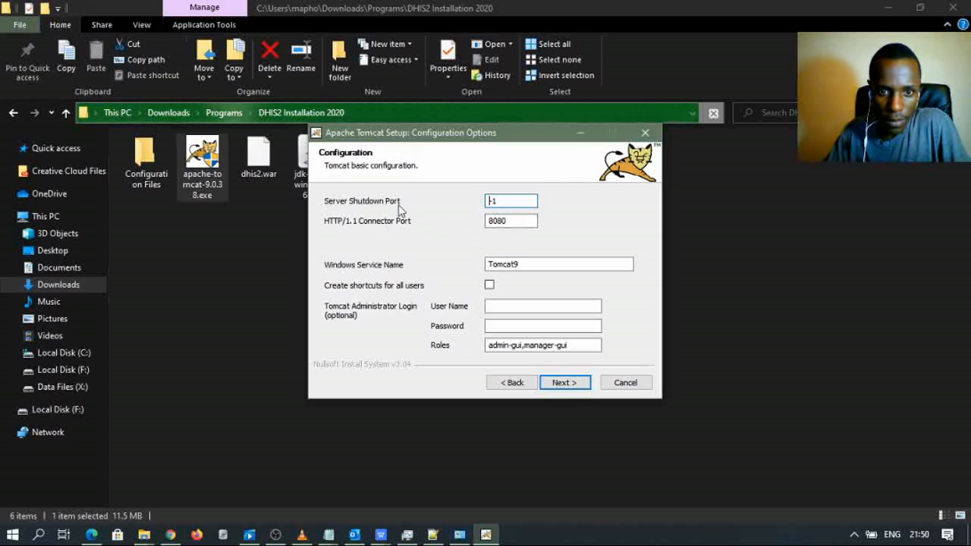
- Name the Tomcat service Tomcat9DHIS2 and set administrator user name admin with a password
{"action": "left_click", "coordinate": [533, 263]}
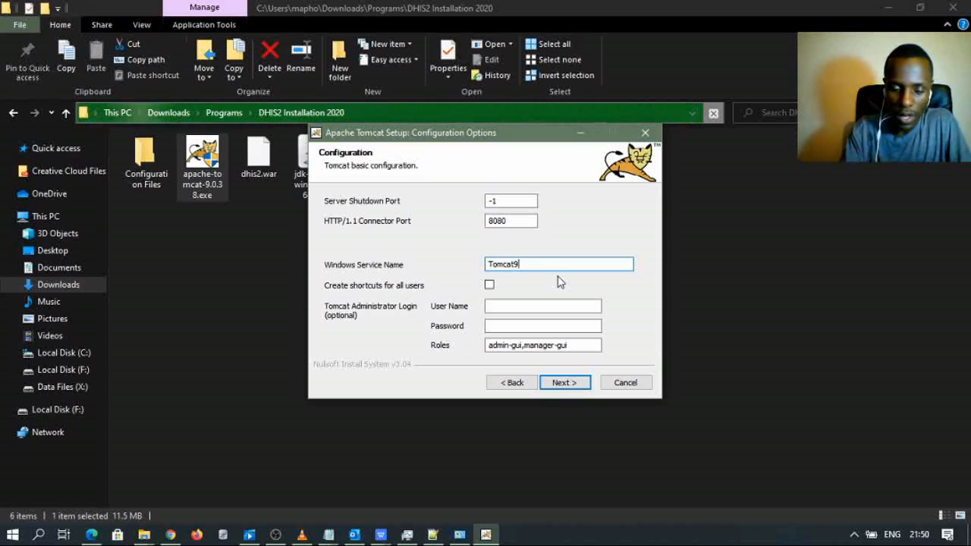
{"action": "type", "text": "DHIS"}
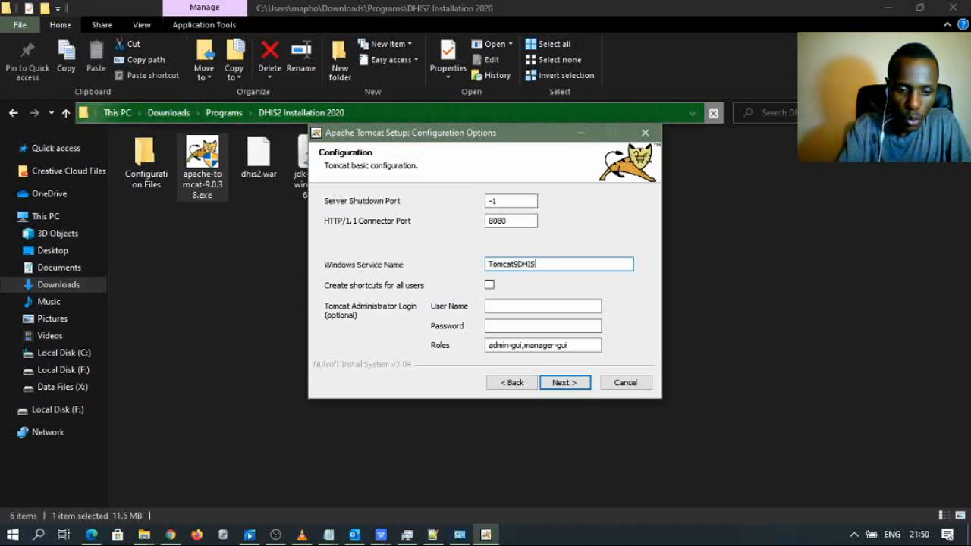
{"action": "type", "text": "@"}
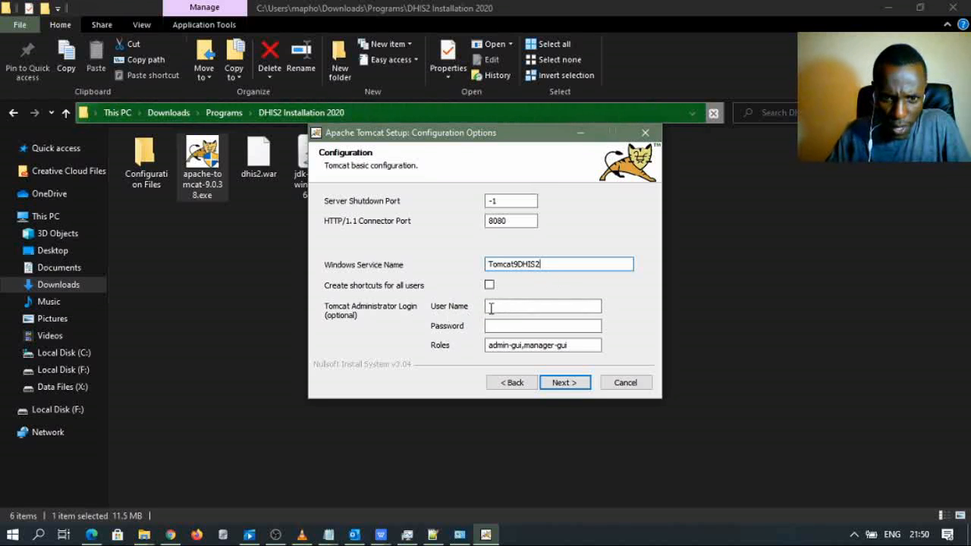
{"action": "left_click", "coordinate": [490, 306]}
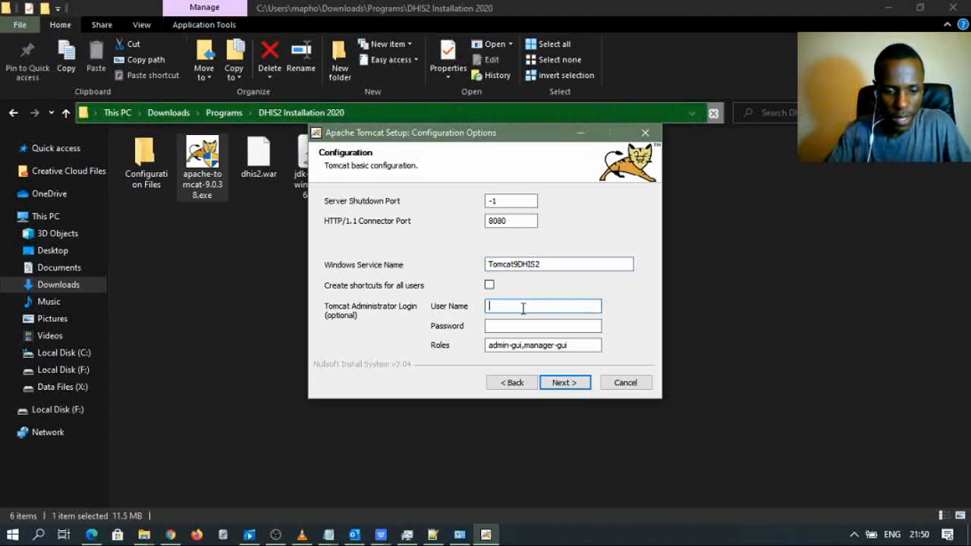
{"action": "type", "text": "admin"}
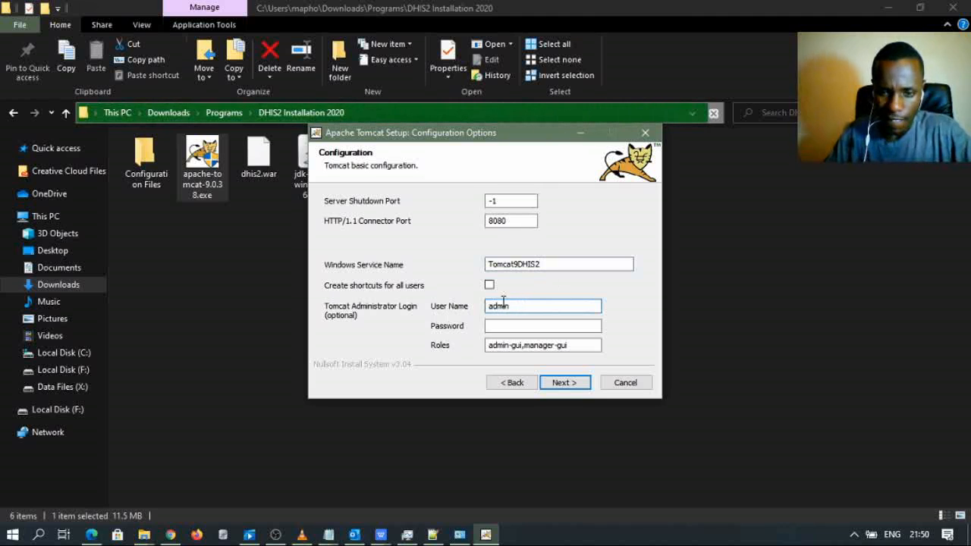
{"action": "left_click", "coordinate": [511, 326]}
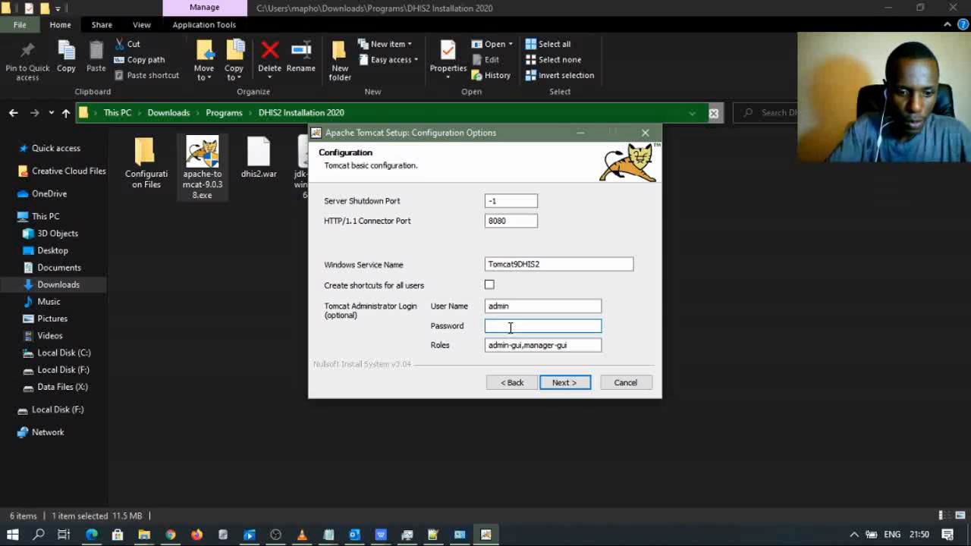
{"action": "type", "text": "•••••"}
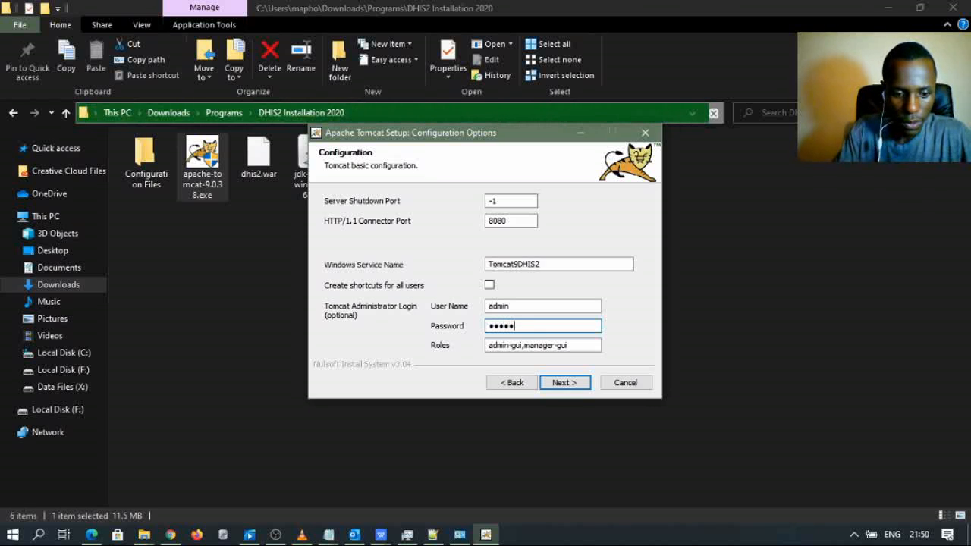
{"action": "type", "text": "•••"}
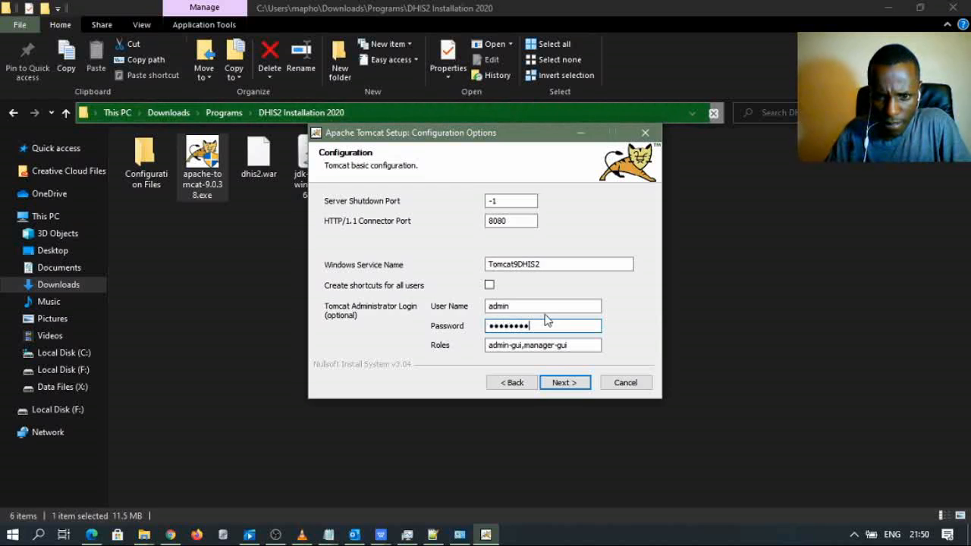
{"action": "left_click", "coordinate": [564, 382]}
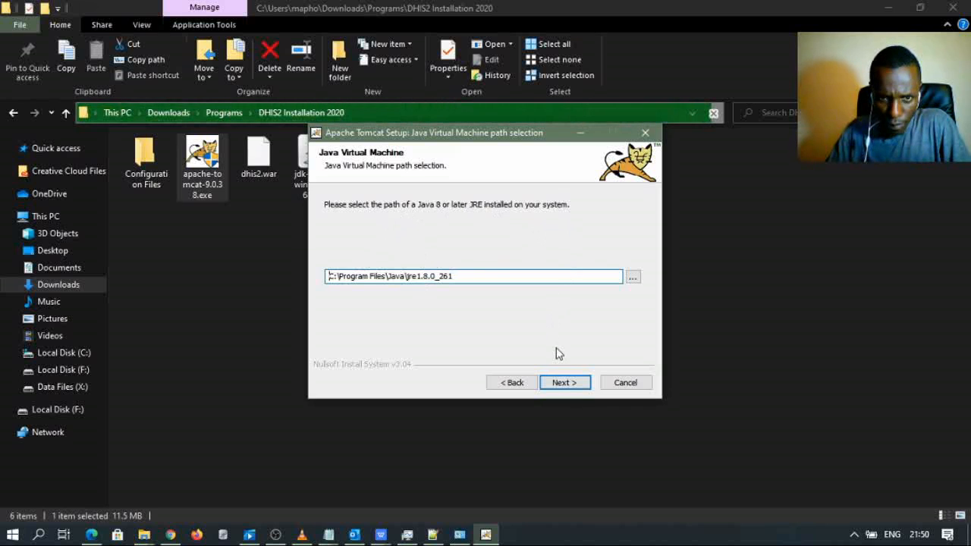
- Accept the detected Java path, install Tomcat to the default folder, and finish without running it
{"action": "left_click", "coordinate": [563, 383]}
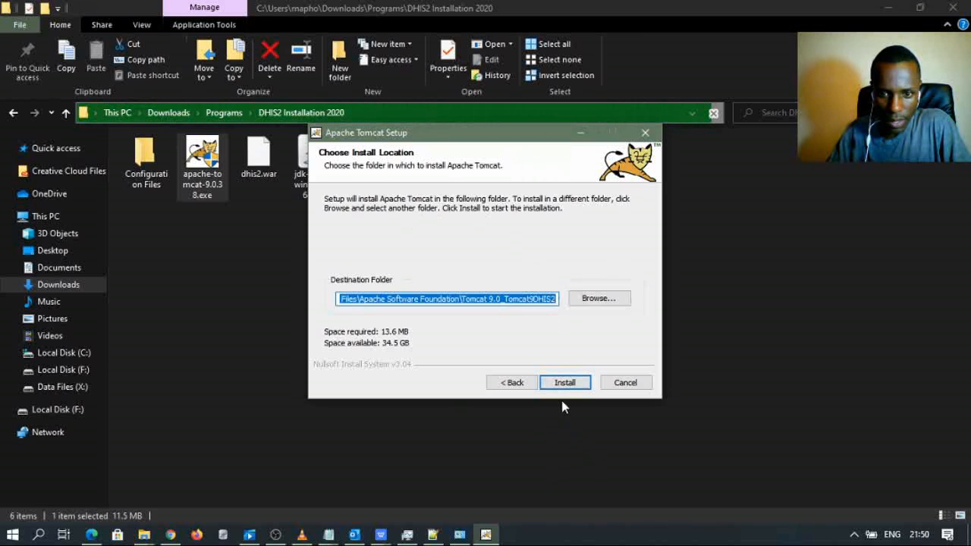
{"action": "left_click", "coordinate": [564, 383]}
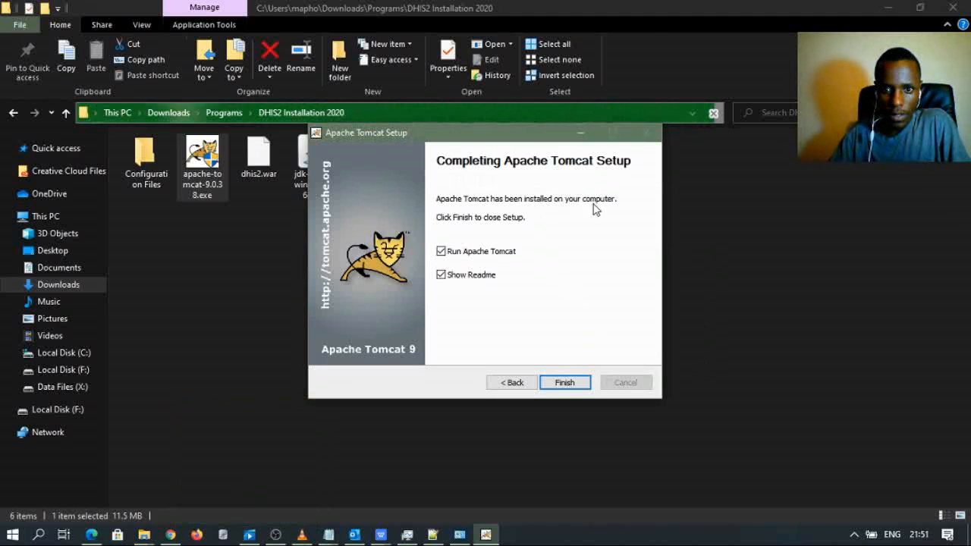
{"action": "left_click", "coordinate": [441, 252]}
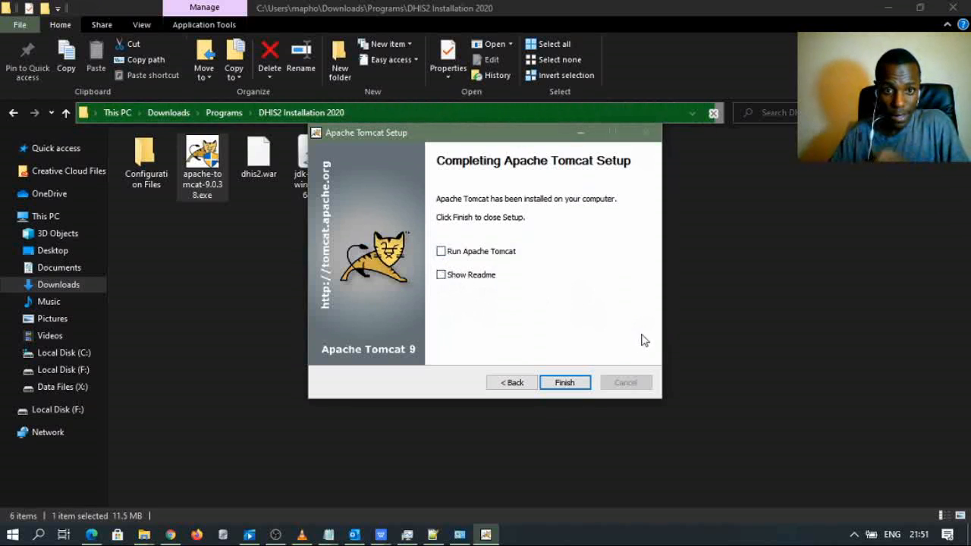
{"action": "left_click", "coordinate": [565, 383]}
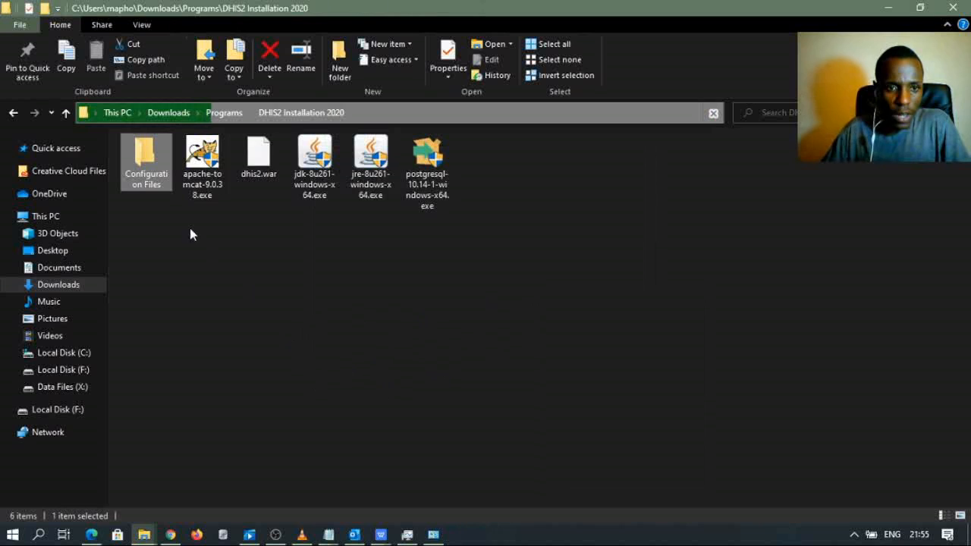
- Open dhis.conf from the Configuration Files folder with Edit with Notepad++
{"action": "left_click", "coordinate": [258, 258]}
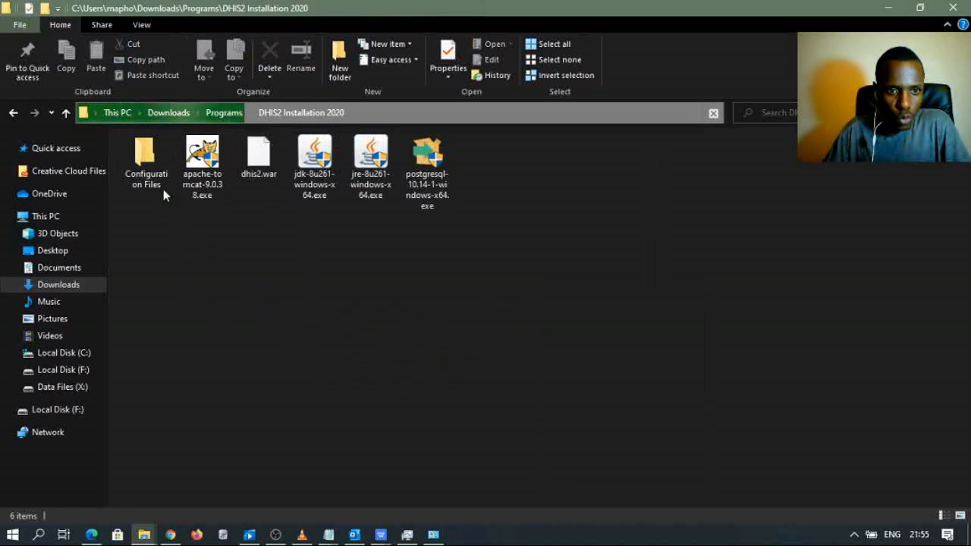
{"action": "double_click", "coordinate": [163, 190]}
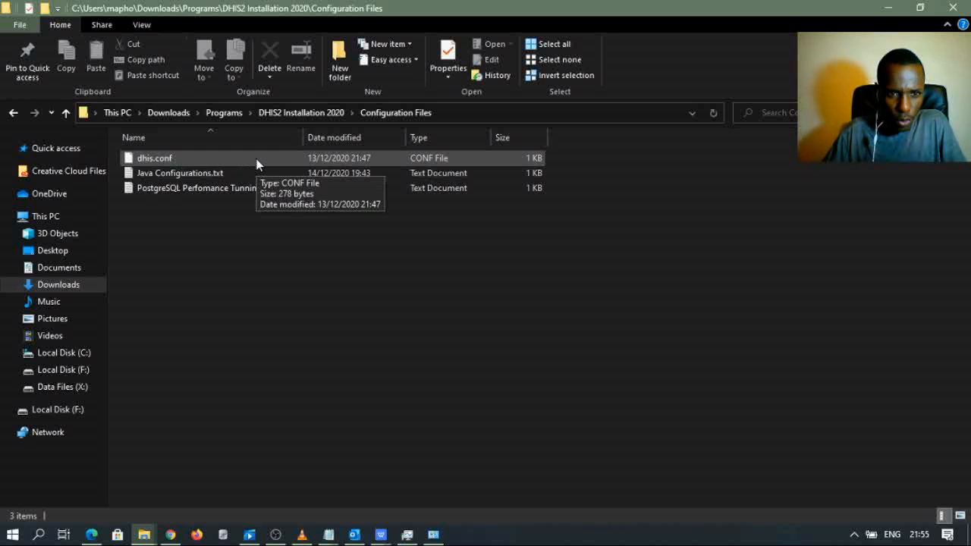
{"action": "right_click", "coordinate": [257, 163]}
{"action": "left_click", "coordinate": [150, 158]}
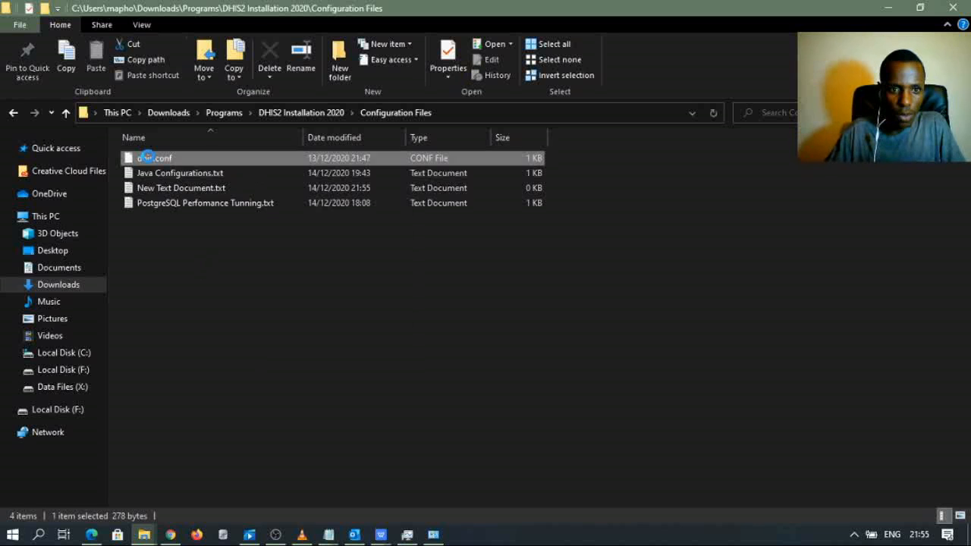
{"action": "right_click", "coordinate": [150, 158]}
{"action": "left_click", "coordinate": [210, 253]}
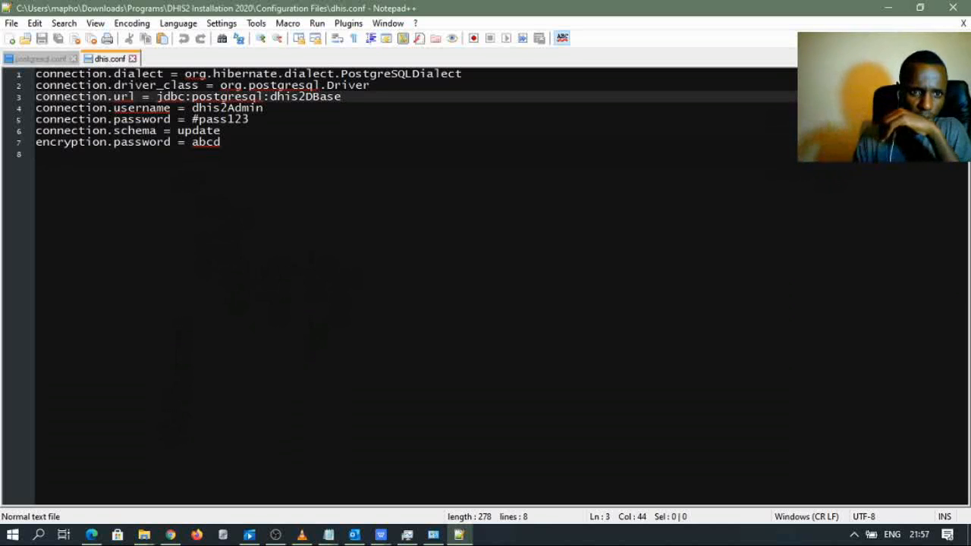
- Delete dhis2DBase from line 3's connection URL after checking database names in pgAdmin
{"action": "left_click_drag", "start_coordinate": [231, 154], "coordinate": [36, 72]}
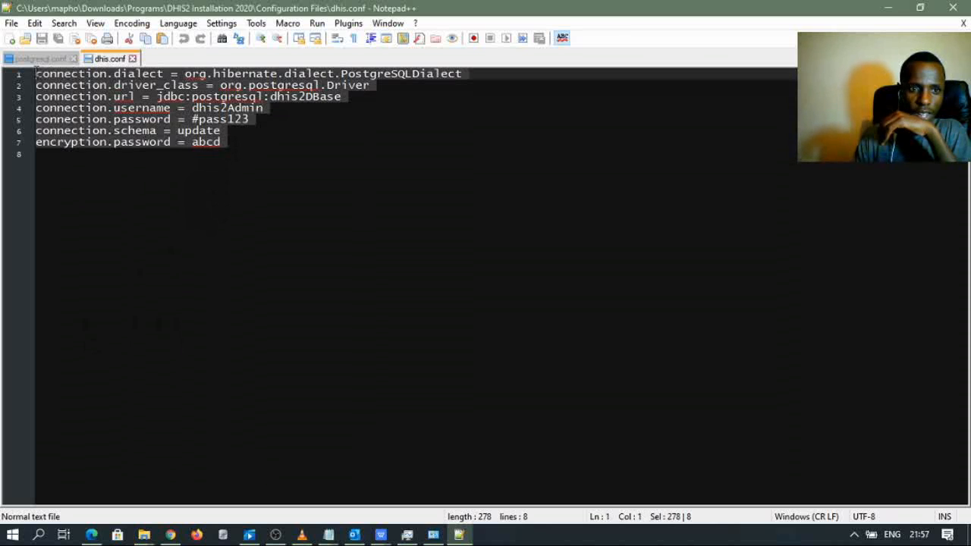
{"action": "left_click", "coordinate": [91, 535]}
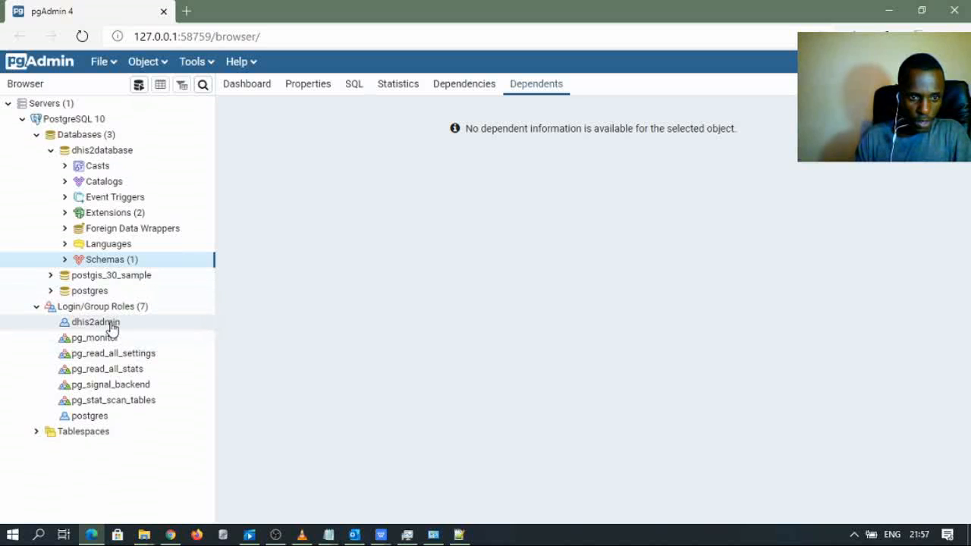
{"action": "left_click", "coordinate": [887, 13]}
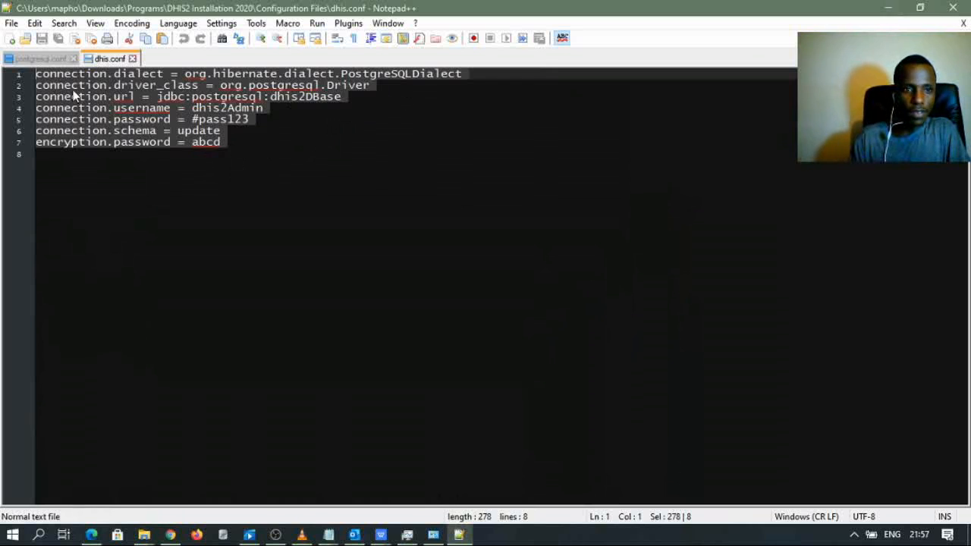
{"action": "left_click", "coordinate": [351, 96]}
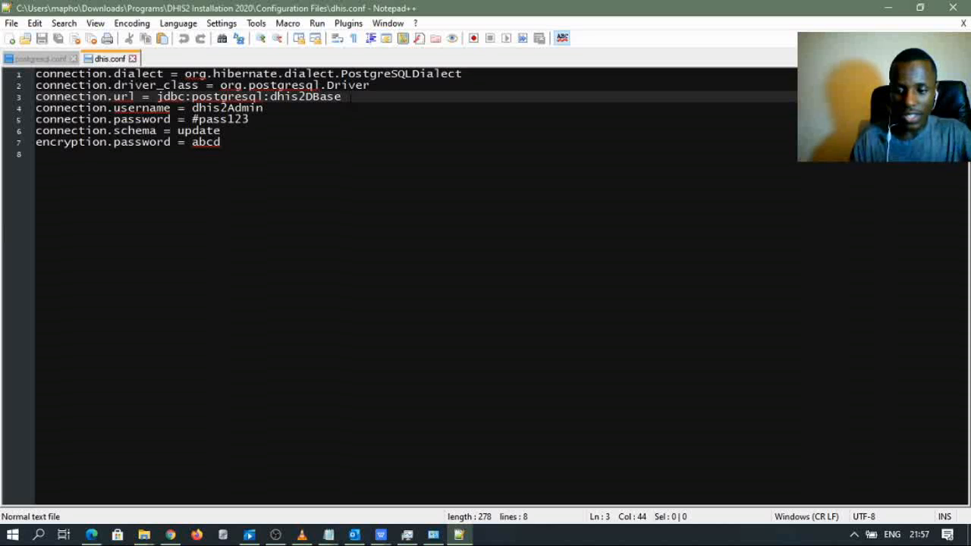
{"action": "key", "text": "BackSpace"}
{"action": "key", "text": "BackSpace"}
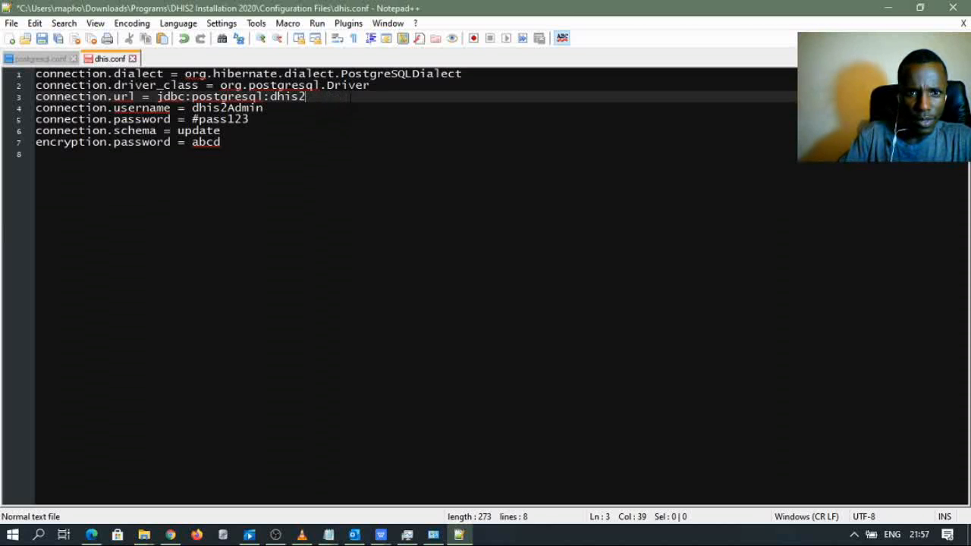
{"action": "left_click", "coordinate": [91, 535]}
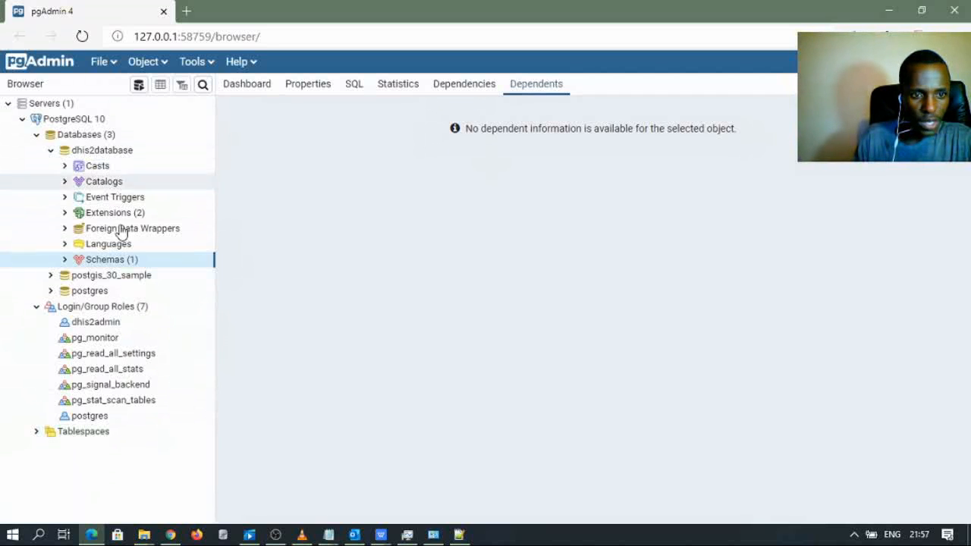
{"action": "left_click", "coordinate": [91, 535]}
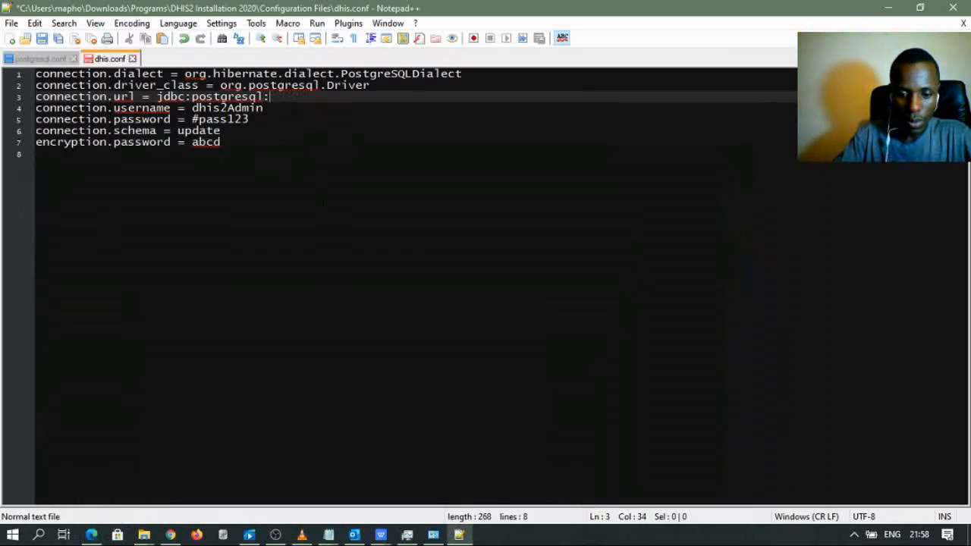
- Enter dhis2databse as the URL's database and lowercase the username to match pgAdmin's role
{"action": "type", "text": "dhis2"}
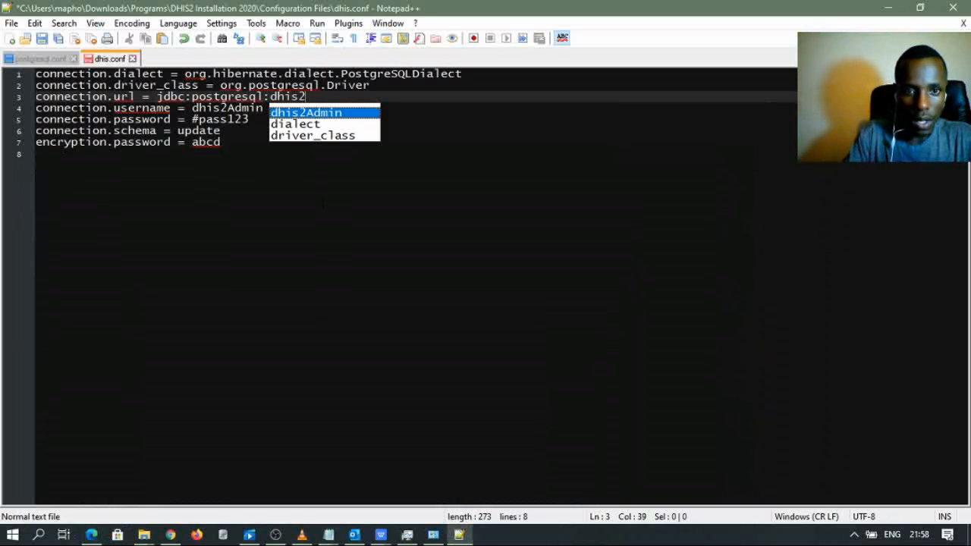
{"action": "type", "text": "databse"}
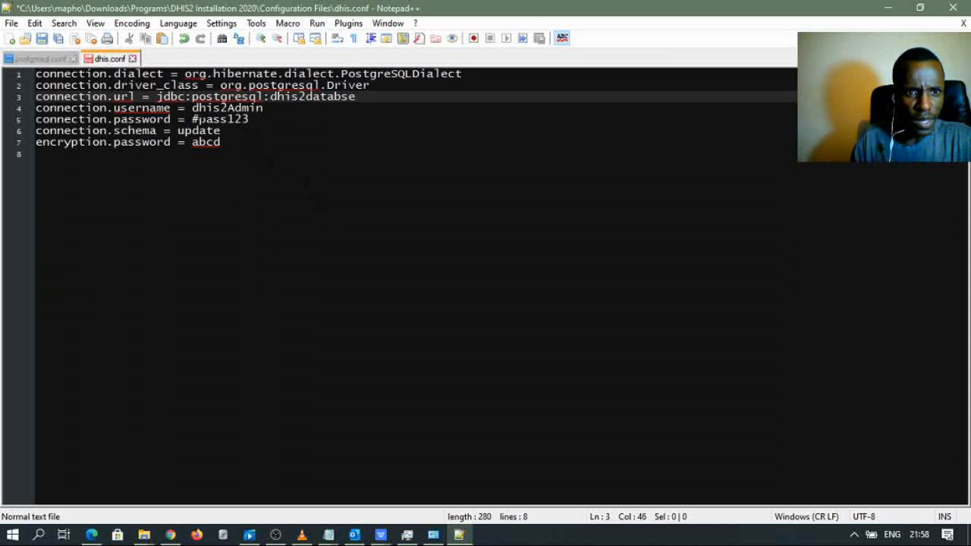
{"action": "key", "text": "Down"}
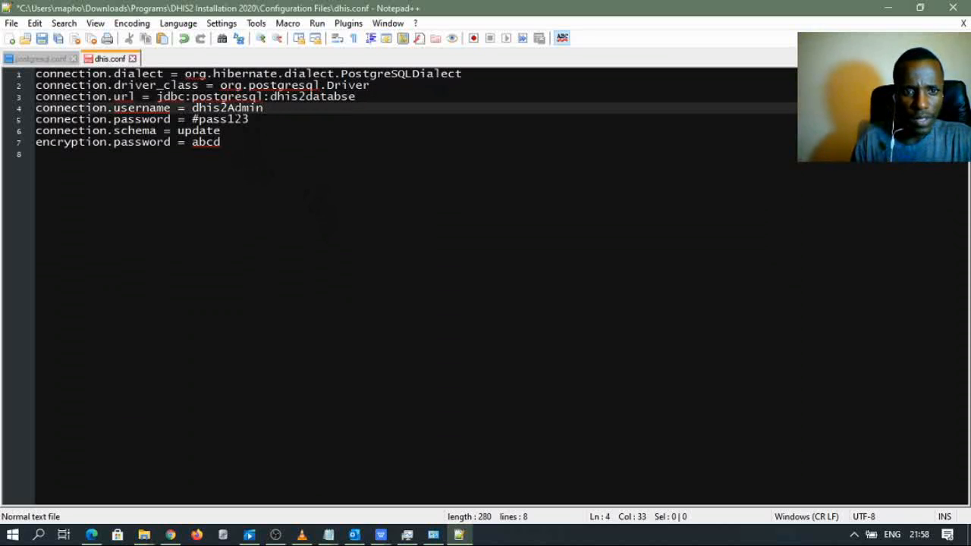
{"action": "key", "text": "BackSpace"}
{"action": "key", "text": "BackSpace"}
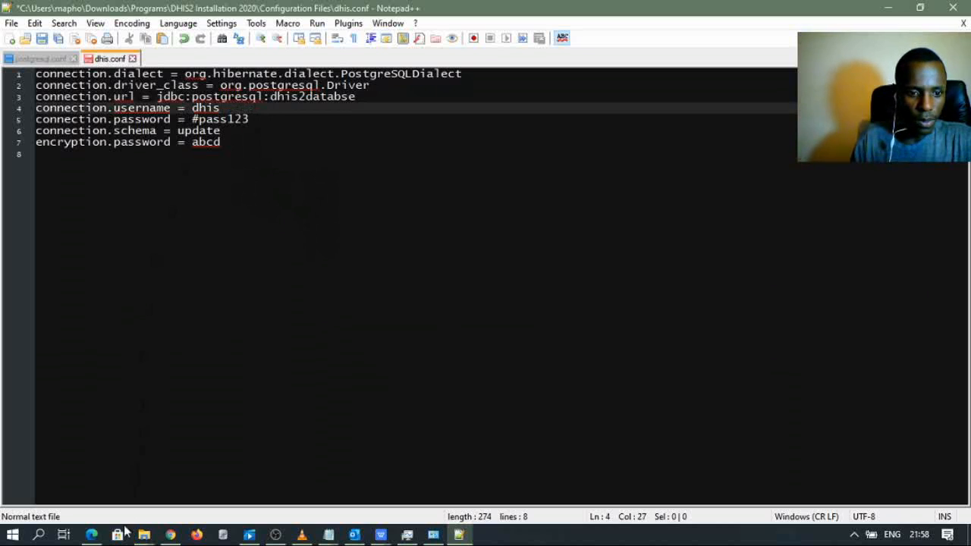
{"action": "left_click", "coordinate": [91, 535]}
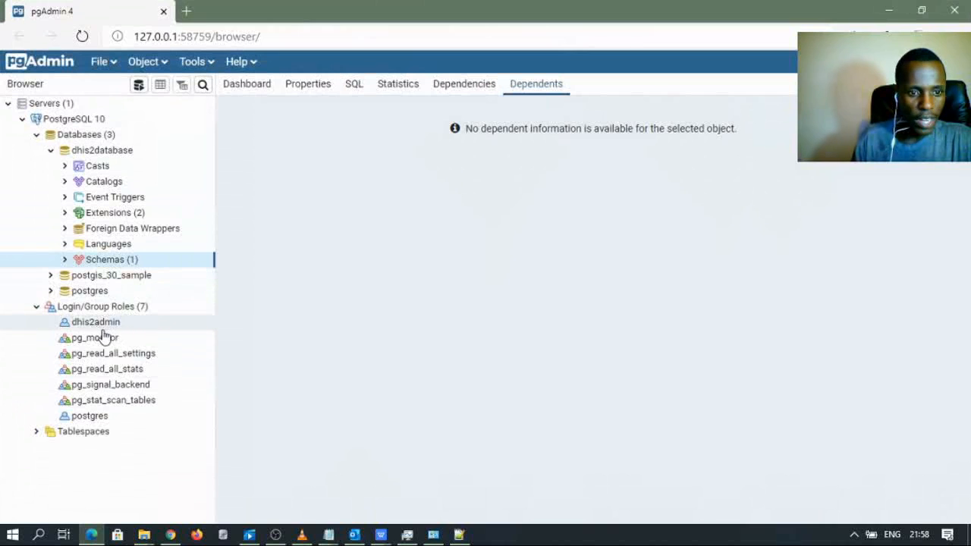
{"action": "left_click", "coordinate": [91, 533]}
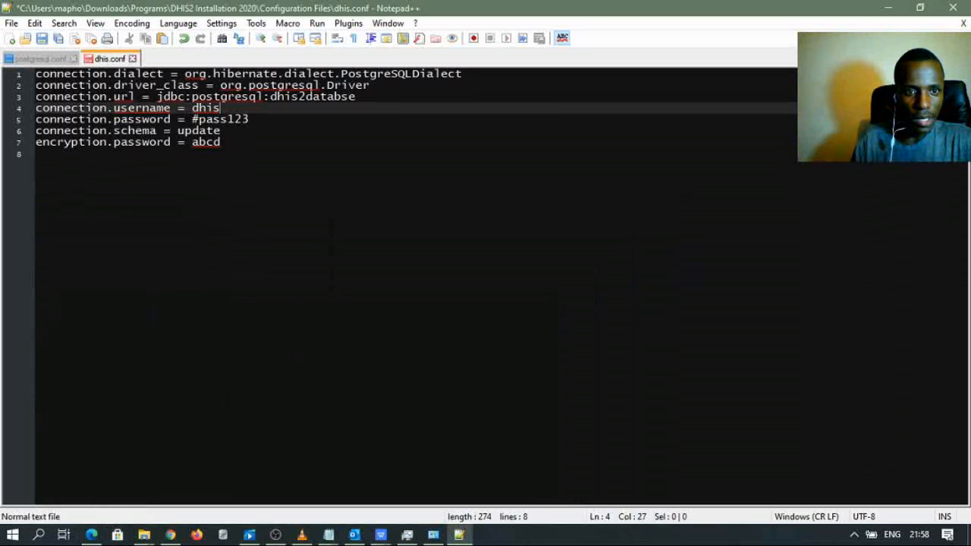
{"action": "type", "text": "2admin"}
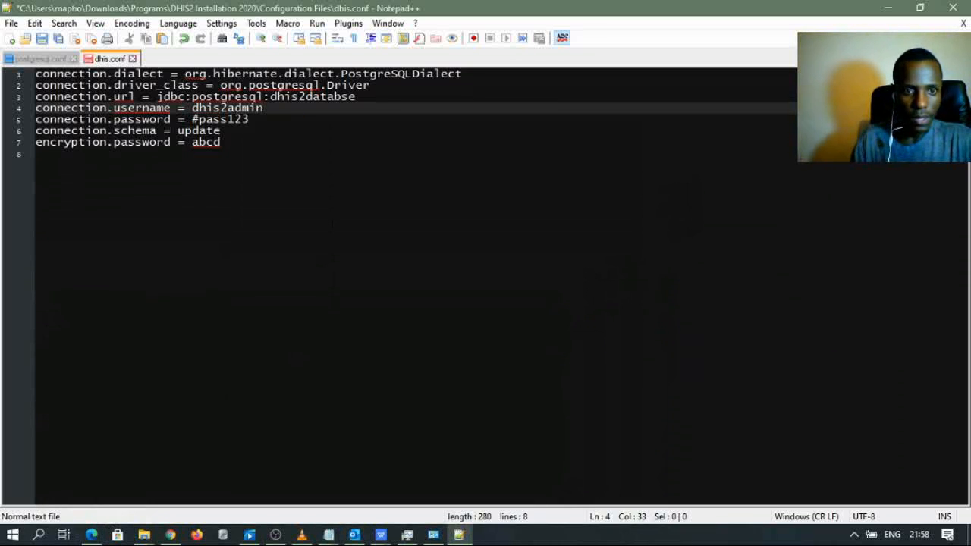
- Compare the URL database and username against pgAdmin, then save dhis.conf
{"action": "left_click", "coordinate": [270, 119]}
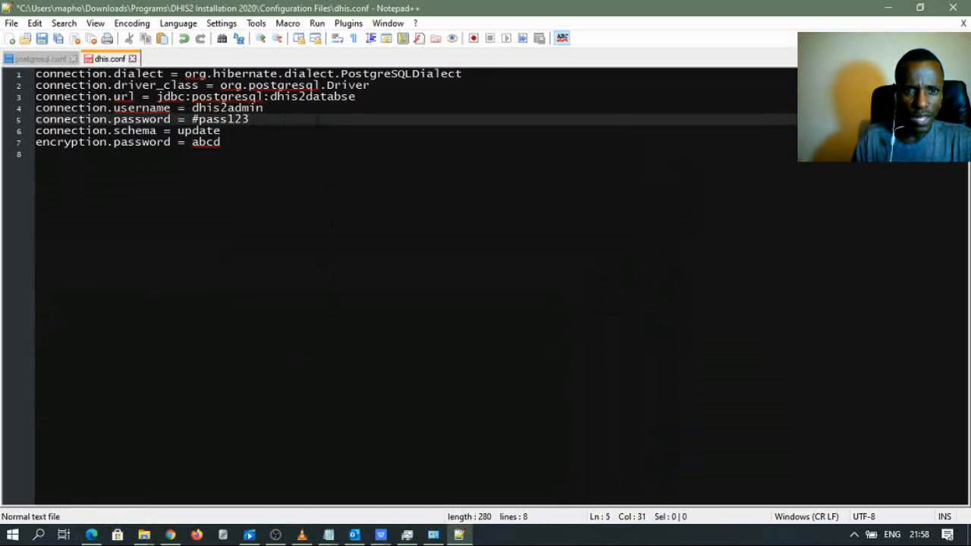
{"action": "left_click_drag", "start_coordinate": [270, 97], "coordinate": [336, 97]}
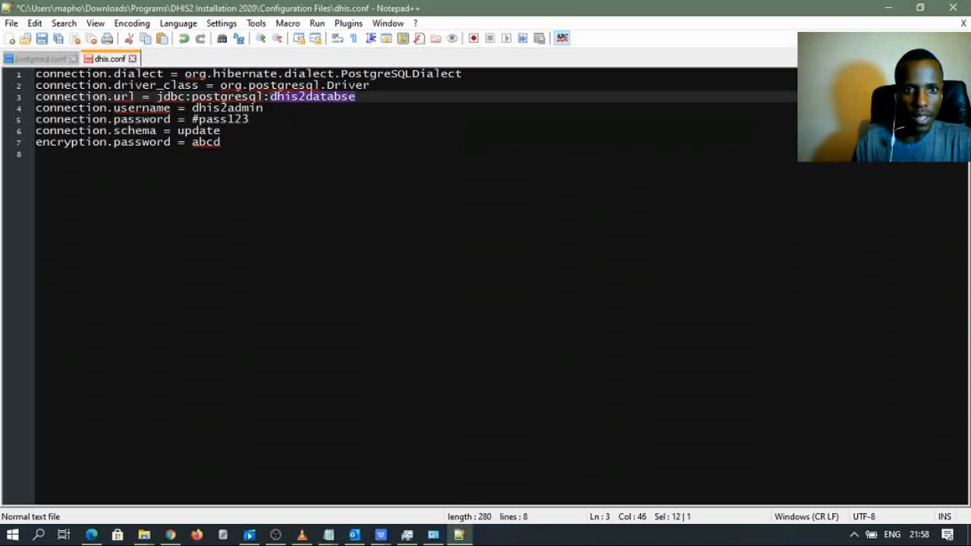
{"action": "left_click_drag", "start_coordinate": [263, 108], "coordinate": [221, 119]}
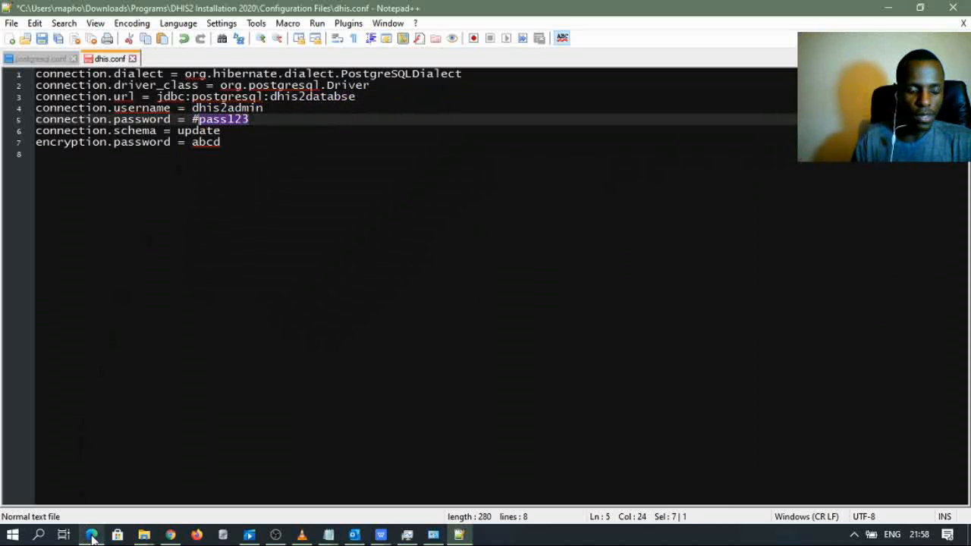
{"action": "left_click", "coordinate": [91, 535]}
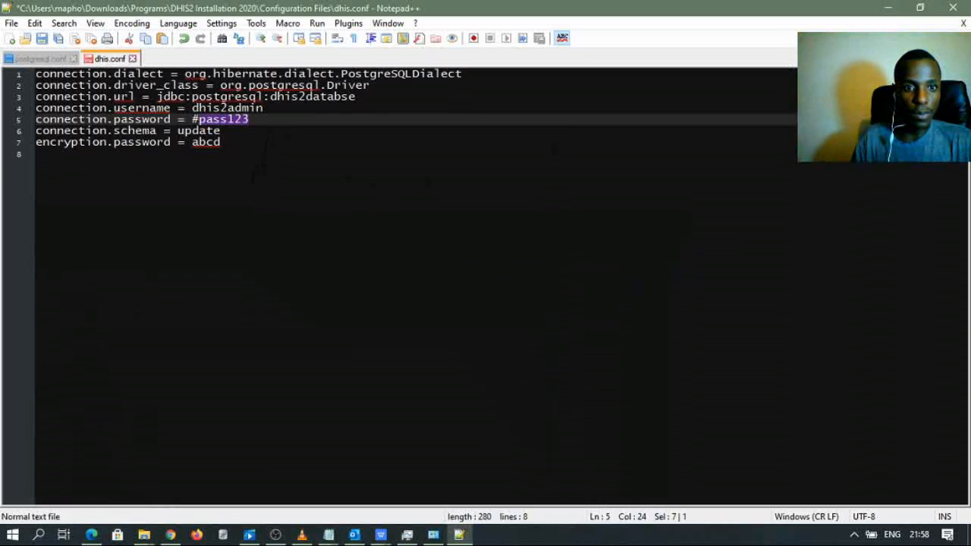
{"action": "left_click", "coordinate": [255, 177]}
{"action": "left_click", "coordinate": [42, 39]}
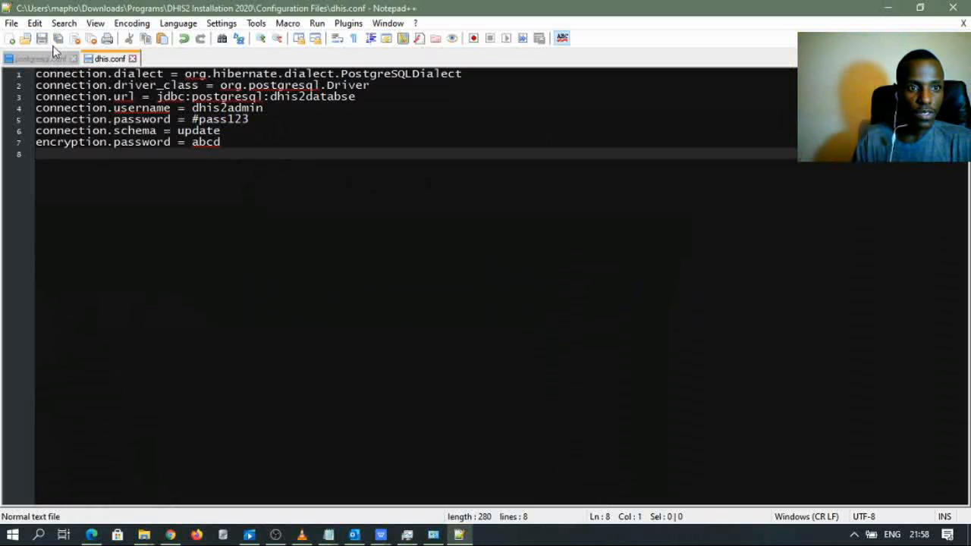
- Copy dhis.conf from the Configuration Files folder
{"action": "left_click", "coordinate": [886, 9]}
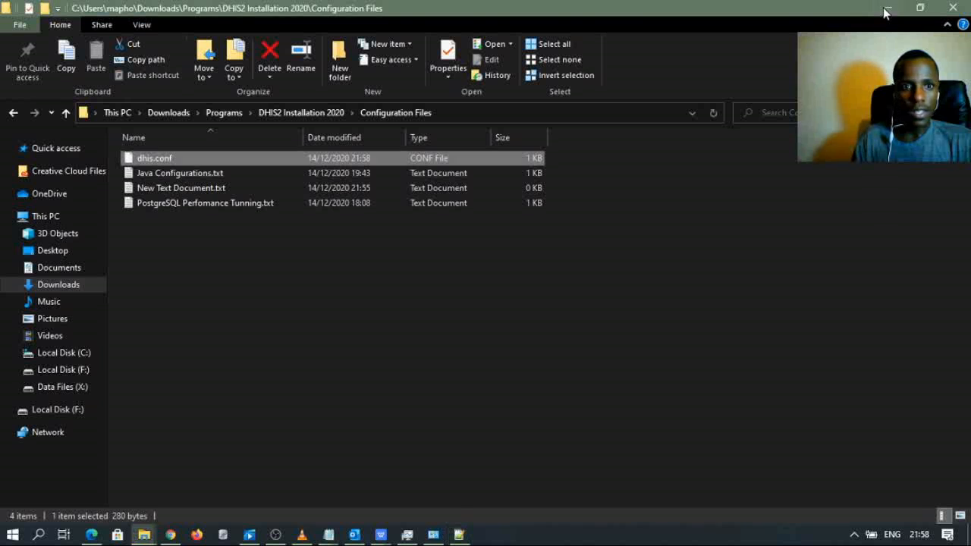
{"action": "right_click", "coordinate": [194, 156]}
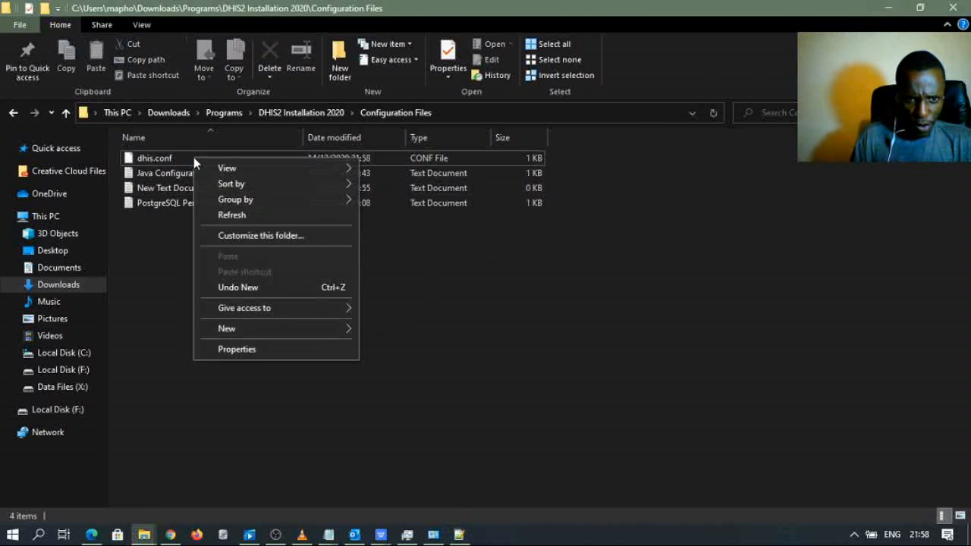
{"action": "left_click", "coordinate": [162, 202]}
{"action": "left_click", "coordinate": [174, 155]}
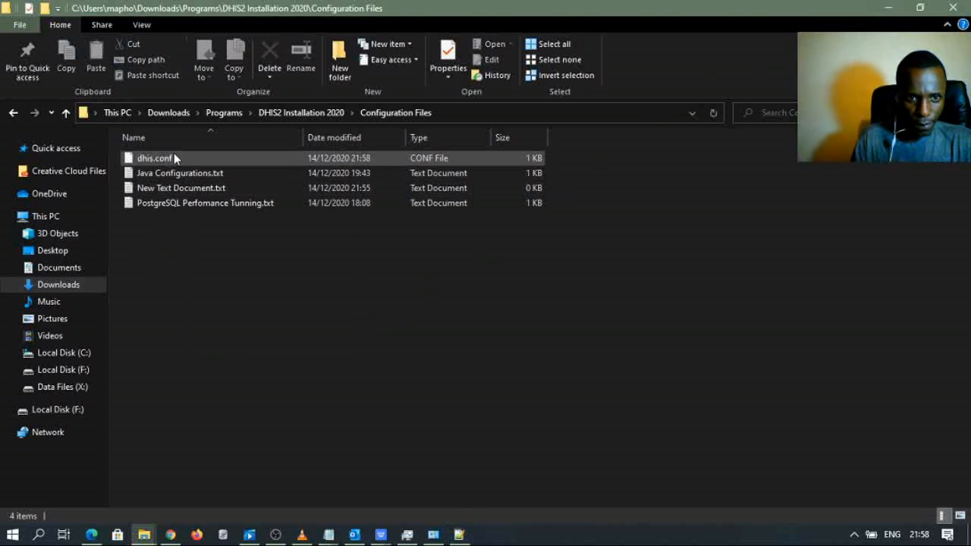
{"action": "right_click", "coordinate": [173, 158]}
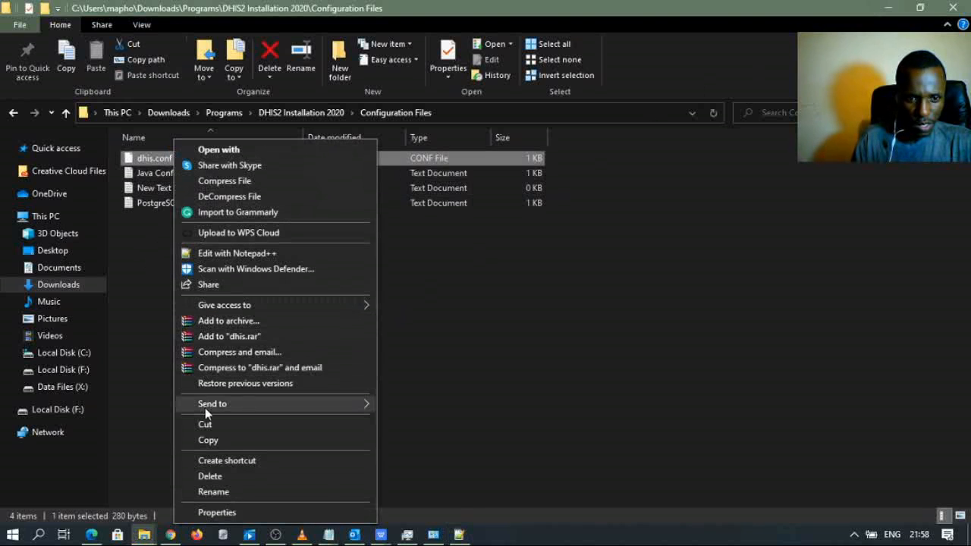
{"action": "left_click", "coordinate": [217, 440]}
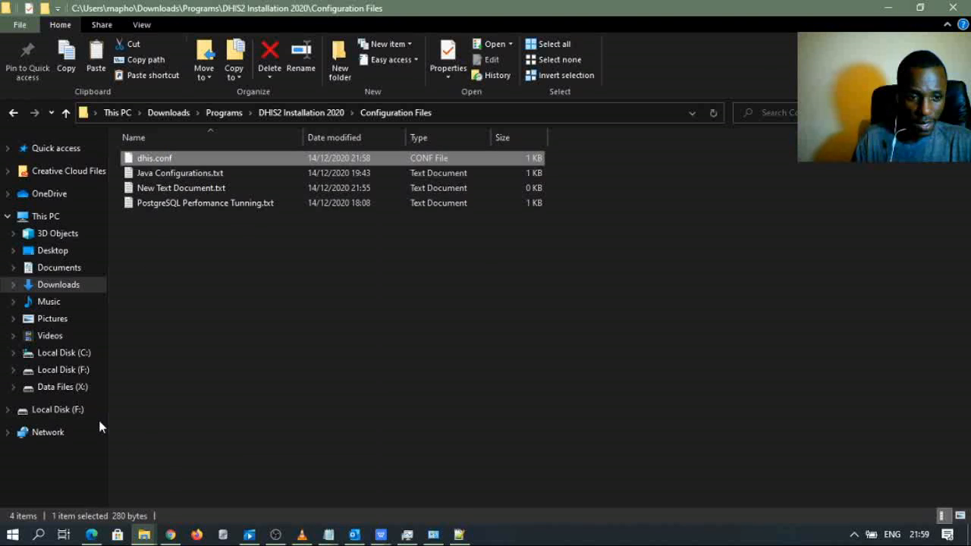
- Paste dhis.conf into C:\DHIS2, then return to the DHIS2 Installation 2020 folder
{"action": "left_click", "coordinate": [63, 353]}
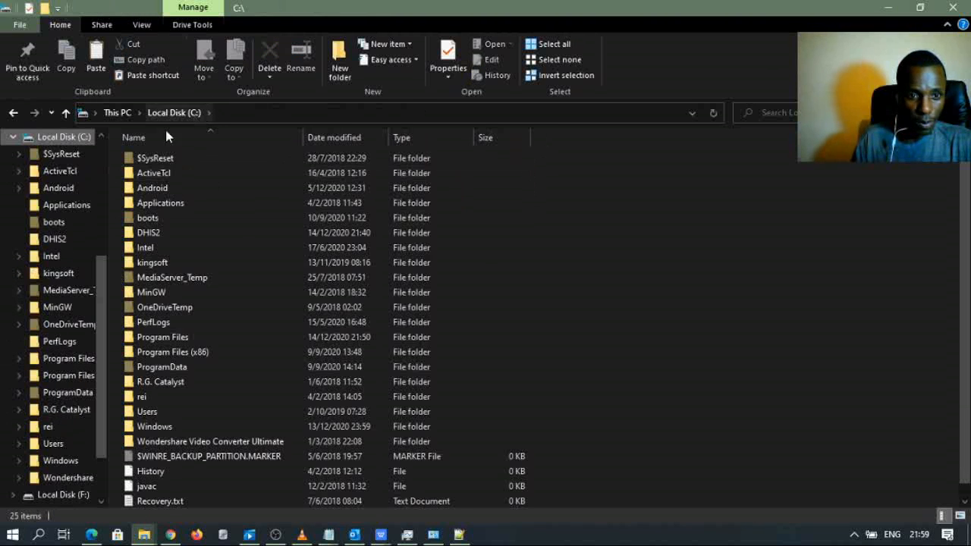
{"action": "double_click", "coordinate": [146, 233]}
{"action": "right_click", "coordinate": [232, 192]}
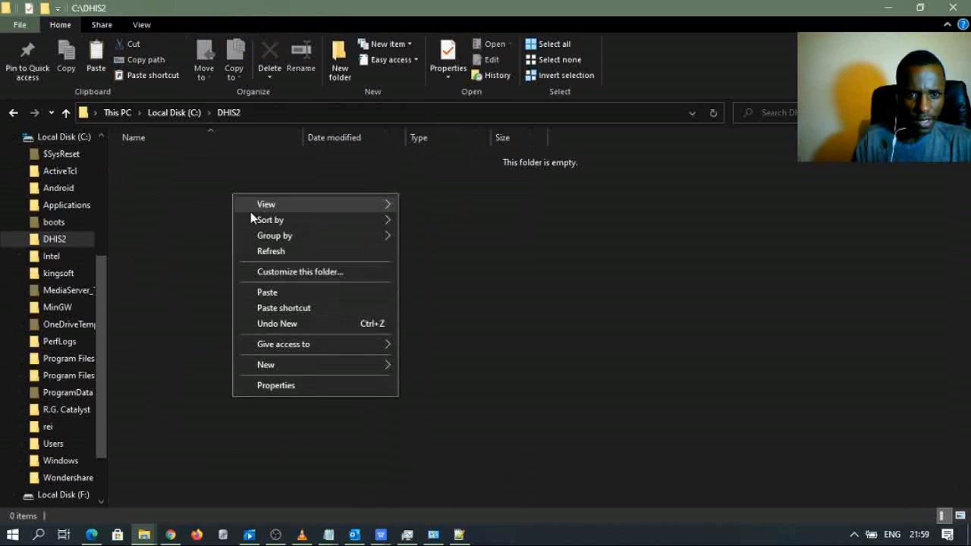
{"action": "left_click", "coordinate": [273, 292]}
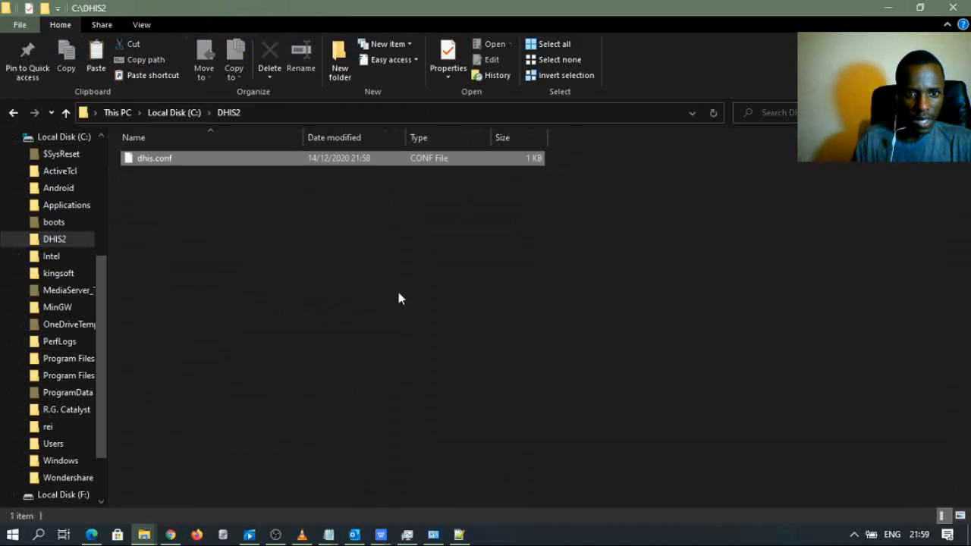
{"action": "left_click", "coordinate": [300, 292]}
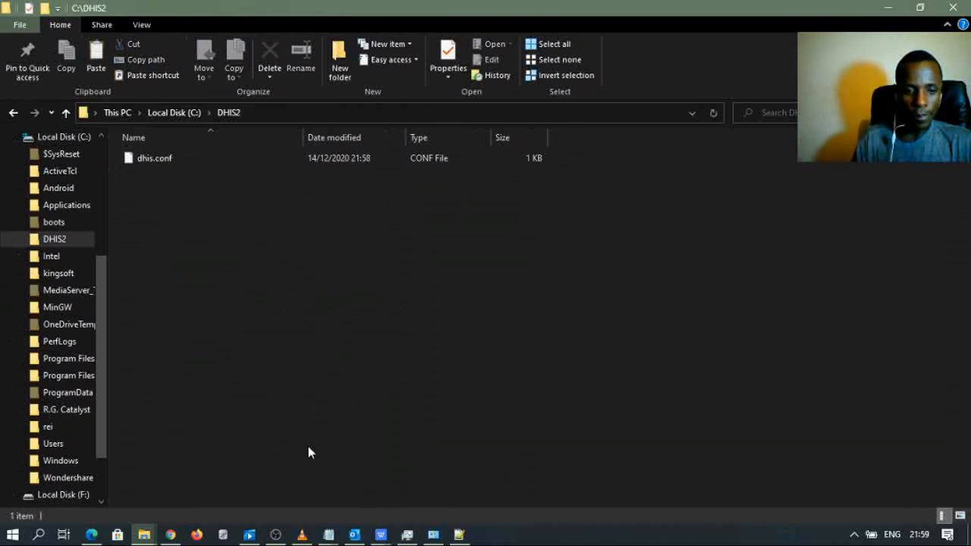
{"action": "left_click", "coordinate": [144, 535]}
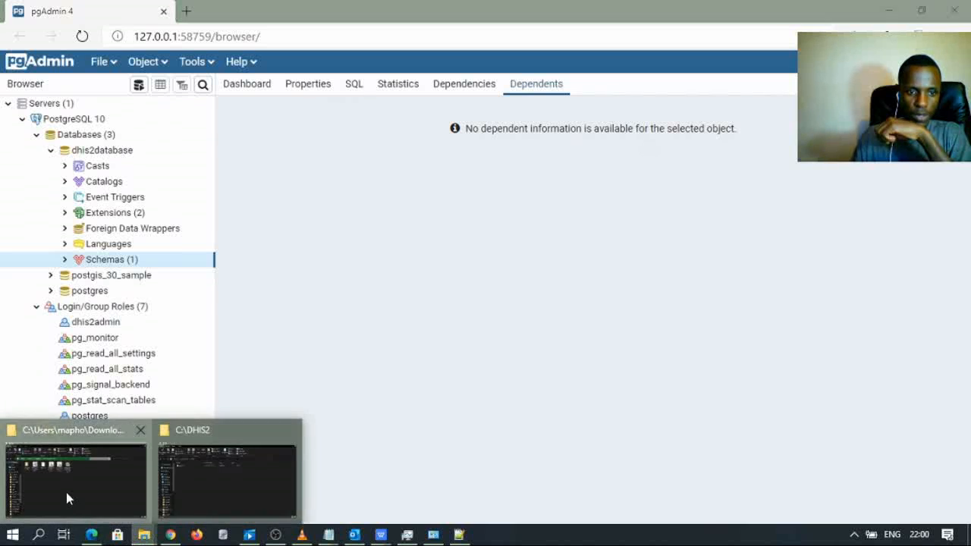
{"action": "left_click", "coordinate": [66, 492]}
- Verify dhis.conf is in C:\DHIS2, then minimize windows to reveal the Tomcat 9.0_Tomcat9DHIS2 folder
{"action": "mouse_move", "coordinate": [144, 535]}
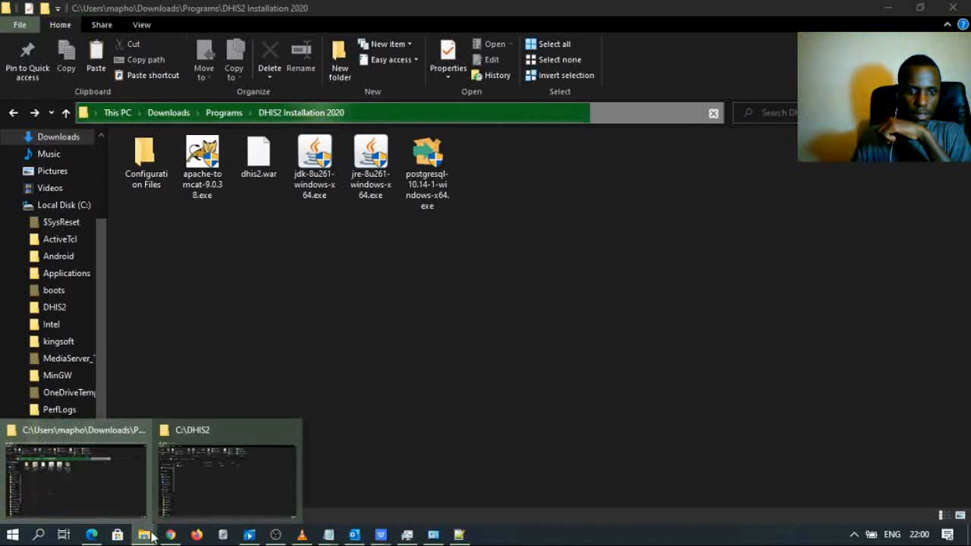
{"action": "left_click", "coordinate": [209, 503]}
{"action": "left_click", "coordinate": [183, 168]}
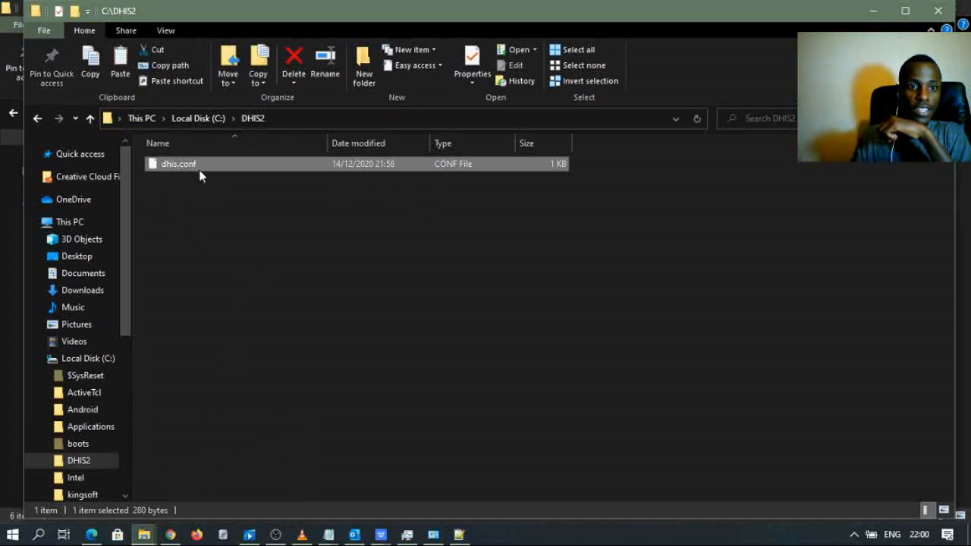
{"action": "left_click", "coordinate": [91, 535]}
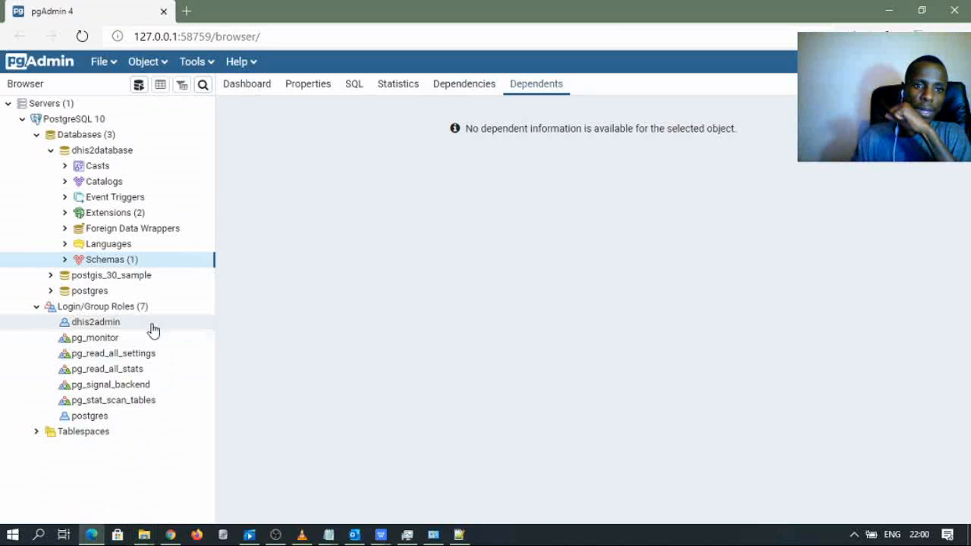
{"action": "left_click", "coordinate": [888, 11]}
{"action": "left_click", "coordinate": [861, 16]}
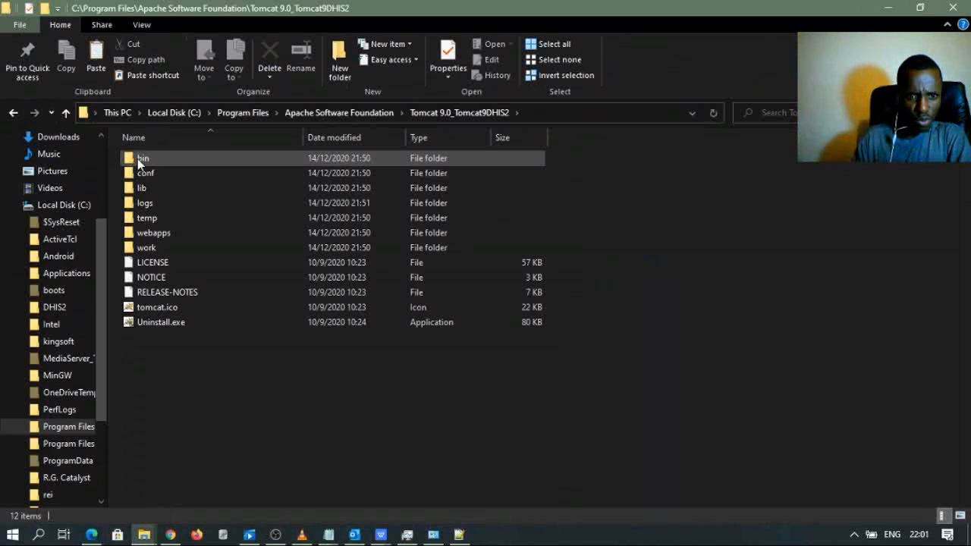
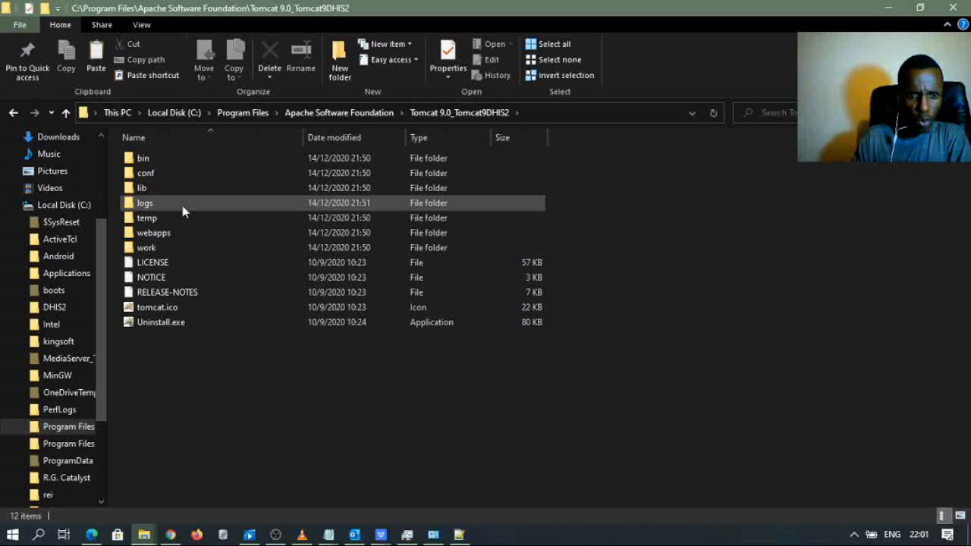
- Paste dhis2.war into the Tomcat 9.0_Tomcat9DHIS2 webapps folder
{"action": "double_click", "coordinate": [154, 232]}
{"action": "left_click", "coordinate": [476, 114]}
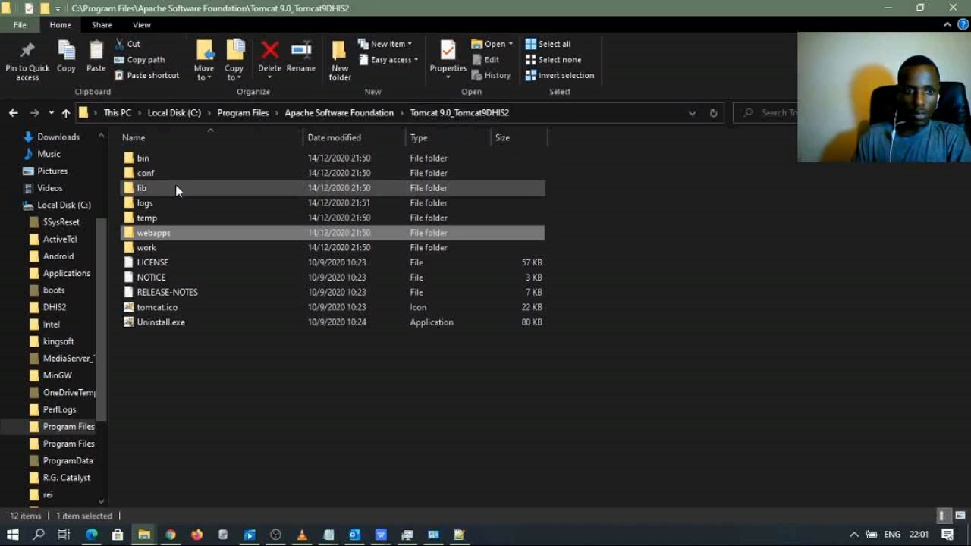
{"action": "double_click", "coordinate": [180, 236]}
{"action": "right_click", "coordinate": [194, 237]}
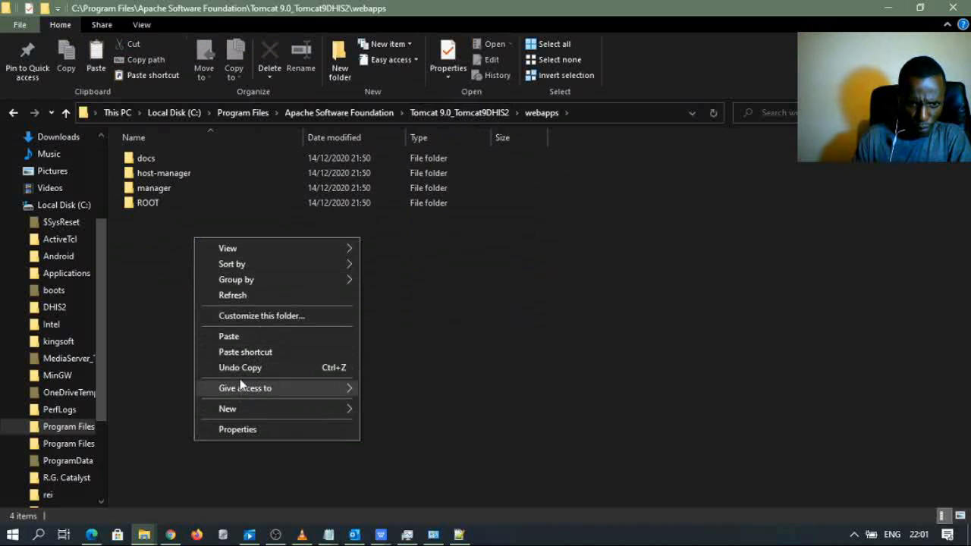
{"action": "left_click", "coordinate": [241, 336]}
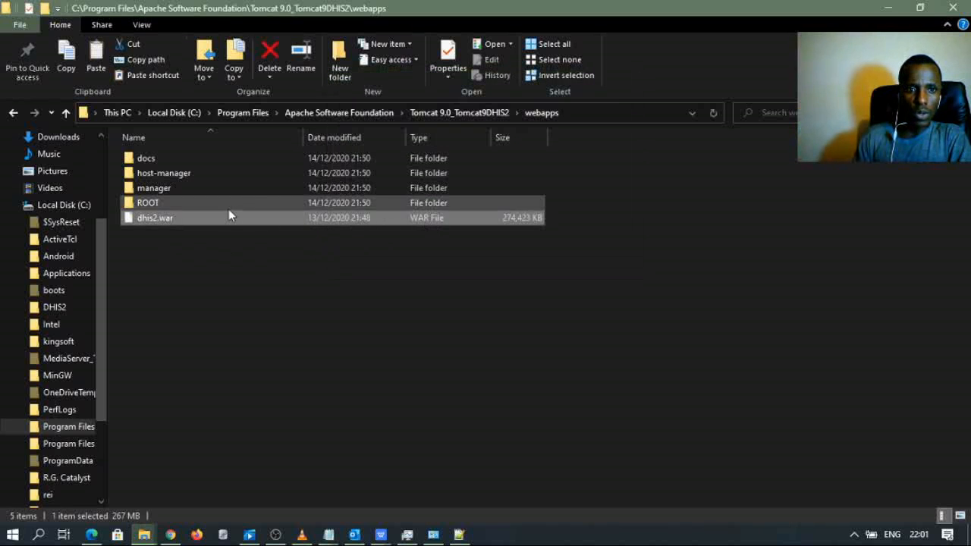
- Navigate to Tomcat's conf folder and bring up the actions for server.xml
{"action": "left_click", "coordinate": [458, 113]}
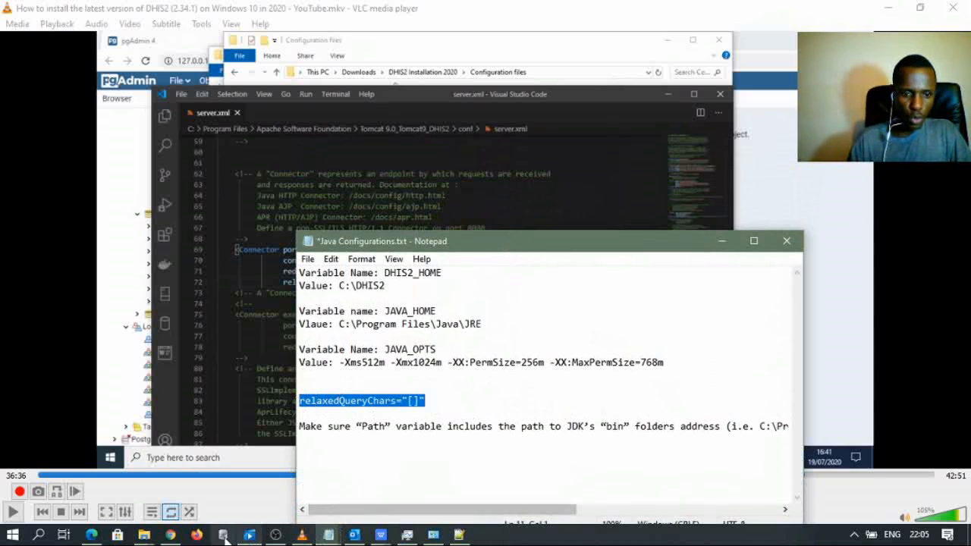
{"action": "mouse_move", "coordinate": [144, 535]}
{"action": "left_click", "coordinate": [139, 472]}
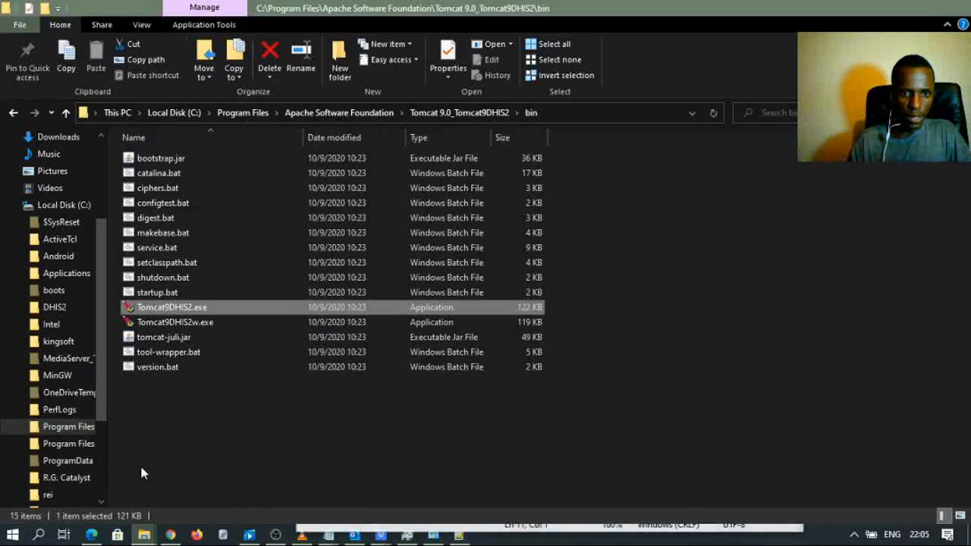
{"action": "left_click", "coordinate": [457, 113]}
{"action": "double_click", "coordinate": [157, 174]}
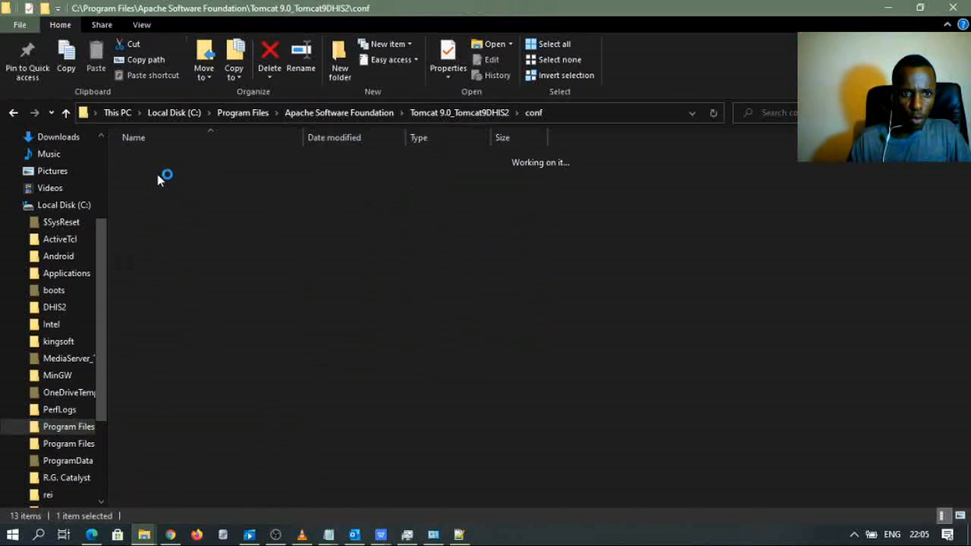
{"action": "left_click", "coordinate": [179, 267]}
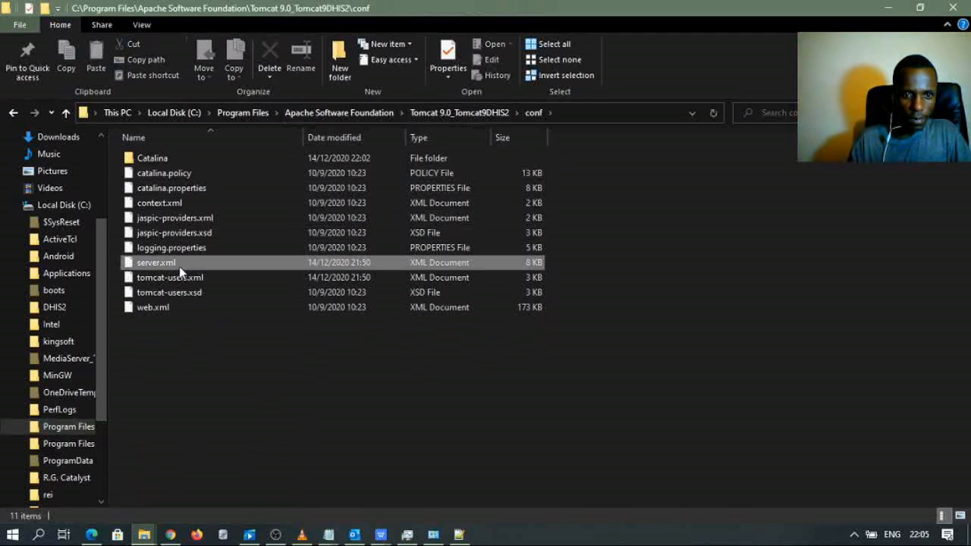
{"action": "right_click", "coordinate": [180, 266]}
- Open server.xml in Notepad++ and place the cursor before the port 8080 Connector's closing tag
{"action": "left_click", "coordinate": [231, 261]}
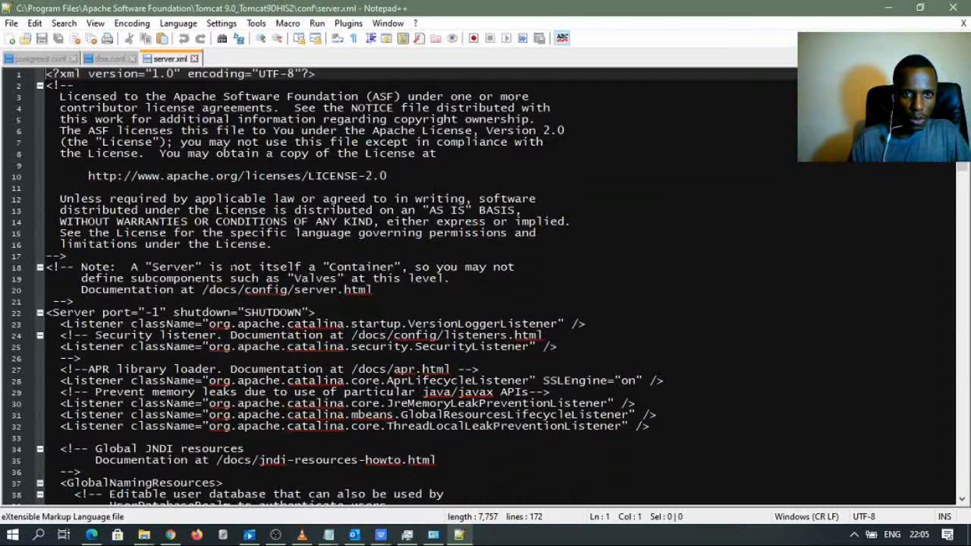
{"action": "scroll", "coordinate": [166, 311], "scroll_direction": "down", "scroll_amount": 5}
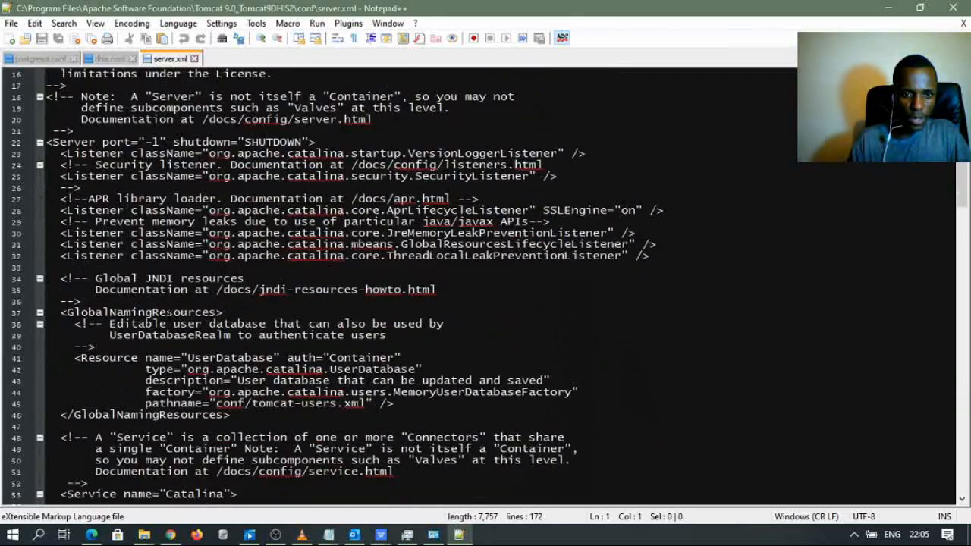
{"action": "scroll", "coordinate": [170, 312], "scroll_direction": "down", "scroll_amount": 7}
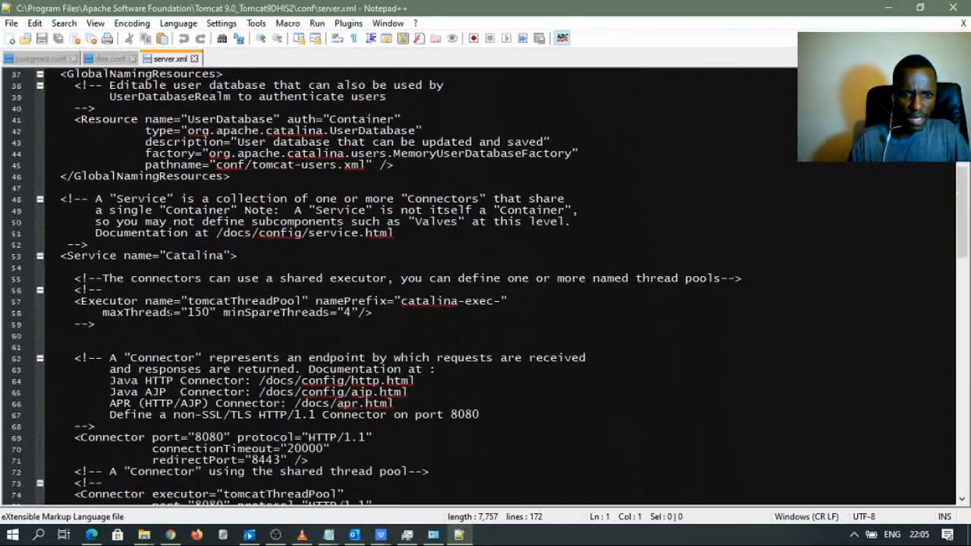
{"action": "scroll", "coordinate": [171, 312], "scroll_direction": "down", "scroll_amount": 4}
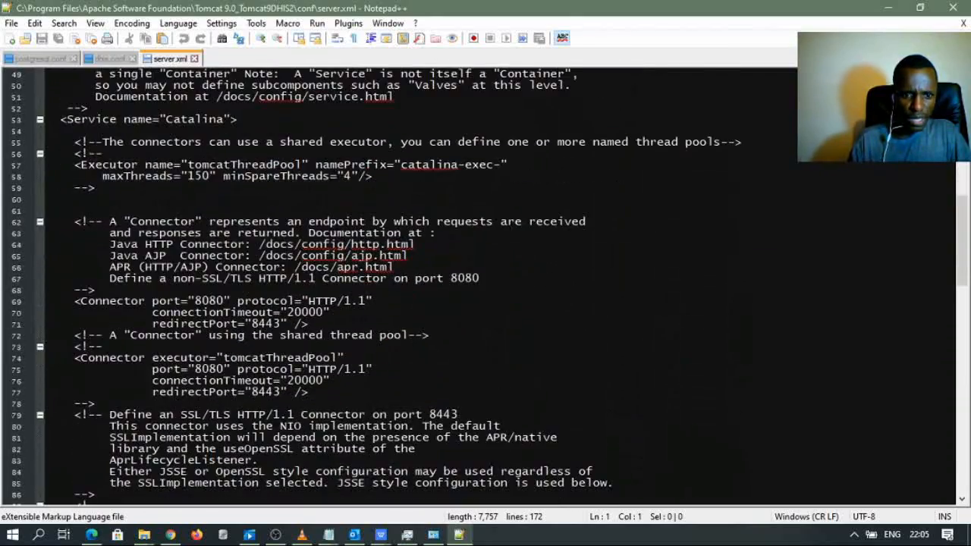
{"action": "scroll", "coordinate": [402, 287], "scroll_direction": "down", "scroll_amount": 1}
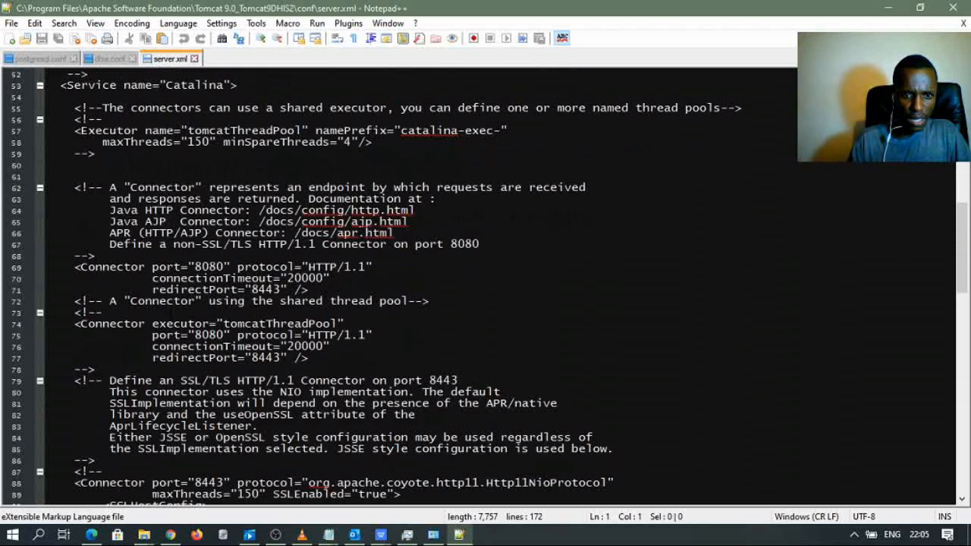
{"action": "scroll", "coordinate": [402, 287], "scroll_direction": "down", "scroll_amount": 2}
{"action": "left_click", "coordinate": [302, 535]}
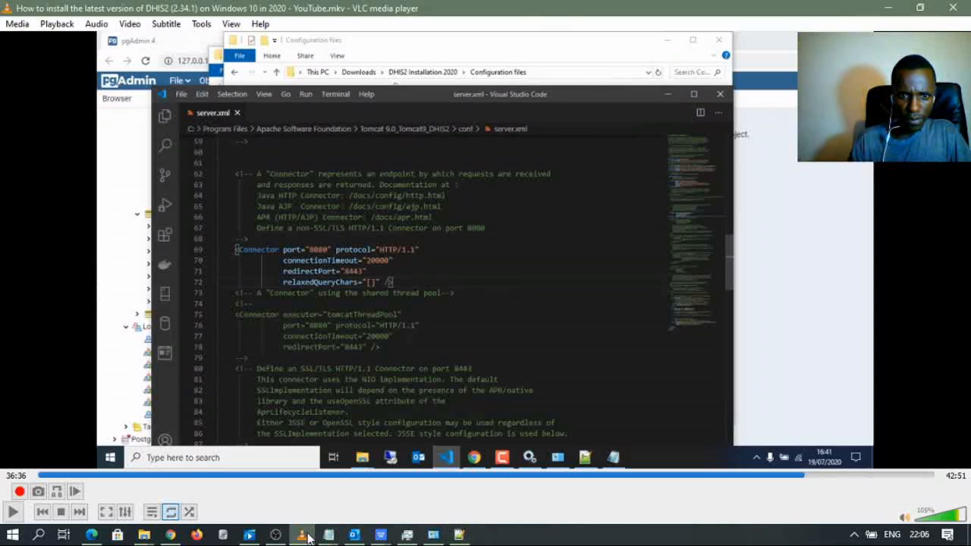
{"action": "left_click", "coordinate": [302, 534]}
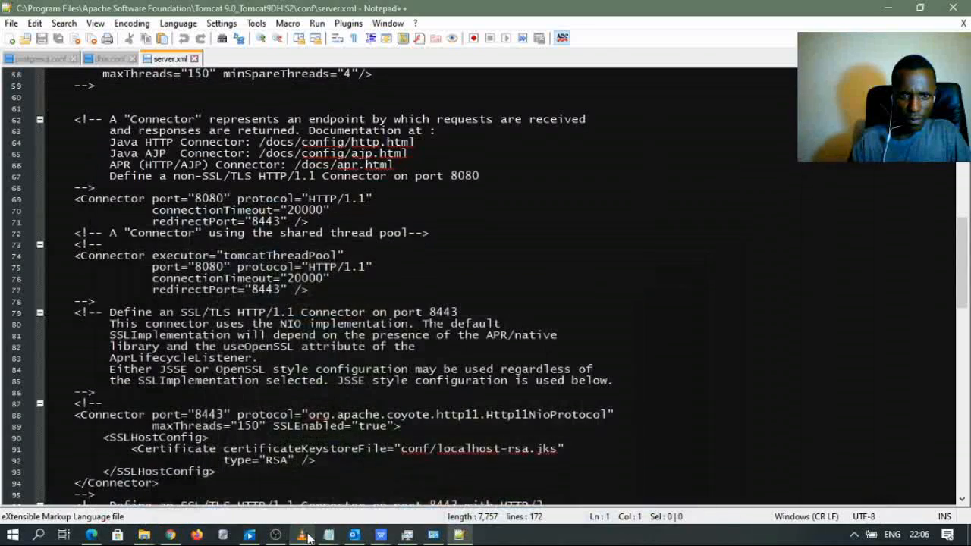
{"action": "scroll", "coordinate": [402, 287], "scroll_direction": "up", "scroll_amount": 5}
{"action": "scroll", "coordinate": [489, 289], "scroll_direction": "down", "scroll_amount": 1}
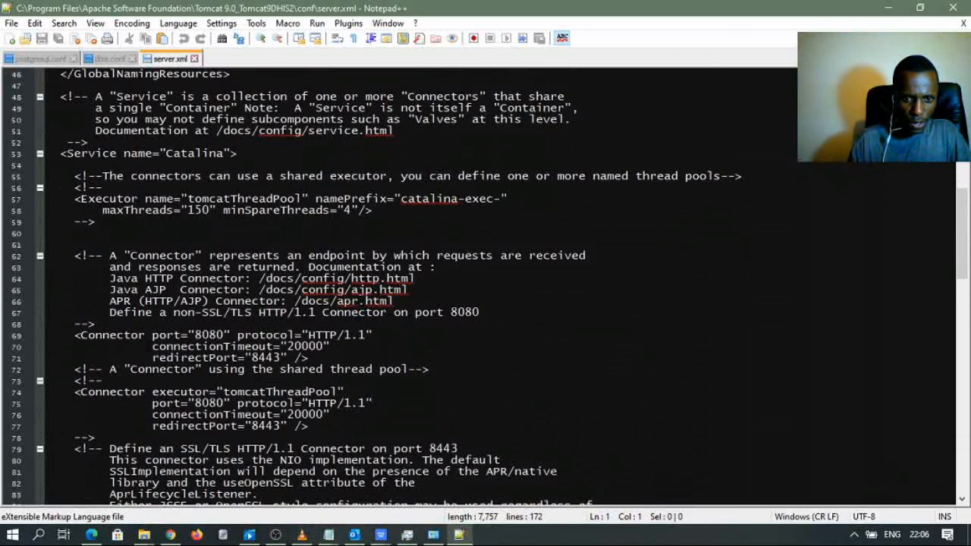
{"action": "left_click", "coordinate": [174, 335]}
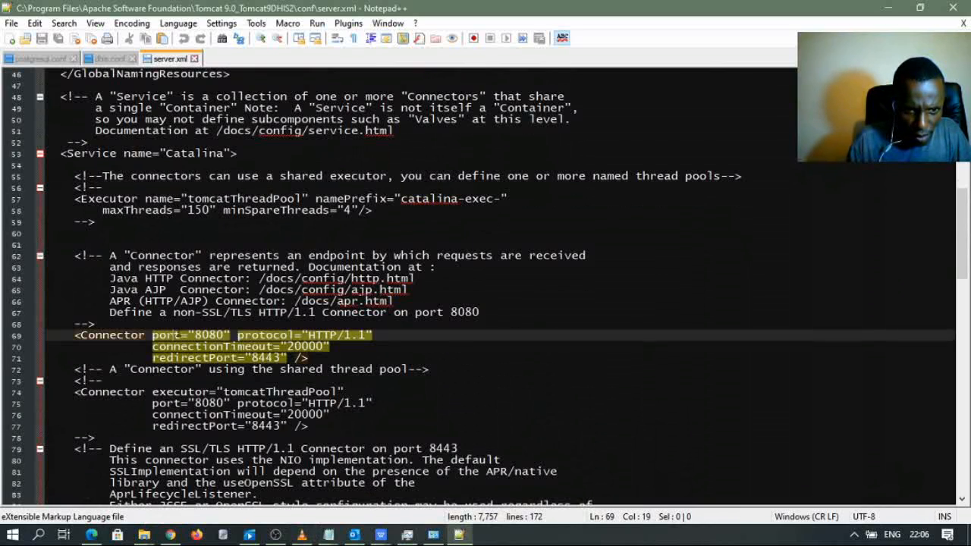
{"action": "left_click", "coordinate": [287, 358]}
{"action": "left_click", "coordinate": [294, 358]}
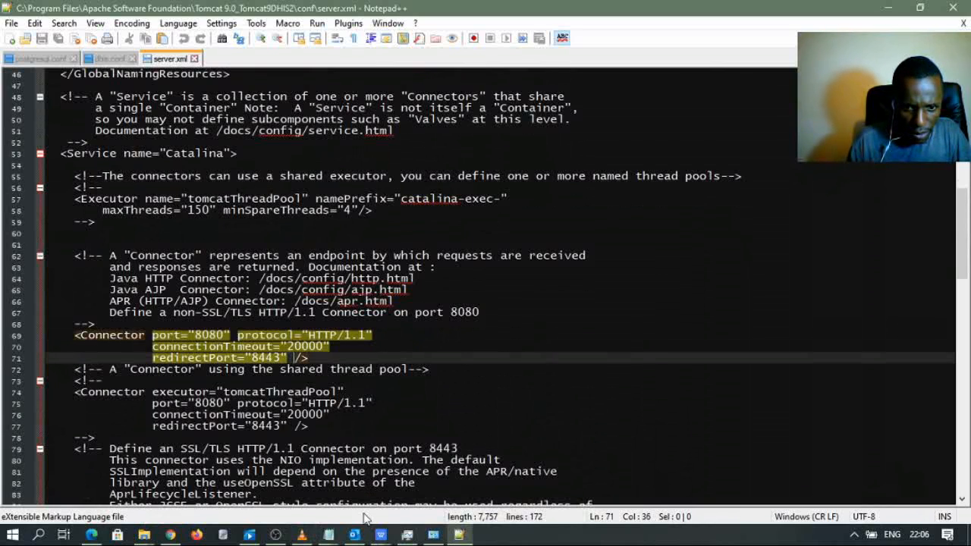
- Copy relaxedQueryChars="[]" from the Java Configurations notes into the 8080 Connector and save server.xml
{"action": "left_click", "coordinate": [329, 535]}
{"action": "left_click", "coordinate": [364, 493]}
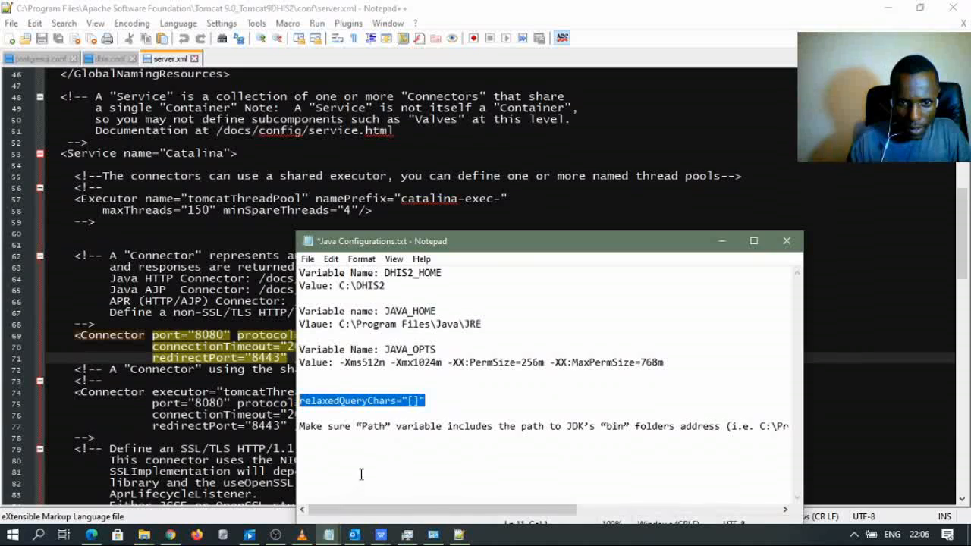
{"action": "left_click", "coordinate": [440, 402]}
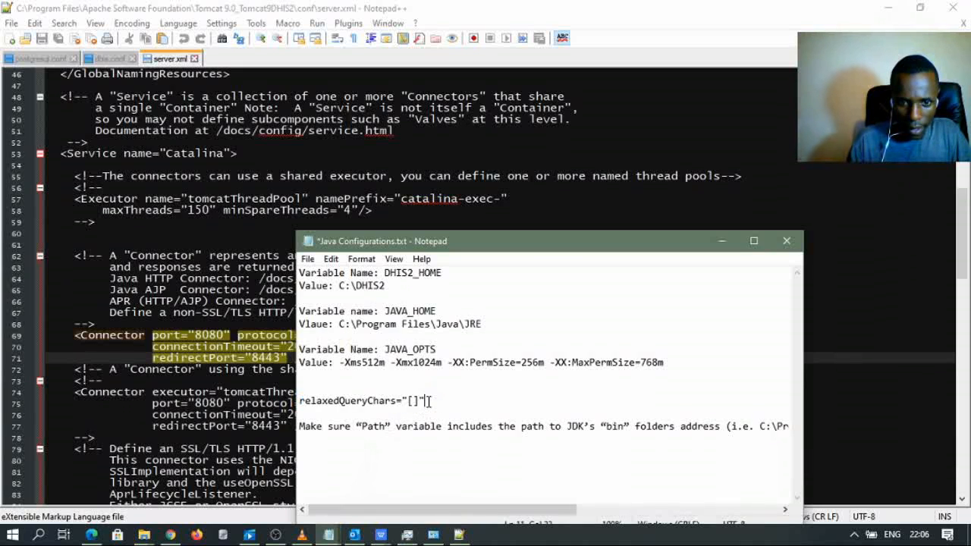
{"action": "left_click_drag", "start_coordinate": [426, 402], "coordinate": [299, 402]}
{"action": "key", "text": "ctrl+c"}
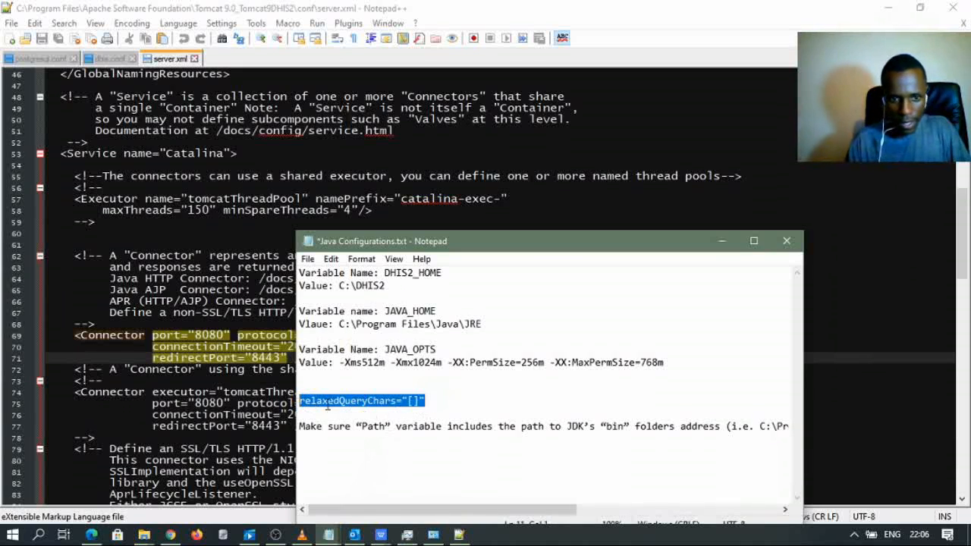
{"action": "left_click", "coordinate": [261, 358]}
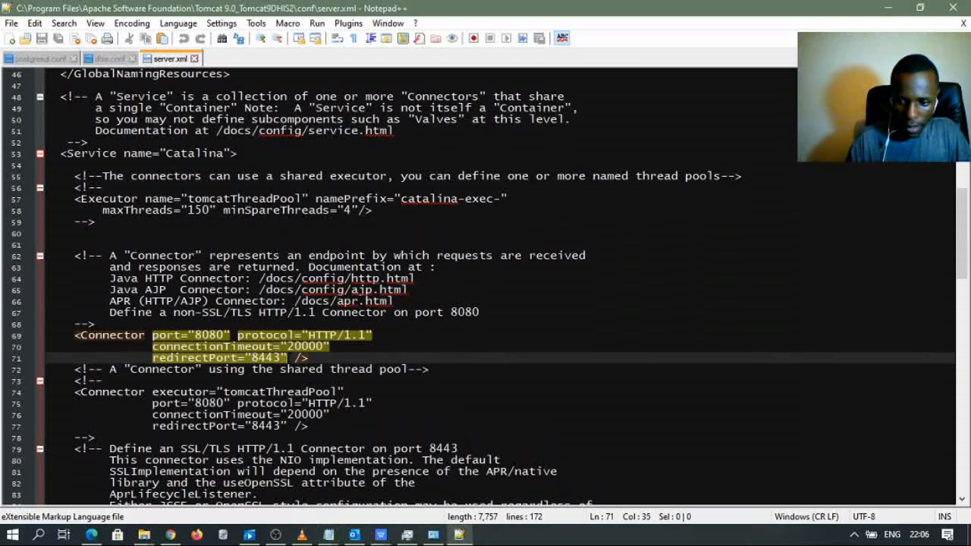
{"action": "key", "text": "Return"}
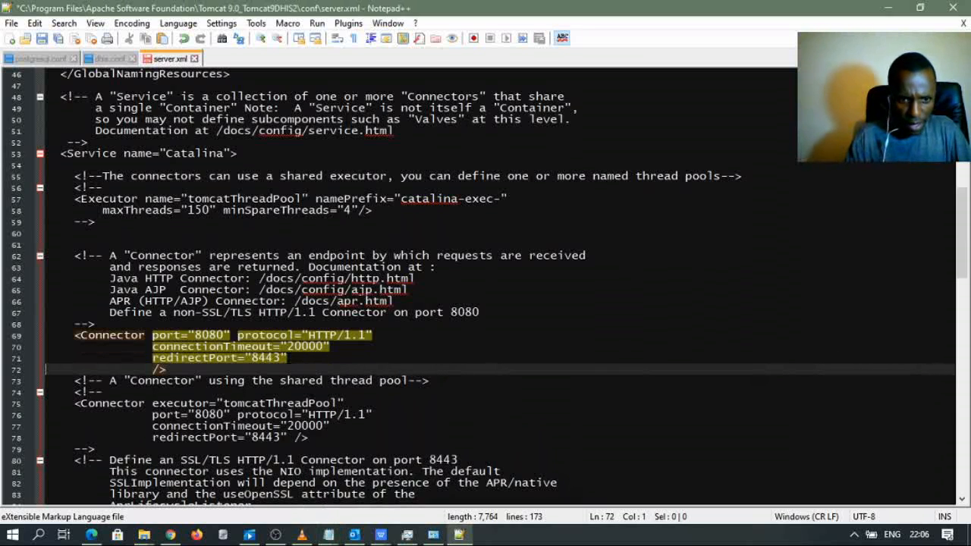
{"action": "key", "text": "Tab"}
{"action": "key", "text": "ctrl+v"}
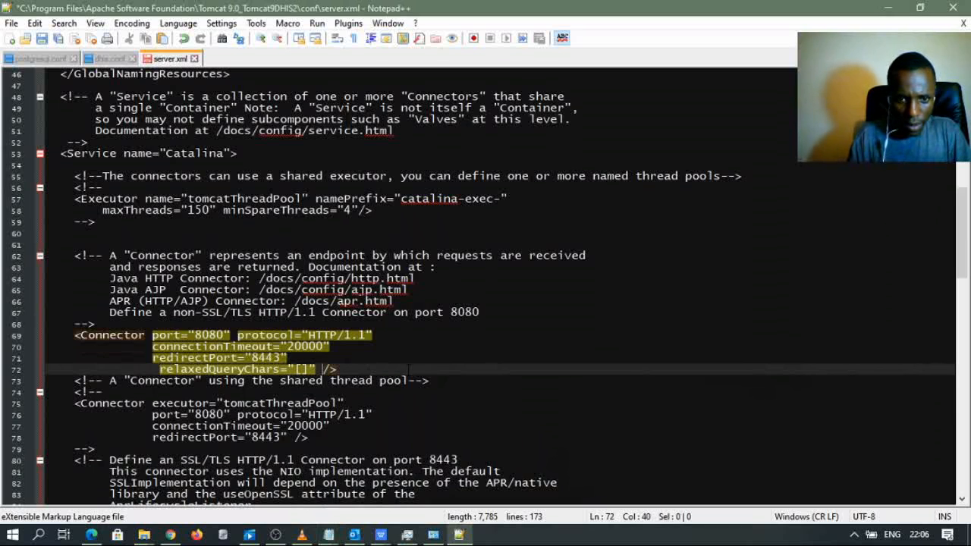
{"action": "left_click", "coordinate": [406, 347]}
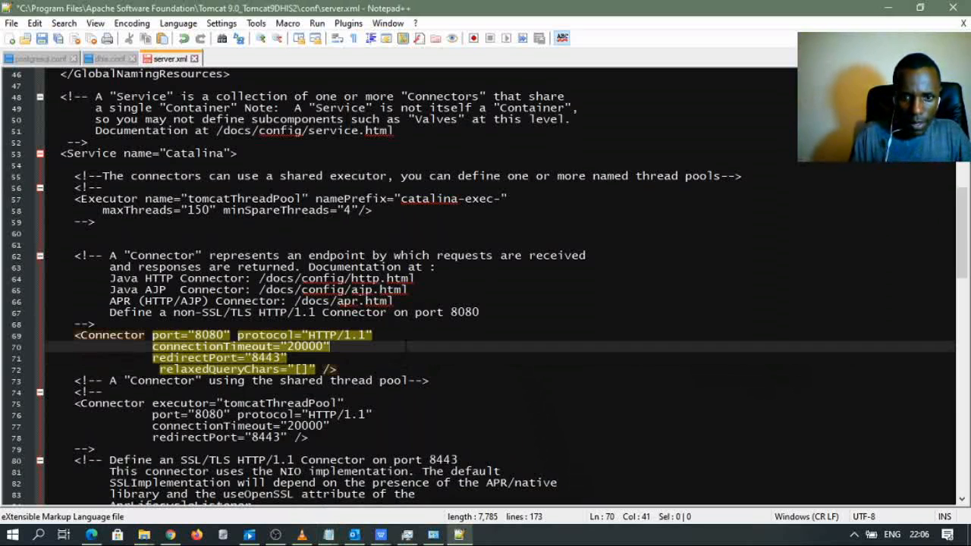
{"action": "left_click", "coordinate": [43, 41]}
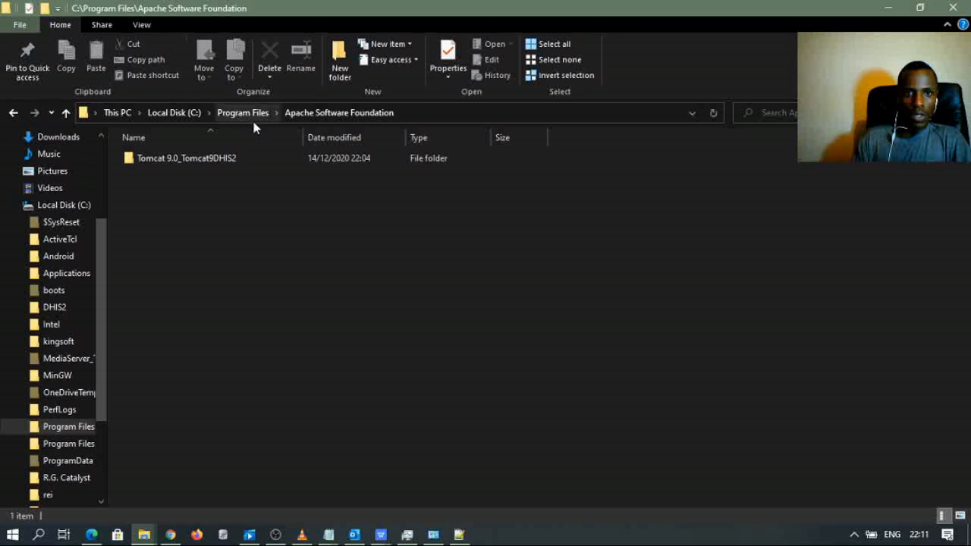
- Run Tomcat9DHIS2.exe from the Tomcat 9.0_Tomcat9DHIS2 bin folder as administrator, accepting UAC
{"action": "double_click", "coordinate": [230, 161]}
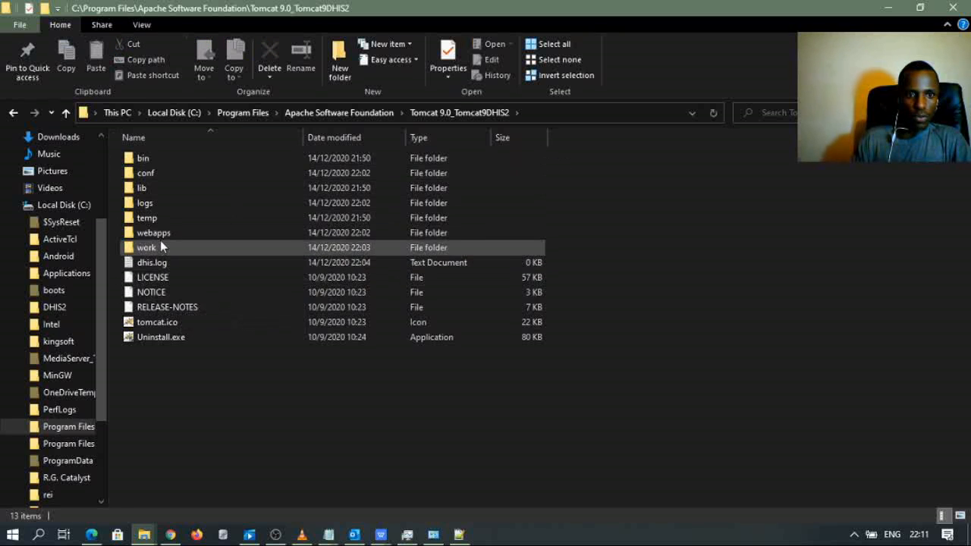
{"action": "double_click", "coordinate": [160, 233]}
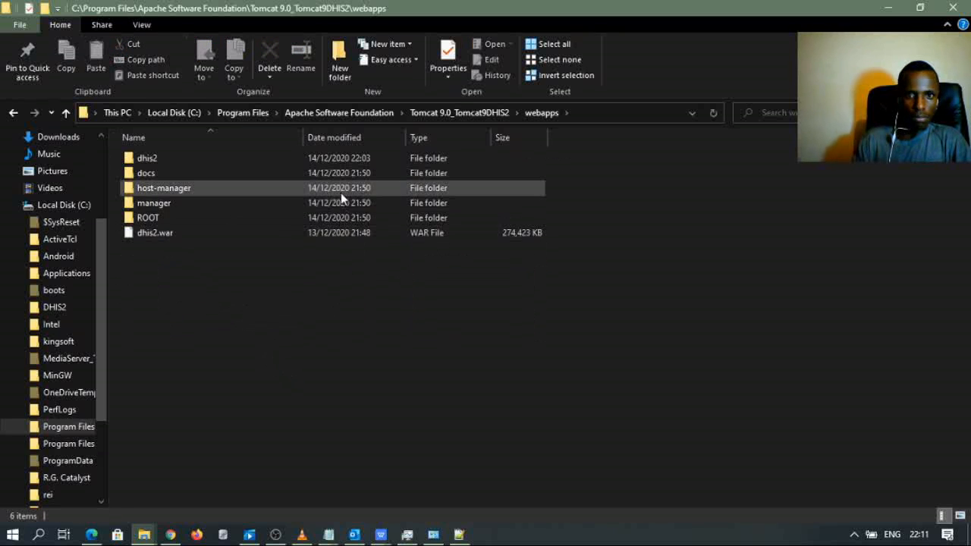
{"action": "left_click", "coordinate": [431, 116]}
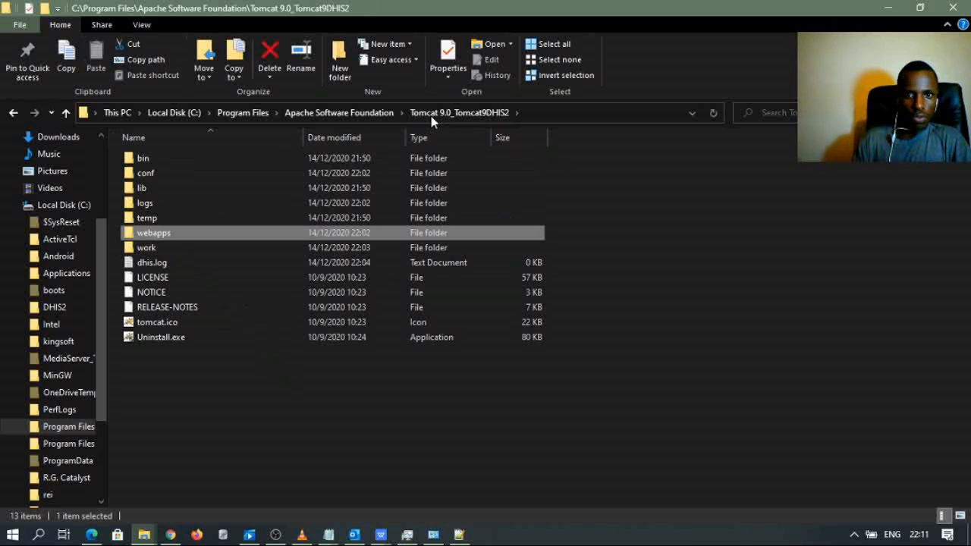
{"action": "left_click", "coordinate": [169, 161]}
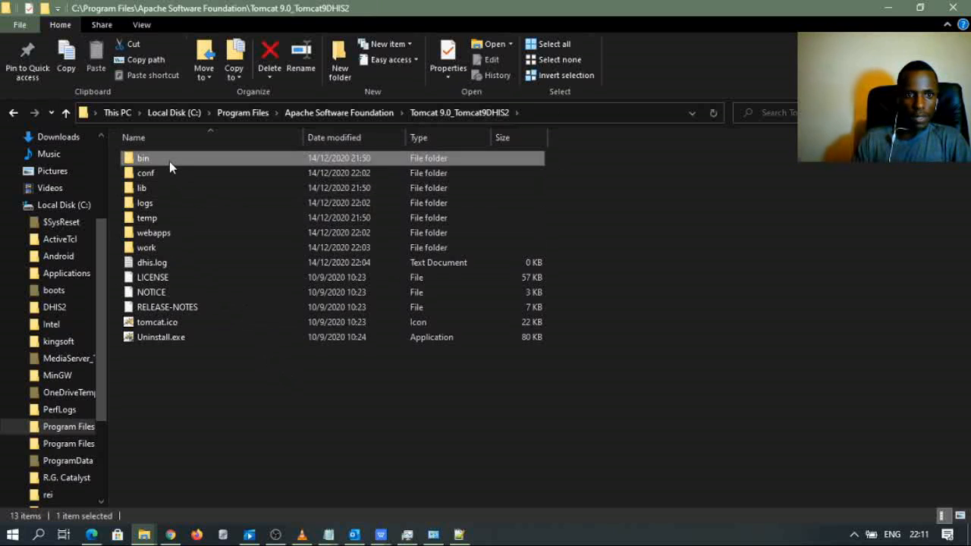
{"action": "double_click", "coordinate": [169, 161]}
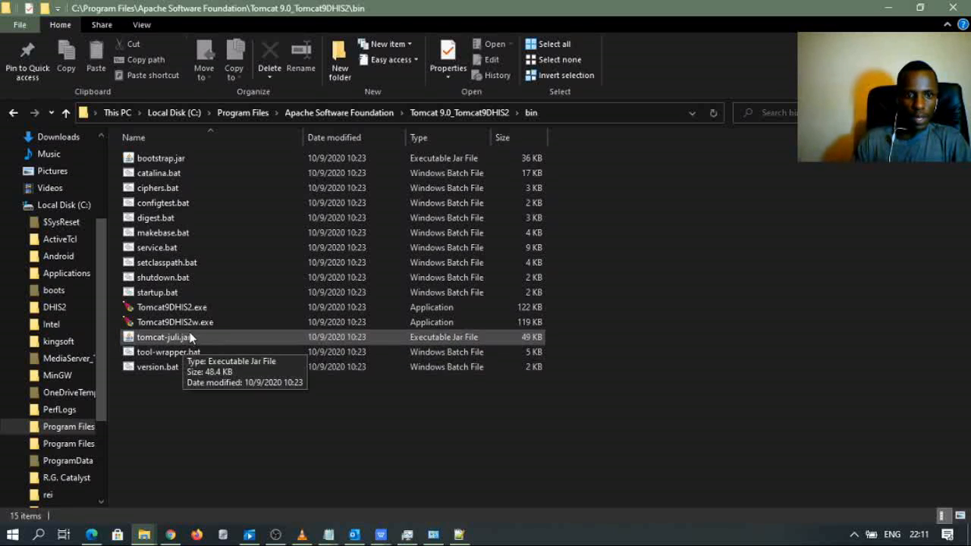
{"action": "right_click", "coordinate": [193, 309]}
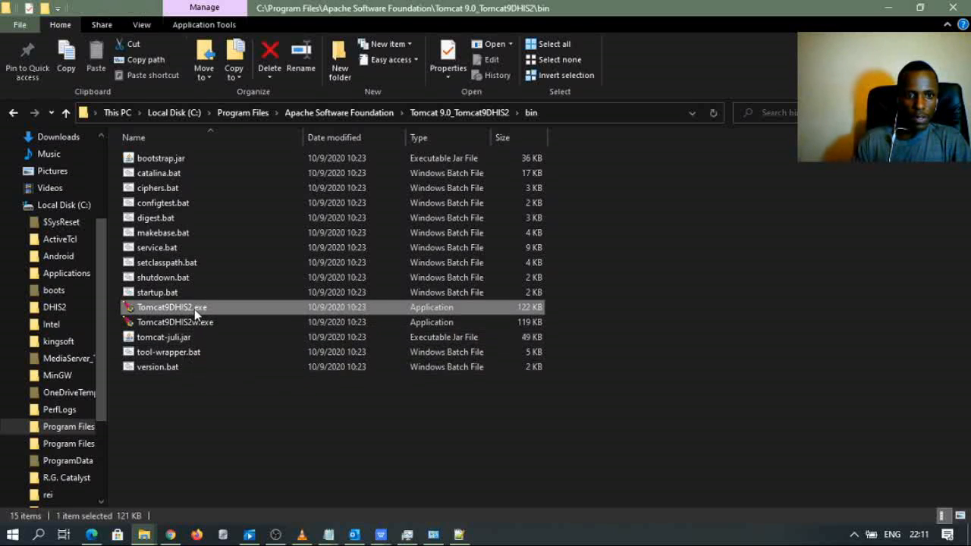
{"action": "left_click", "coordinate": [257, 97]}
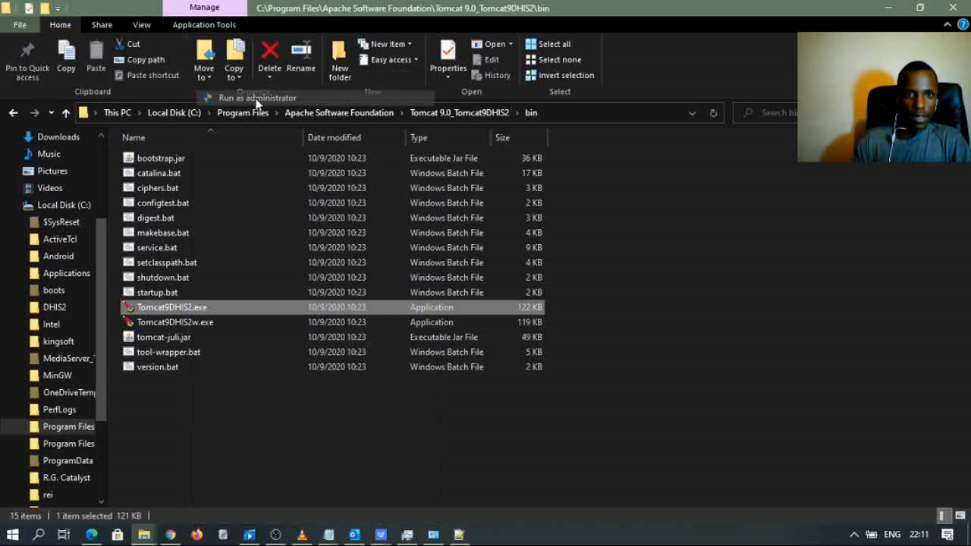
{"action": "left_click", "coordinate": [444, 417]}
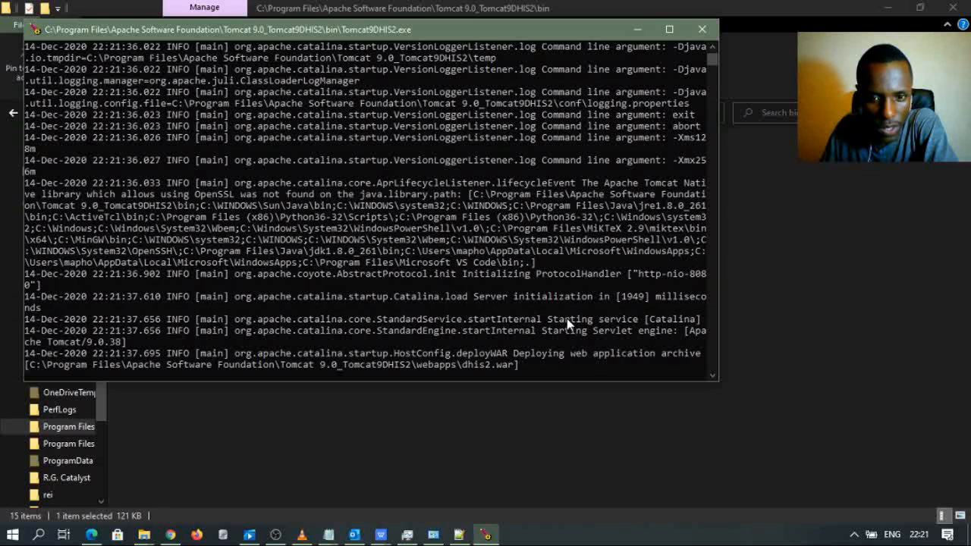
- Bring the Tomcat bin folder window forward and go up to the Tomcat9DHIS2 installation folder
{"action": "left_click", "coordinate": [144, 535]}
{"action": "left_click", "coordinate": [221, 506]}
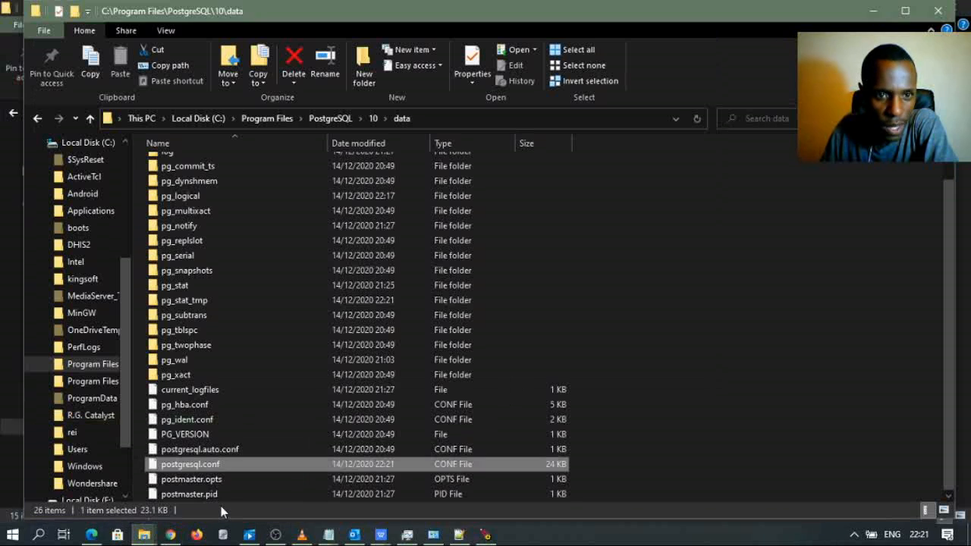
{"action": "left_click", "coordinate": [144, 534]}
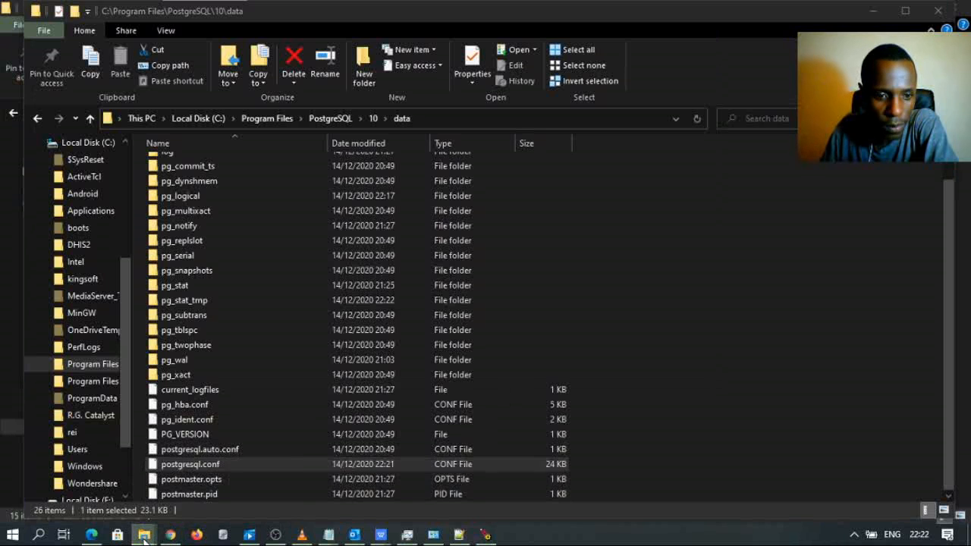
{"action": "left_click", "coordinate": [101, 502]}
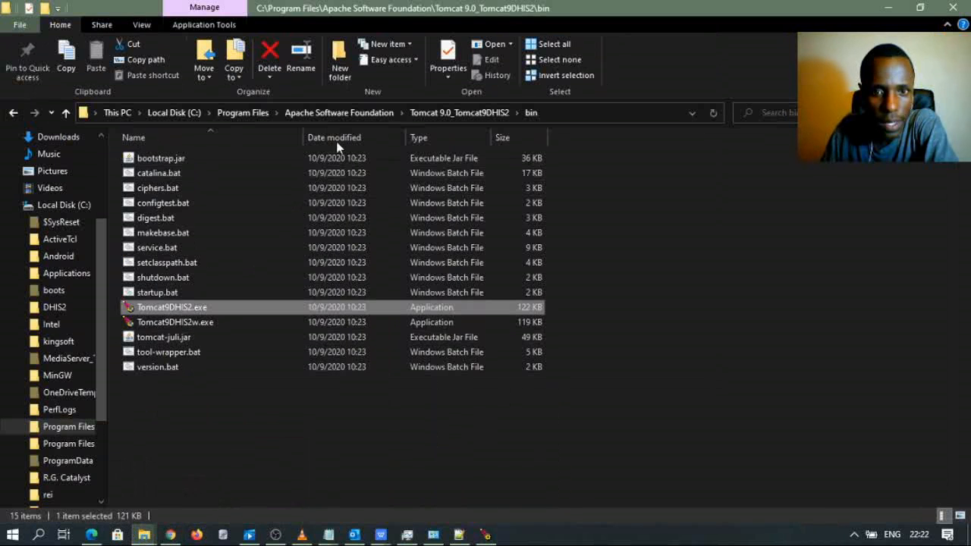
{"action": "left_click", "coordinate": [438, 115]}
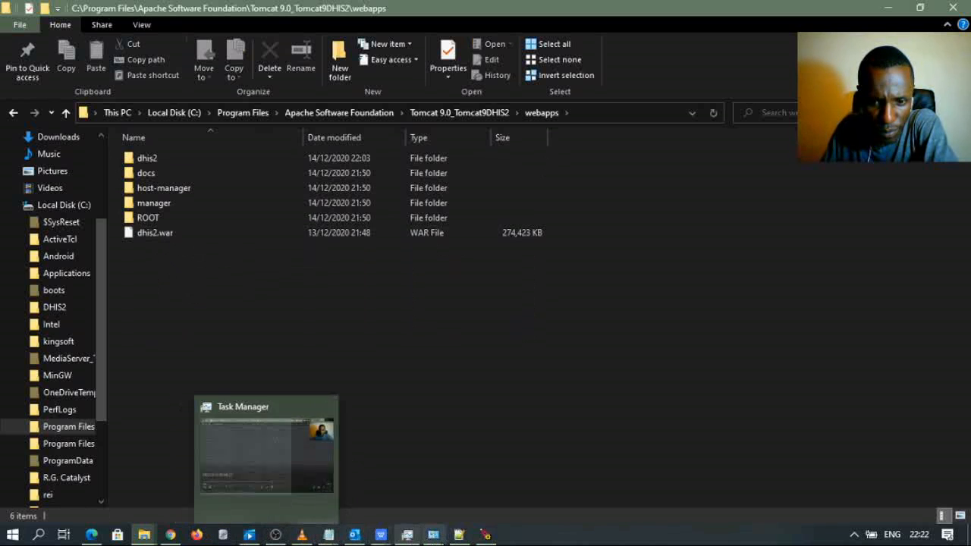
- Reposition the Tomcat console to watch startup finish, then stop the server with Ctrl+C
{"action": "left_click", "coordinate": [485, 535]}
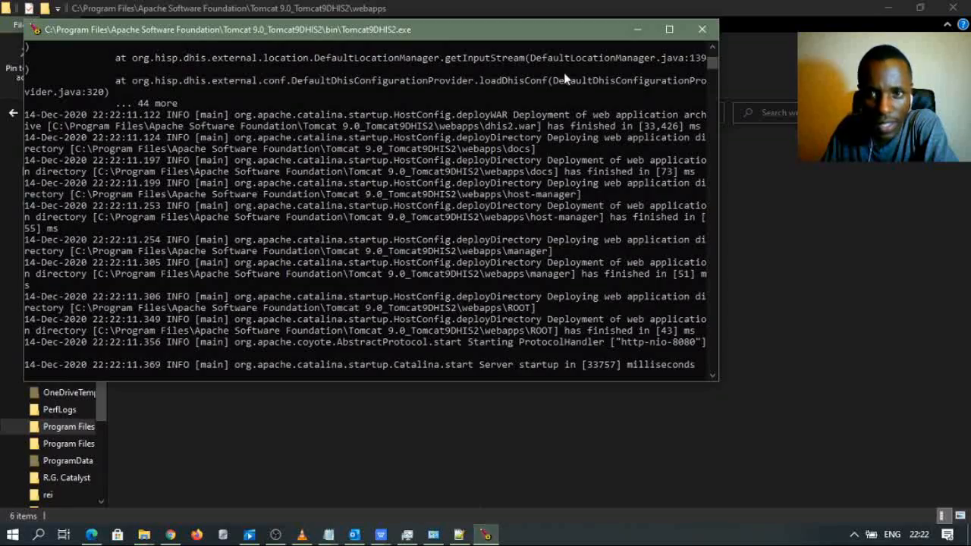
{"action": "left_click_drag", "start_coordinate": [562, 30], "coordinate": [749, 264]}
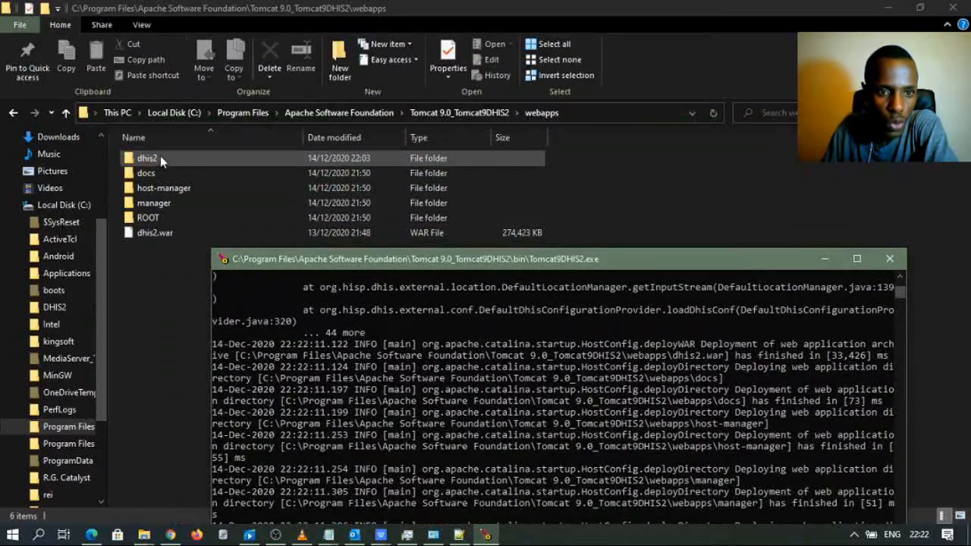
{"action": "left_click_drag", "start_coordinate": [573, 264], "coordinate": [606, 71]}
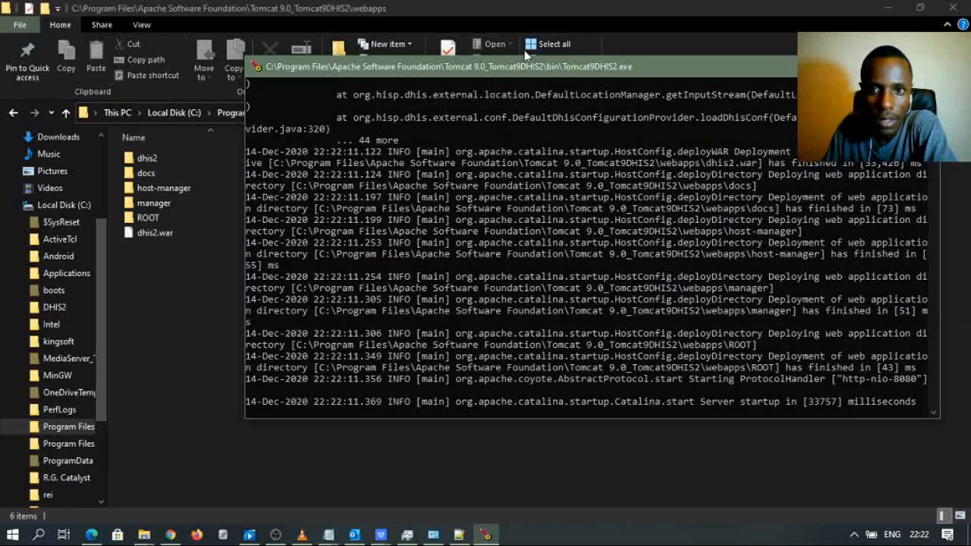
{"action": "left_click_drag", "start_coordinate": [528, 67], "coordinate": [437, 58]}
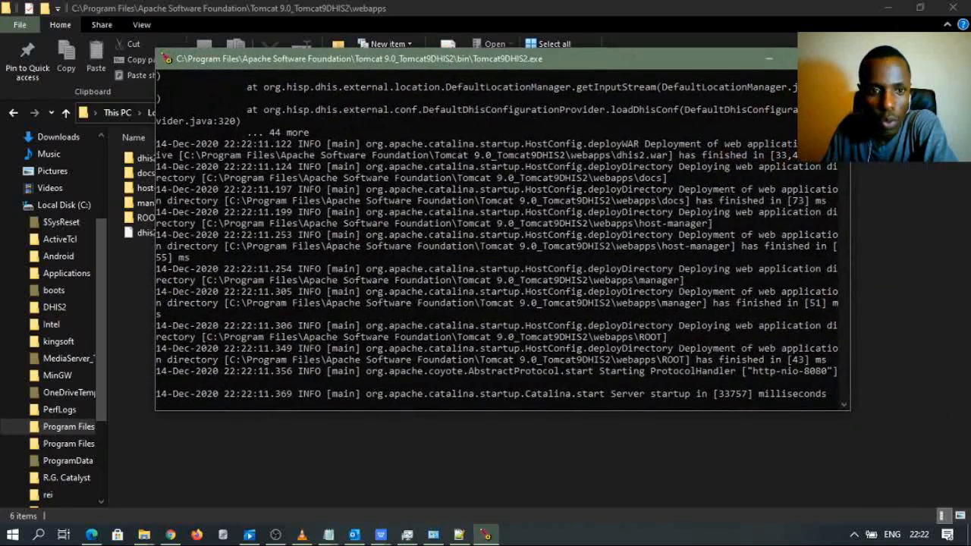
{"action": "key", "text": "ctrl+c"}
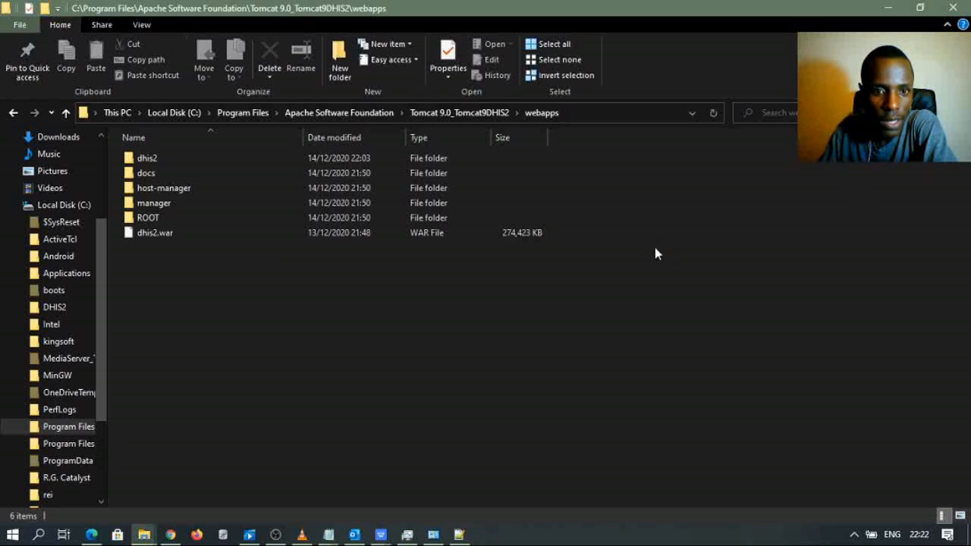
- Run Tomcat9DHIS2w.exe as administrator, start the Tomcat9DHIS2 service, and close its properties with OK
{"action": "left_click", "coordinate": [484, 112]}
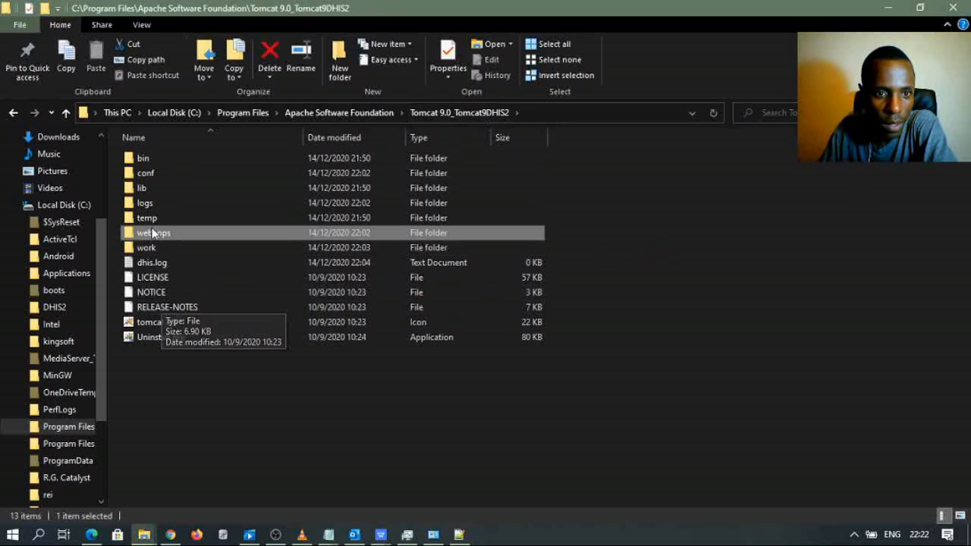
{"action": "double_click", "coordinate": [142, 158]}
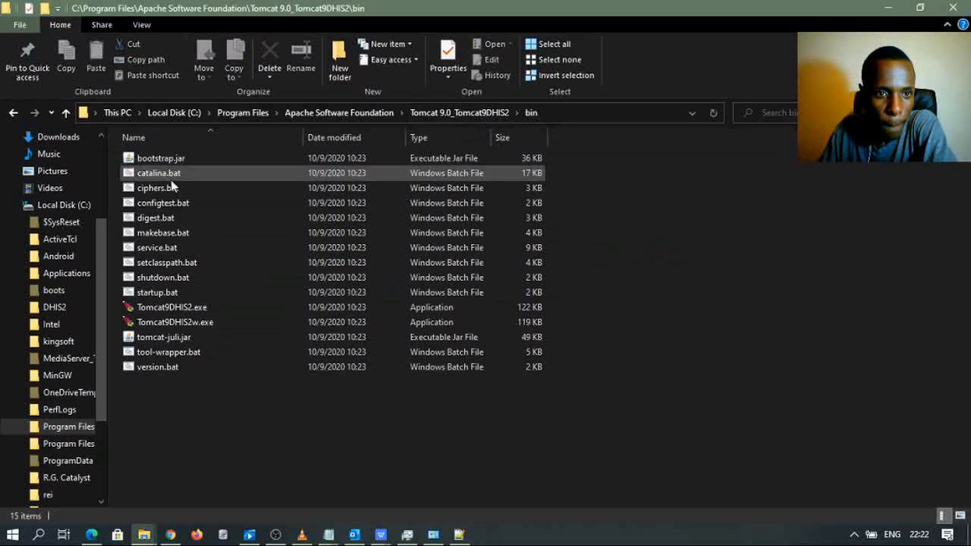
{"action": "left_click", "coordinate": [189, 325]}
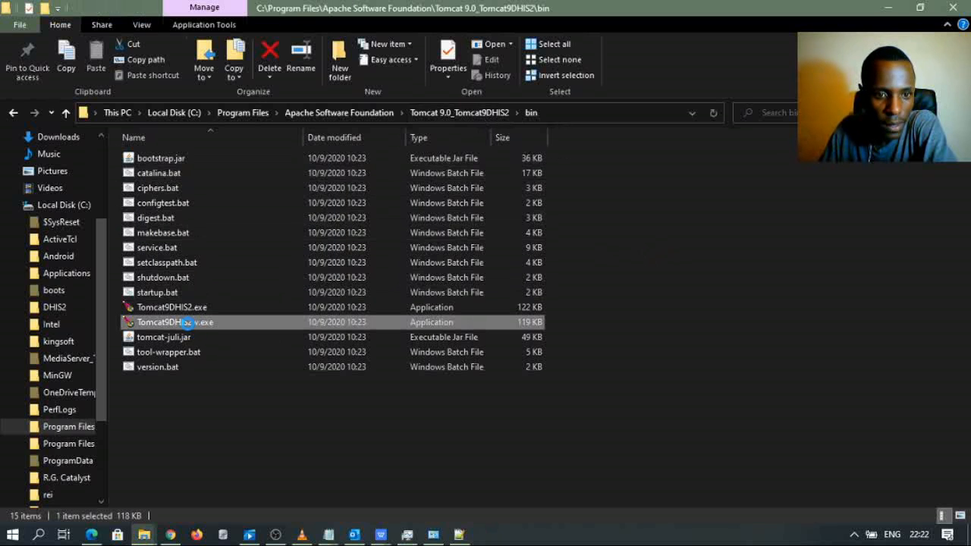
{"action": "right_click", "coordinate": [187, 323]}
{"action": "left_click", "coordinate": [239, 98]}
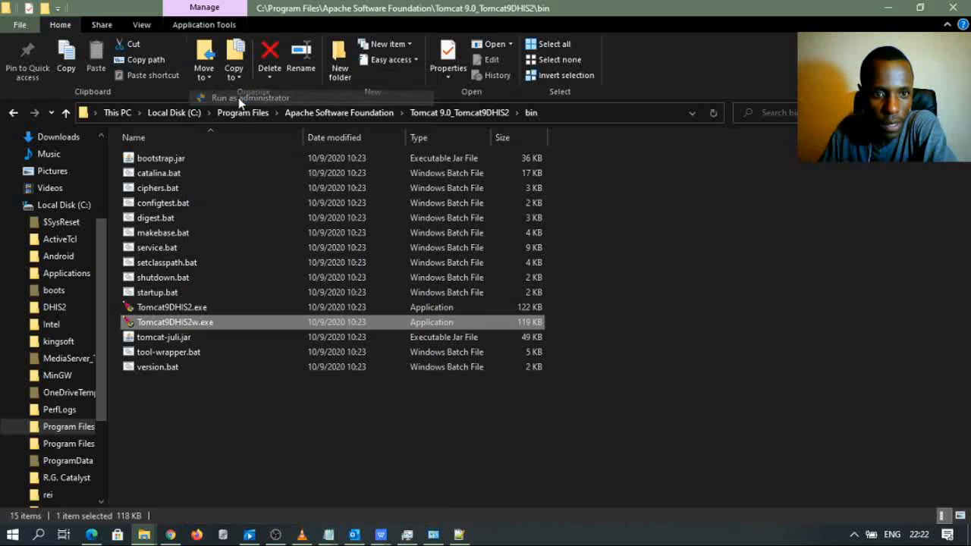
{"action": "left_click", "coordinate": [385, 412]}
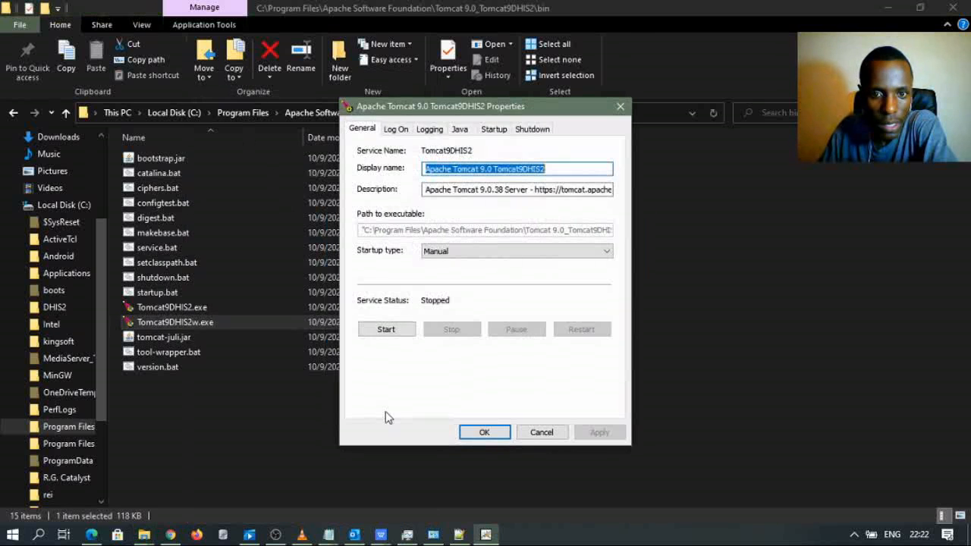
{"action": "left_click", "coordinate": [386, 329]}
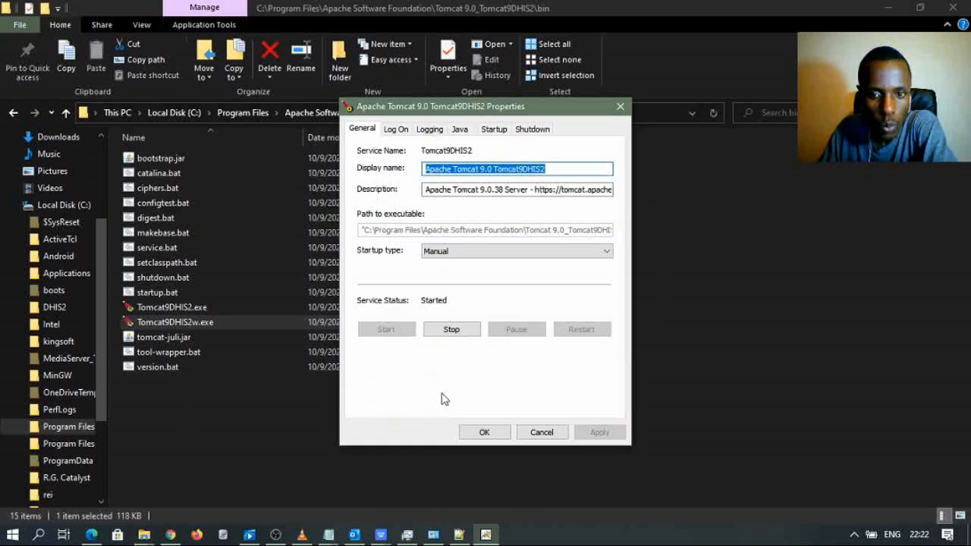
{"action": "left_click", "coordinate": [484, 432]}
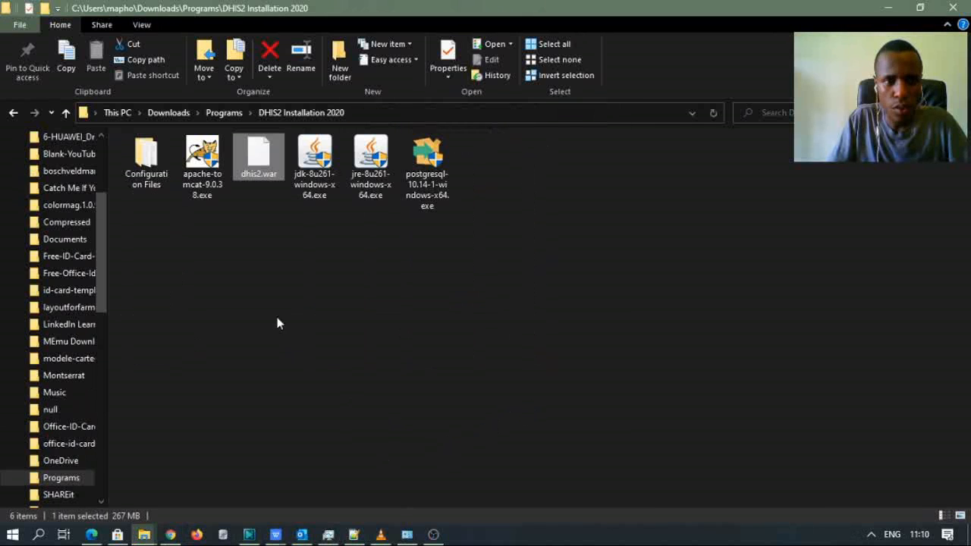
- Select the installer files in Explorer, then reload the pgAdmin page in the browser
{"action": "left_click", "coordinate": [183, 245]}
{"action": "left_click_drag", "start_coordinate": [125, 234], "coordinate": [424, 186]}
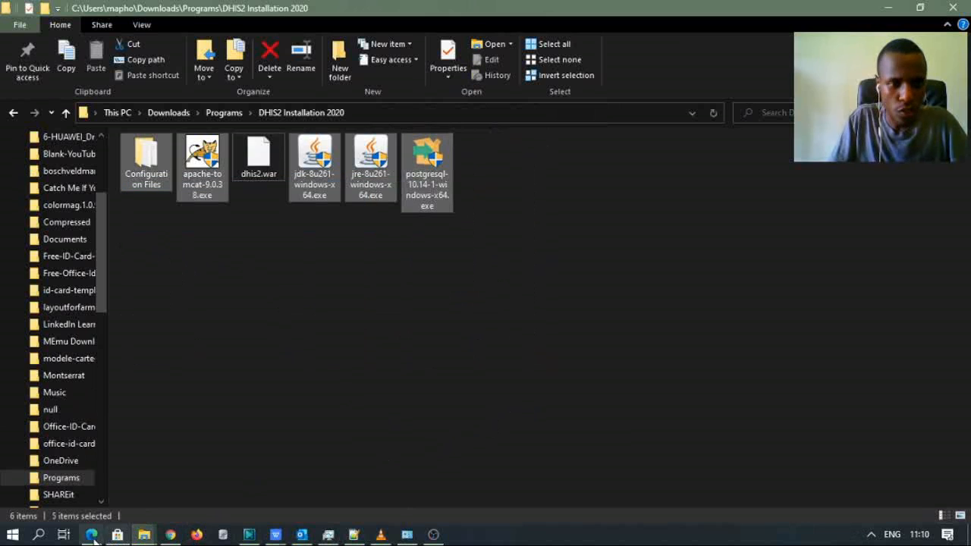
{"action": "left_click", "coordinate": [91, 534]}
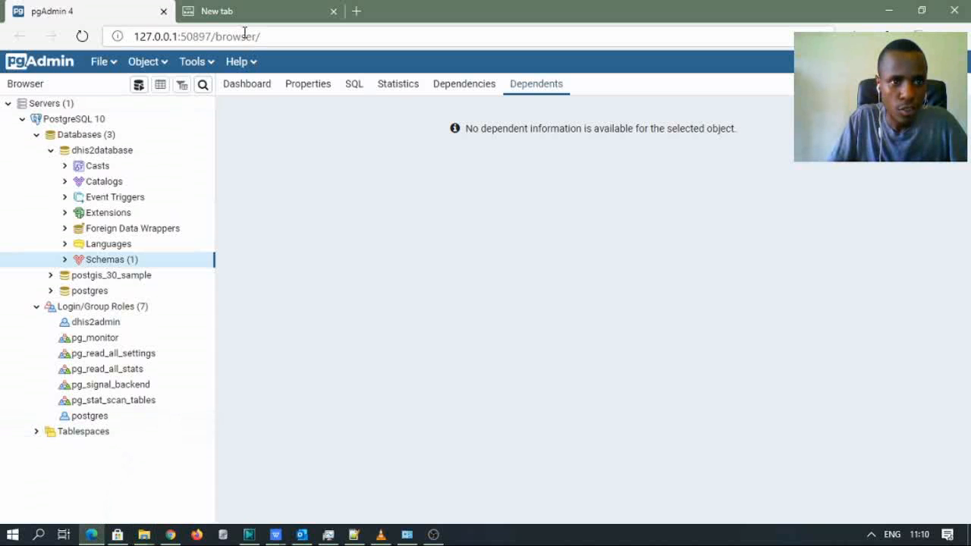
{"action": "left_click", "coordinate": [80, 38]}
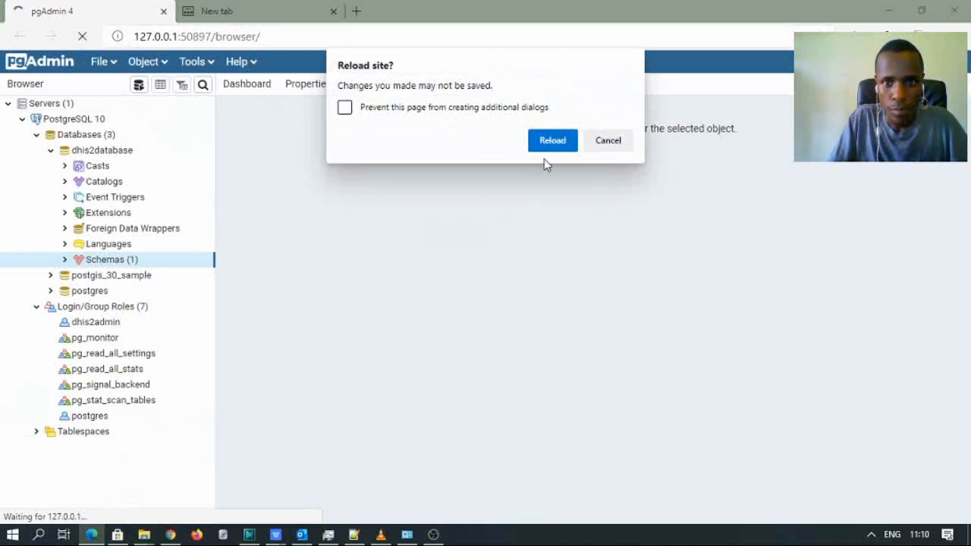
{"action": "left_click", "coordinate": [553, 141]}
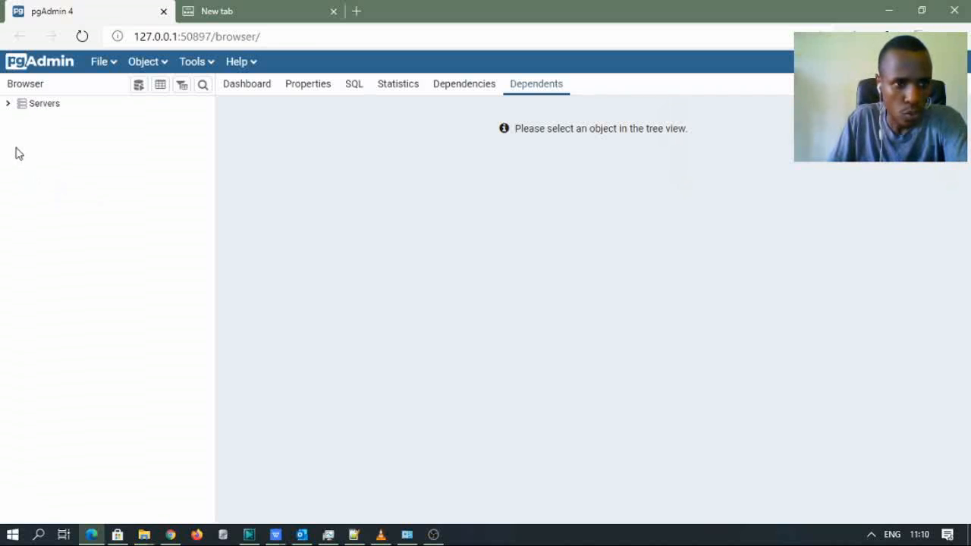
- Expand PostgreSQL 10 down to dhis2database's public tables, scroll through them, collapse, and open the new tab
{"action": "left_click", "coordinate": [7, 106]}
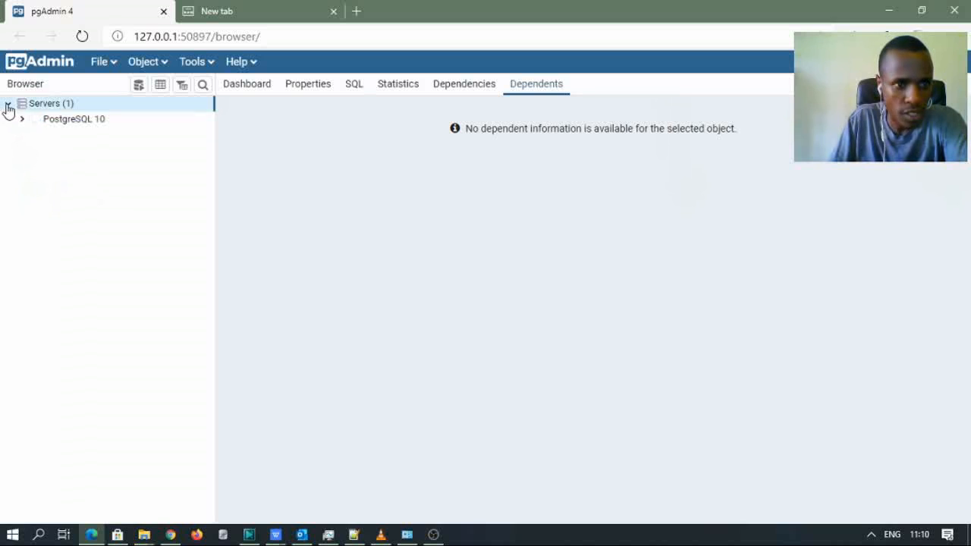
{"action": "left_click", "coordinate": [22, 124]}
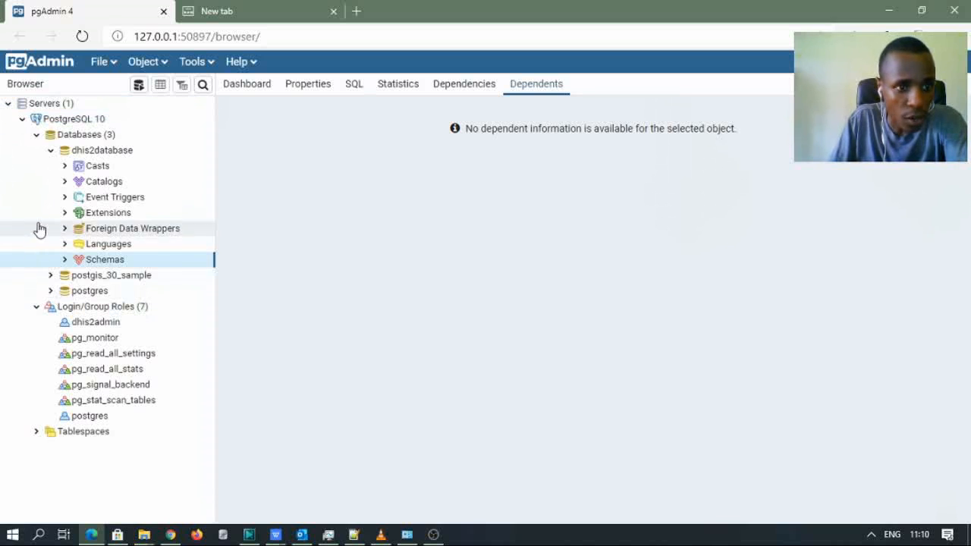
{"action": "left_click", "coordinate": [65, 260]}
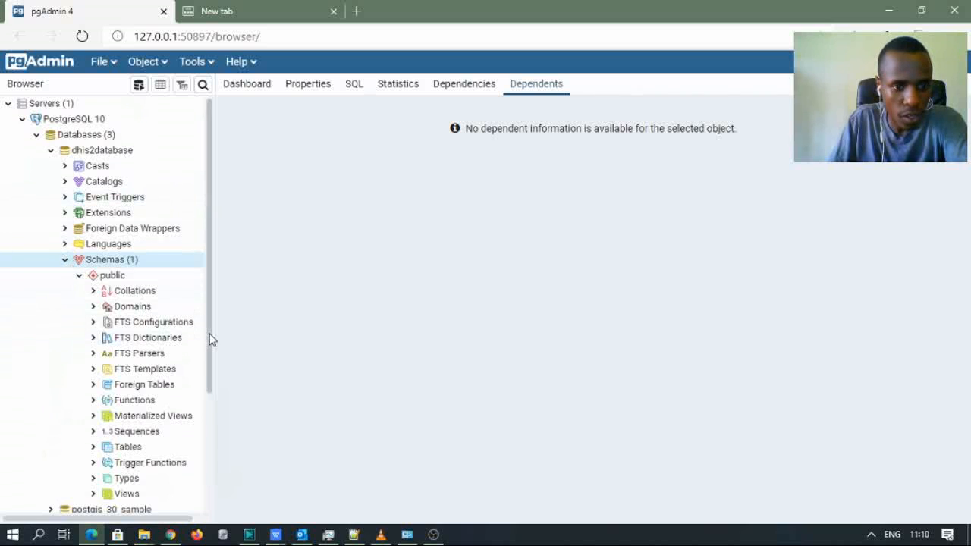
{"action": "left_click_drag", "start_coordinate": [211, 339], "coordinate": [215, 430]}
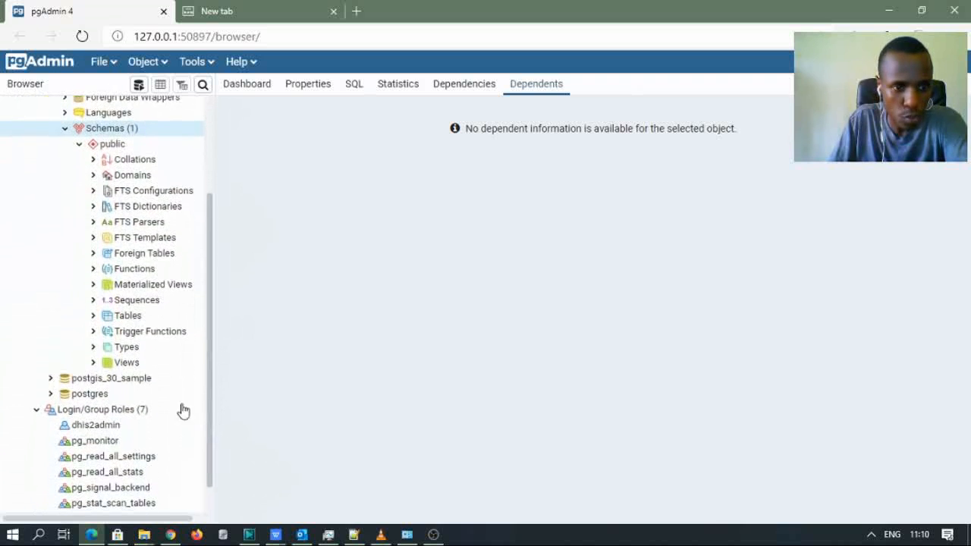
{"action": "left_click", "coordinate": [94, 319]}
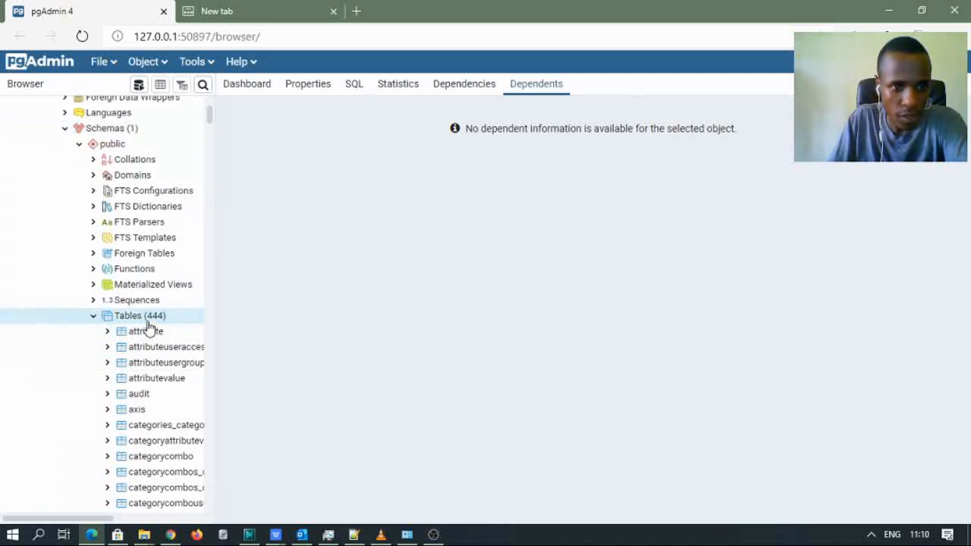
{"action": "scroll", "coordinate": [161, 370], "scroll_direction": "down", "scroll_amount": 3}
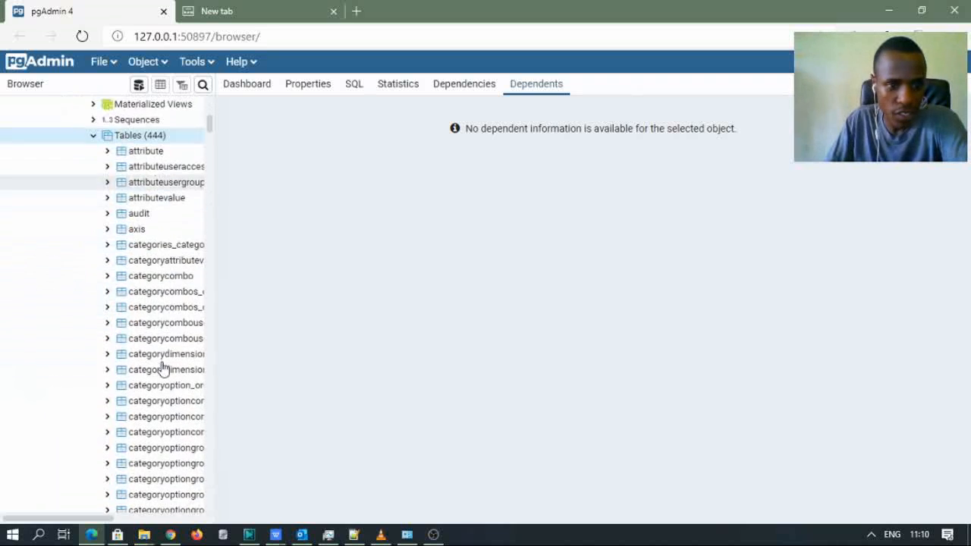
{"action": "scroll", "coordinate": [161, 387], "scroll_direction": "down", "scroll_amount": 3}
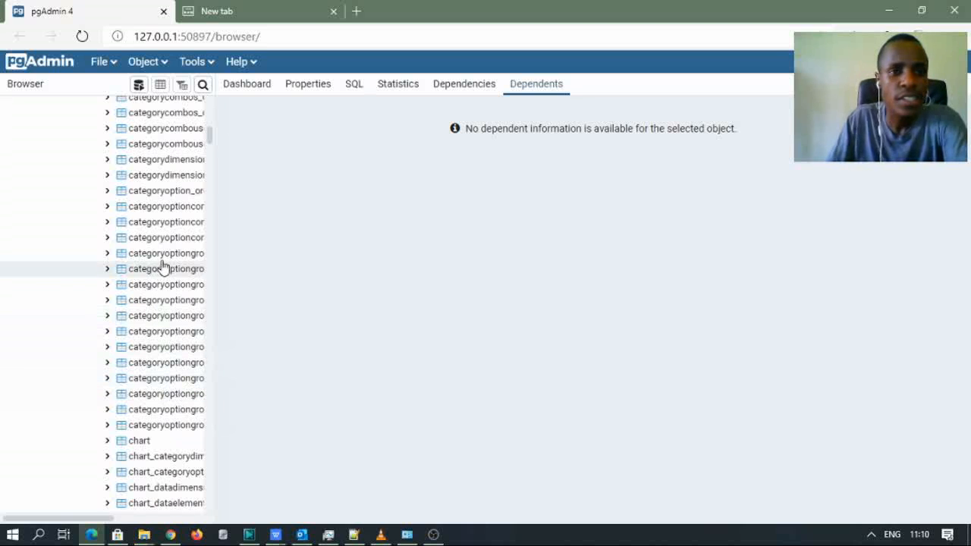
{"action": "scroll", "coordinate": [173, 189], "scroll_direction": "up", "scroll_amount": 5}
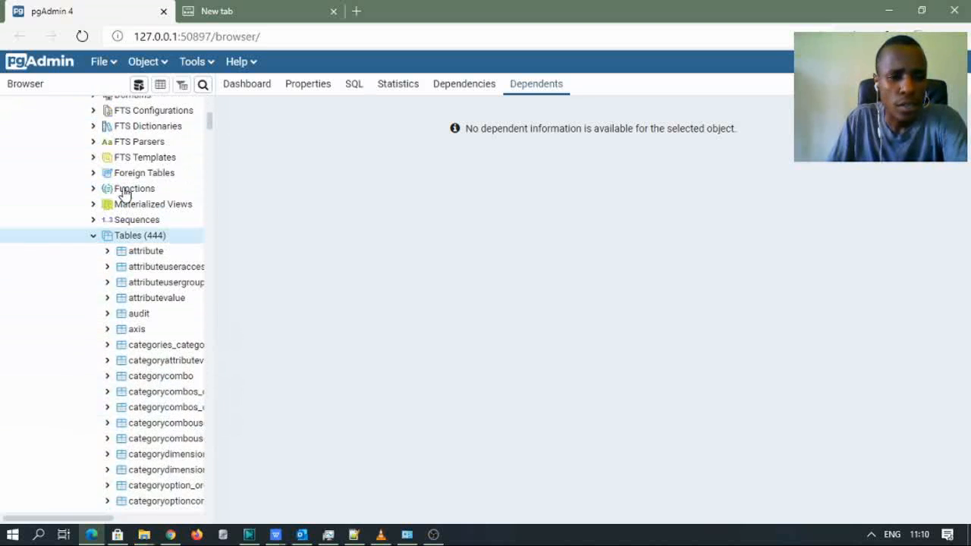
{"action": "left_click", "coordinate": [94, 256]}
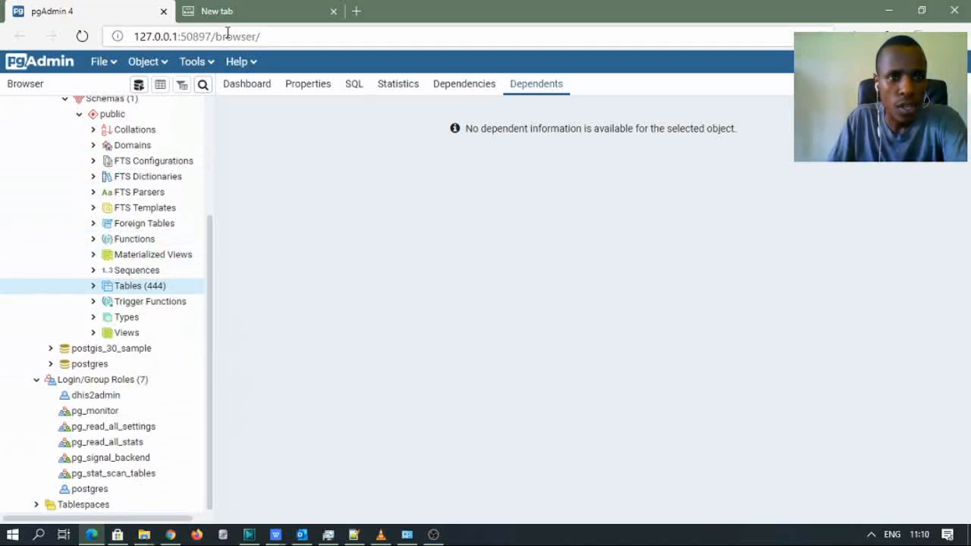
{"action": "left_click", "coordinate": [252, 17]}
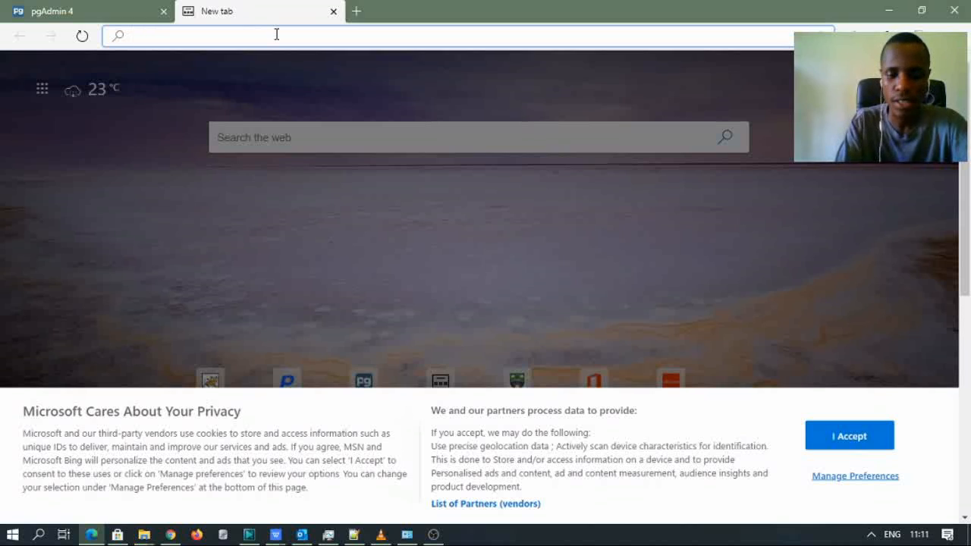
- Load localhost:8080 in the new Edge tab and go back to the pgAdmin 4 tab
{"action": "type", "text": "lo"}
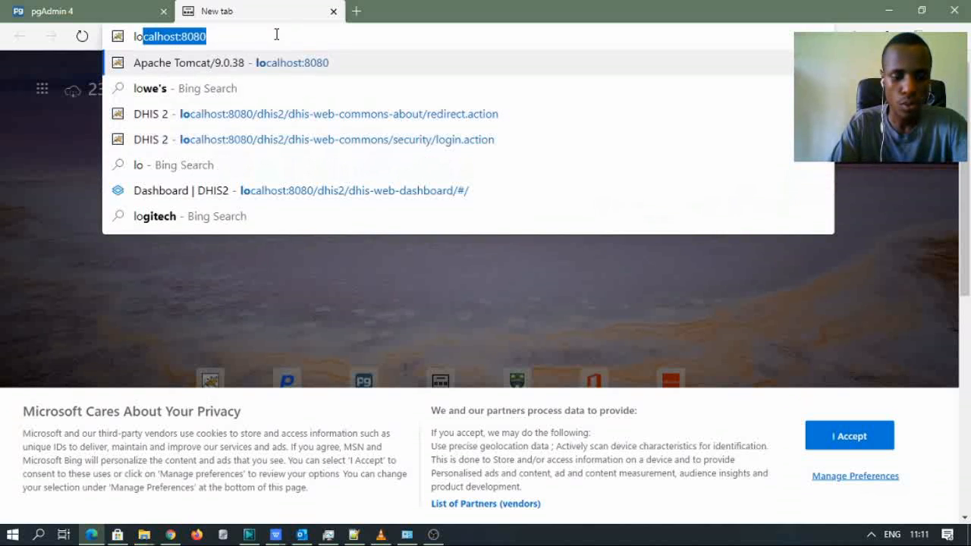
{"action": "type", "text": "calh"}
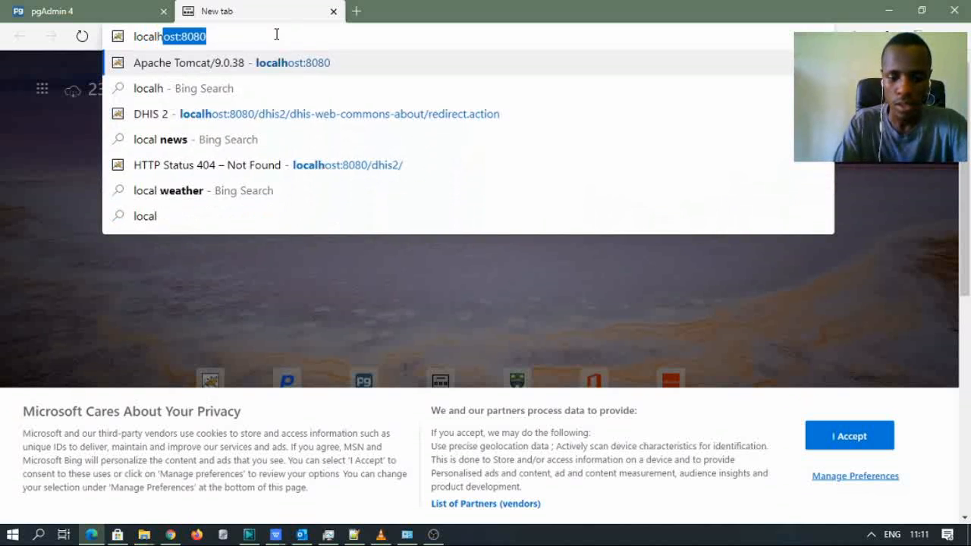
{"action": "type", "text": "ost:"}
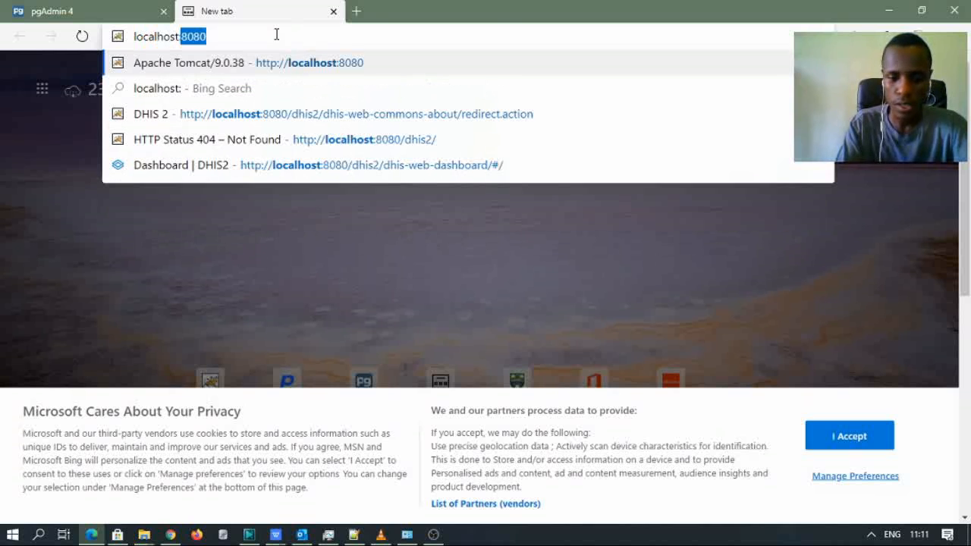
{"action": "type", "text": "8080"}
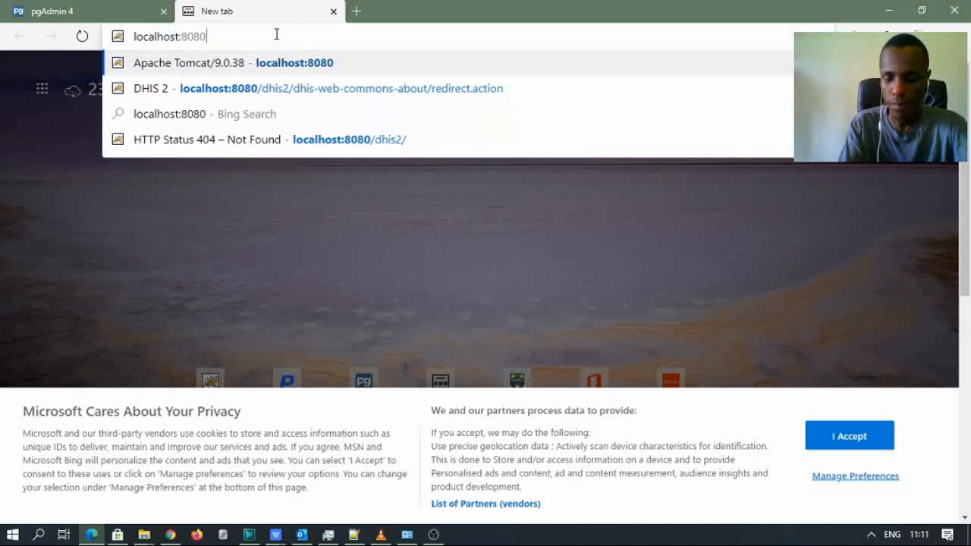
{"action": "key", "text": "Return"}
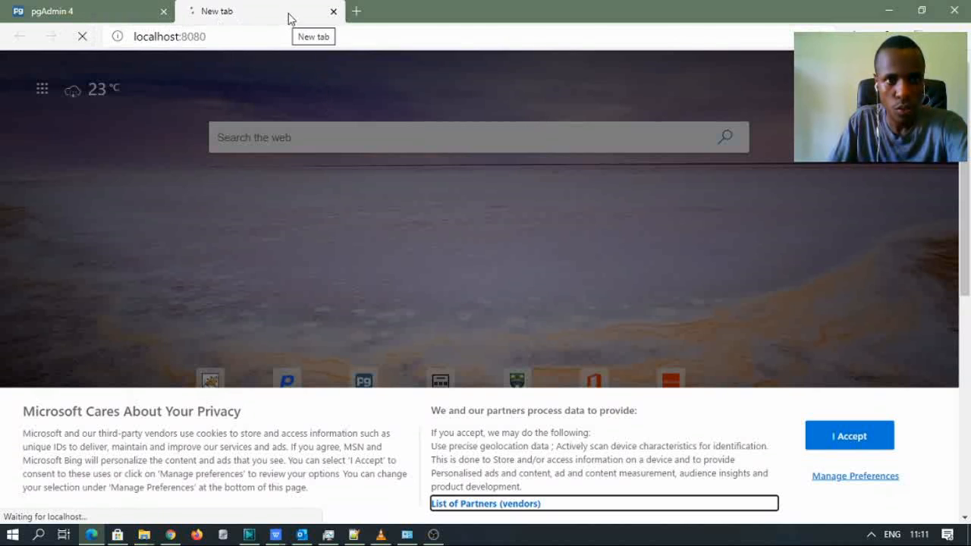
{"action": "left_click", "coordinate": [101, 9]}
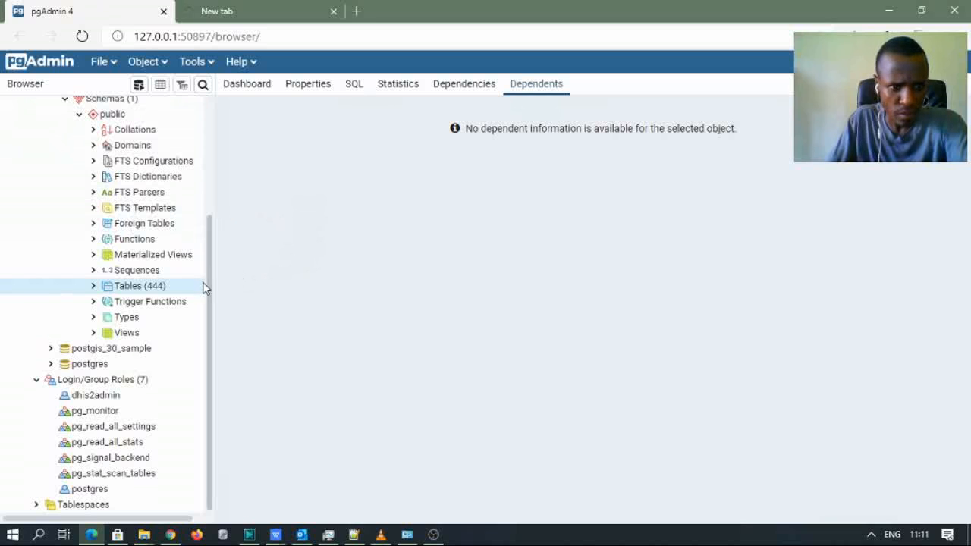
- Collapse and re-expand dhis2database and Schemas, toggle the 444-table list, then view the Apache Tomcat/9.0.38 tab
{"action": "scroll", "coordinate": [205, 275], "scroll_direction": "up", "scroll_amount": 4}
{"action": "left_click", "coordinate": [78, 275]}
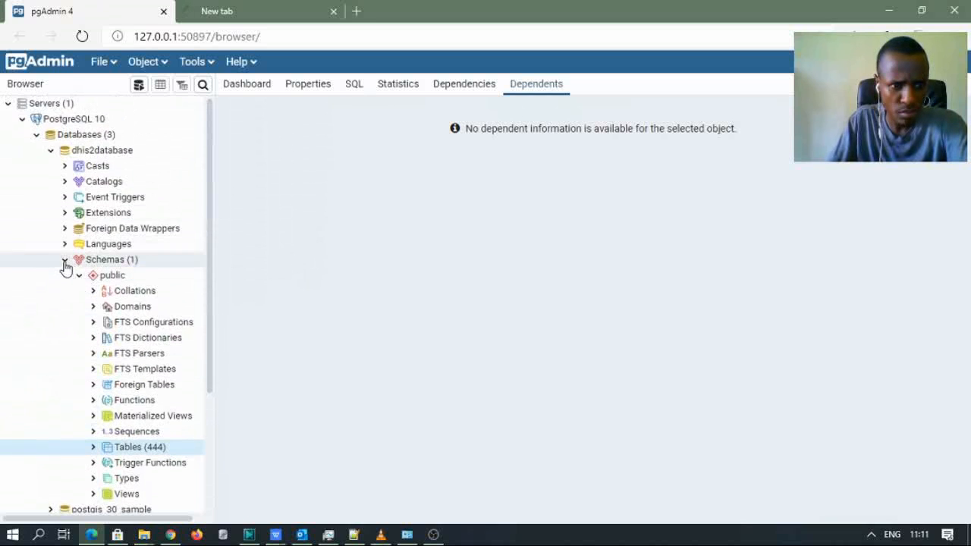
{"action": "left_click", "coordinate": [65, 260]}
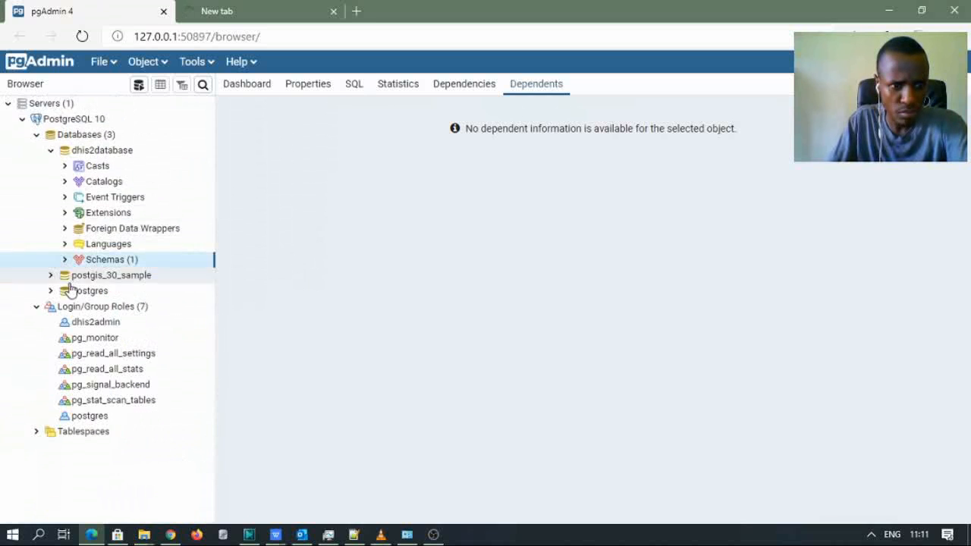
{"action": "left_click", "coordinate": [51, 150]}
{"action": "left_click", "coordinate": [51, 150]}
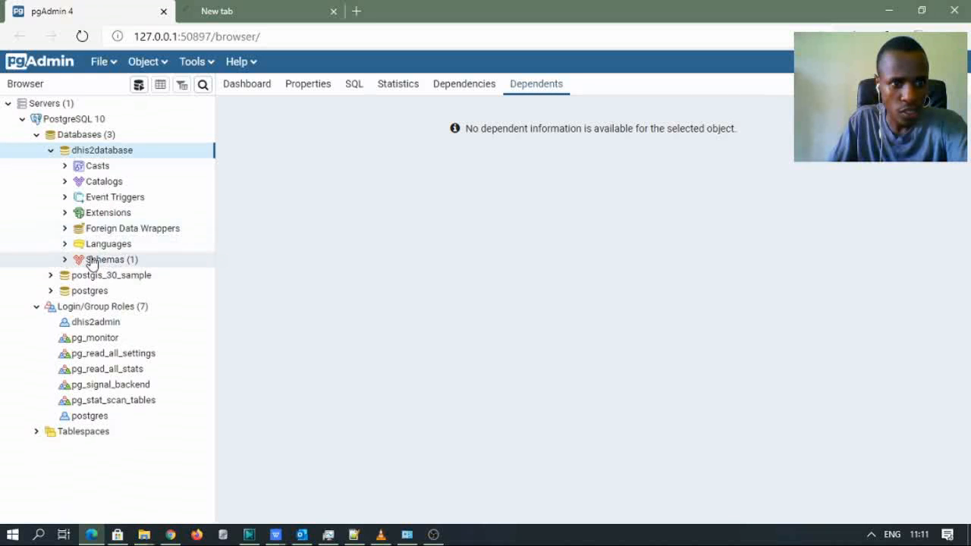
{"action": "left_click", "coordinate": [65, 260]}
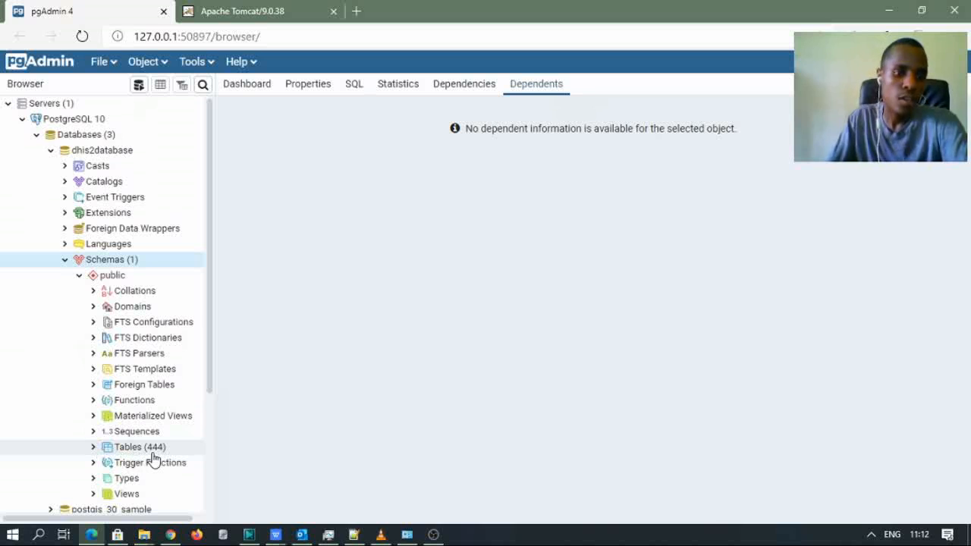
{"action": "left_click", "coordinate": [94, 447]}
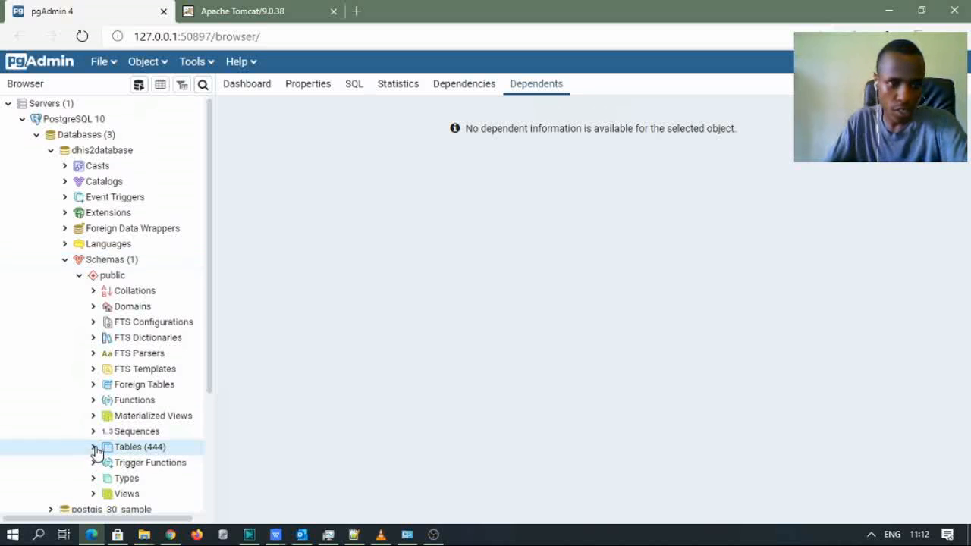
{"action": "left_click", "coordinate": [94, 448]}
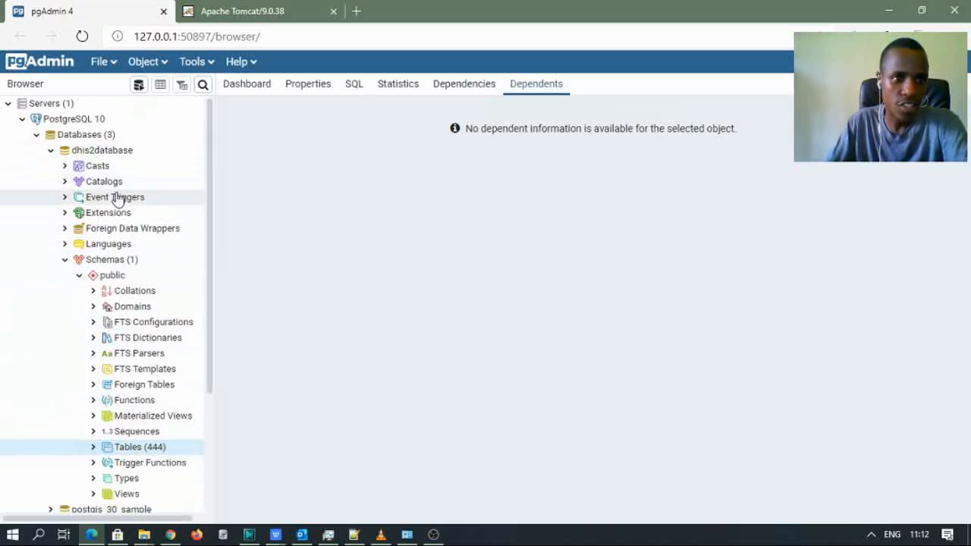
{"action": "left_click", "coordinate": [230, 16]}
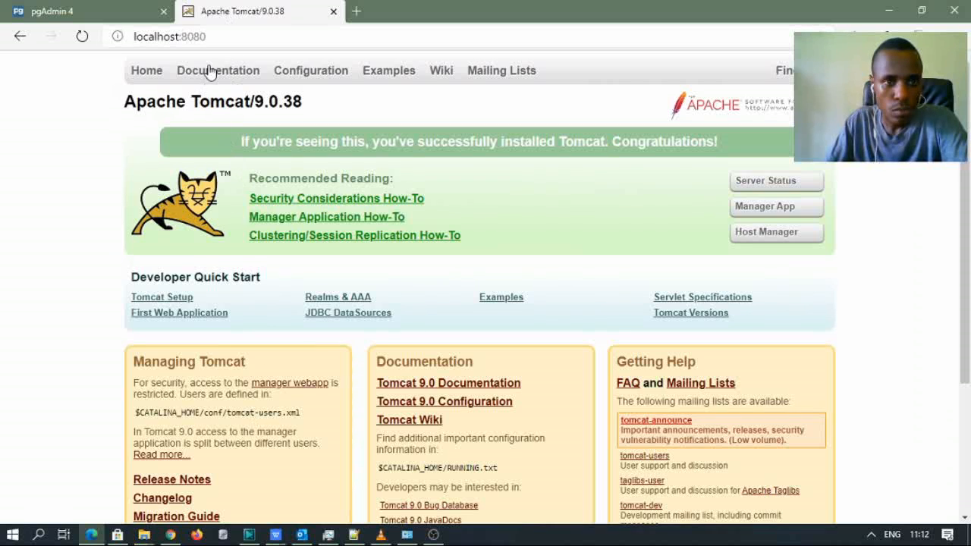
- Review the Apache Tomcat welcome page served at localhost:8080
{"action": "left_click", "coordinate": [230, 37]}
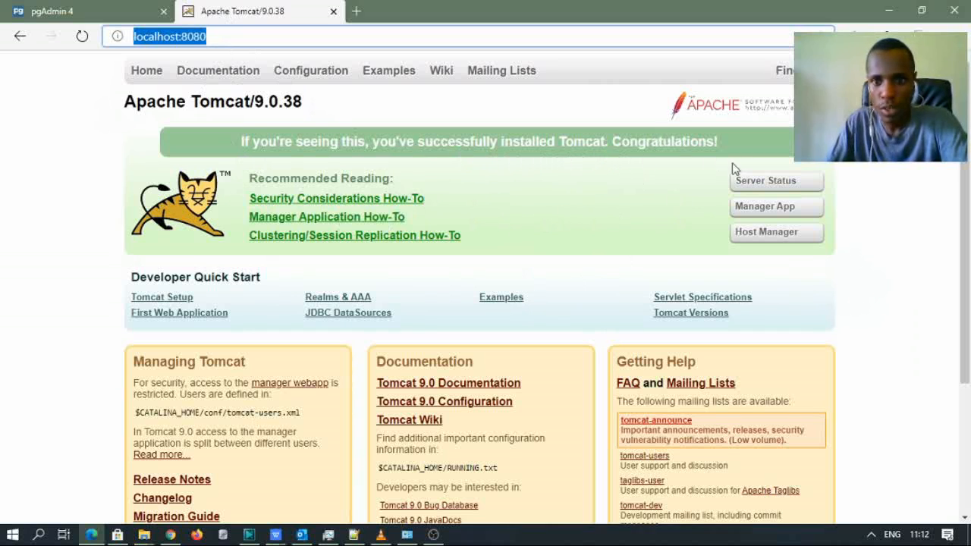
{"action": "scroll", "coordinate": [839, 212], "scroll_direction": "down", "scroll_amount": 3}
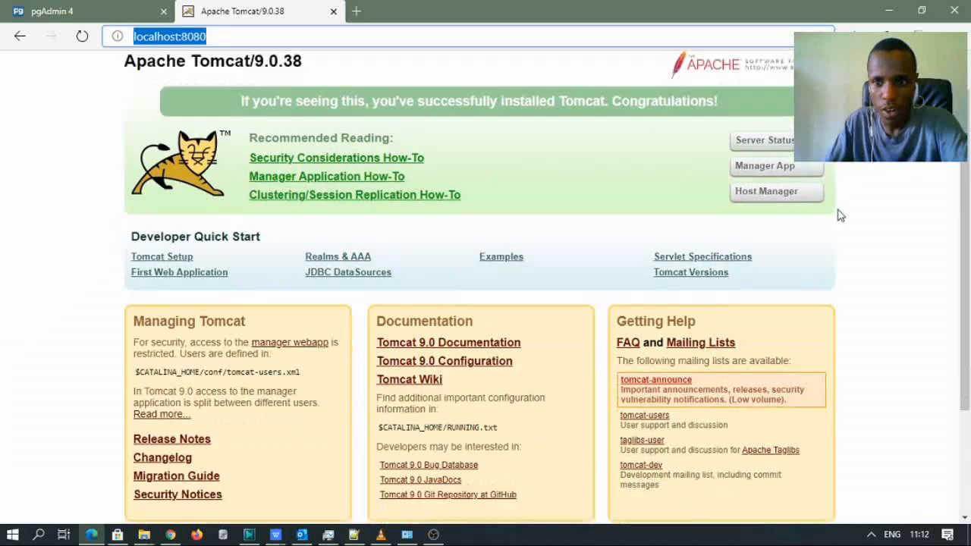
{"action": "scroll", "coordinate": [839, 213], "scroll_direction": "up", "scroll_amount": 3}
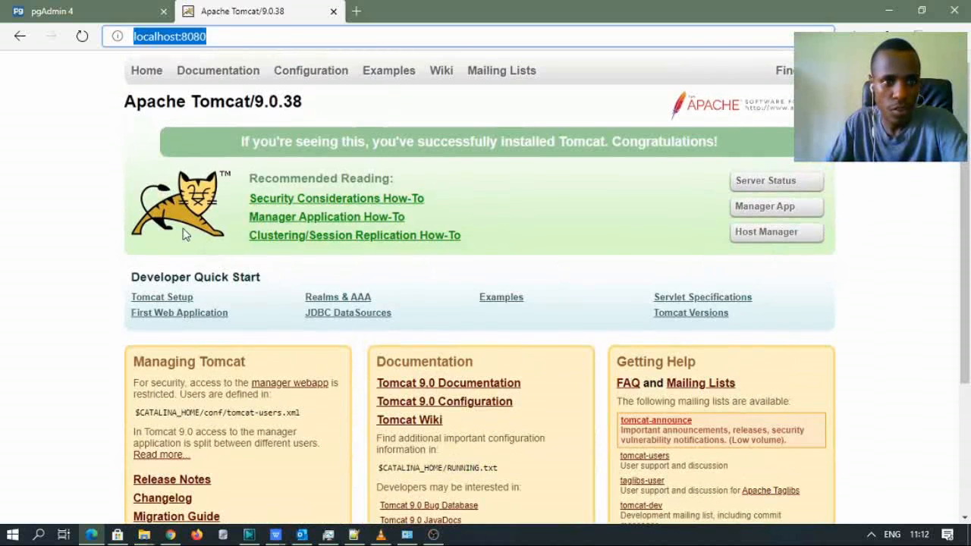
{"action": "left_click", "coordinate": [893, 171]}
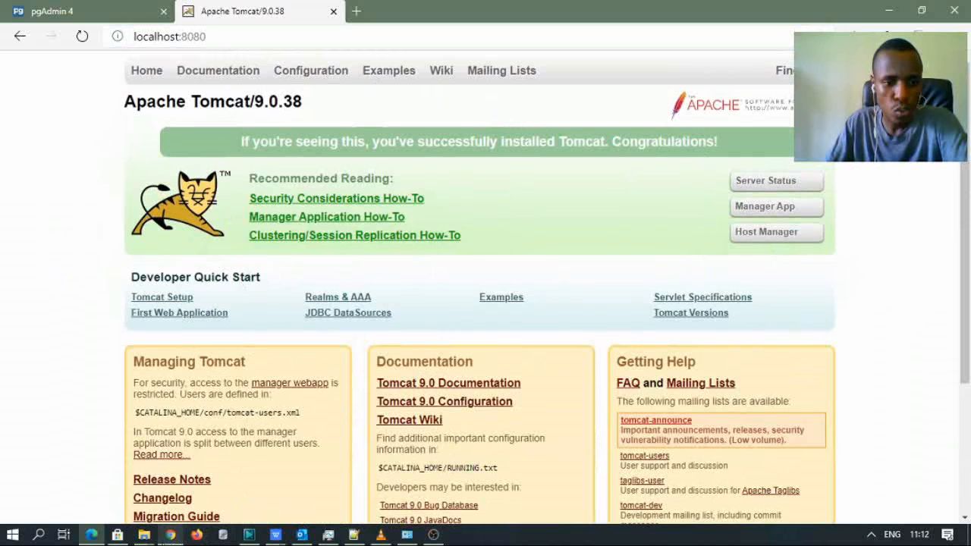
{"action": "mouse_move", "coordinate": [149, 538]}
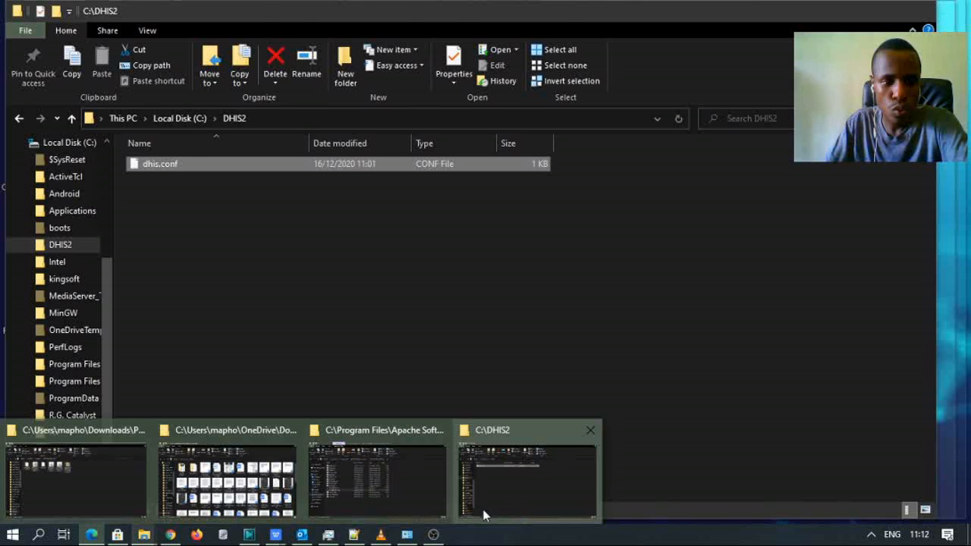
{"action": "mouse_move", "coordinate": [409, 522]}
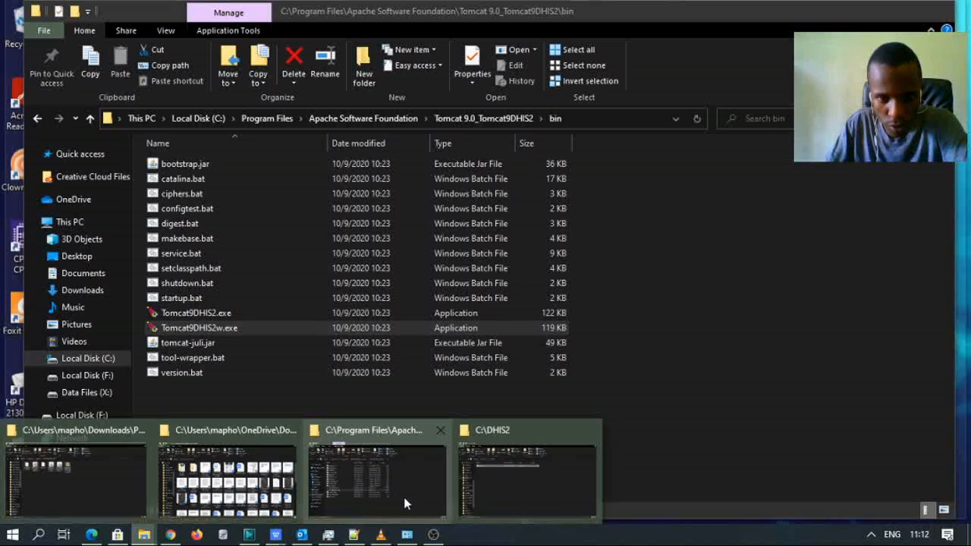
- Bring back the Tomcat Explorer window, confirm dhis2.war is in webapps, then return to the Tomcat page
{"action": "left_click", "coordinate": [404, 497]}
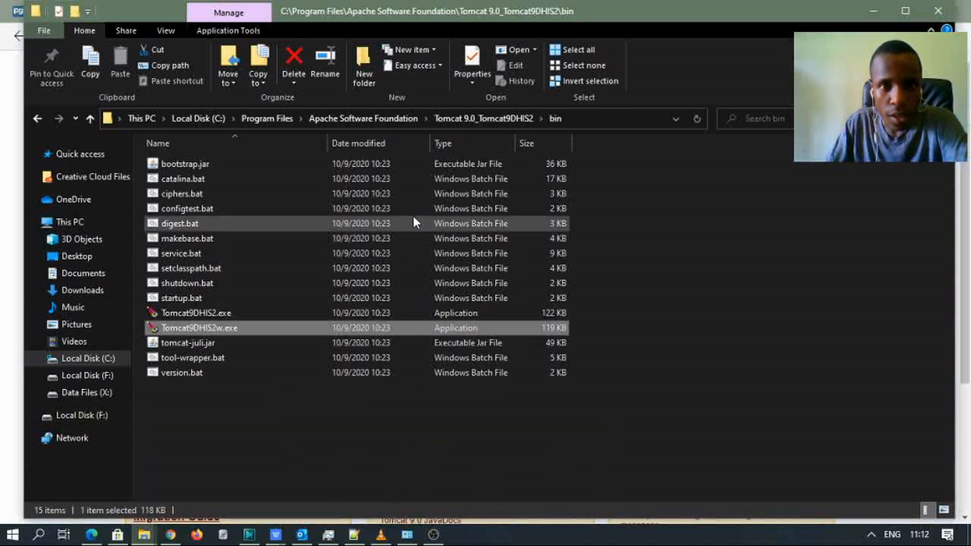
{"action": "left_click", "coordinate": [478, 119]}
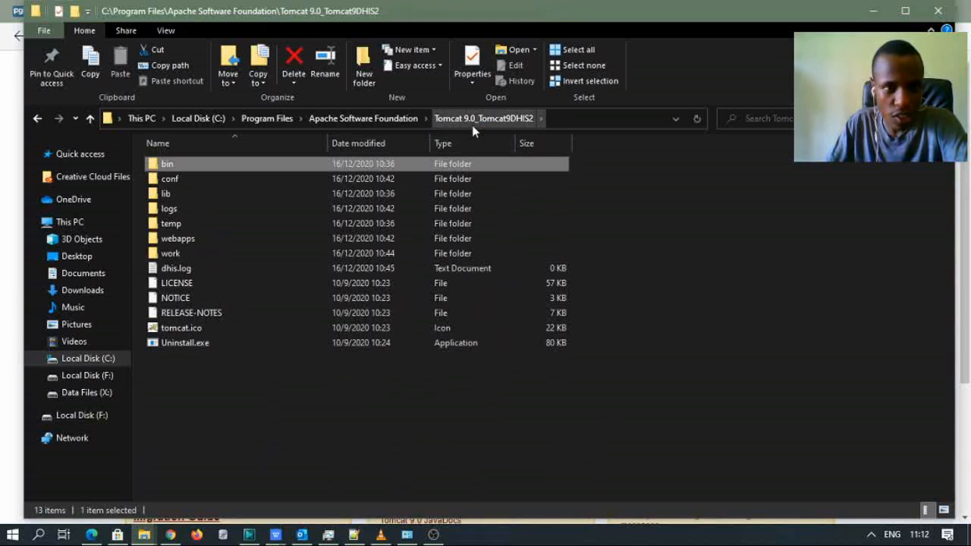
{"action": "double_click", "coordinate": [199, 239]}
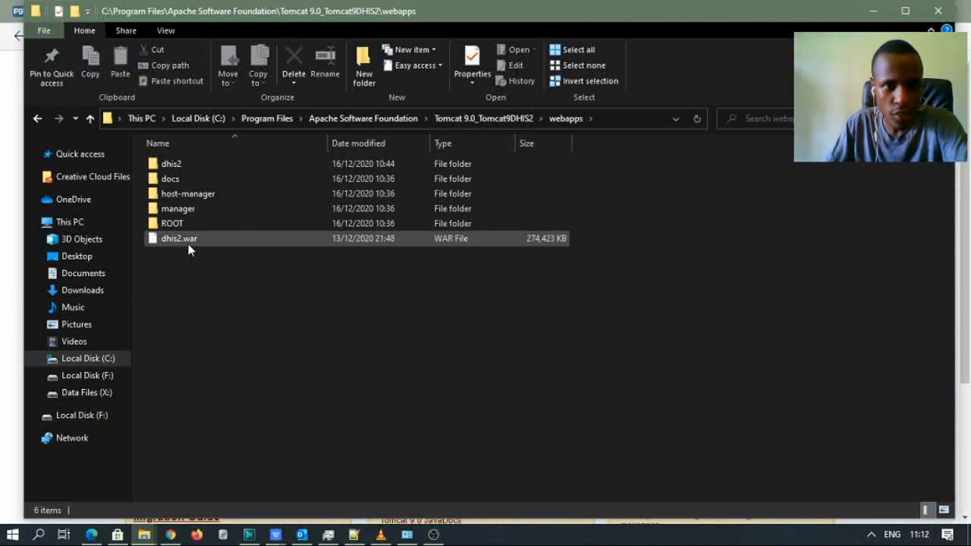
{"action": "left_click", "coordinate": [225, 242]}
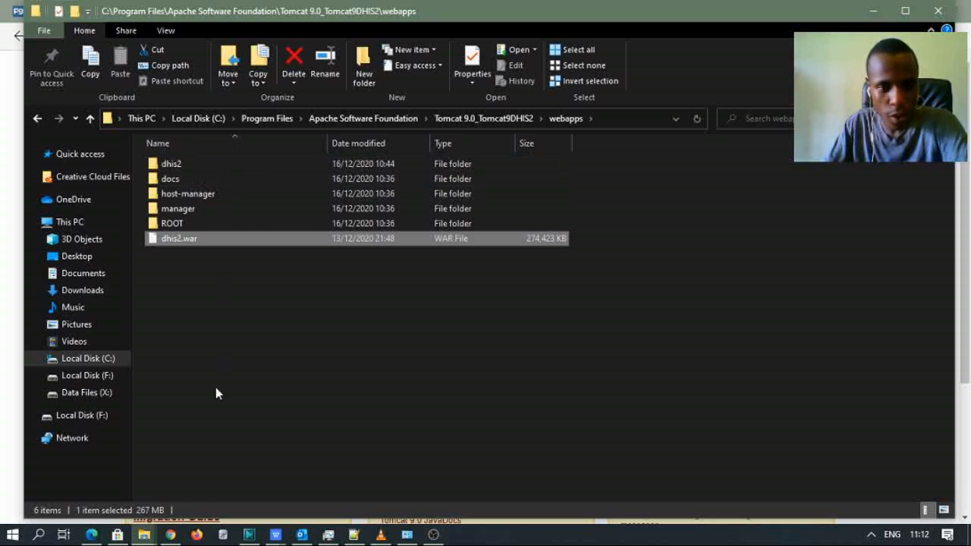
{"action": "mouse_move", "coordinate": [184, 538]}
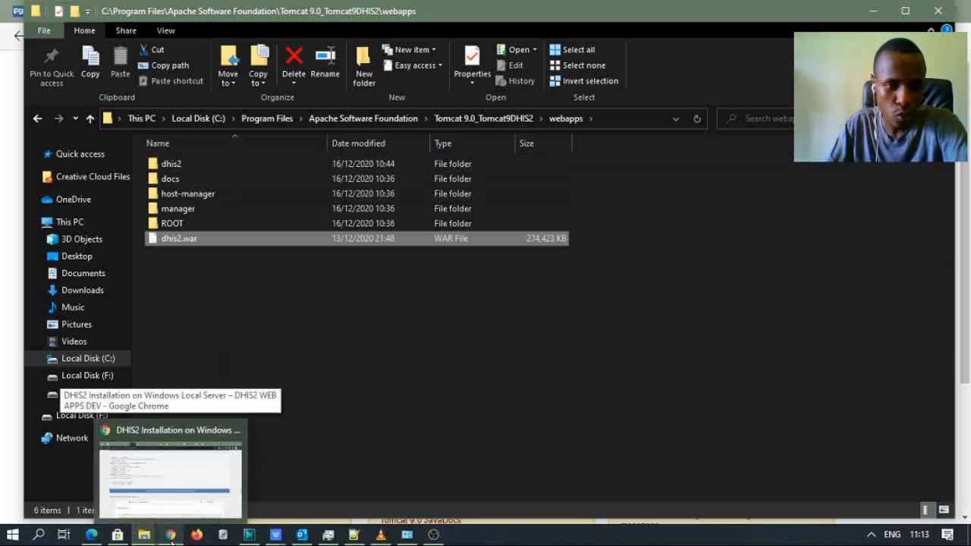
{"action": "left_click", "coordinate": [91, 535]}
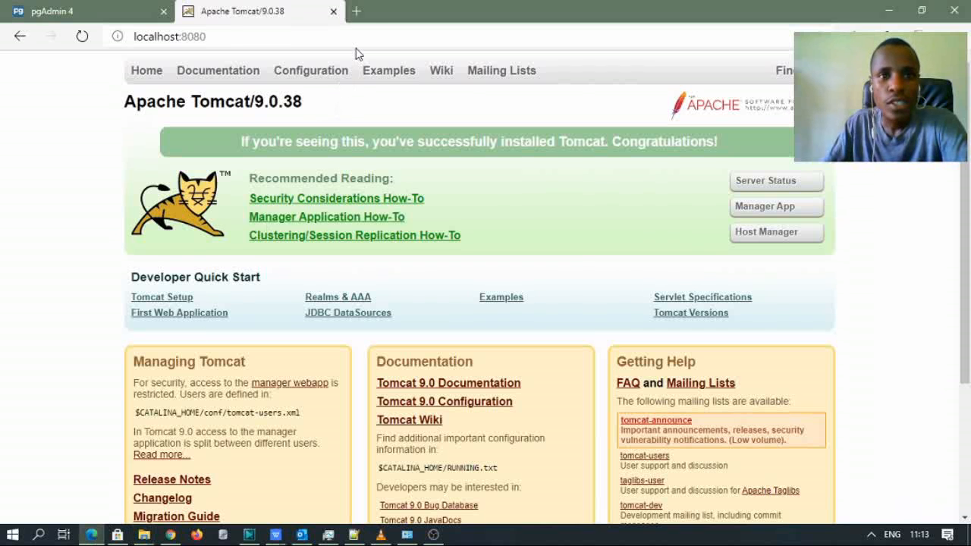
- Append /dhis2 to the localhost:8080 address and load the page
{"action": "left_click", "coordinate": [247, 43]}
{"action": "left_click", "coordinate": [251, 43]}
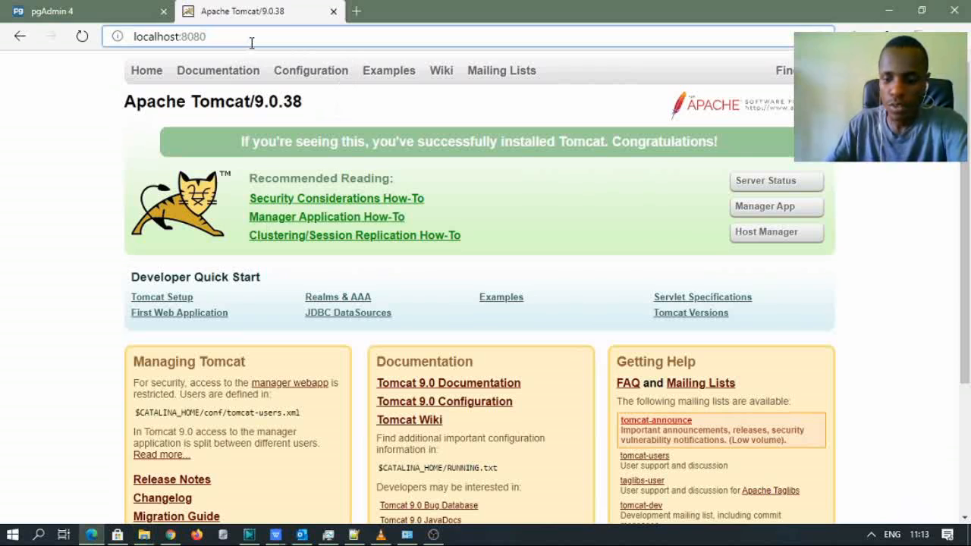
{"action": "type", "text": "/"}
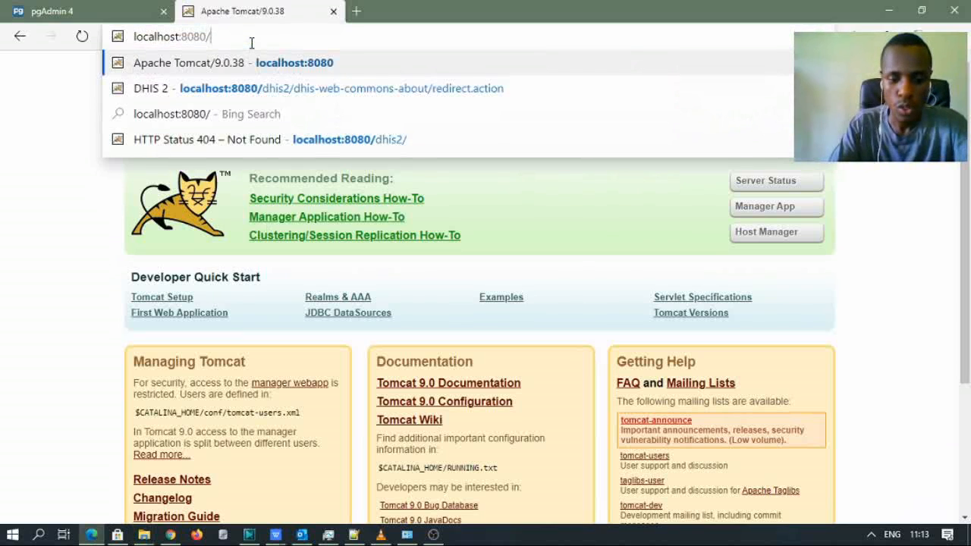
{"action": "type", "text": "dhis2"}
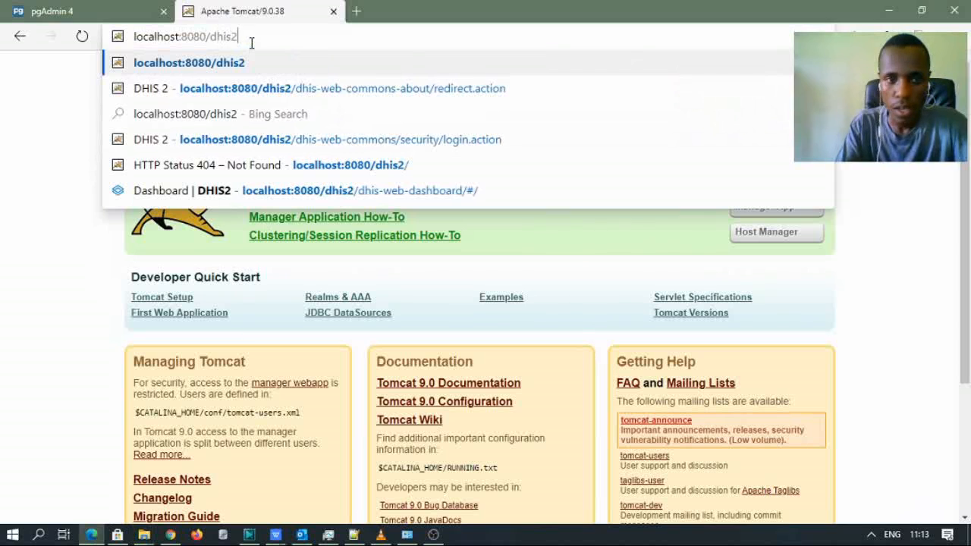
{"action": "key", "text": "Return"}
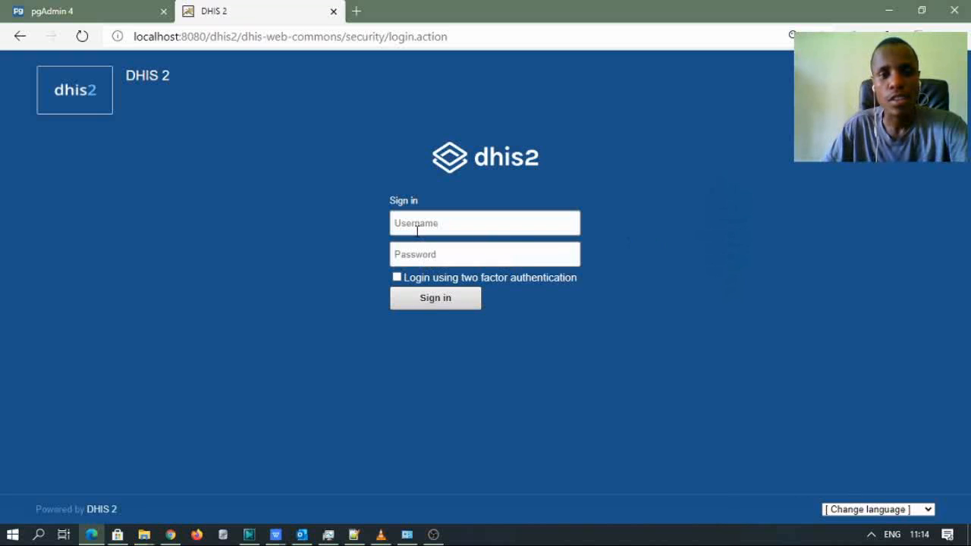
- Sign in to DHIS2 with username admin and the account password
{"action": "left_click", "coordinate": [420, 227]}
{"action": "left_click", "coordinate": [788, 311]}
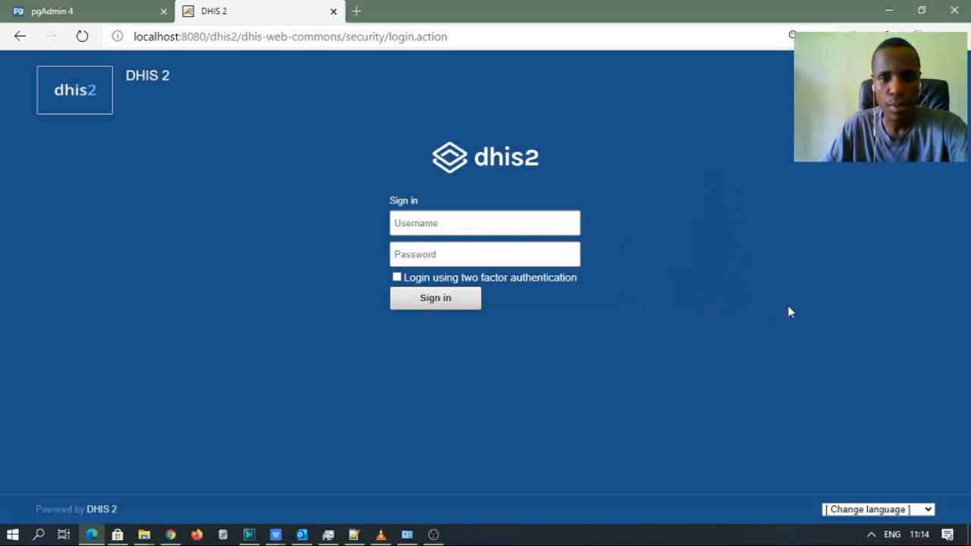
{"action": "left_click", "coordinate": [428, 256]}
{"action": "left_click", "coordinate": [414, 222]}
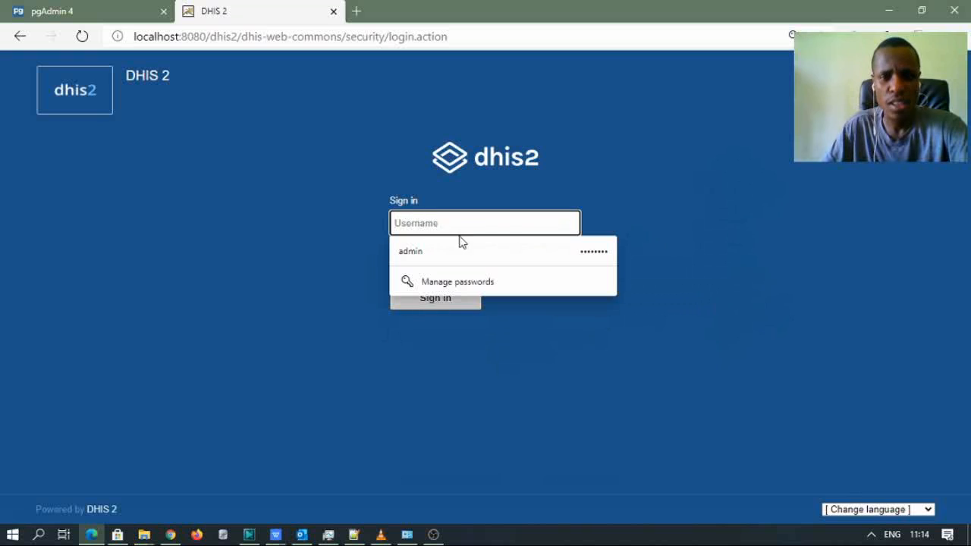
{"action": "type", "text": "admin"}
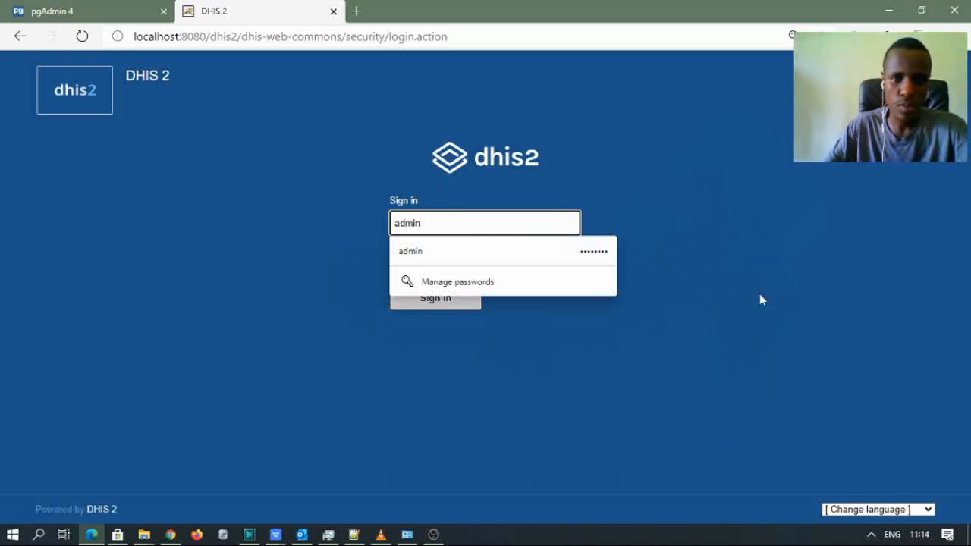
{"action": "left_click", "coordinate": [737, 207]}
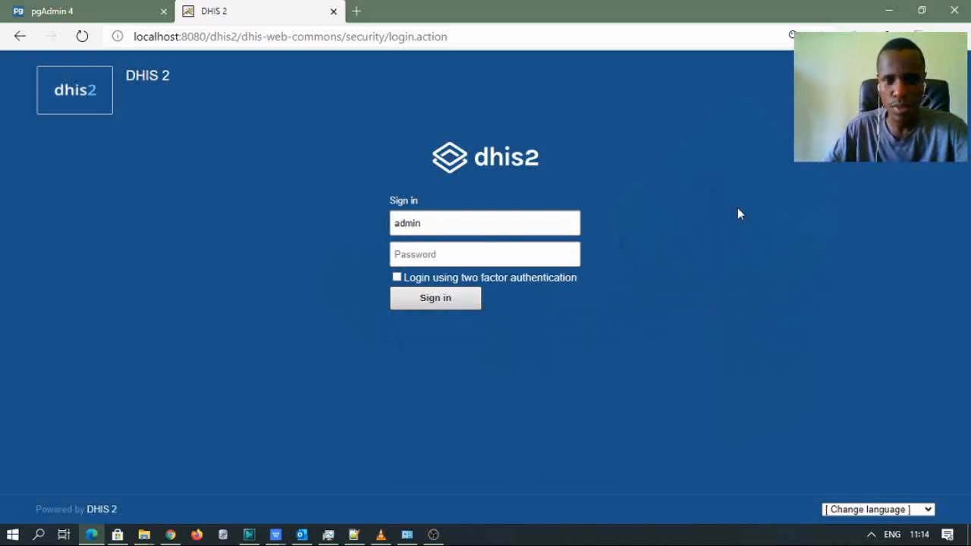
{"action": "left_click", "coordinate": [439, 256]}
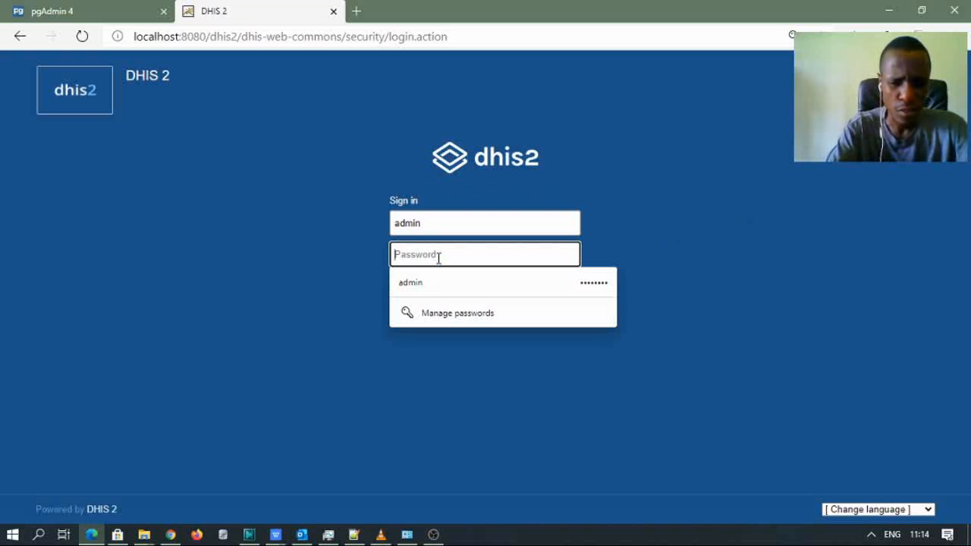
{"action": "type", "text": "district"}
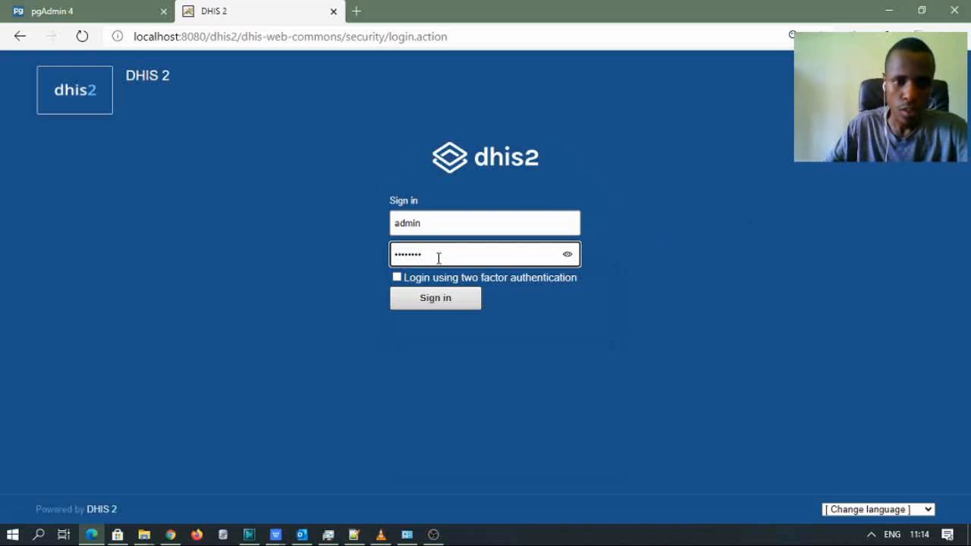
{"action": "left_click", "coordinate": [440, 304]}
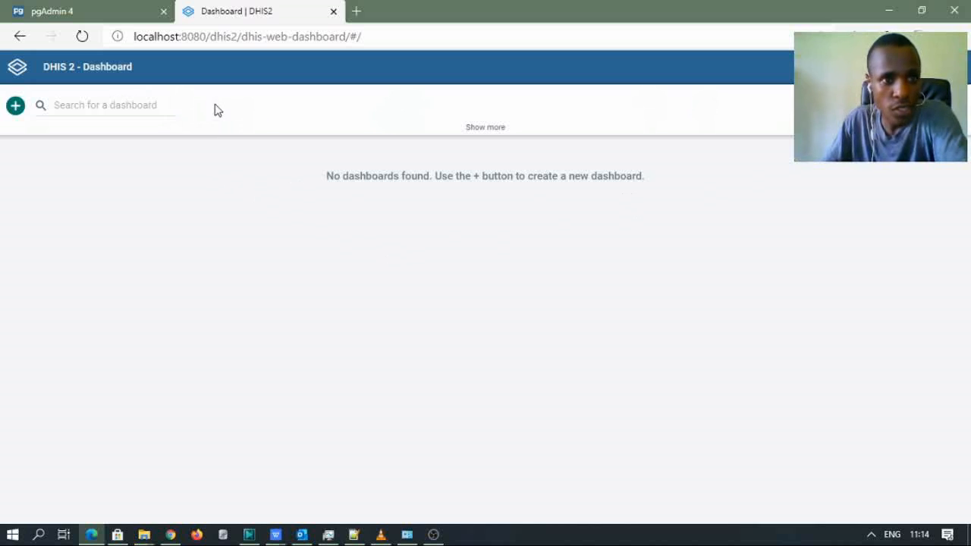
{"action": "left_click", "coordinate": [92, 13]}
{"action": "left_click", "coordinate": [224, 13]}
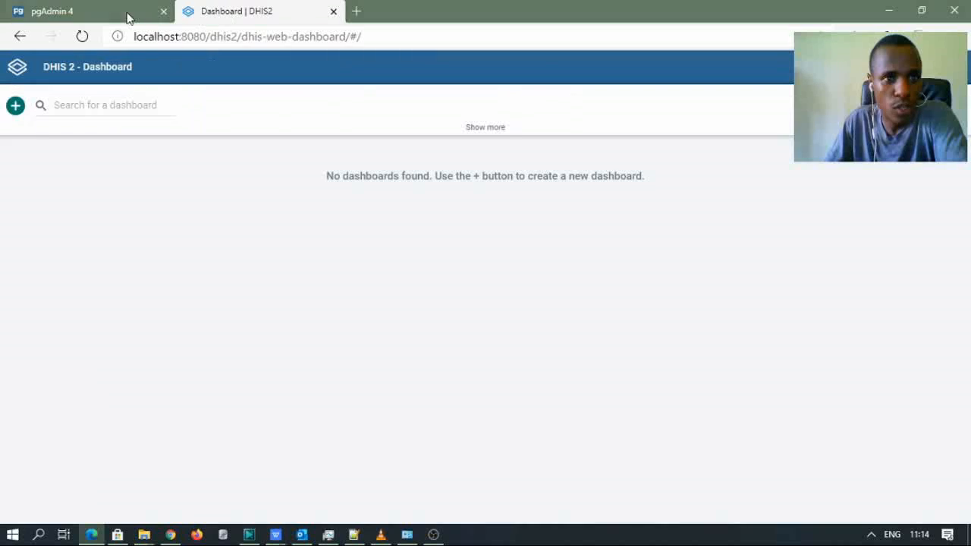
{"action": "left_click", "coordinate": [126, 17]}
{"action": "left_click", "coordinate": [223, 12]}
{"action": "left_click", "coordinate": [118, 15]}
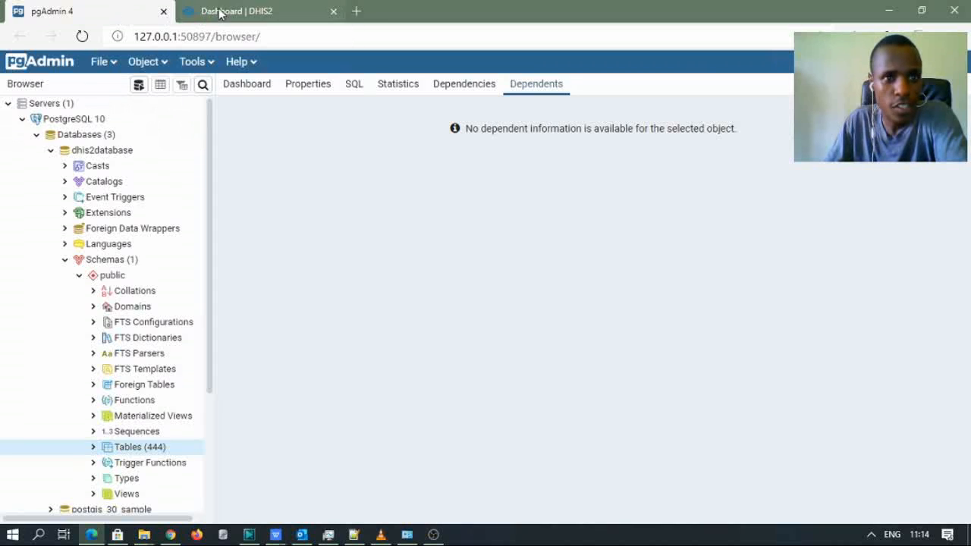
{"action": "left_click", "coordinate": [219, 12]}
{"action": "left_click", "coordinate": [121, 17]}
{"action": "left_click", "coordinate": [224, 15]}
{"action": "left_click", "coordinate": [152, 14]}
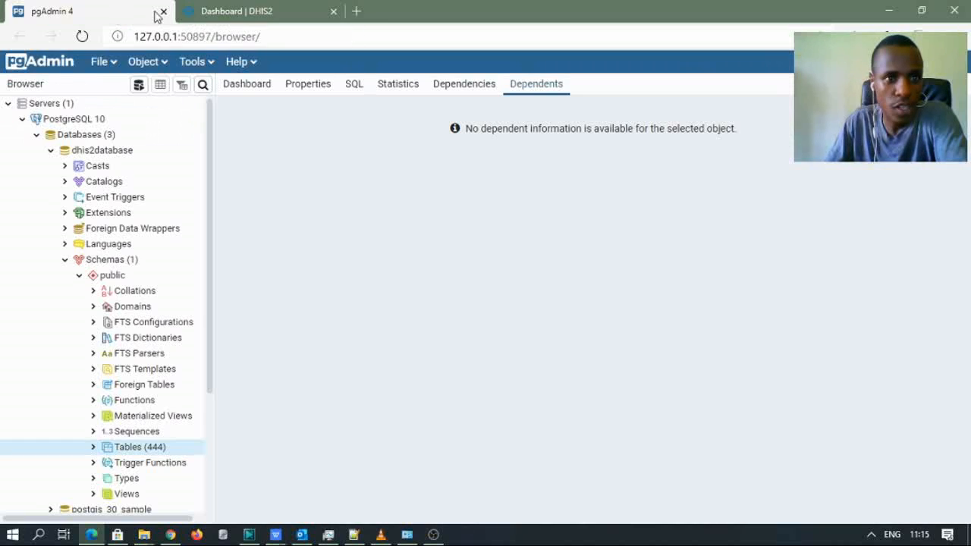
{"action": "left_click", "coordinate": [190, 14]}
{"action": "left_click", "coordinate": [155, 13]}
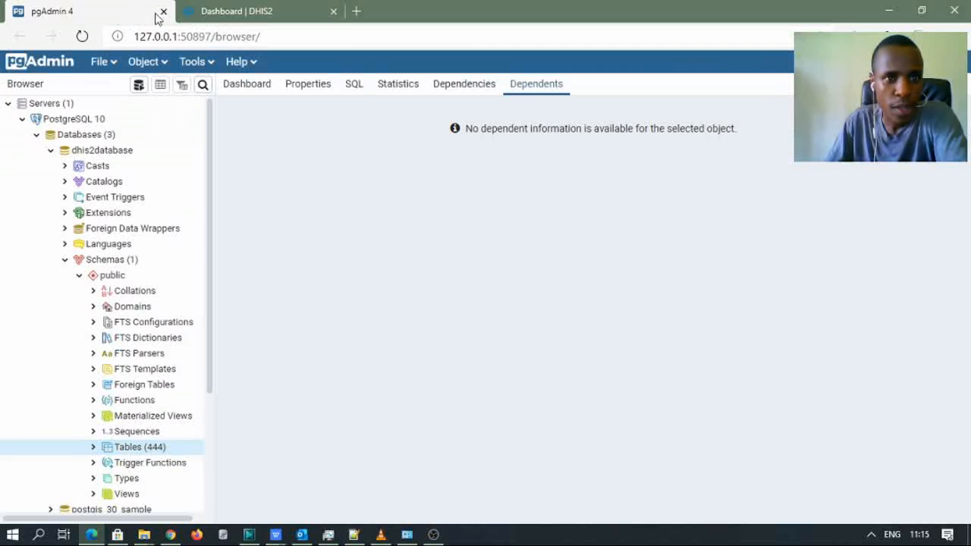
{"action": "left_click", "coordinate": [235, 16]}
{"action": "left_click", "coordinate": [119, 18]}
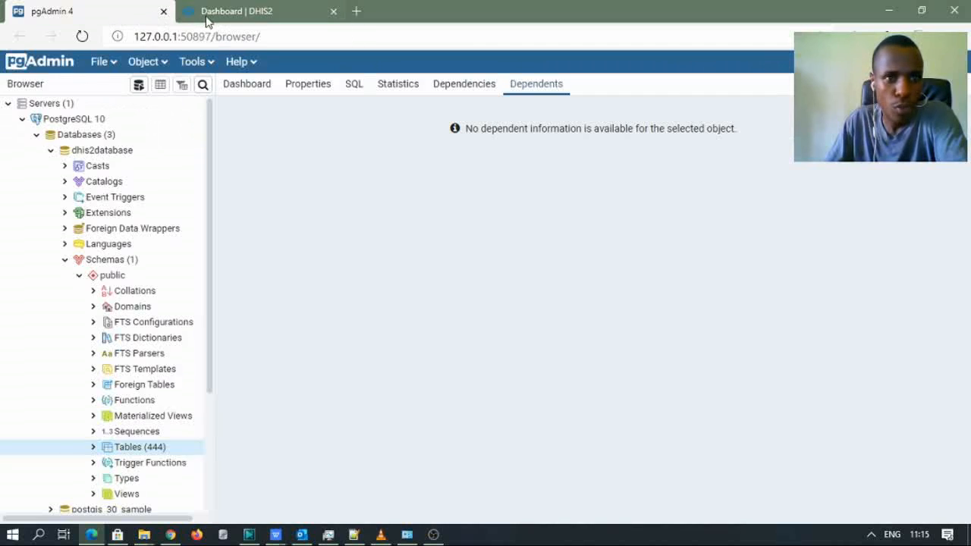
{"action": "left_click", "coordinate": [212, 16]}
{"action": "left_click", "coordinate": [127, 24]}
{"action": "left_click", "coordinate": [221, 17]}
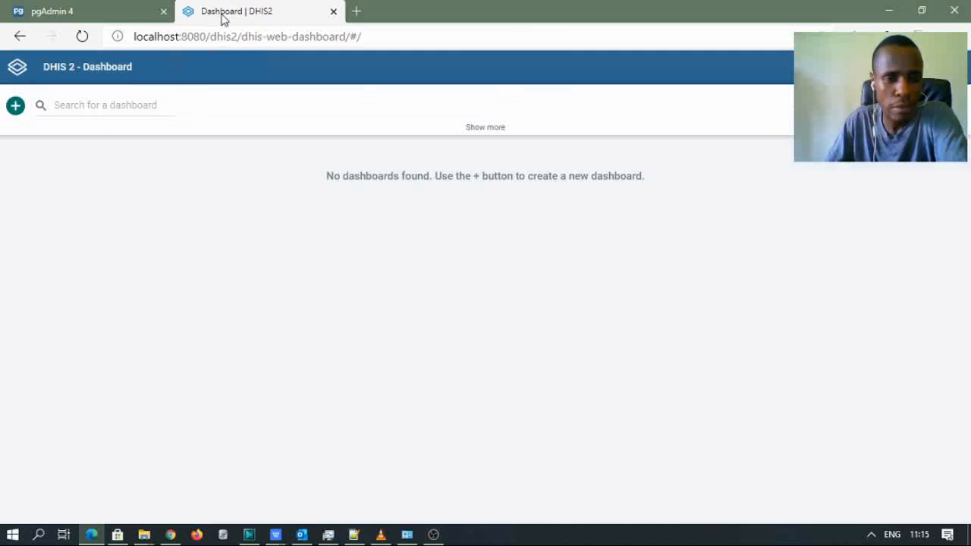
{"action": "left_click", "coordinate": [130, 25]}
{"action": "left_click", "coordinate": [185, 19]}
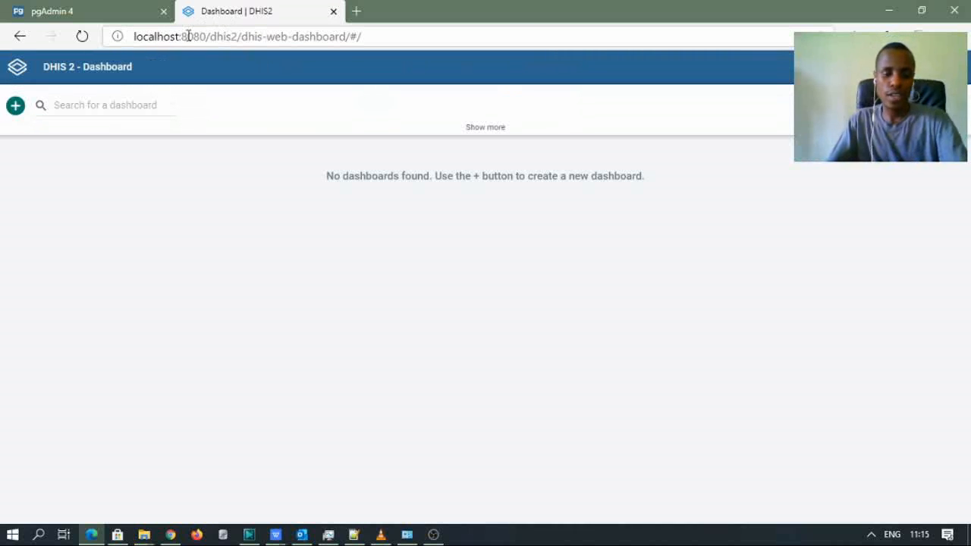
{"action": "left_click", "coordinate": [114, 20]}
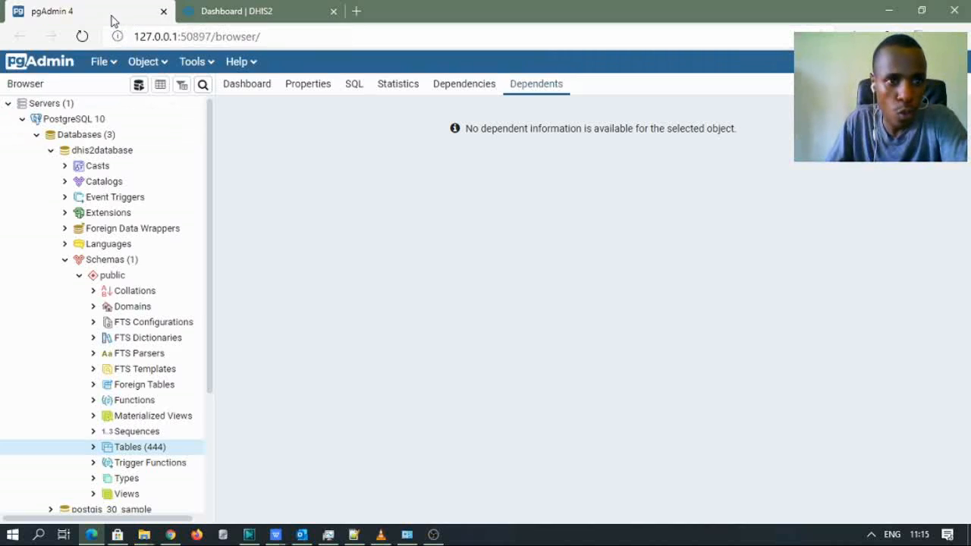
{"action": "left_click", "coordinate": [205, 20]}
{"action": "left_click", "coordinate": [132, 15]}
{"action": "left_click", "coordinate": [203, 16]}
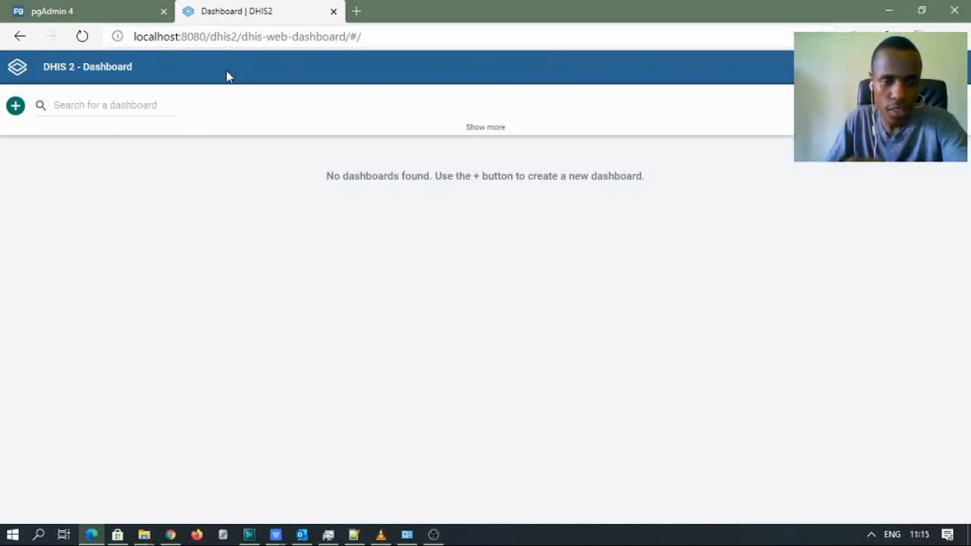